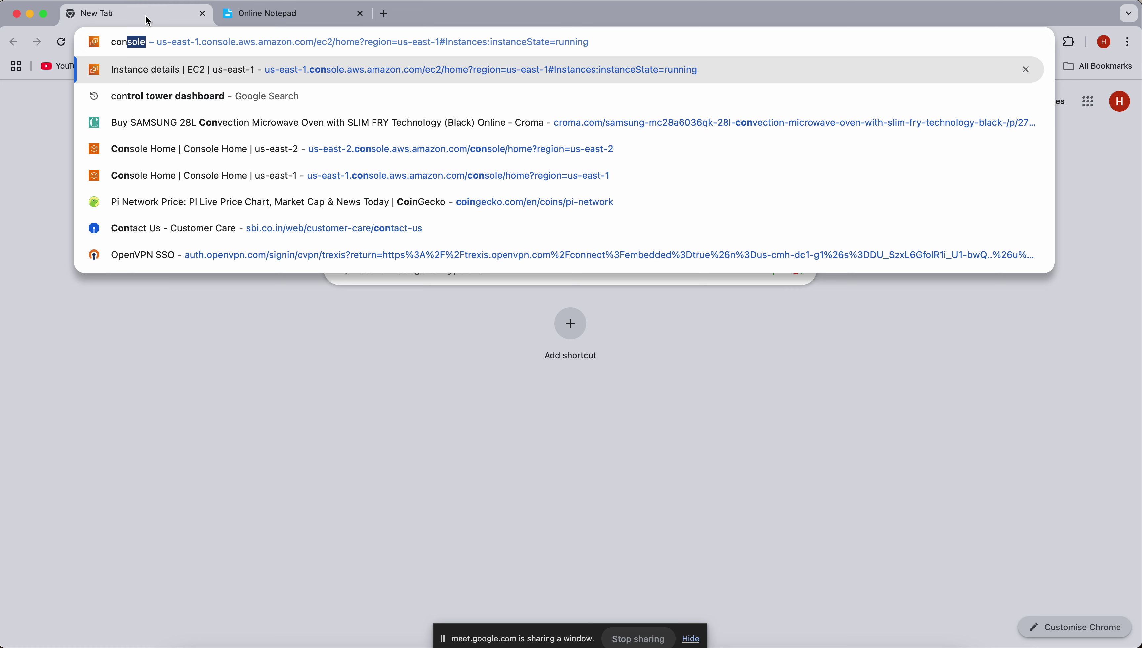
Open the AWS console sign-in page, select IAM user sign-in and clear the prefilled account field
key("Return")
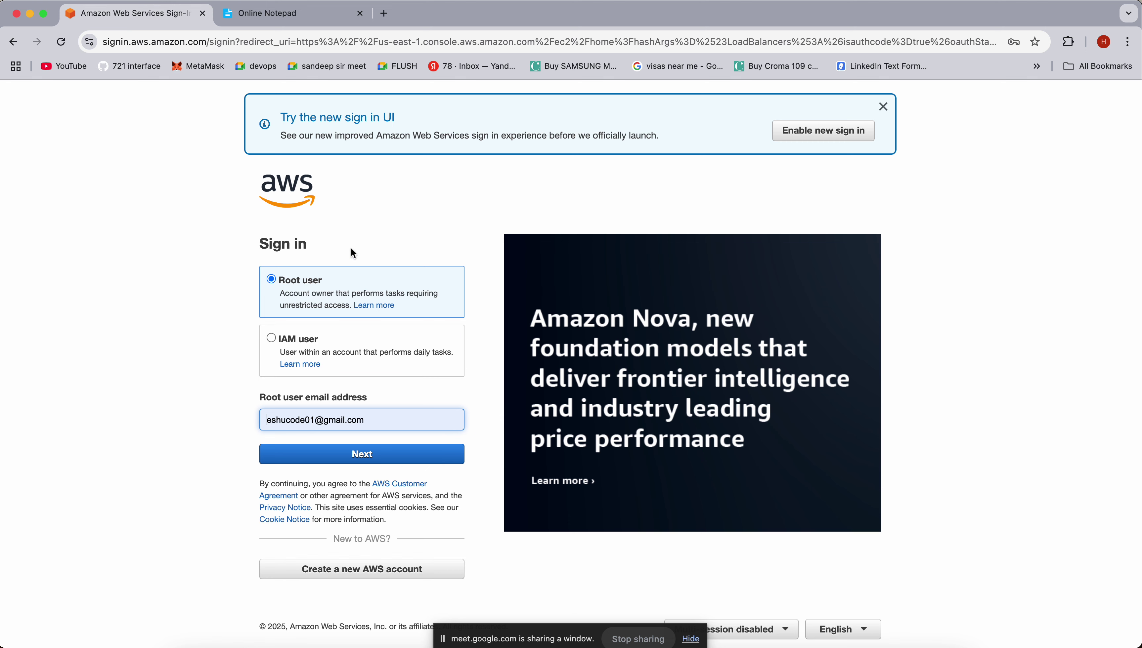
left_click(281, 336)
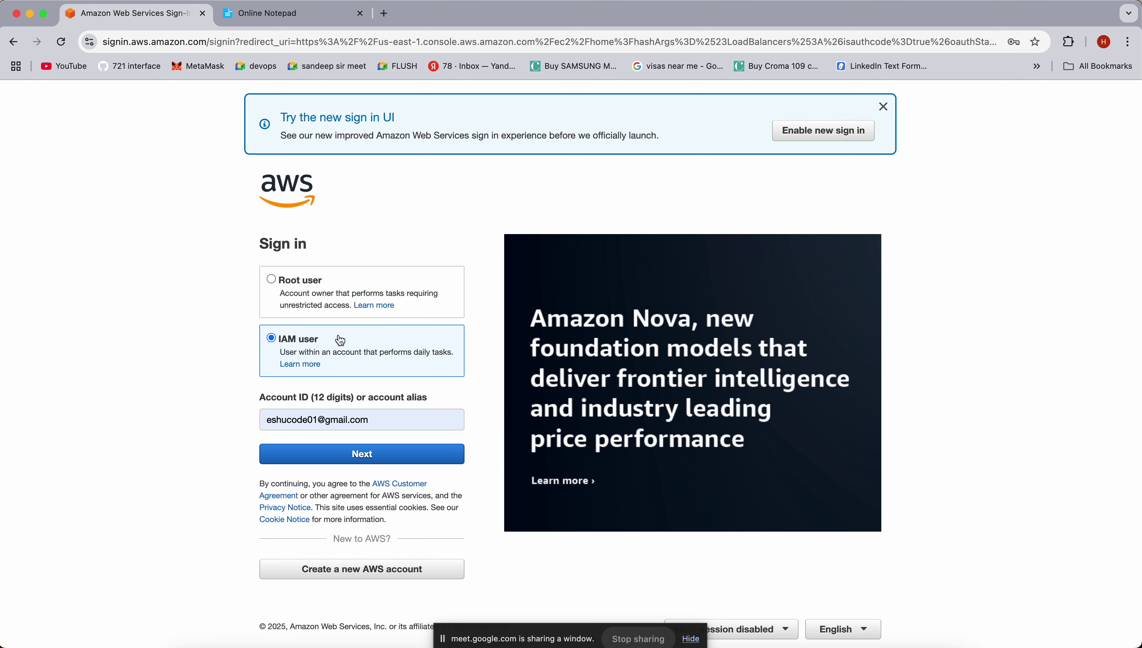
left_click(391, 426)
key("super+a")
key("BackSpace")
left_click(116, 364)
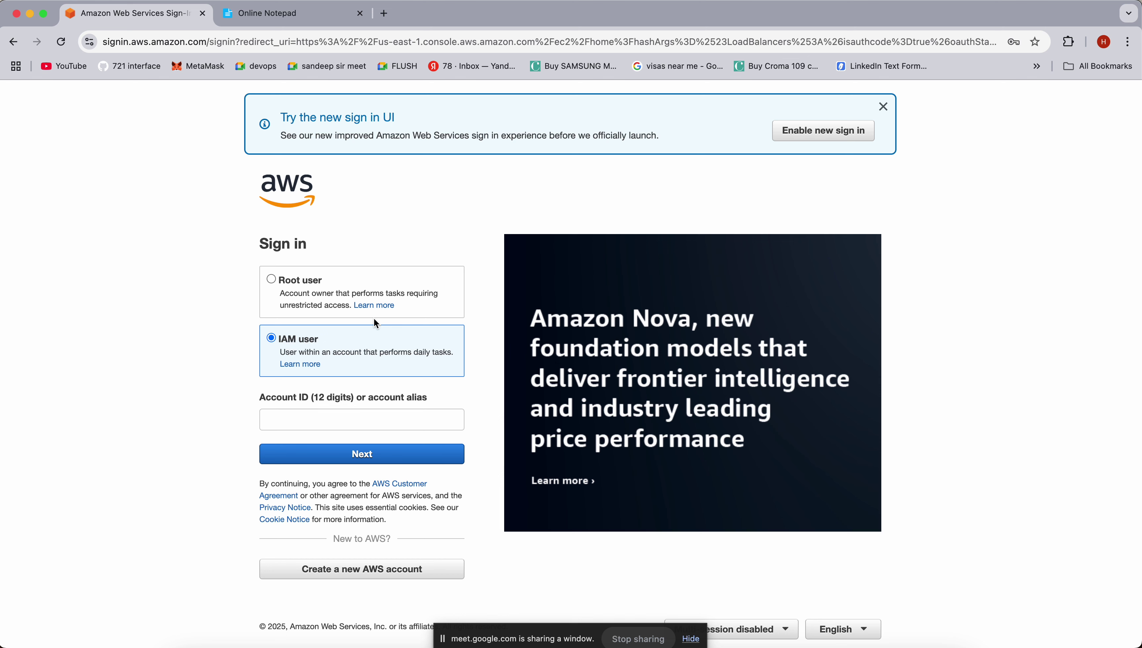
left_click(271, 280)
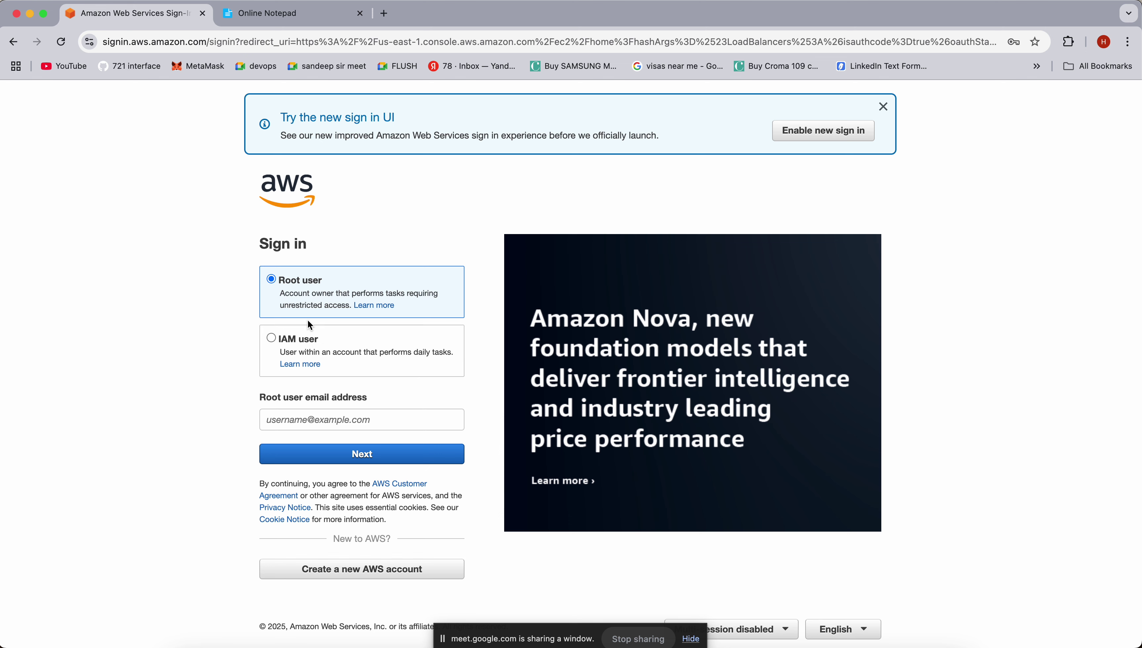
left_click(272, 338)
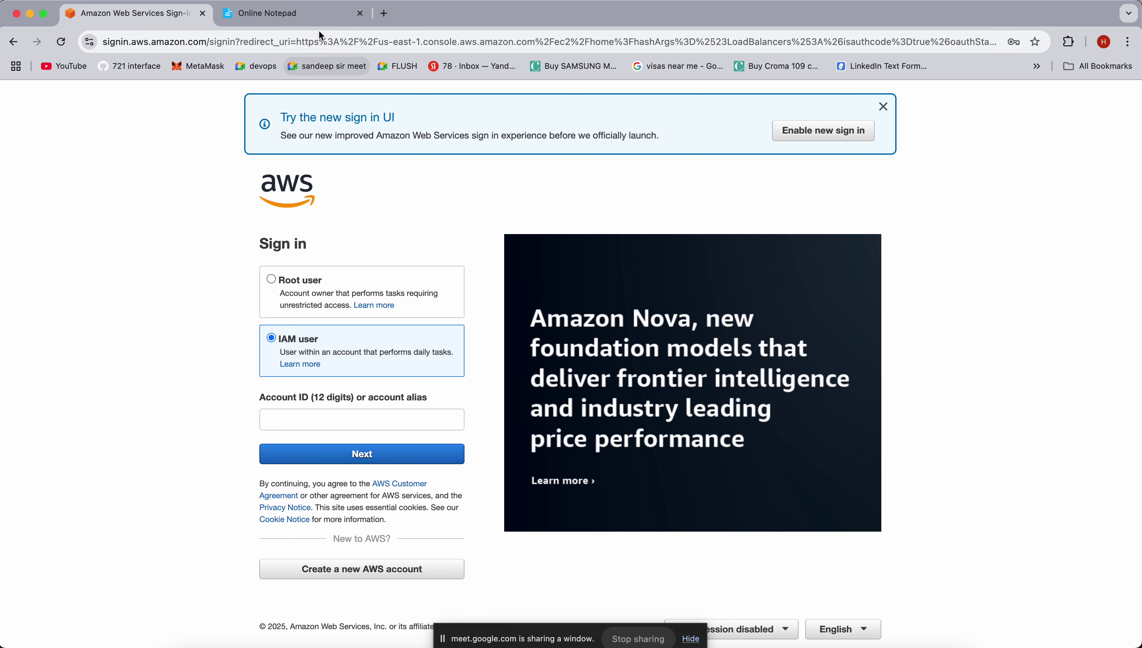
Copy the 12-digit account ID from the console link in Online Notepad into the IAM sign-in form and continue
left_click(282, 20)
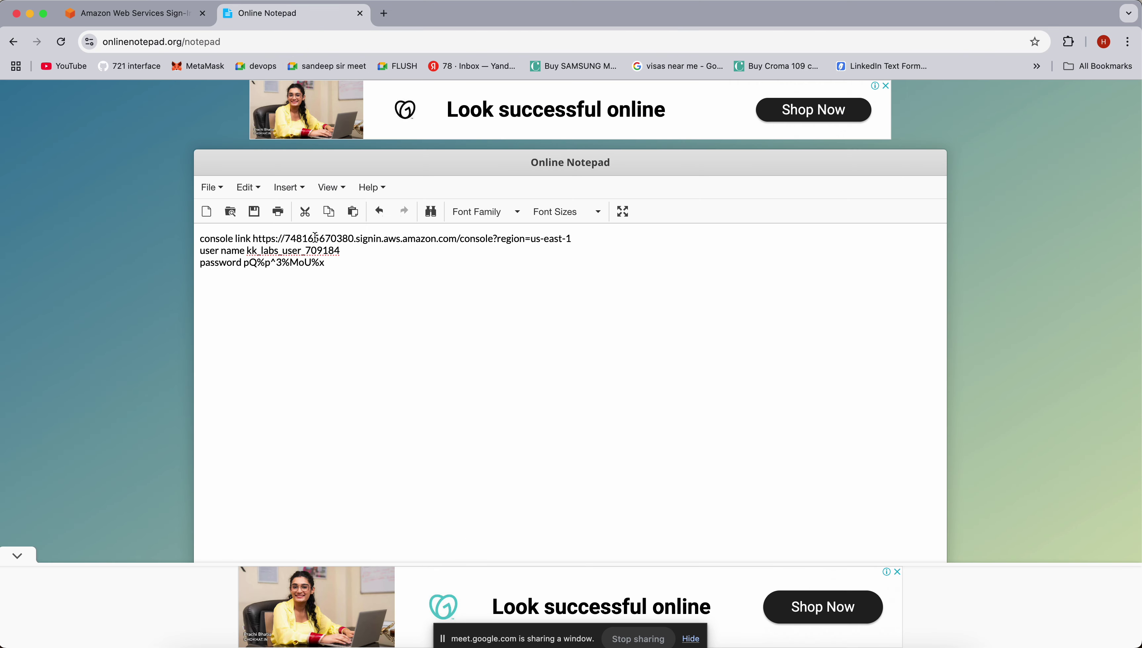
left_click_drag(288, 240, 353, 236)
key("super+c")
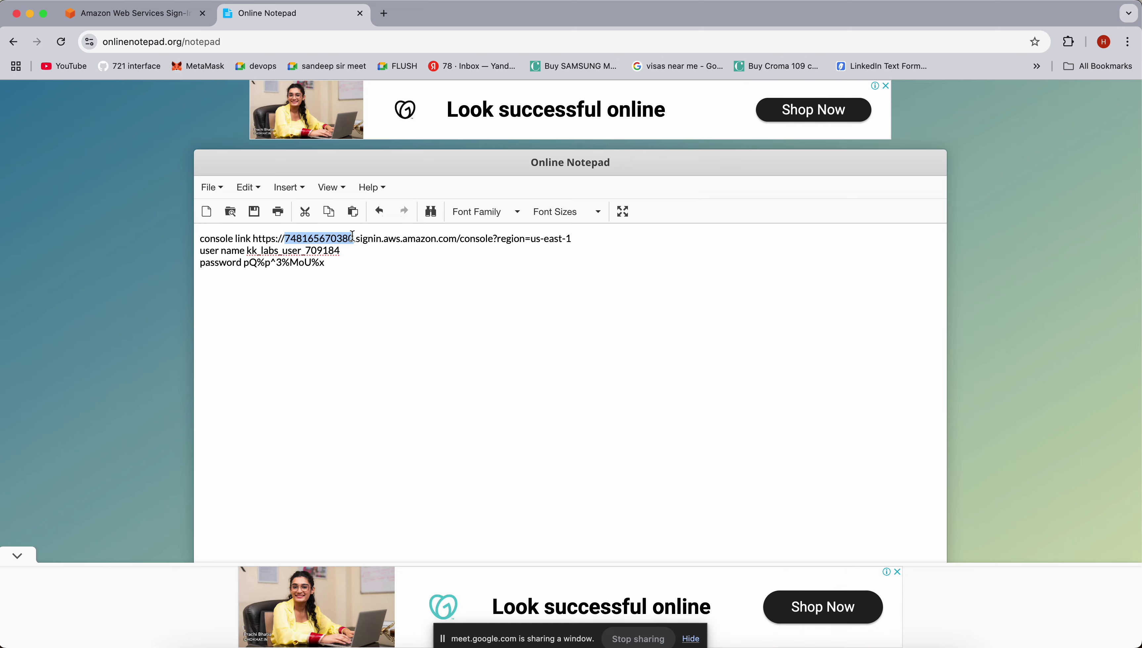
left_click(109, 18)
left_click(349, 415)
key("super+v")
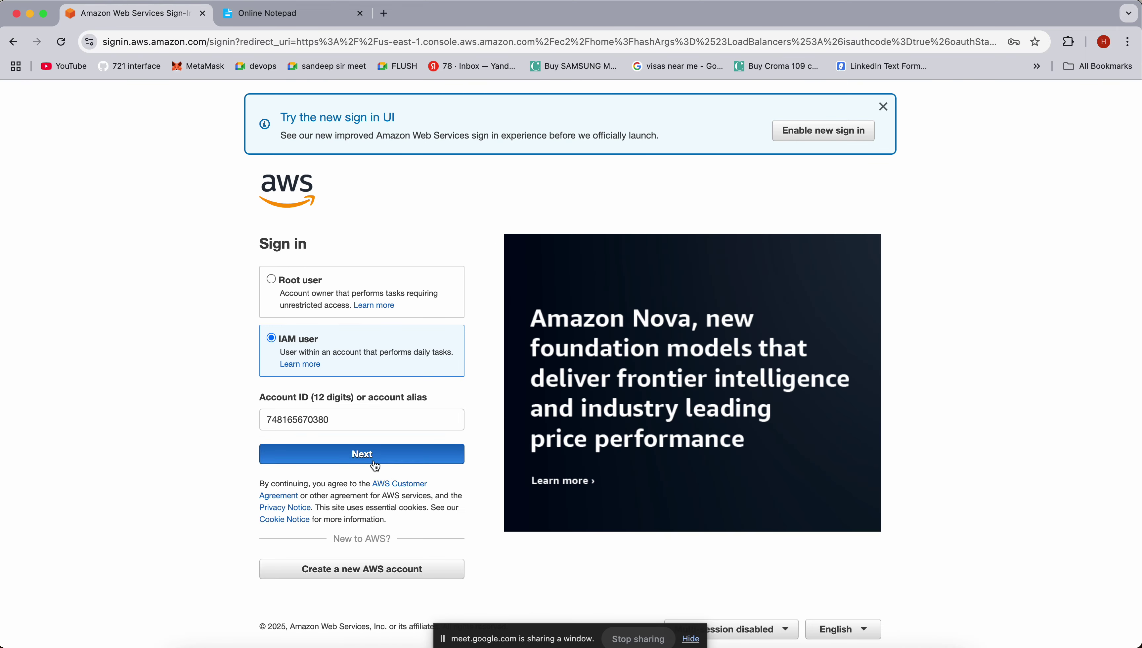
left_click(373, 460)
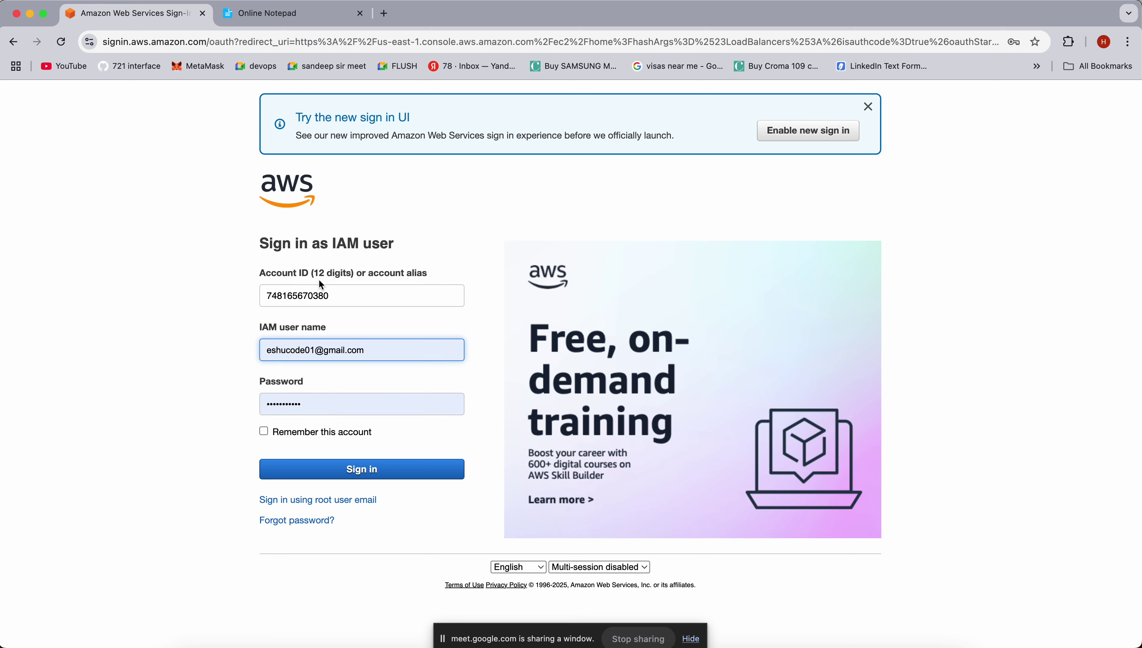
Replace the prefilled IAM user name with the user name copied from Online Notepad
triple_click(382, 357)
key("BackSpace")
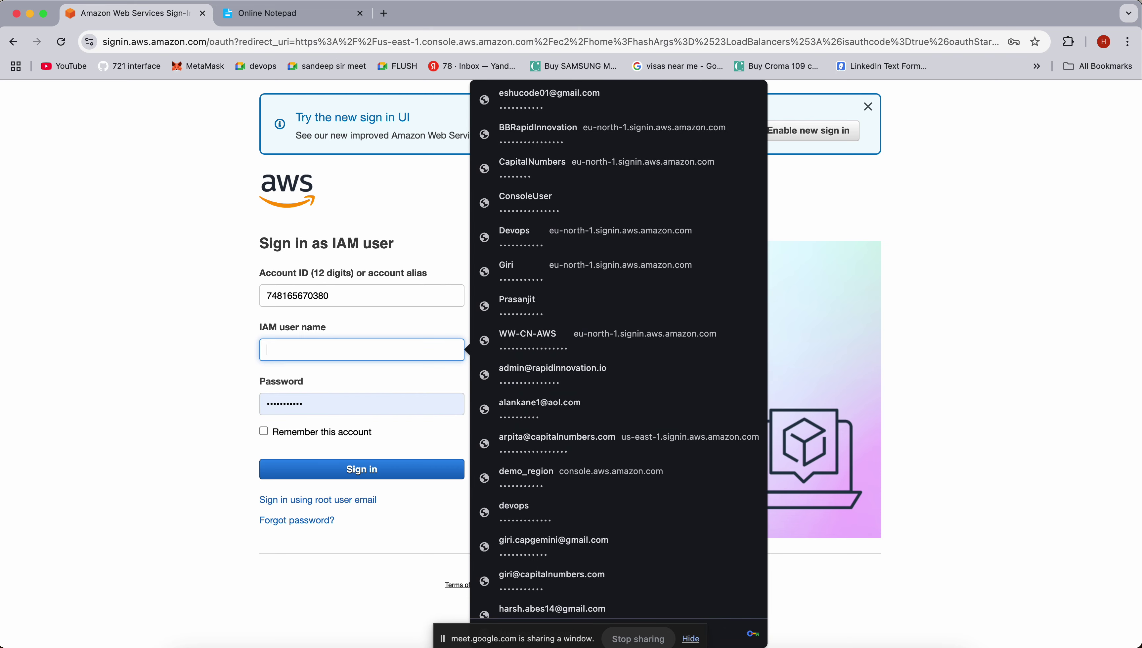
left_click(279, 6)
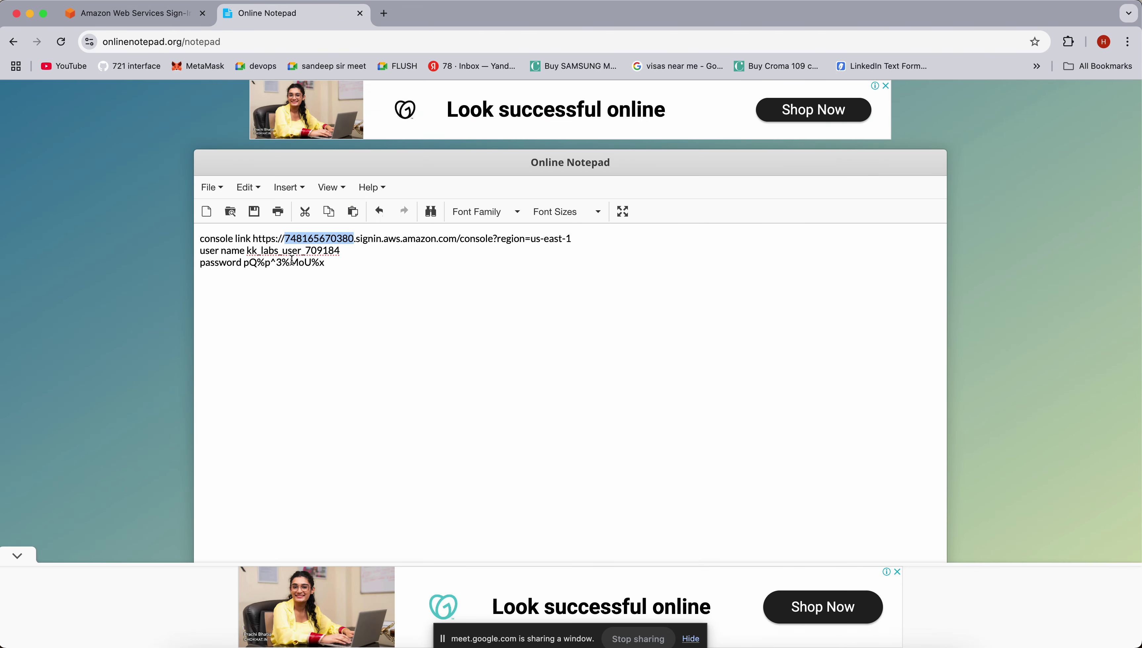
left_click_drag(253, 251, 341, 250)
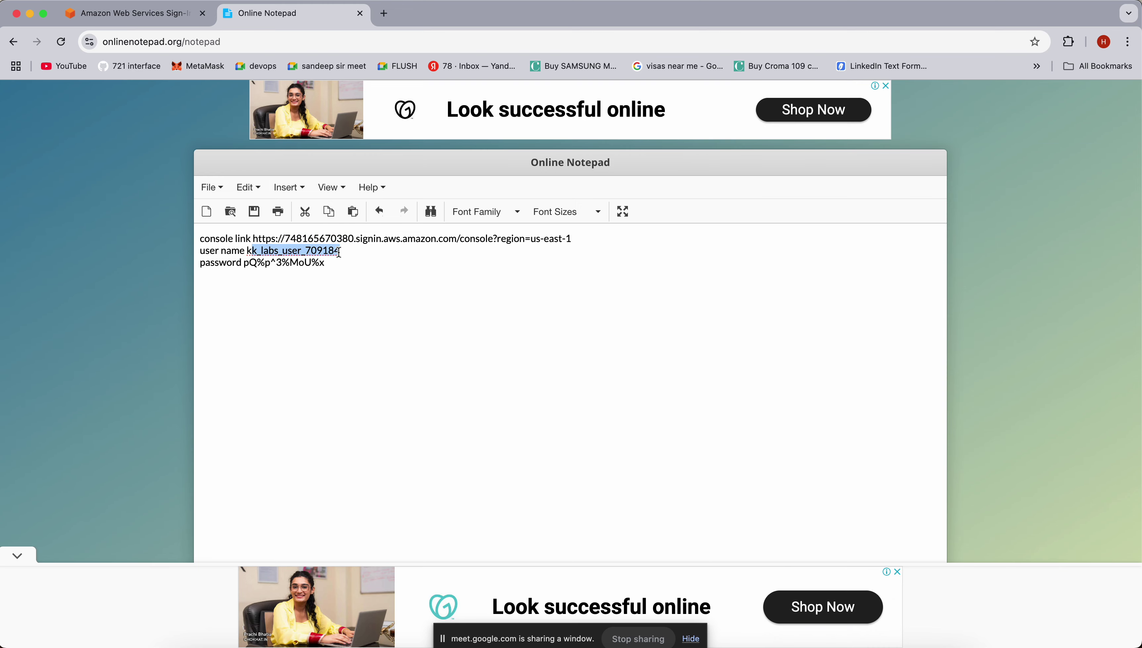
left_click_drag(248, 252, 384, 247)
key("ctrl+c")
left_click(139, 21)
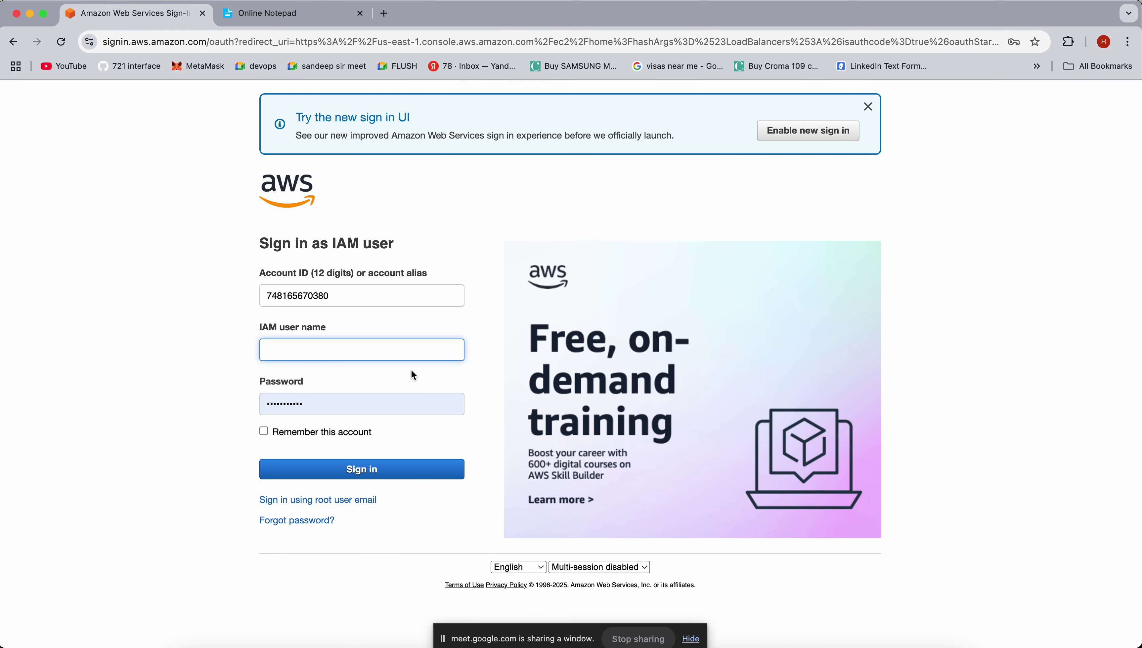
left_click(394, 356)
key("ctrl+v")
Replace the prefilled password with the account password from Online Notepad, sign in and decline saving the password
left_click(339, 402)
key("super+a")
key("BackSpace")
left_click(253, 18)
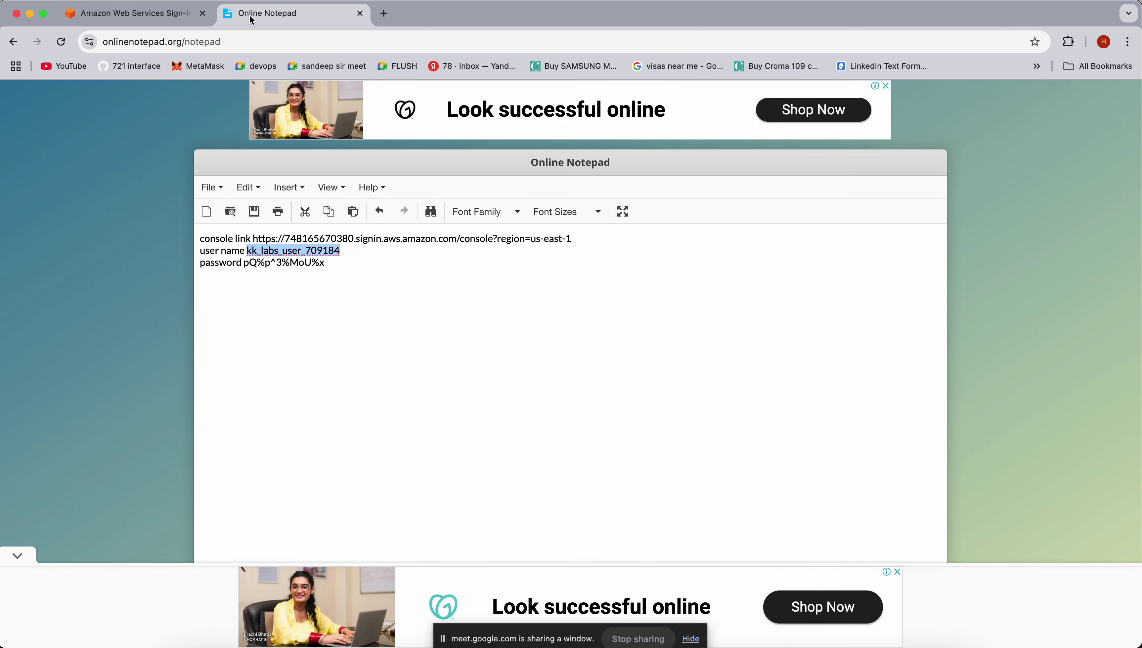
left_click(339, 268)
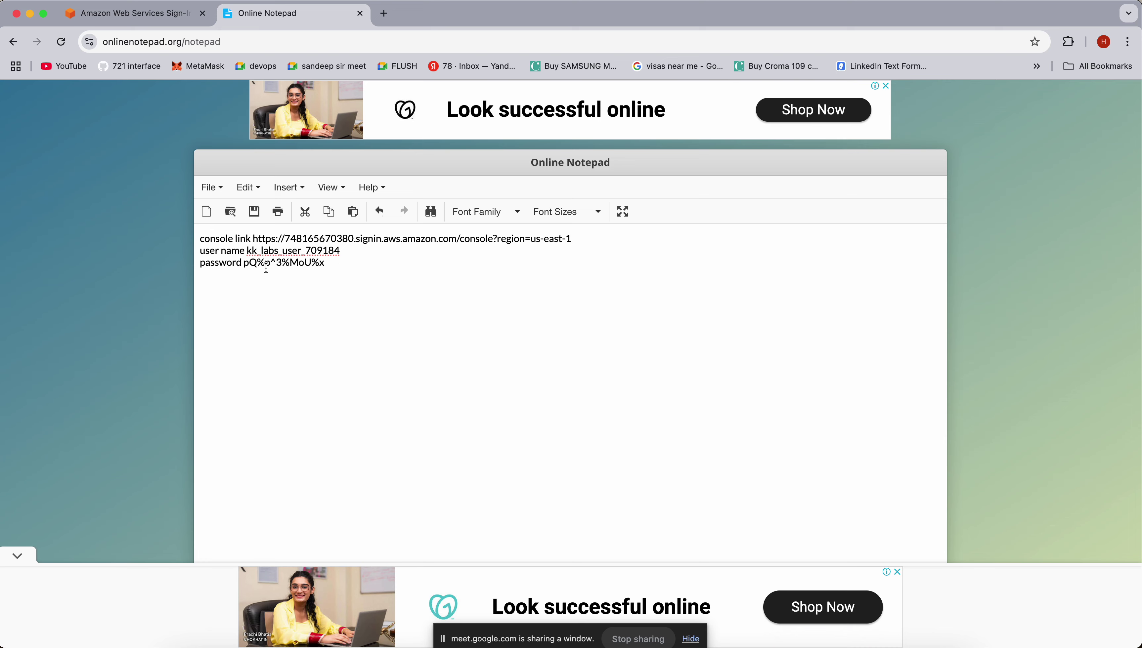
left_click_drag(244, 263, 335, 263)
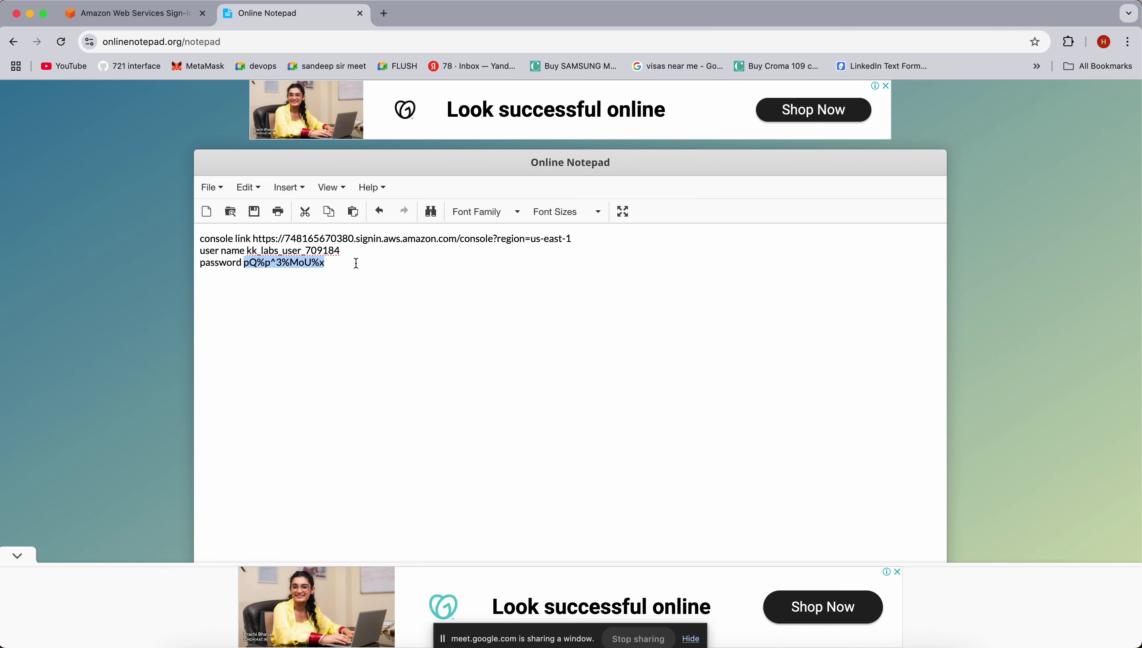
left_click(131, 14)
key("cmd+v")
left_click(358, 469)
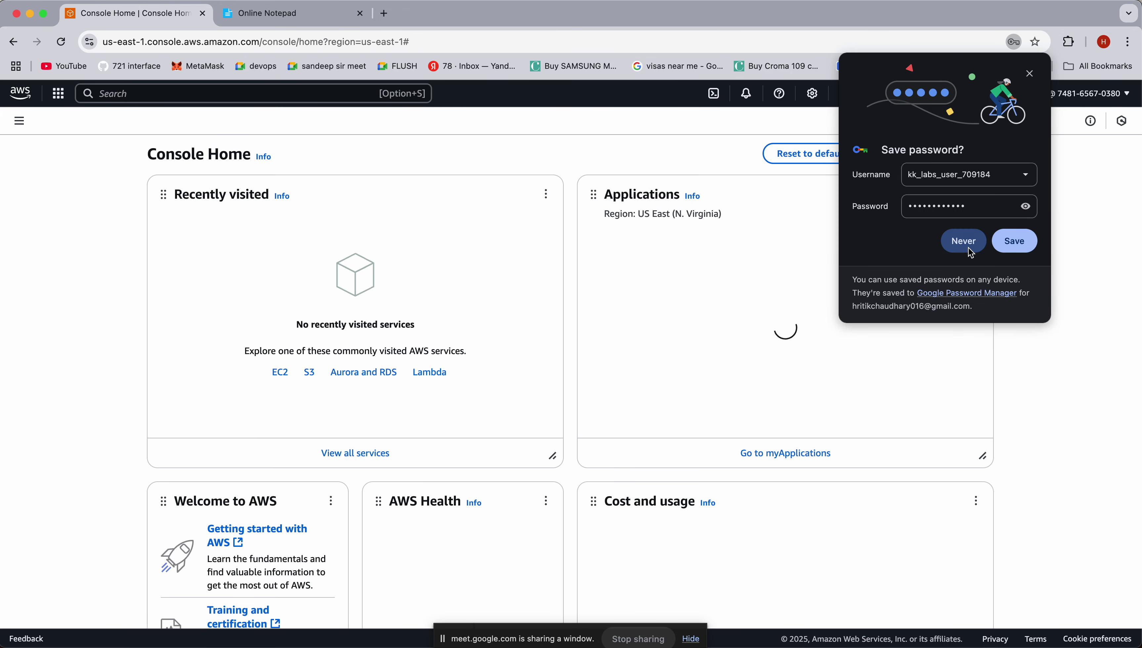
left_click(964, 241)
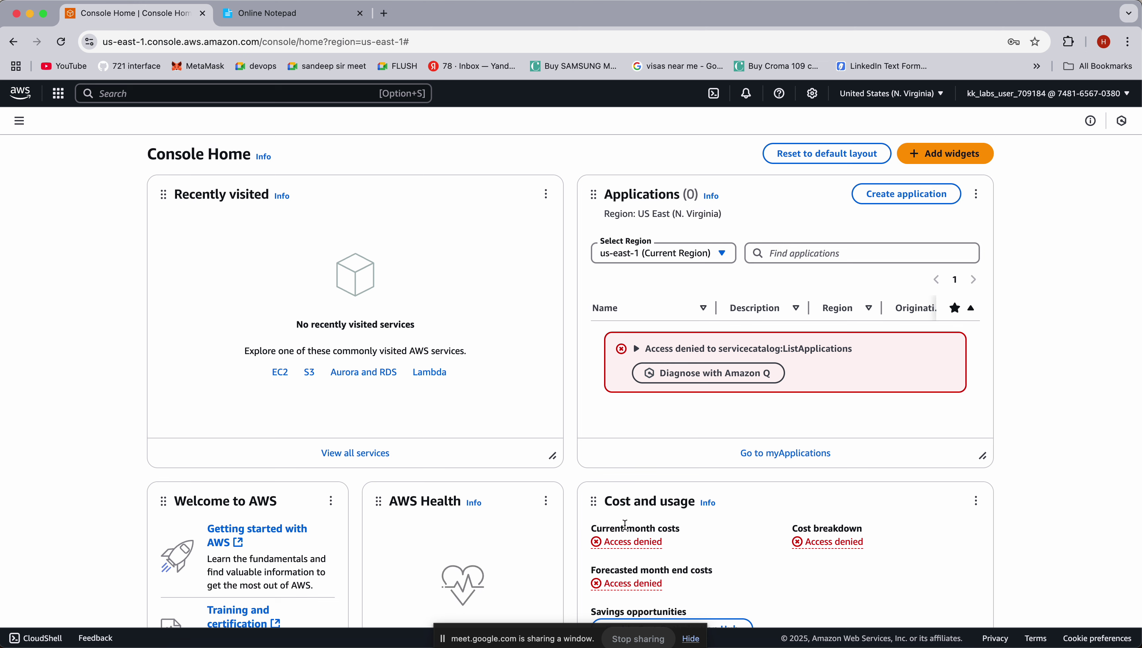
Examine the Cost and usage widget on Console Home
left_click_drag(590, 550, 702, 554)
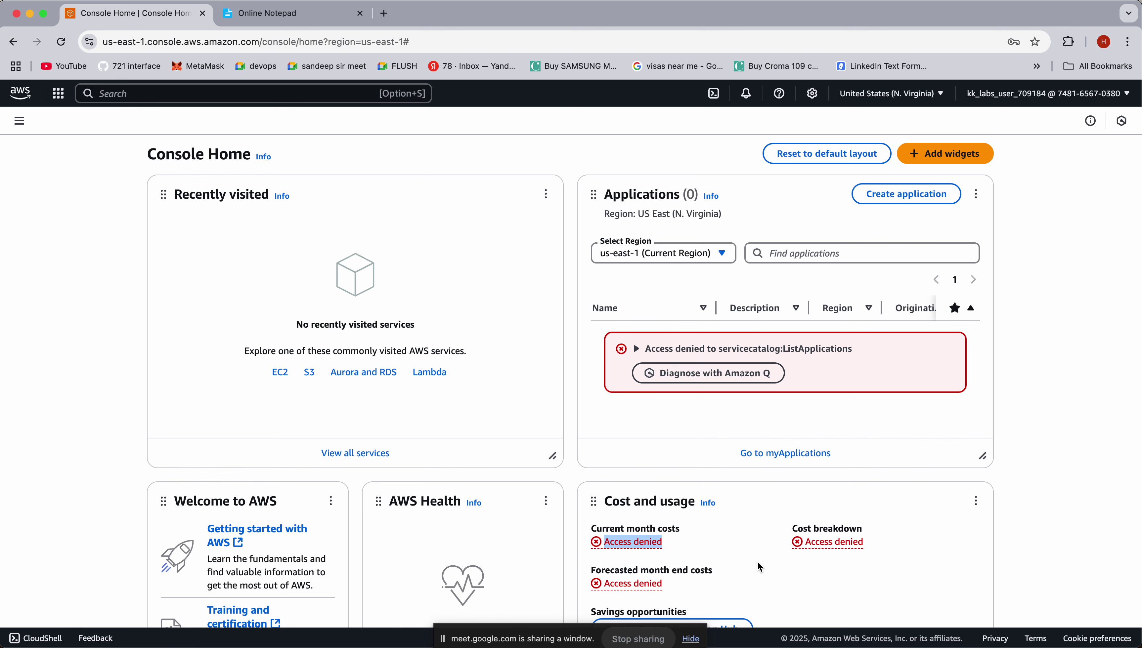
scroll(747, 552, "down", 3)
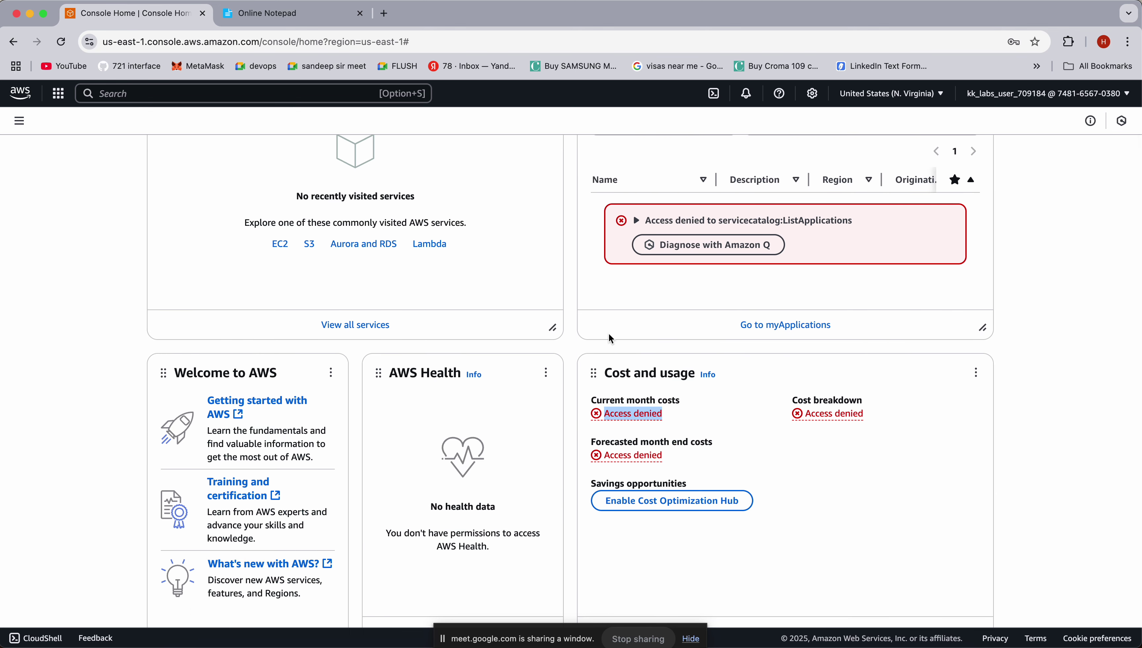
left_click_drag(606, 369, 715, 373)
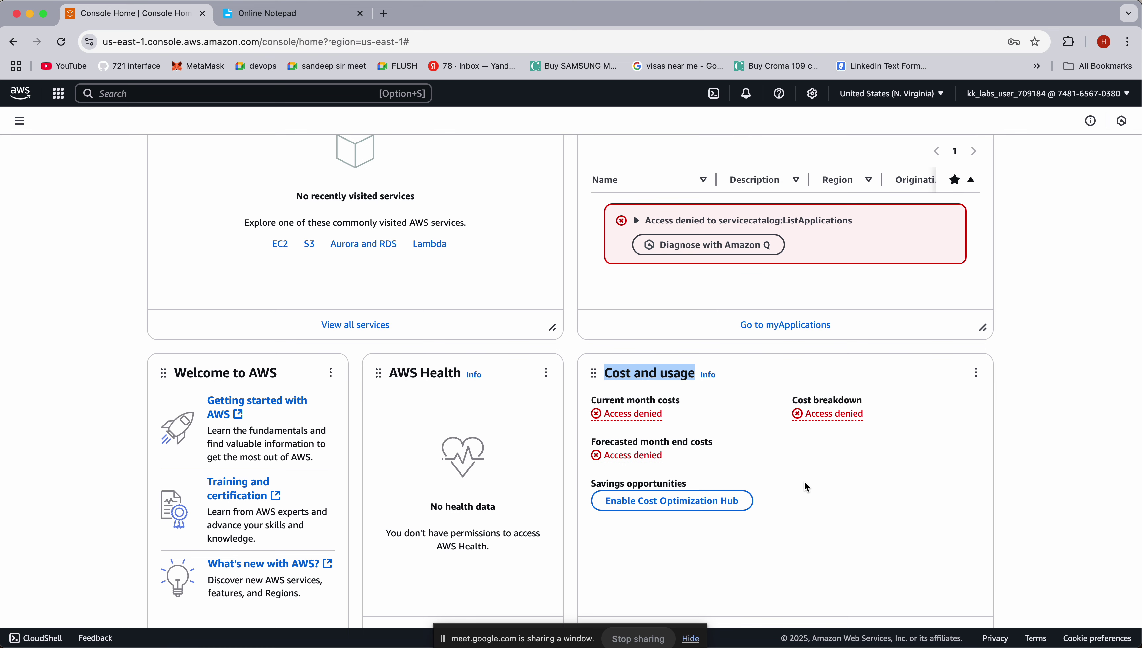
scroll(789, 529, "up", 3)
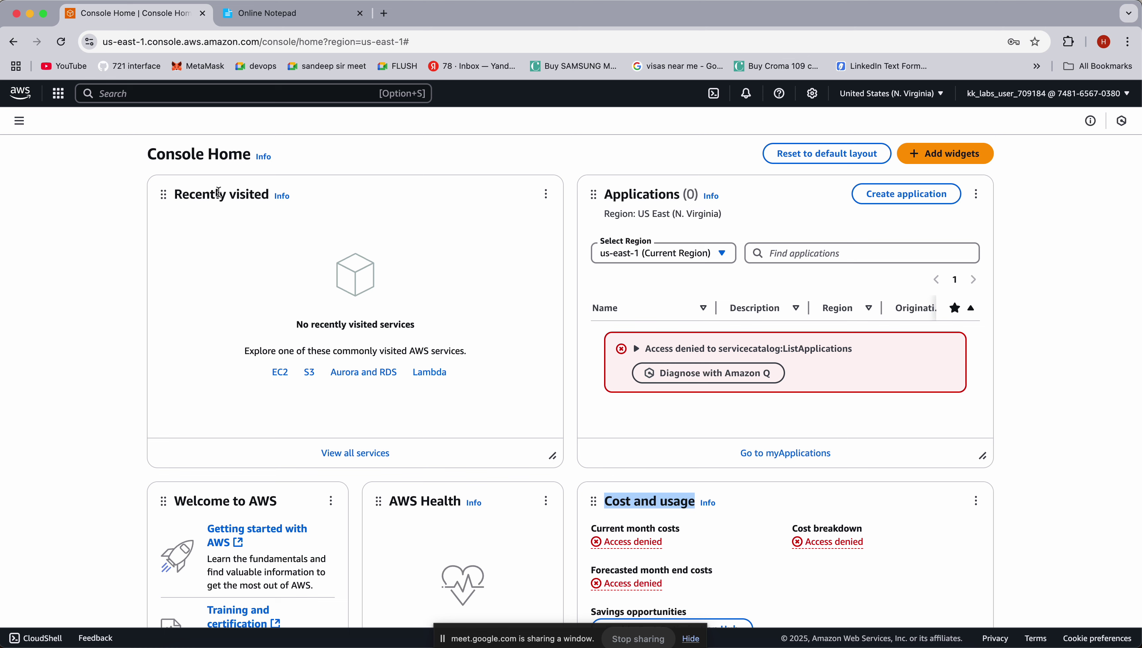
Open the EC2 service from Console Home, view its Instances list and return to the EC2 overview page
left_click(281, 374)
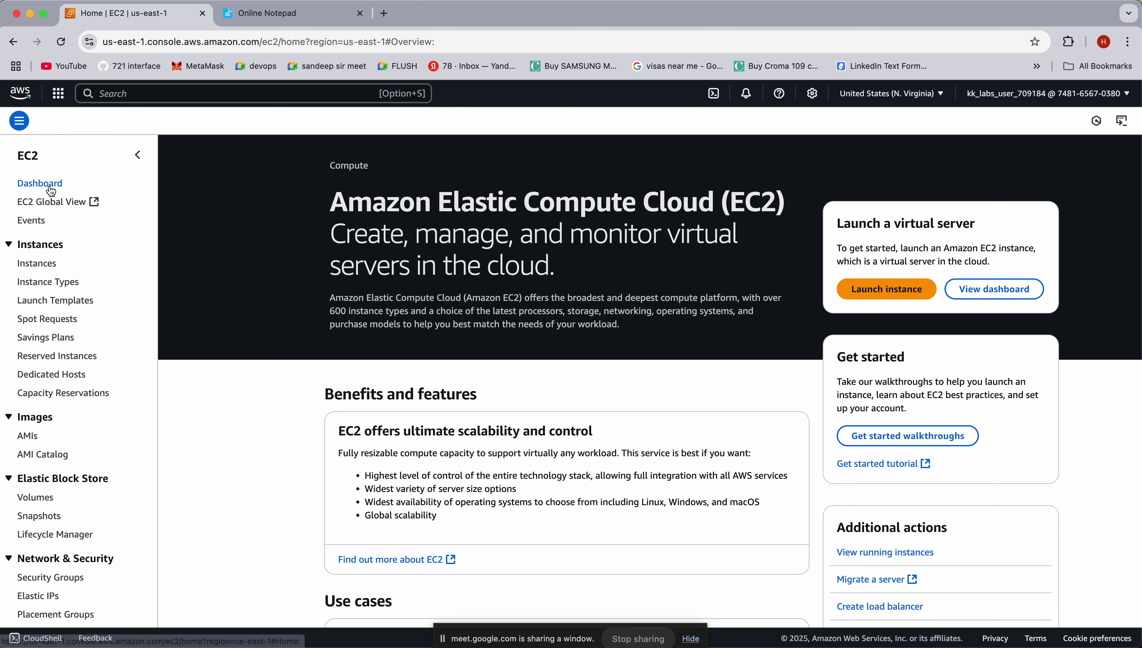
left_click(48, 263)
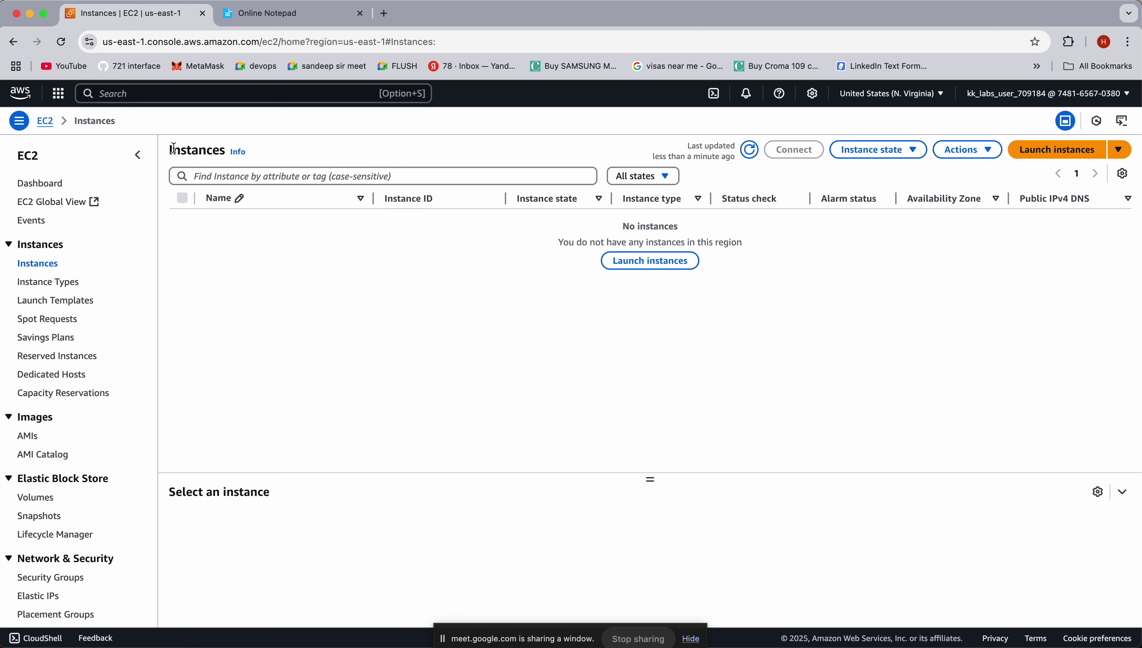
left_click(20, 93)
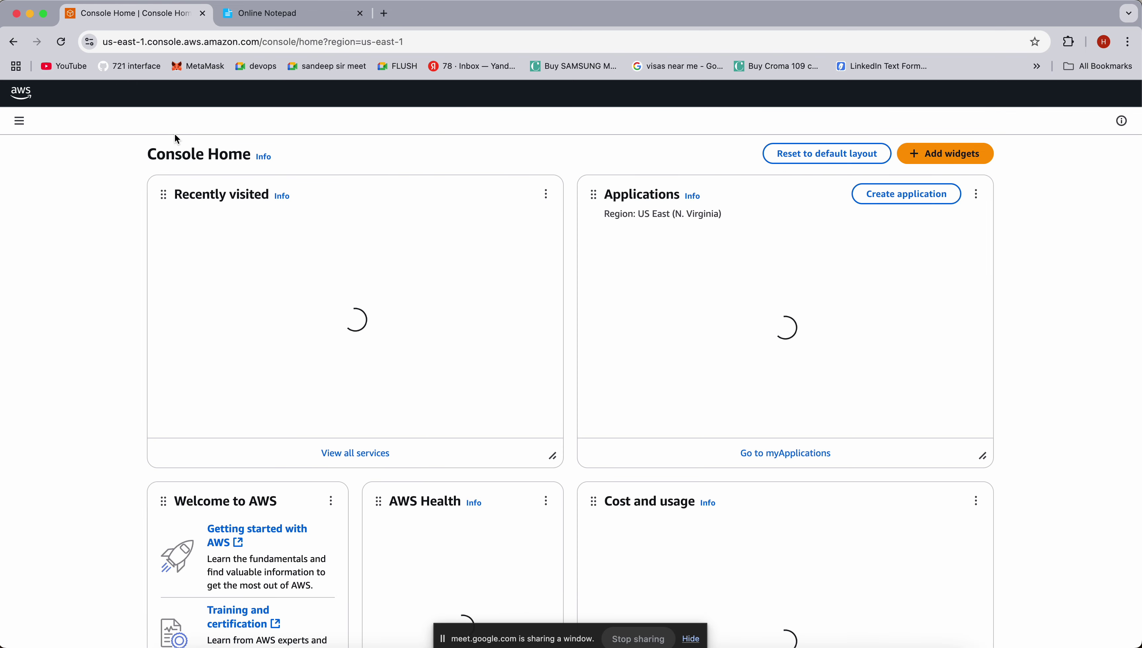
left_click(196, 222)
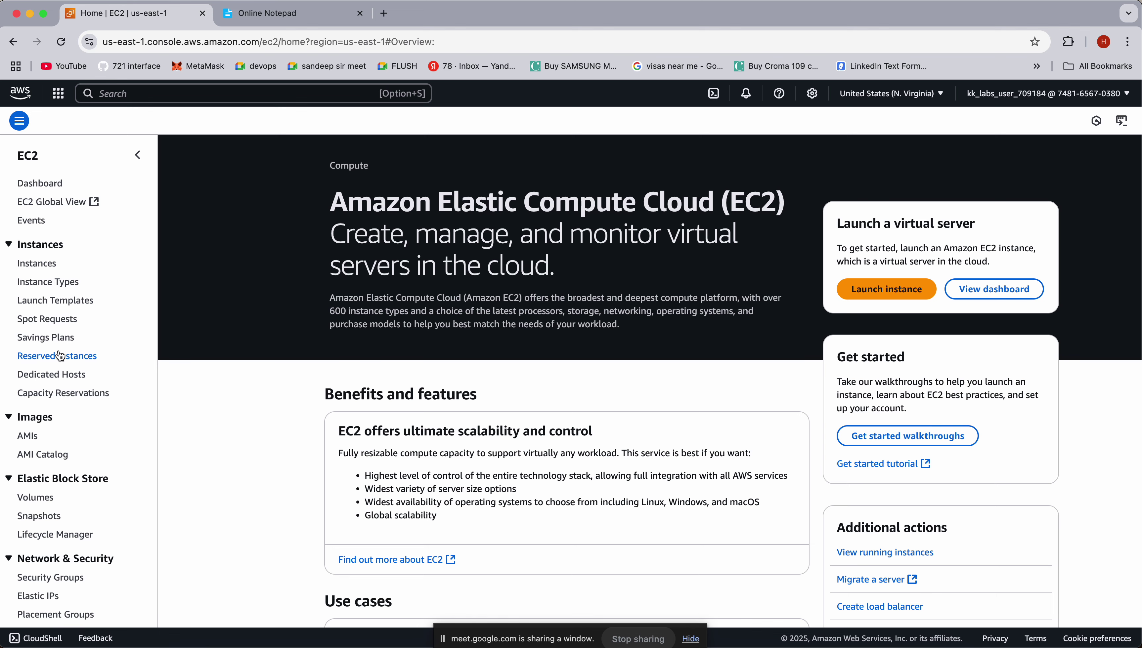
left_click(47, 270)
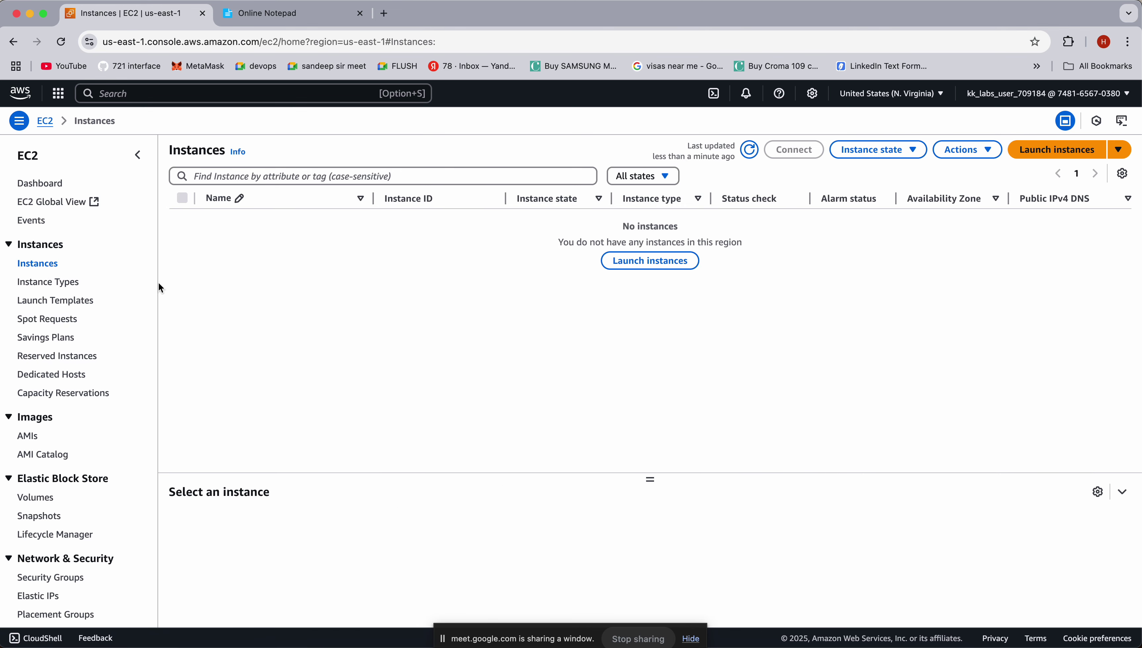
left_click(14, 42)
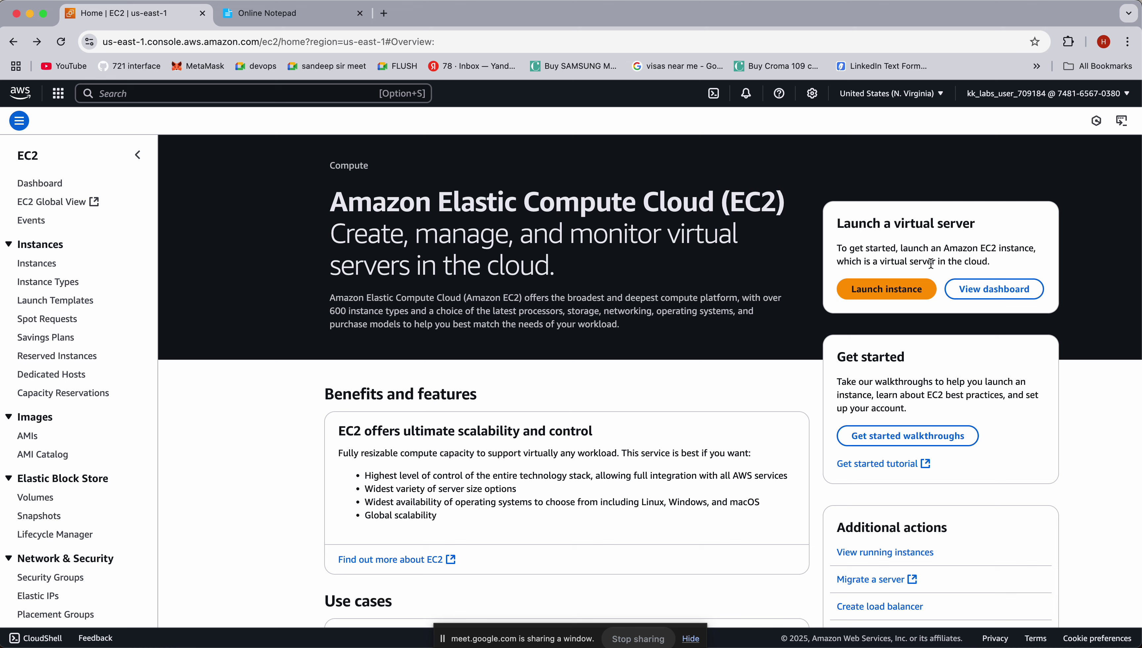
Start launching a new virtual server from the EC2 overview page
mouse_move(836, 257)
left_mouse_down()
mouse_move(974, 252)
mouse_move(886, 263)
mouse_move(836, 253)
left_mouse_up()
left_click(830, 265)
left_click(896, 298)
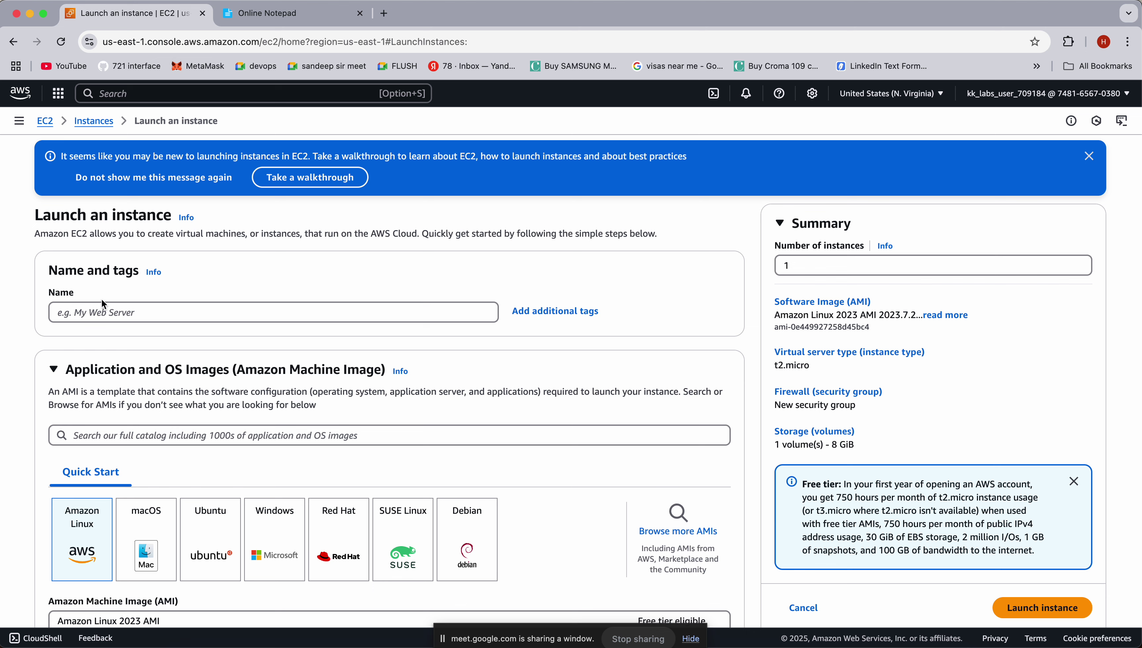
Expand the instance's name section to show the additional tag fields with key, value and resource types
left_click(134, 316)
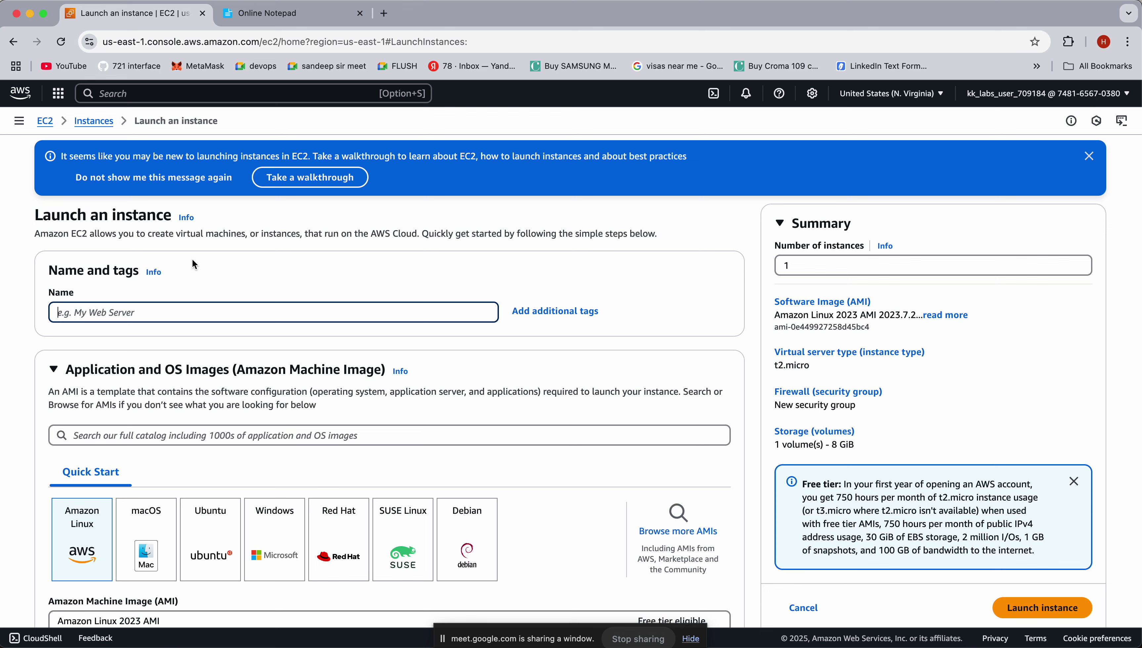
left_click(562, 312)
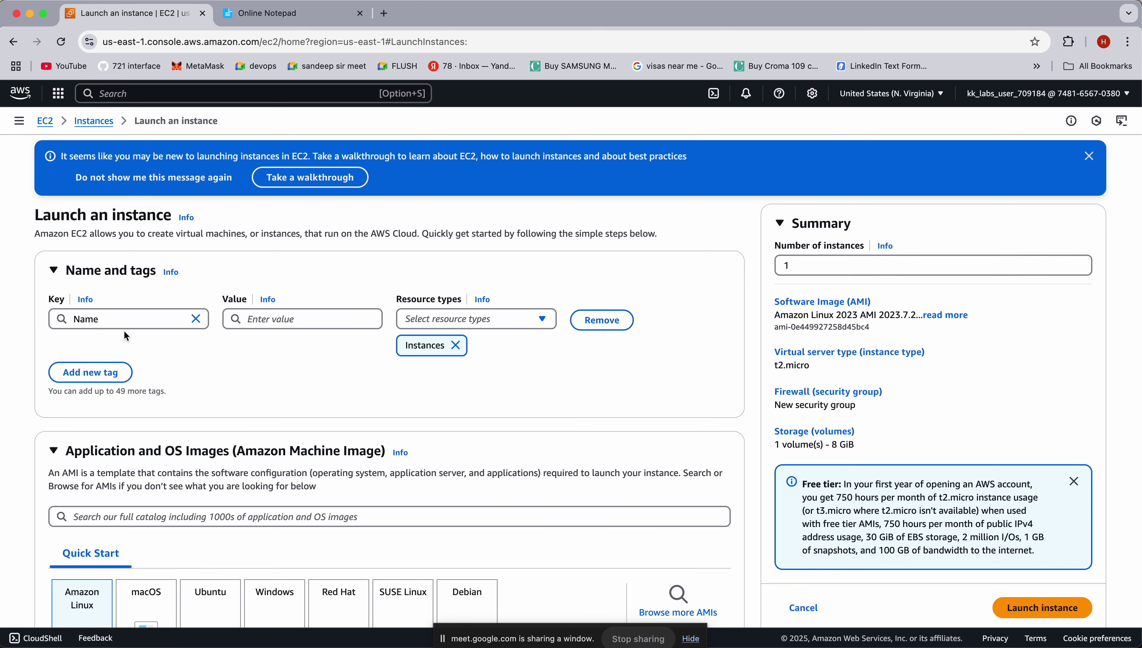
left_click(107, 319)
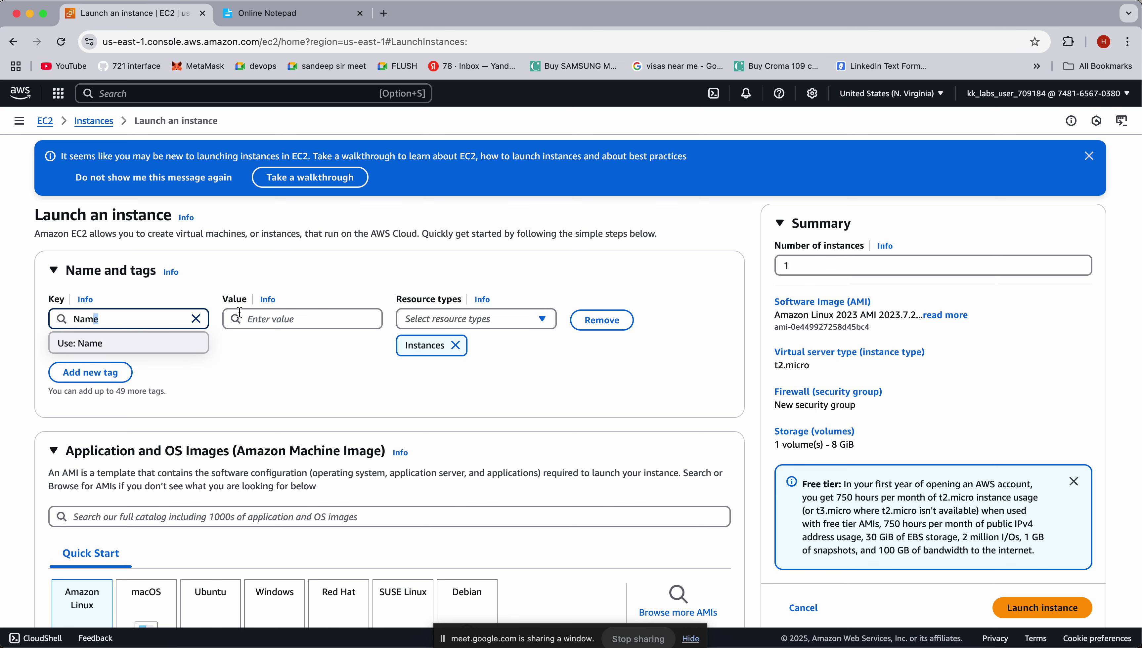
left_click(316, 349)
Try adding a second instance tag with key Env and value DEV, and remove that tag again
left_click(93, 371)
left_click(176, 391)
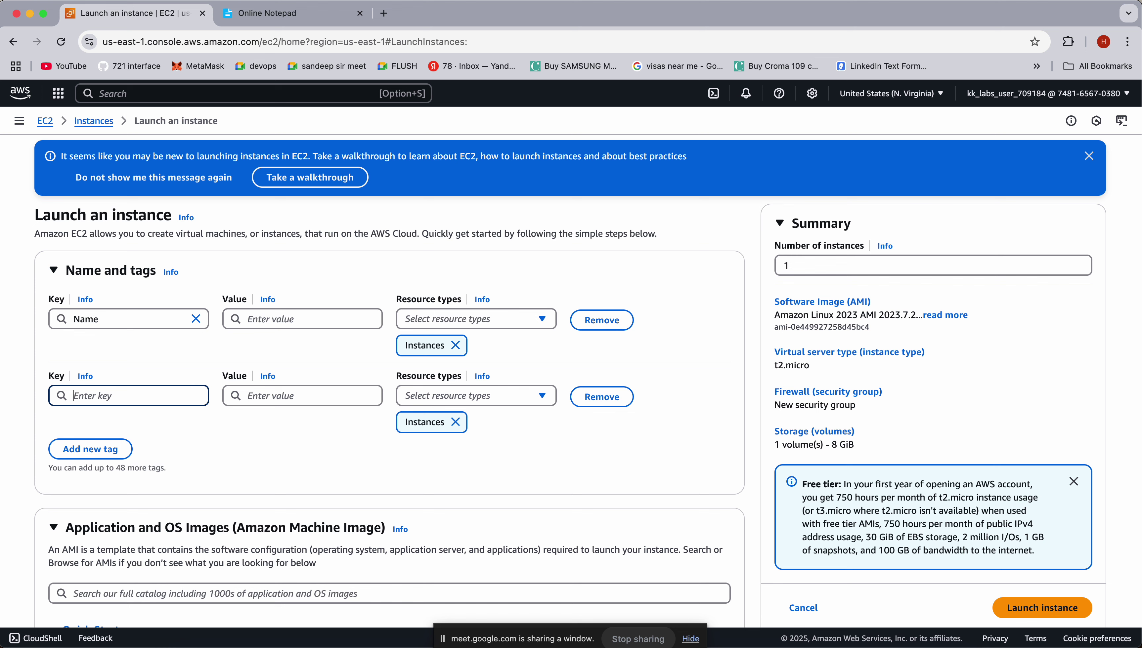
type("Env")
left_click(311, 398)
type("DEV")
key("BackSpace")
key("BackSpace")
key("BackSpace")
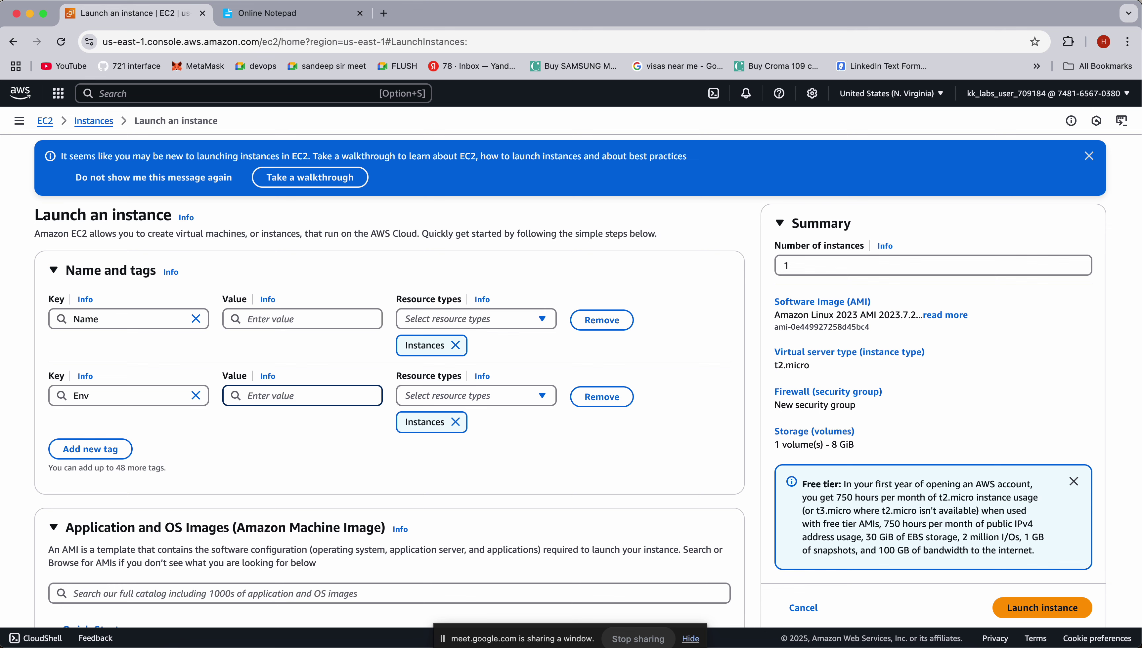
left_click(602, 397)
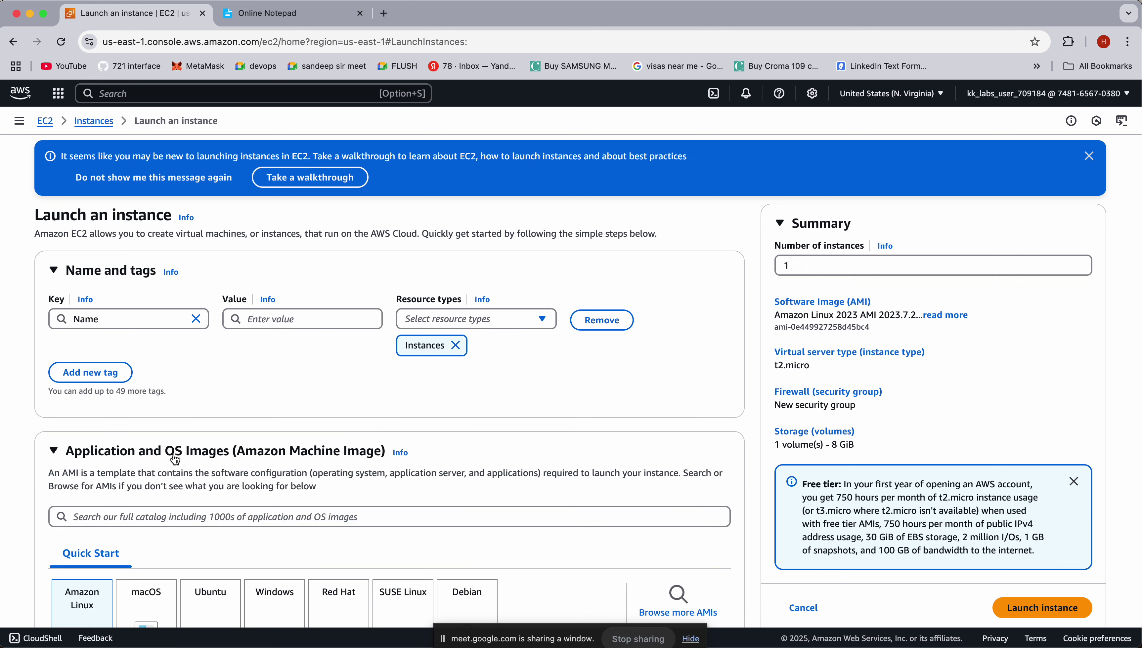
Remove the remaining tag row to restore the plain name field, and name the instance Tutorial-ec2
left_click(54, 270)
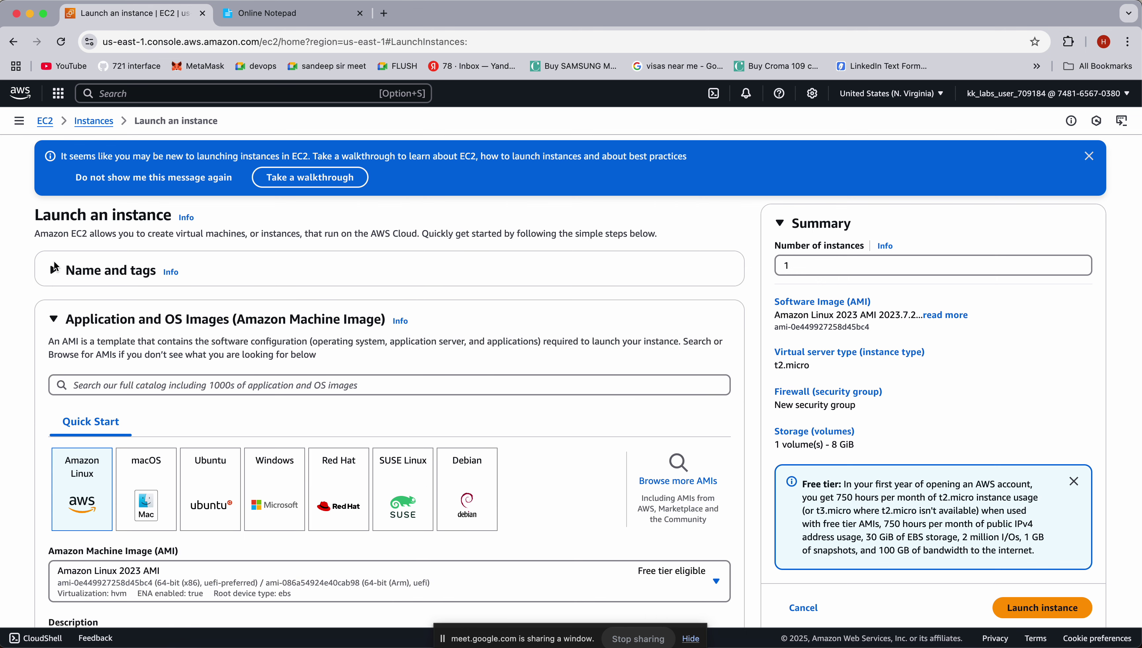
left_click(54, 268)
left_click(613, 322)
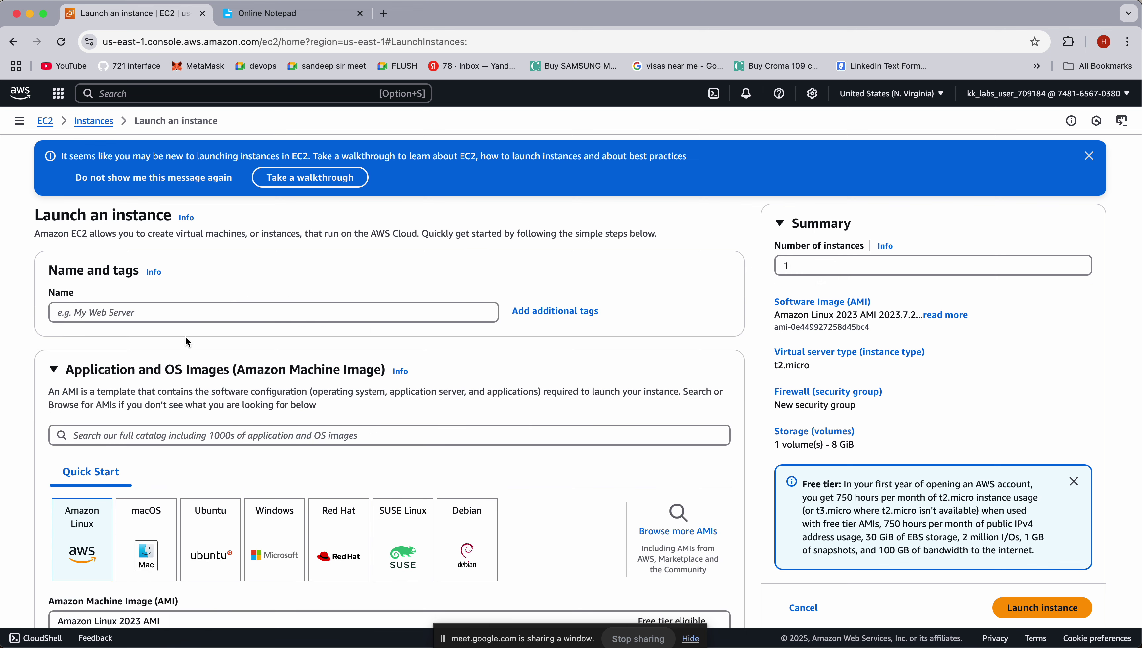
left_click(196, 309)
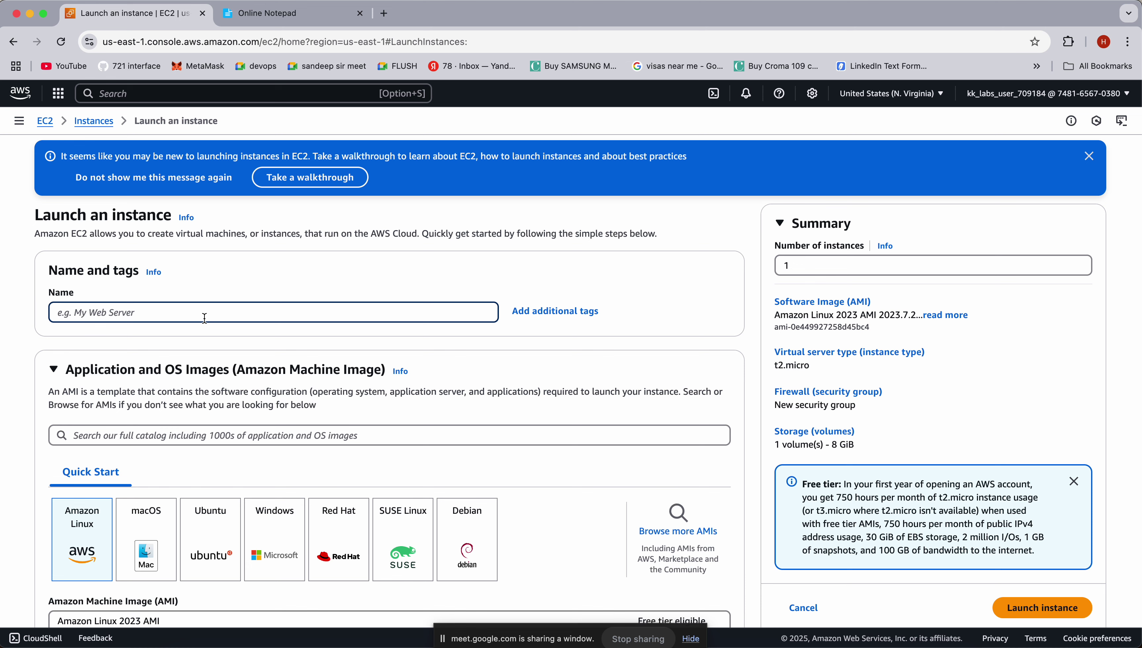
type("Tutorial-ec2")
Read the Amazon Machine Image section's description and open its help information
scroll(226, 294, "down", 5)
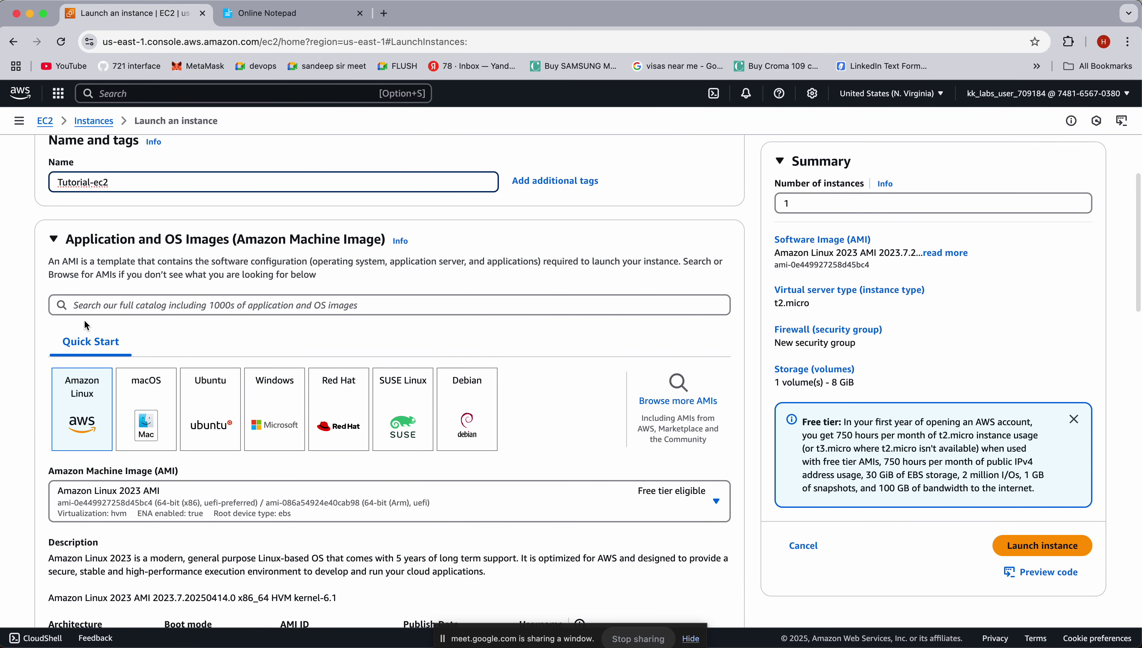
left_click_drag(49, 262, 275, 292)
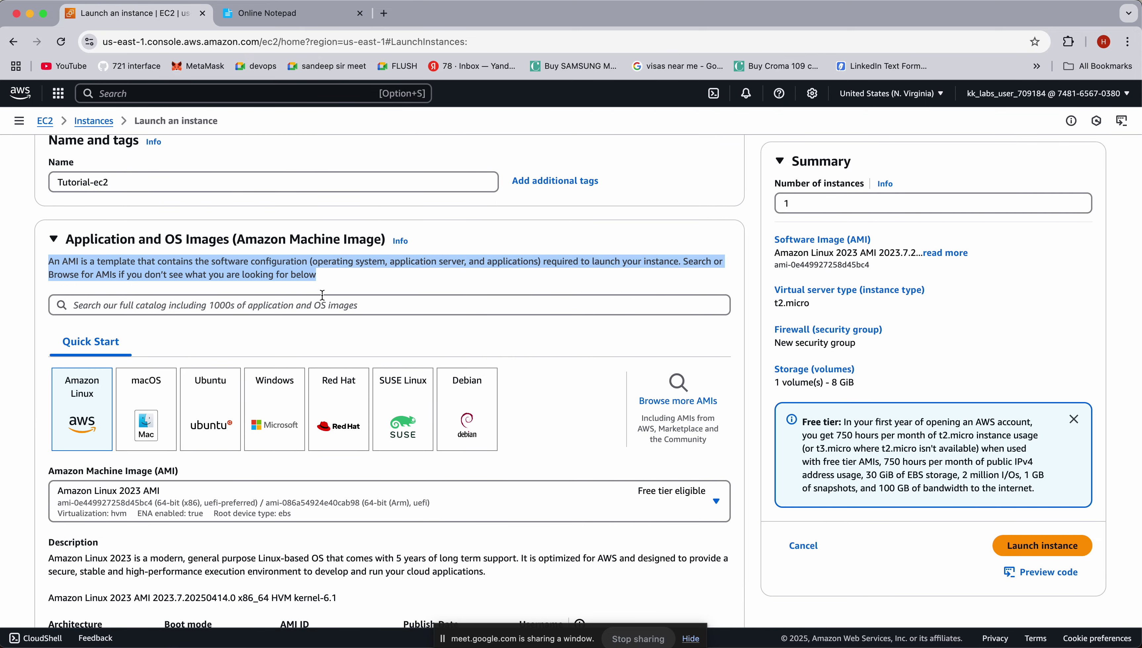
left_click(336, 283)
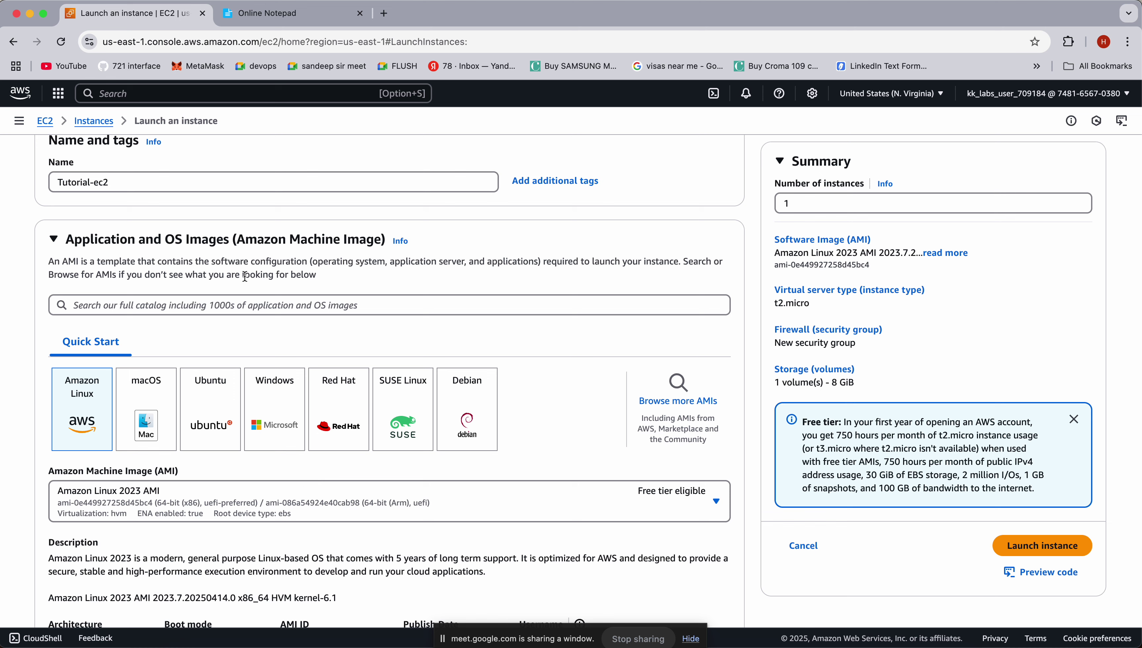
left_click_drag(237, 244, 380, 247)
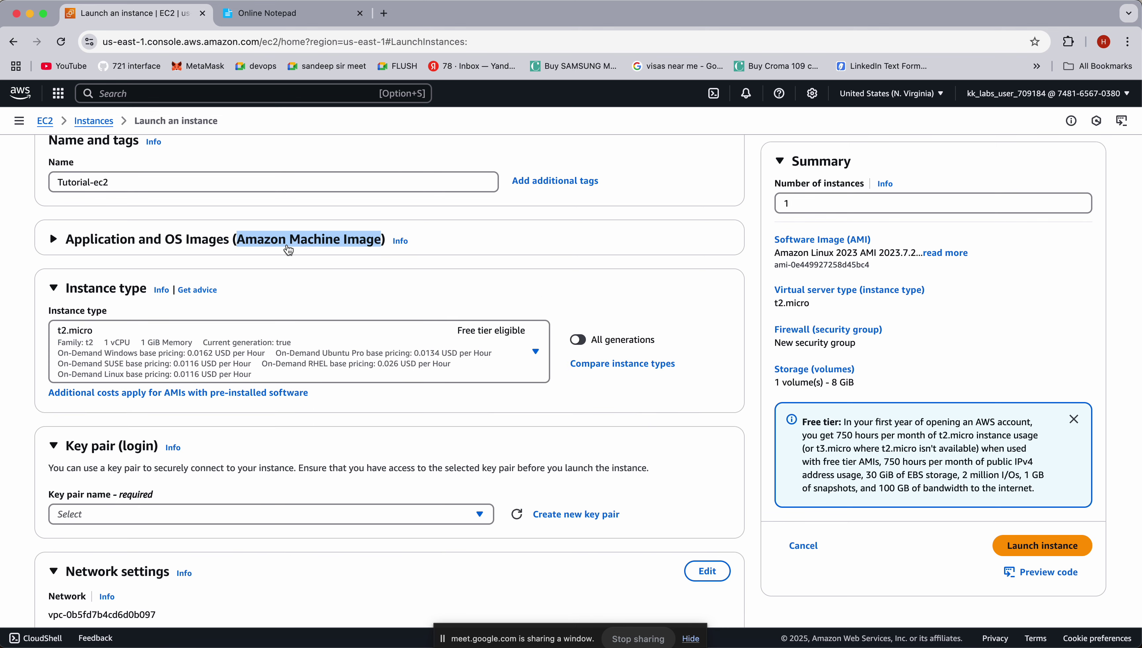
left_click(70, 246)
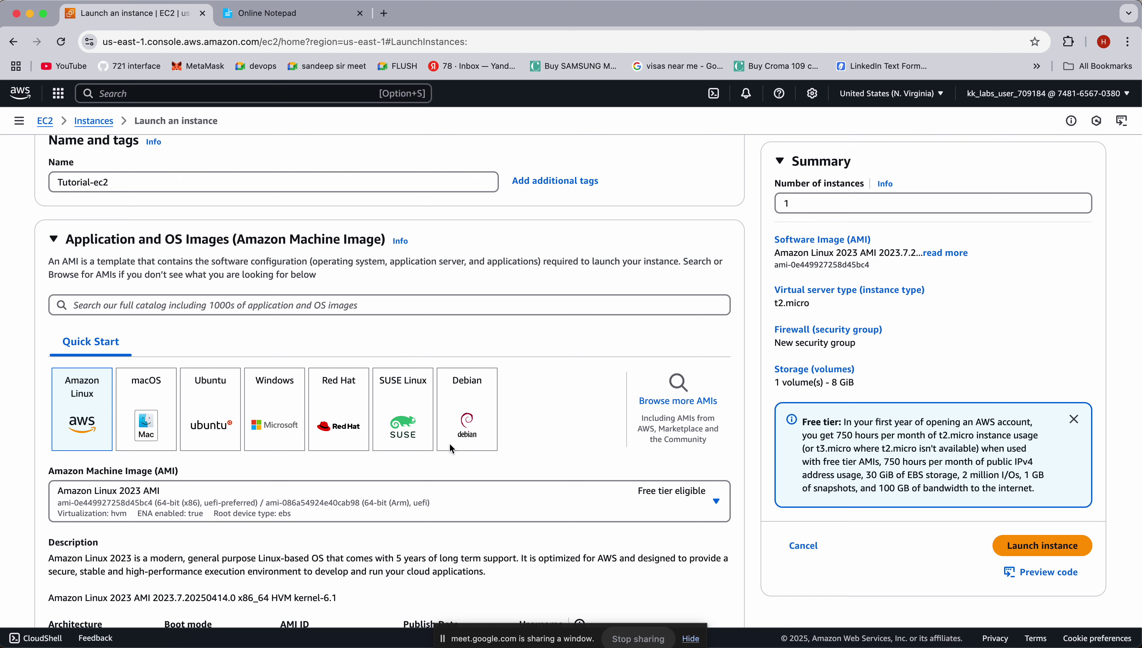
left_click(400, 241)
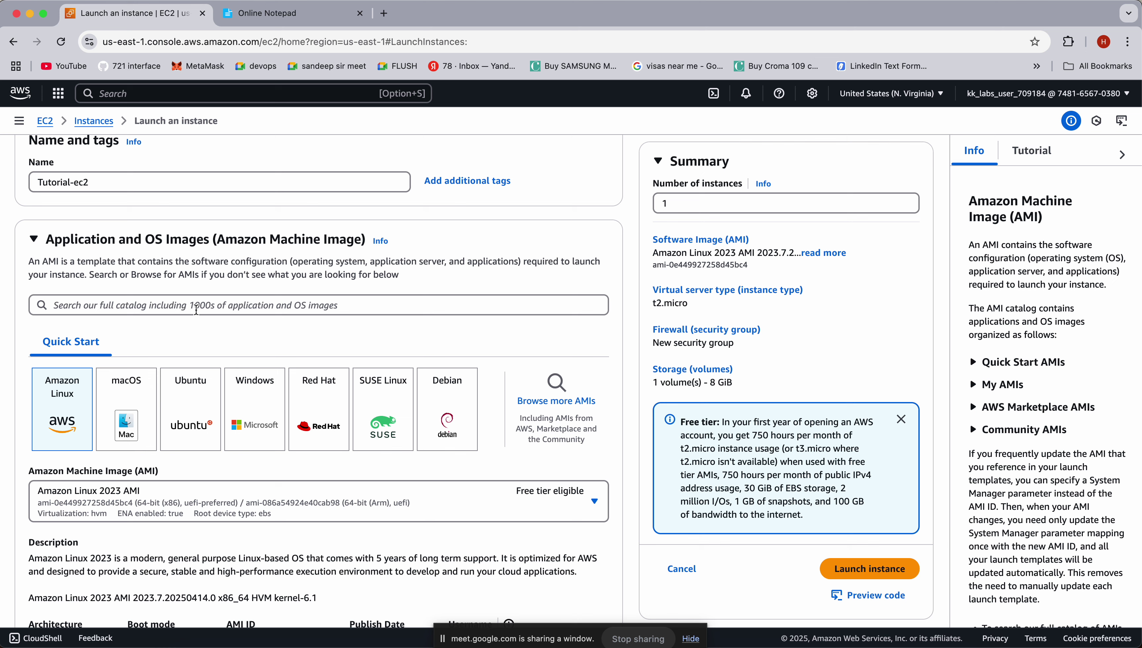
Search the full AMI catalog for nginx
left_click(222, 305)
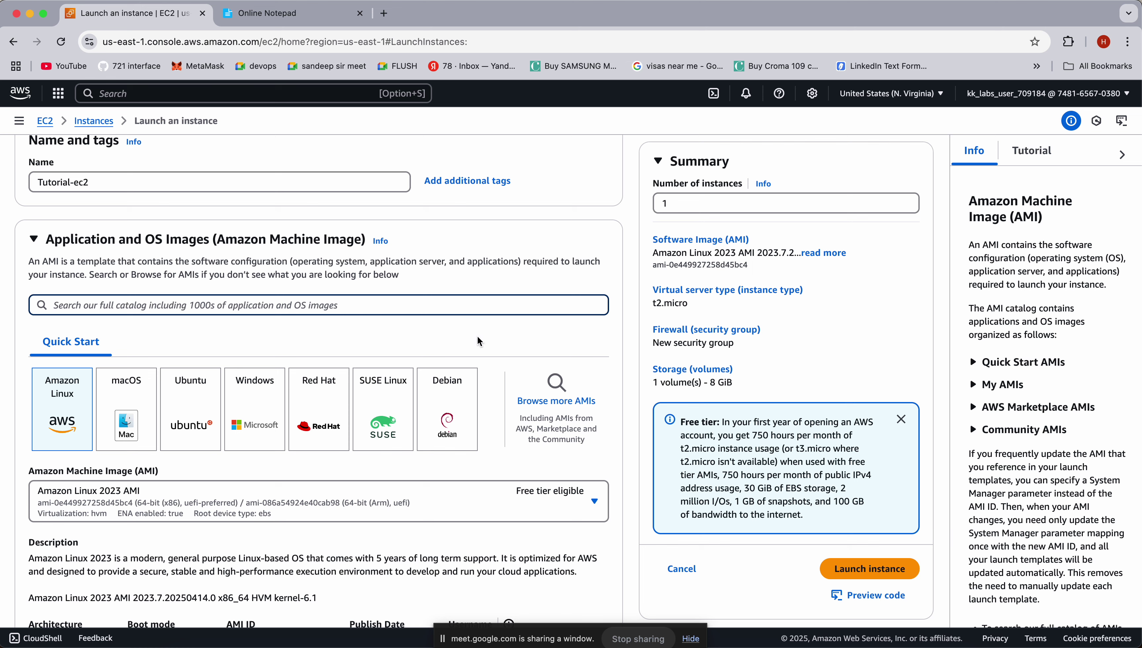
type("nginx")
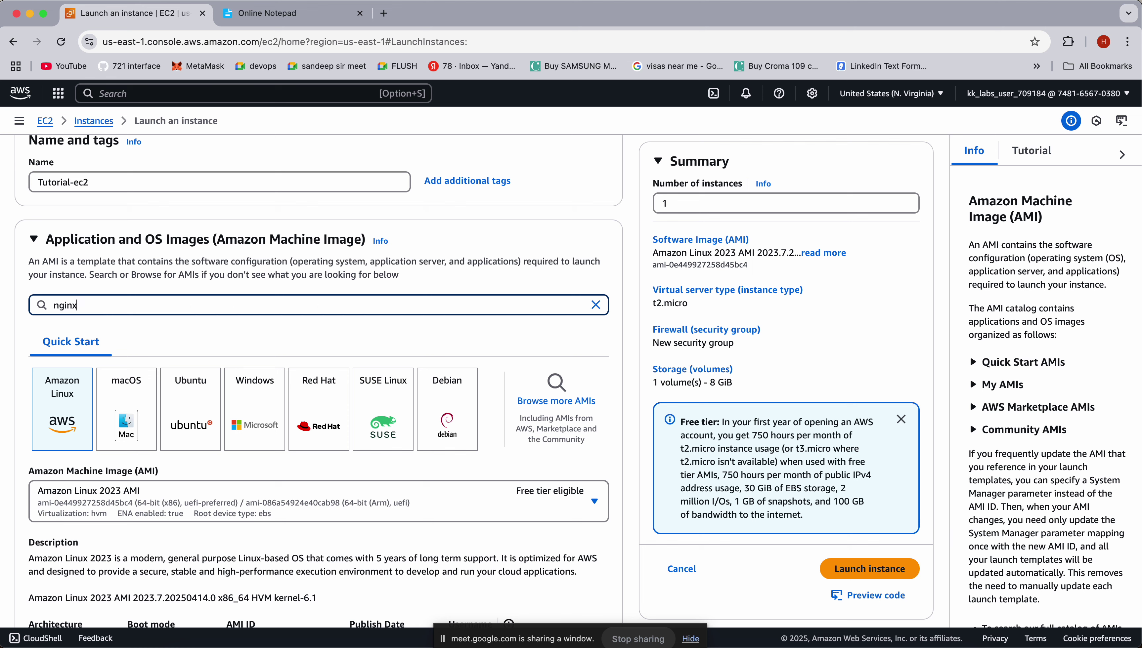
key("Return")
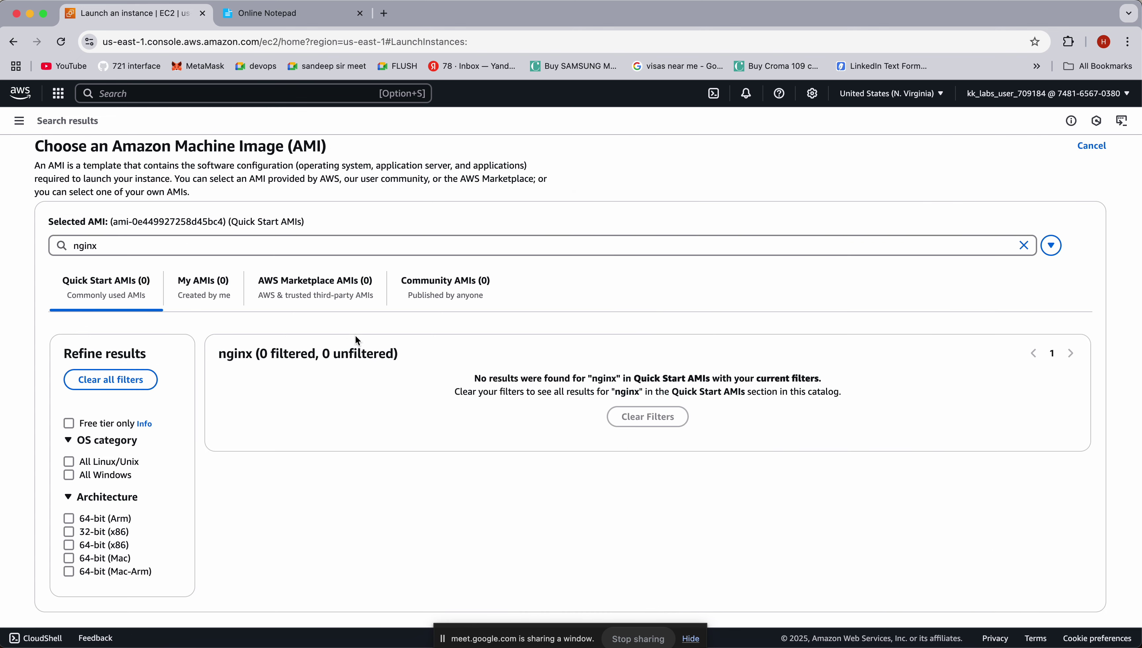
Clear the nginx search, browse all the Quick Start AMIs and return to the launch form without choosing one
left_click(218, 247)
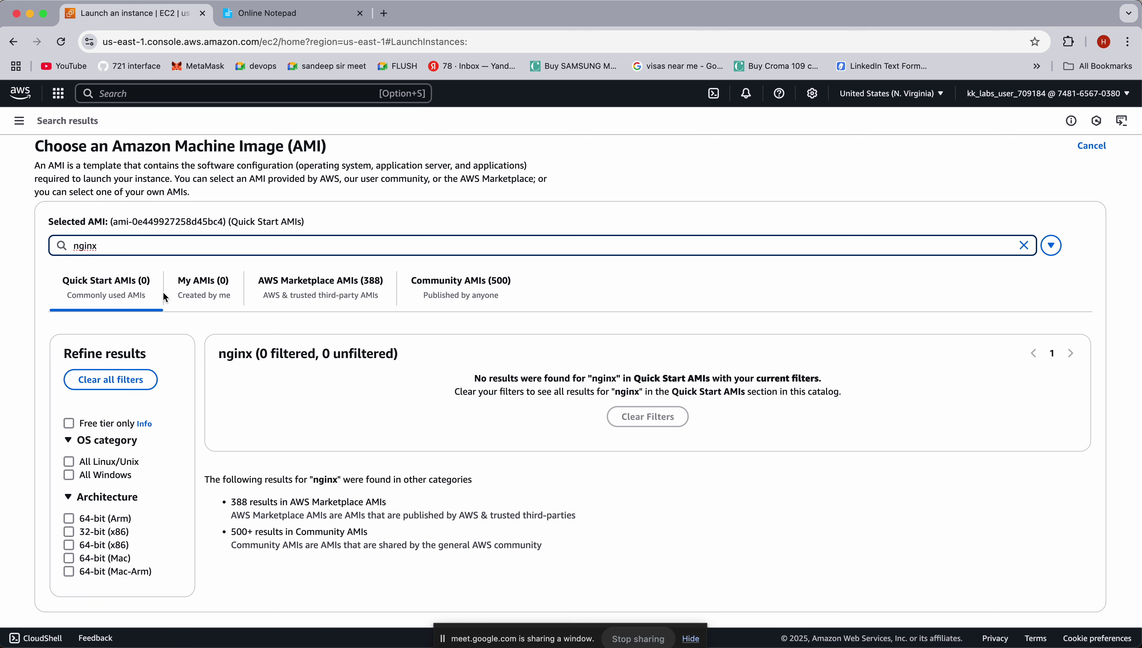
key("BackSpace")
key("BackSpace")
key("BackSpace")
key("BackSpace")
key("BackSpace")
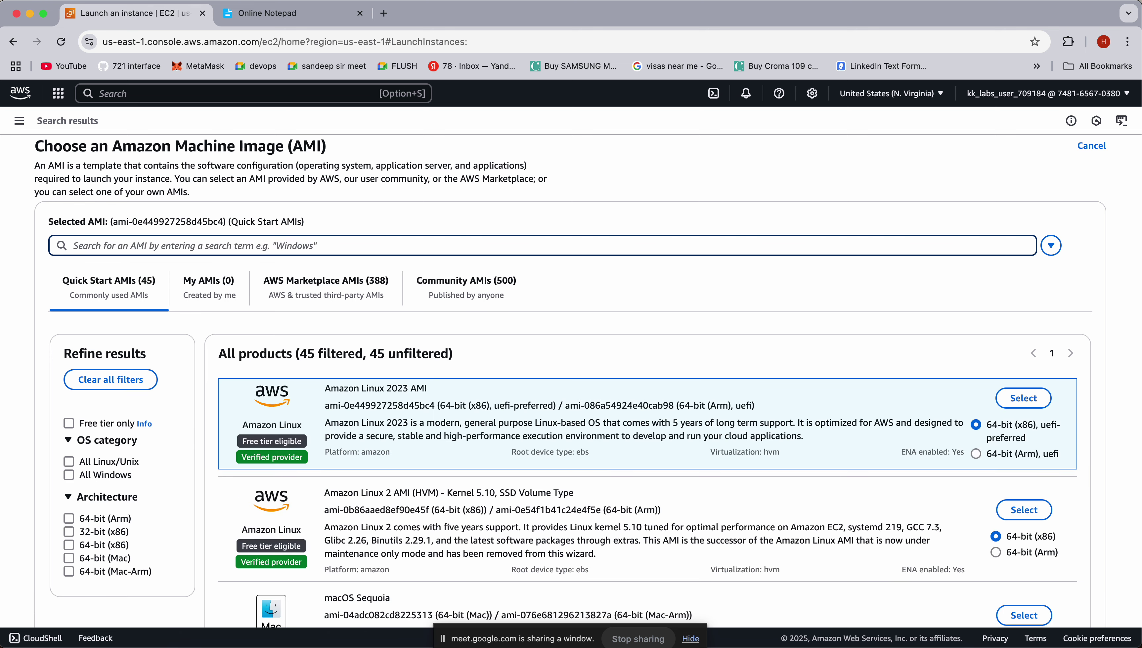
scroll(497, 572, "down", 20)
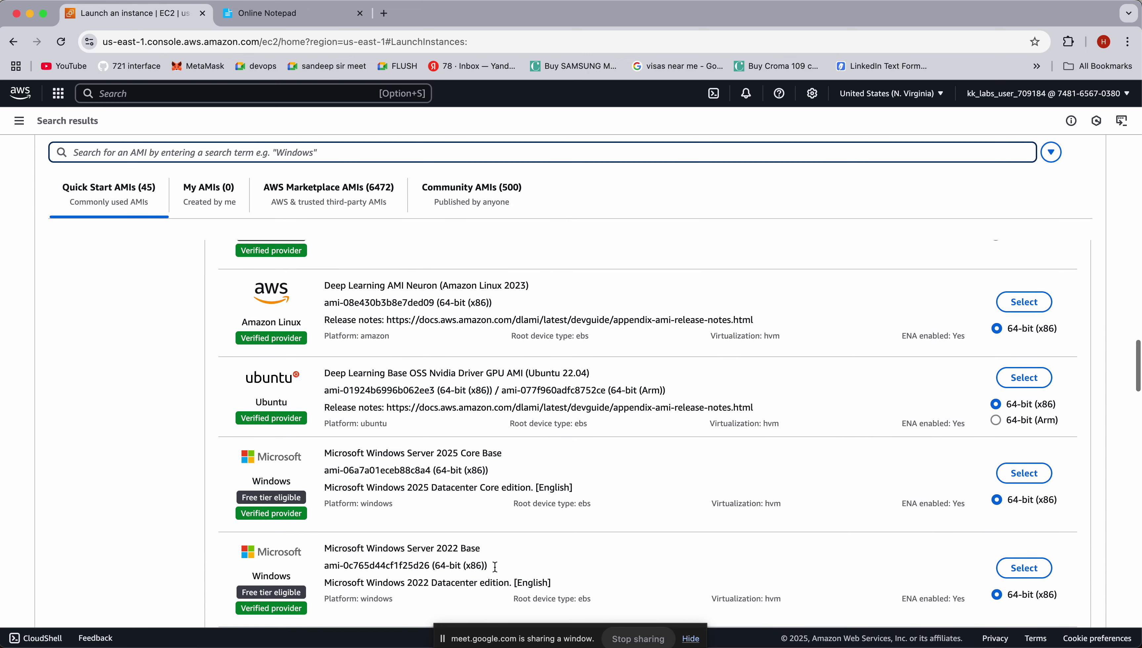
scroll(437, 359, "up", 15)
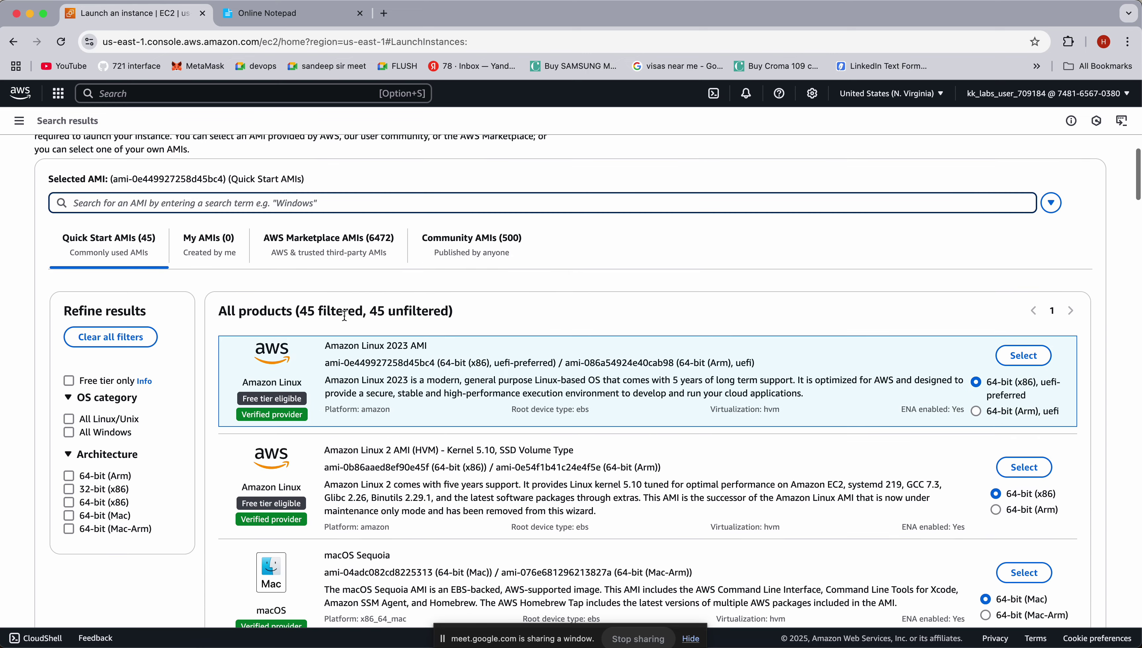
scroll(362, 528, "down", 10)
scroll(355, 462, "up", 10)
scroll(356, 463, "down", 10)
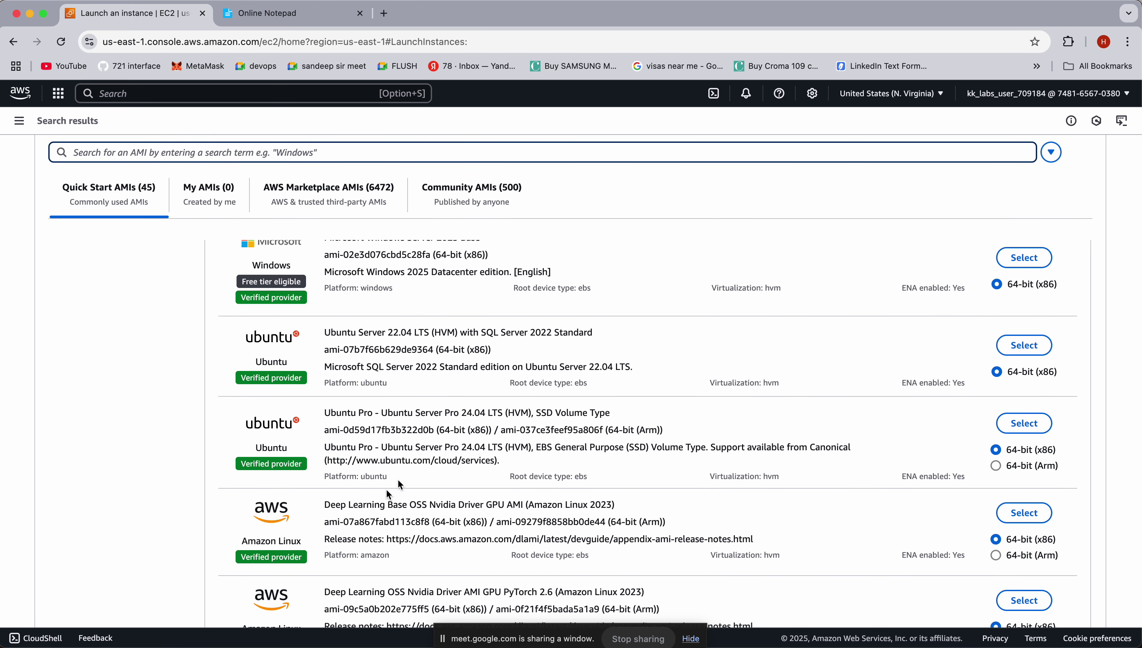
scroll(440, 447, "up", 15)
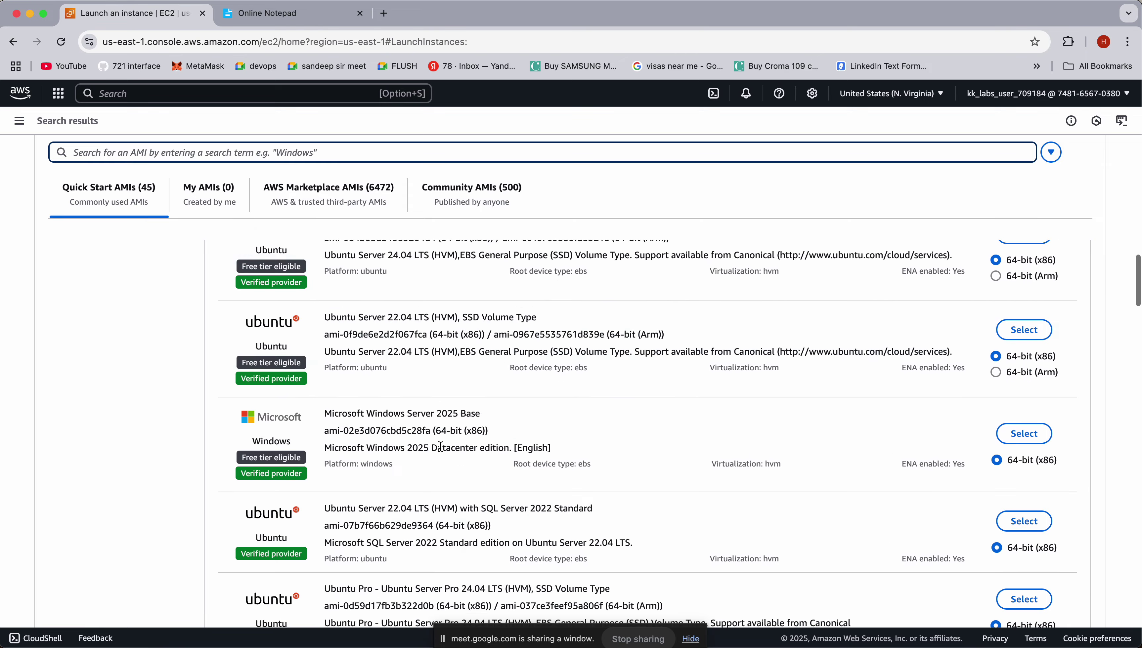
left_click(1091, 214)
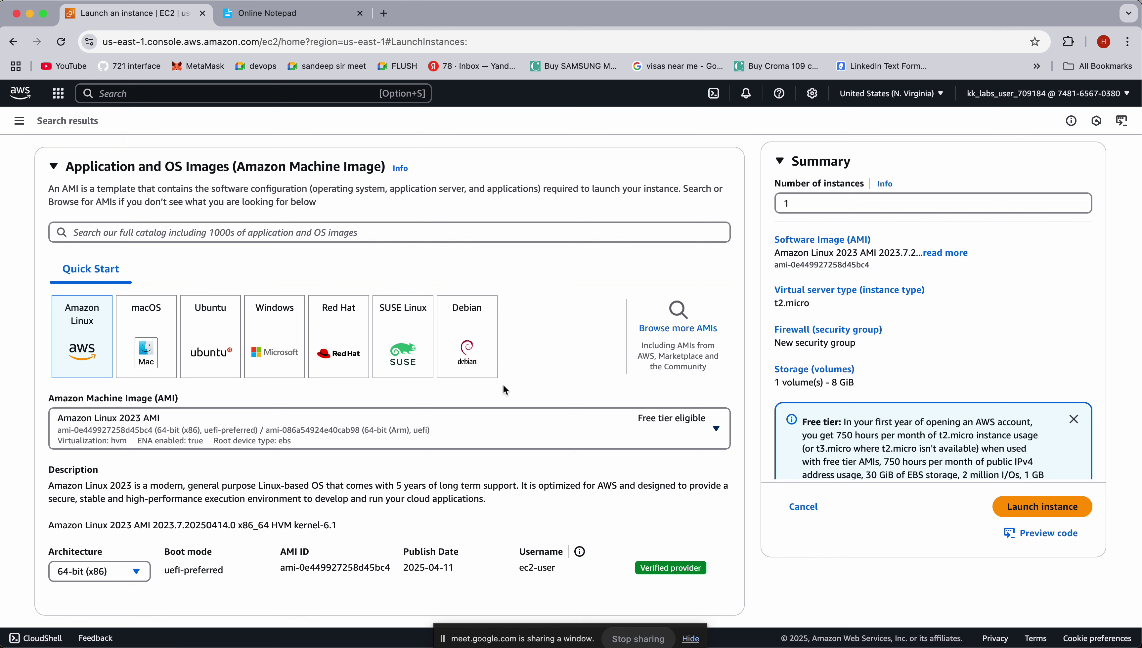
Choose Ubuntu as the operating system and review its available images, keeping Ubuntu Server 24.04 LTS (HVM), SSD Volume Type
left_click(211, 323)
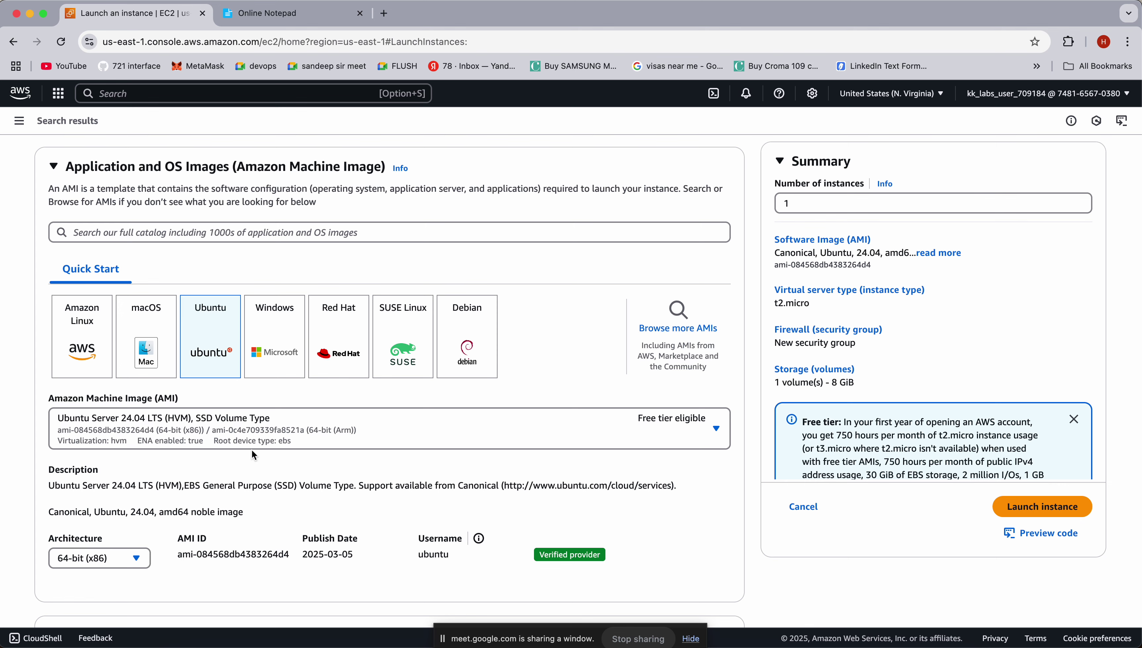
left_click(307, 429)
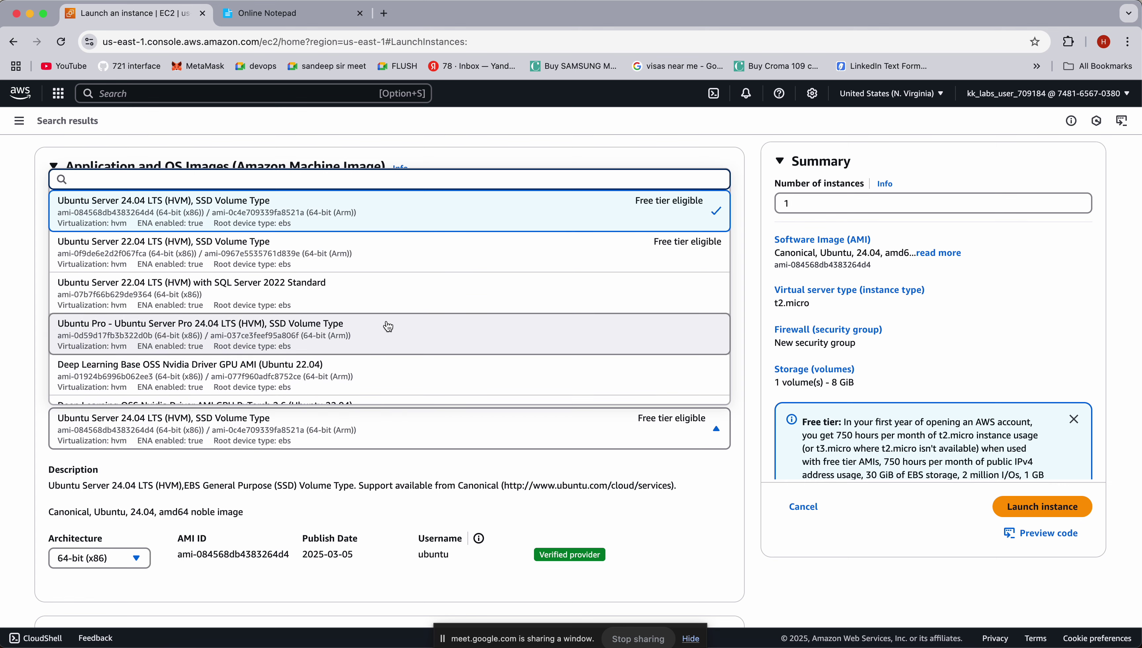
scroll(387, 327, "down", 3)
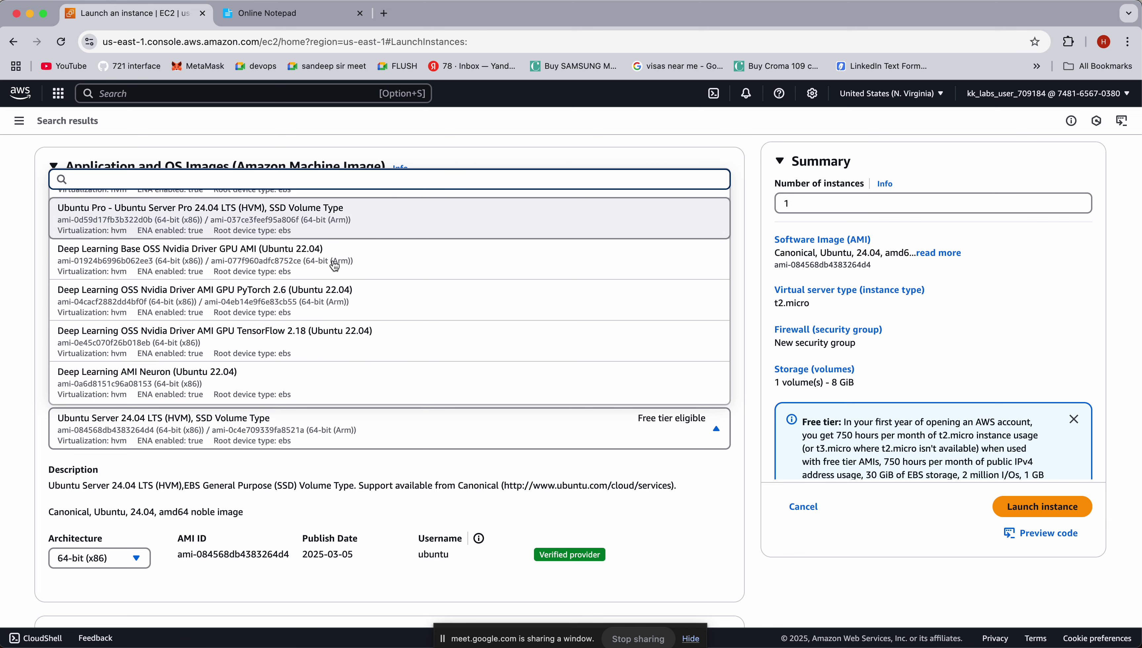
left_click(28, 370)
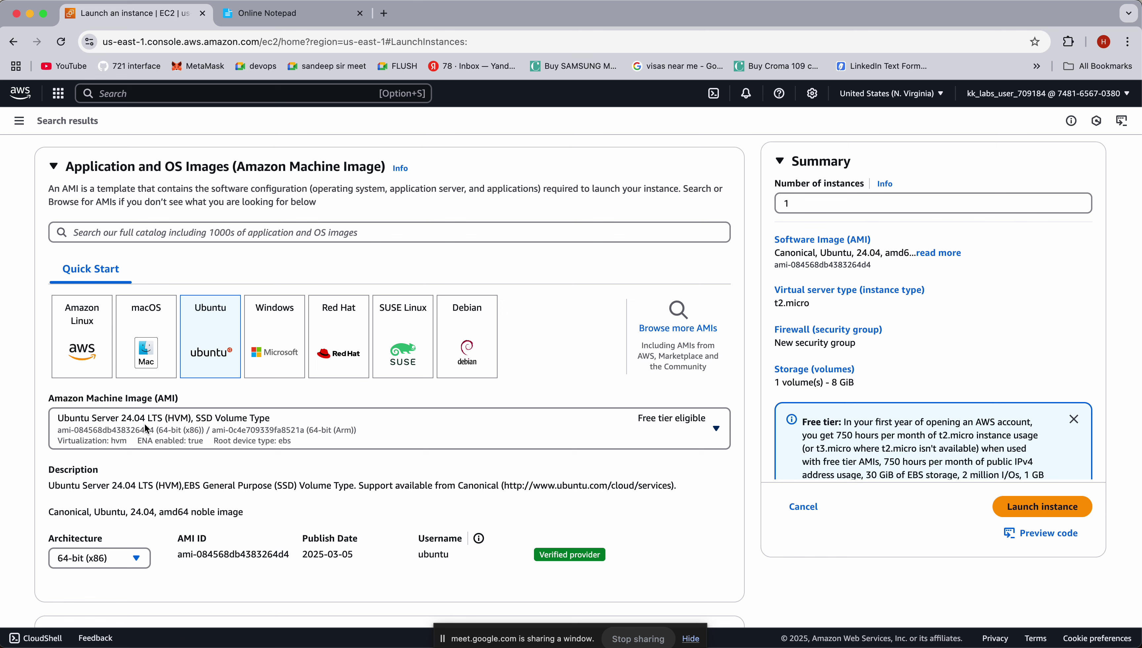
Check the architecture options offered for the Ubuntu image, leaving 64-bit (x86) selected
scroll(75, 494, "down", 2)
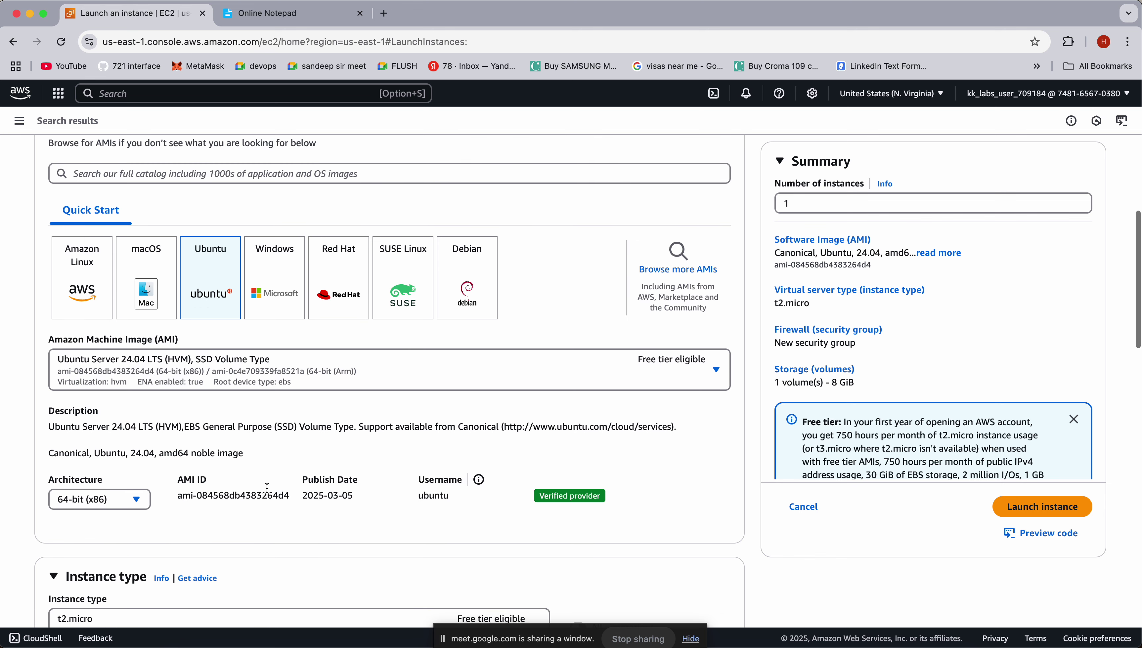
left_click(76, 497)
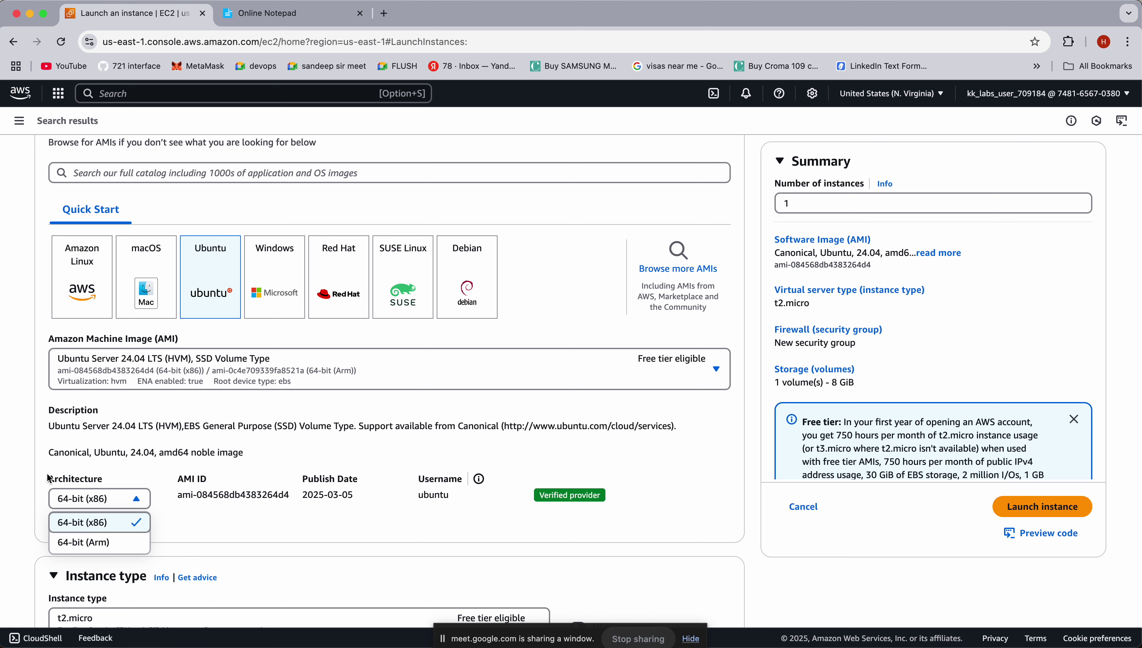
left_click(75, 452)
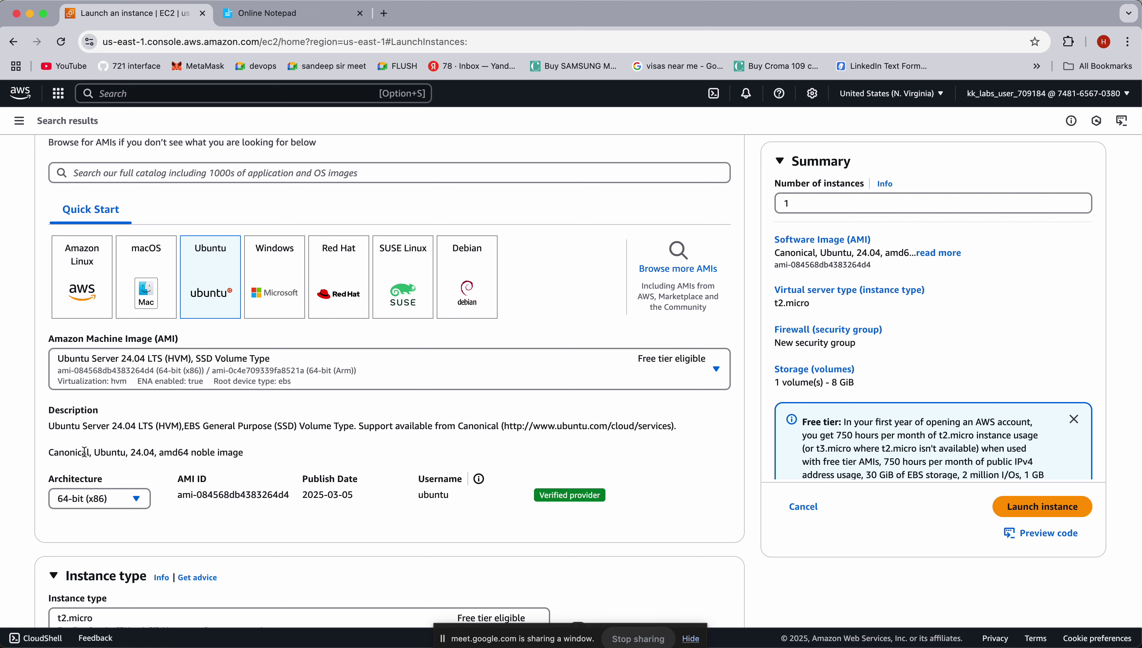
Examine the Ubuntu image's description, including its LTS version, volume type and support link, and its default username
left_click_drag(49, 425, 326, 427)
left_click_drag(53, 426, 465, 435)
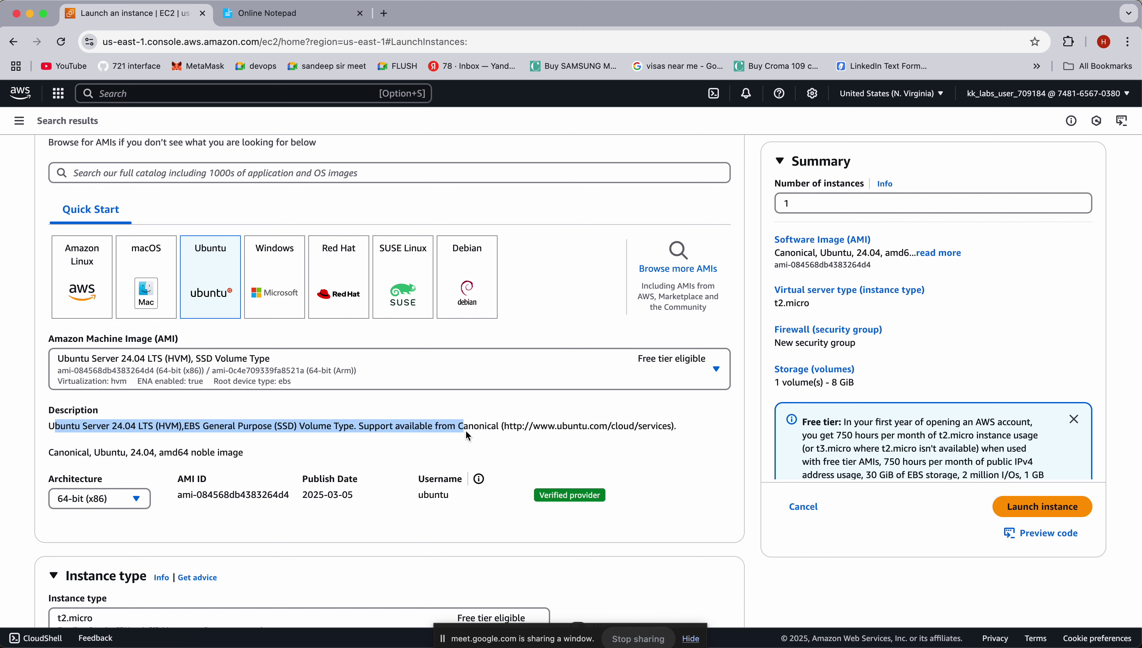
left_click(148, 421)
left_click_drag(48, 427, 114, 428)
left_click_drag(110, 426, 145, 428)
double_click(146, 430)
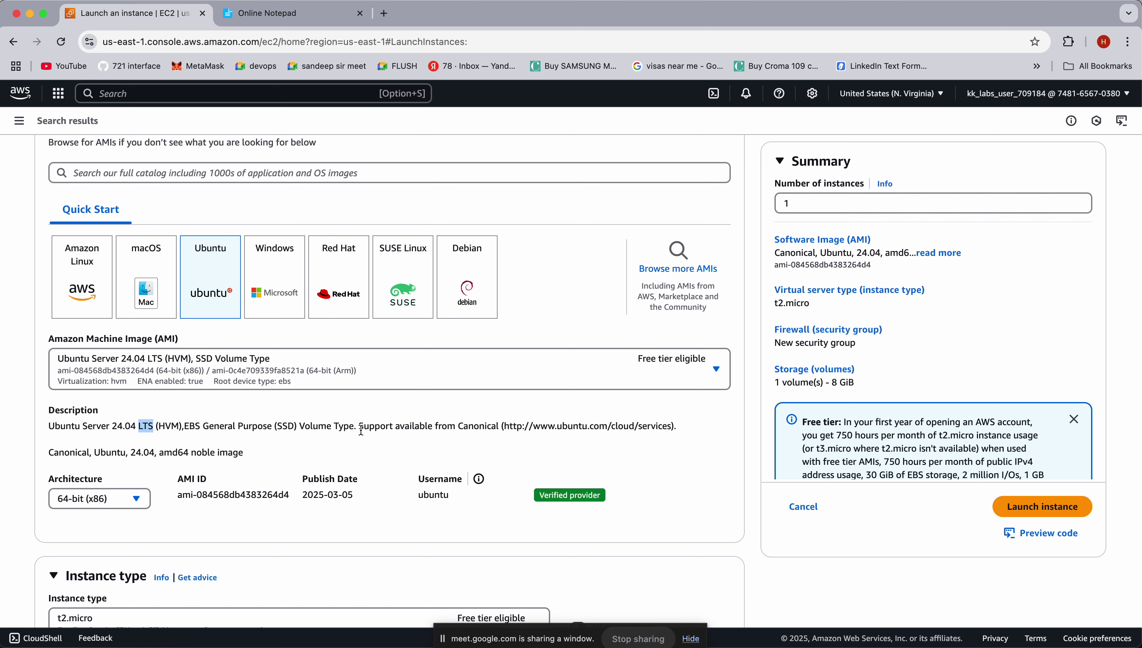
left_click(294, 428)
left_click_drag(353, 428, 267, 428)
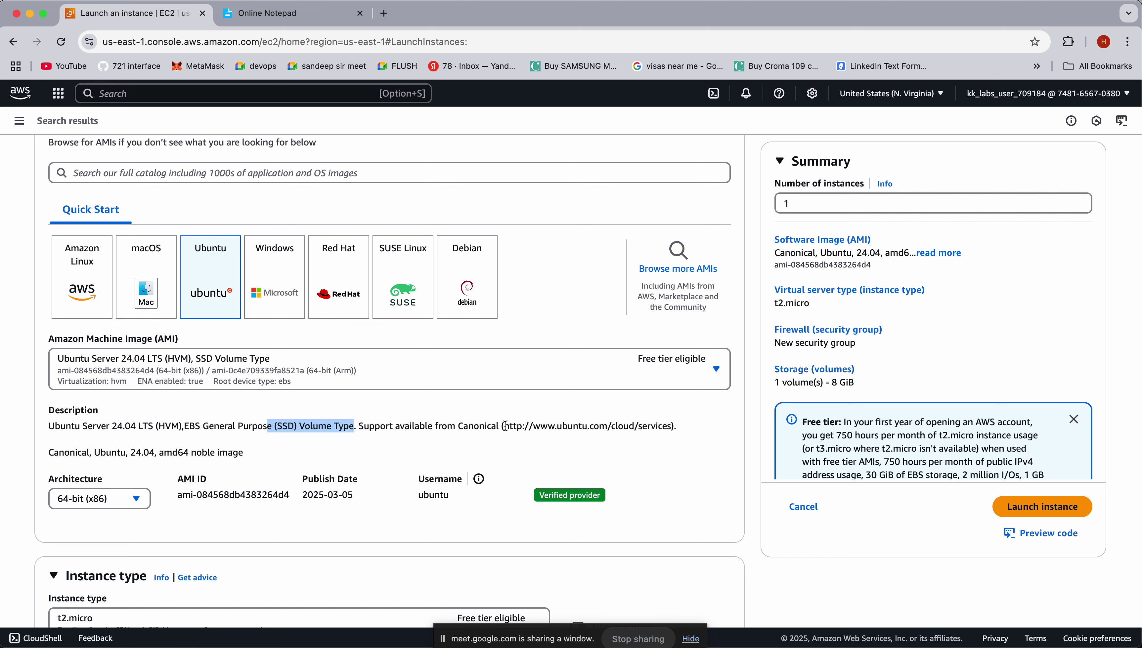
left_click_drag(505, 427, 677, 428)
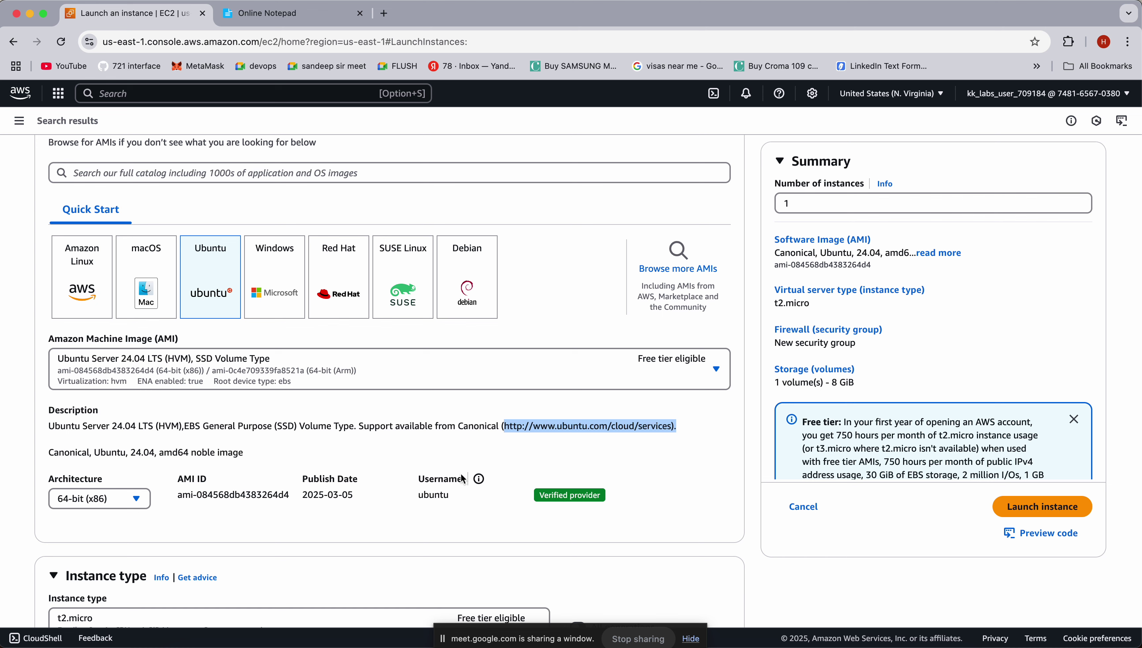
left_click_drag(418, 494, 451, 500)
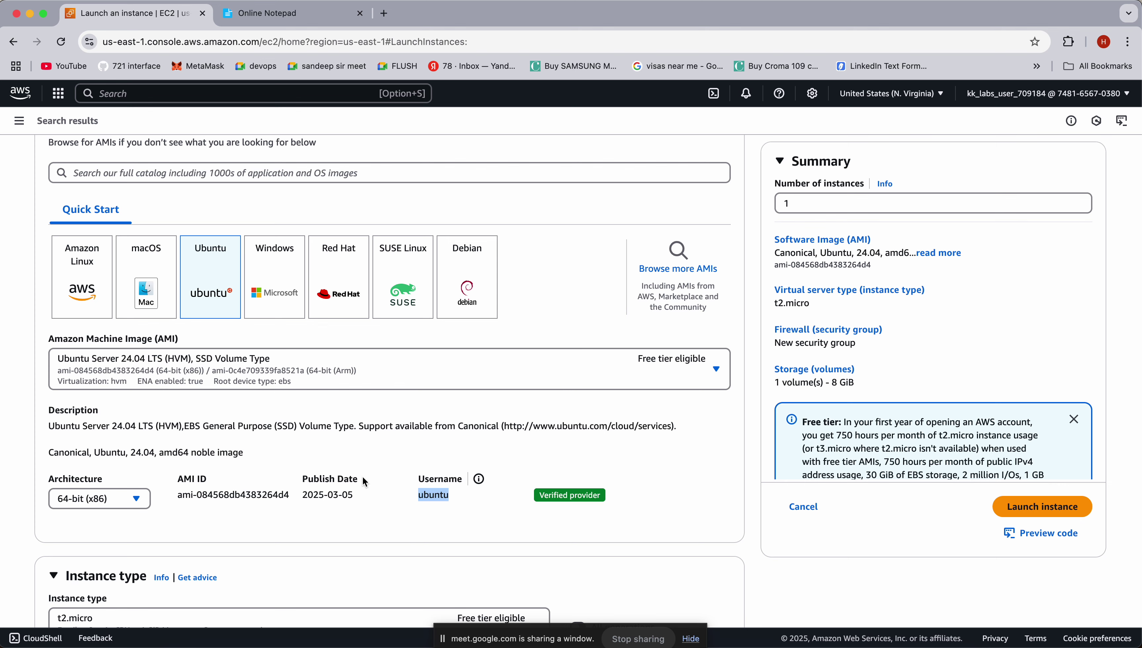
Review the list of available instance types and close it with t2.micro still selected
scroll(414, 462, "down", 10)
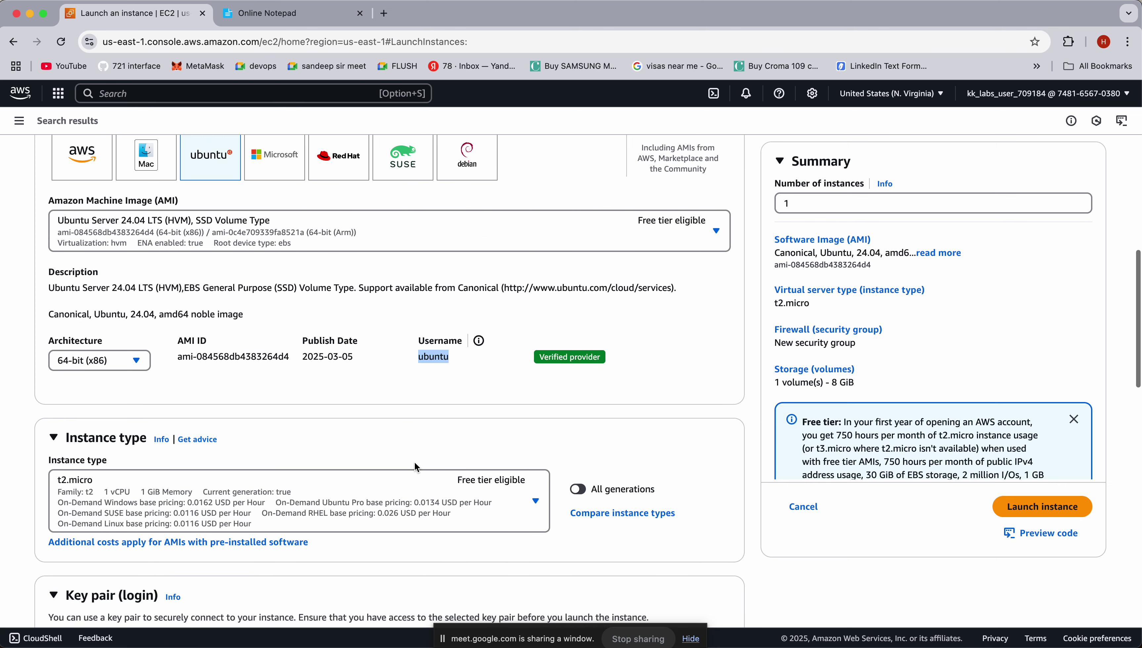
scroll(249, 316, "up", 3)
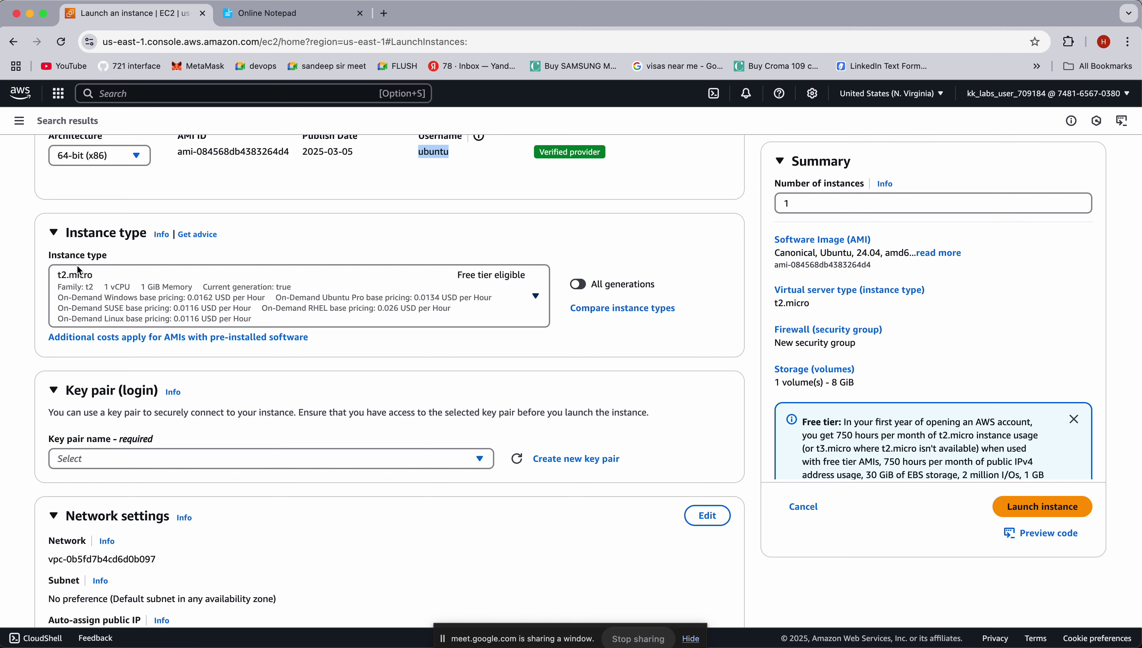
left_click(139, 291)
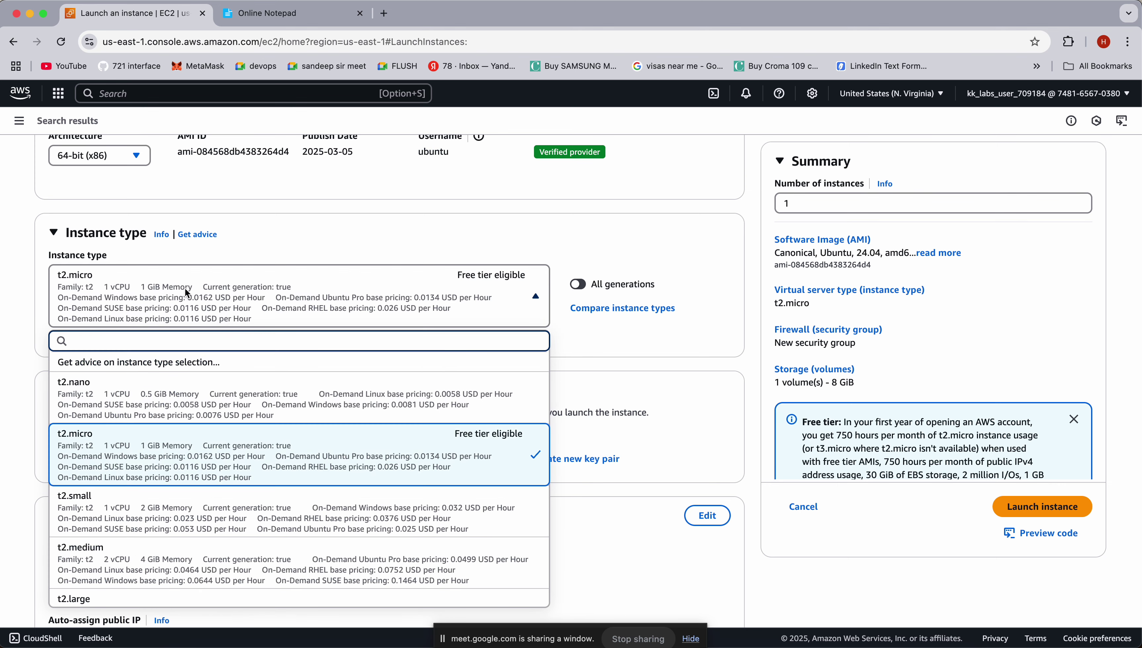
left_click(209, 288)
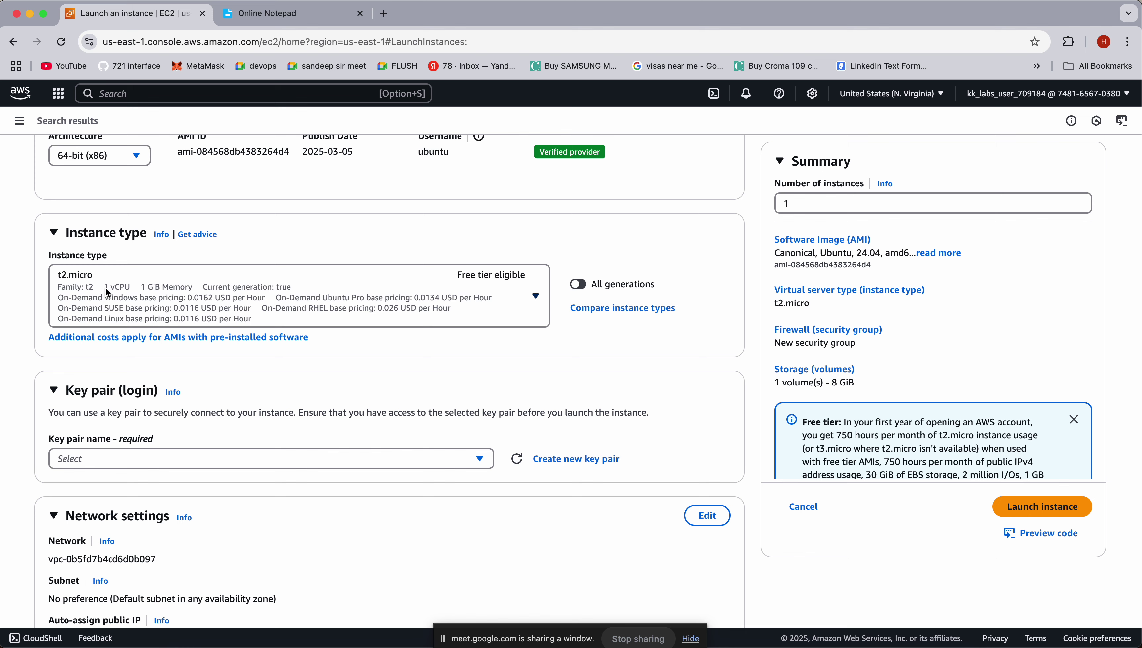
Change the instance type to t2.nano and inspect its vCPU, memory and hourly pricing details
left_click(118, 291)
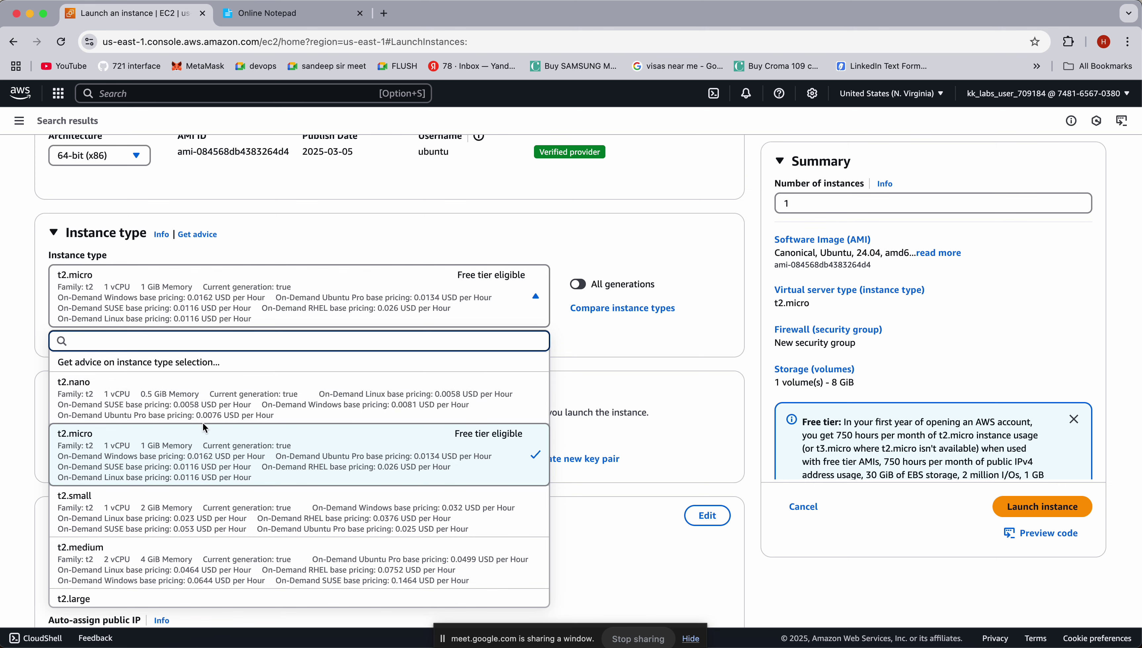
left_click(158, 399)
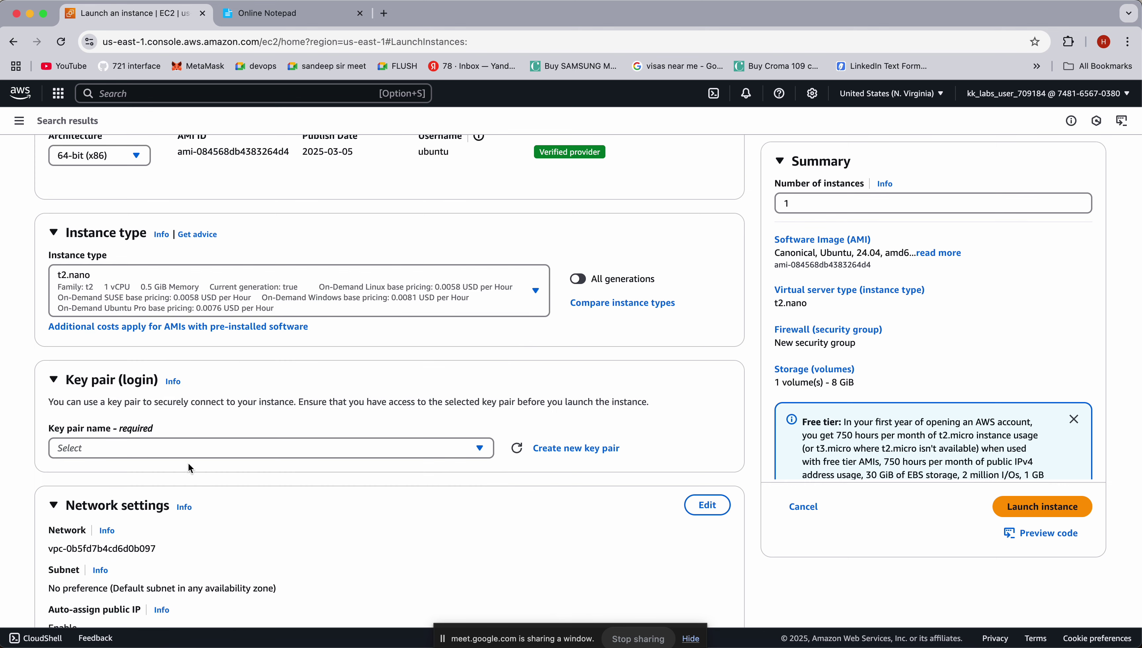
left_click(104, 292)
left_click(158, 288)
left_click(404, 293)
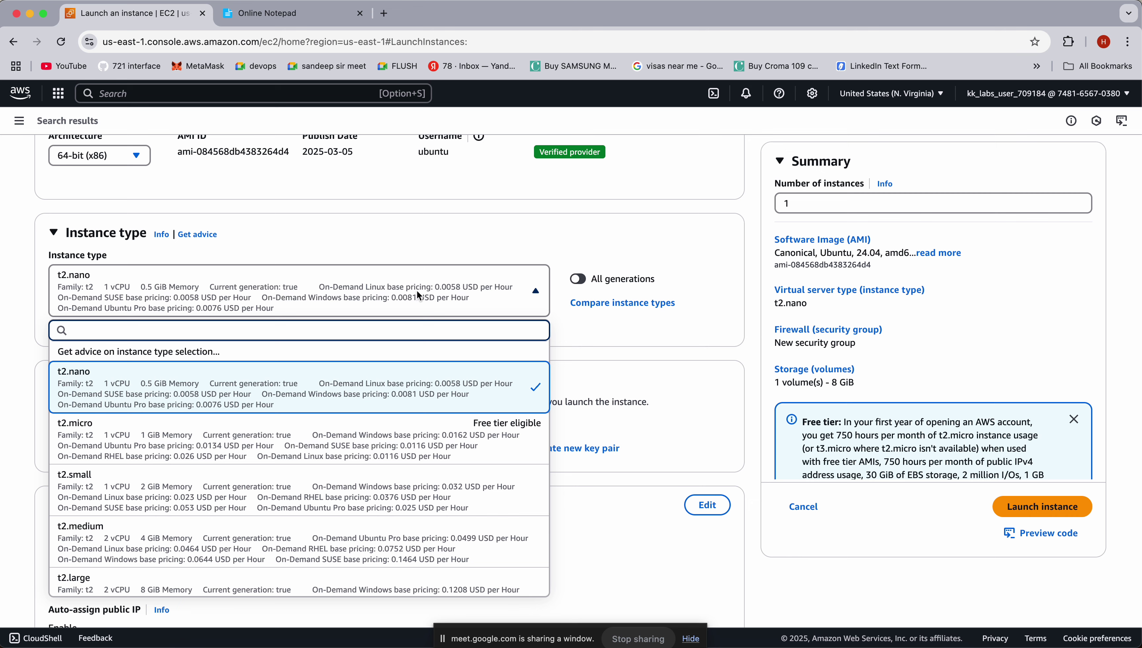
left_click(417, 290)
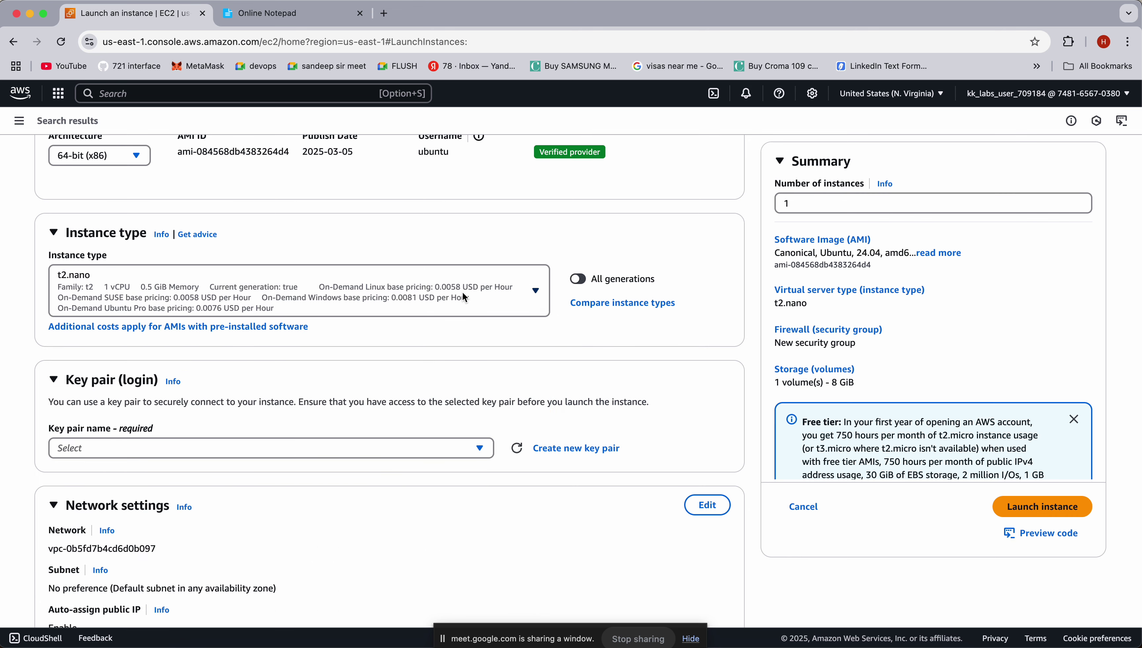
left_click(96, 306)
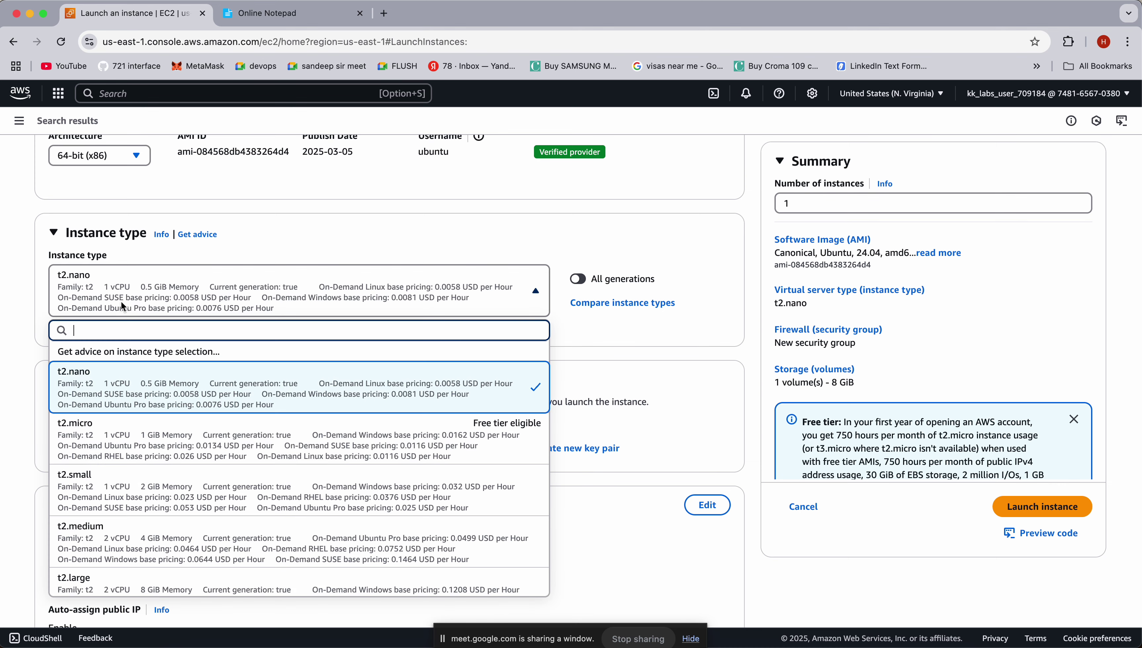
left_click(123, 300)
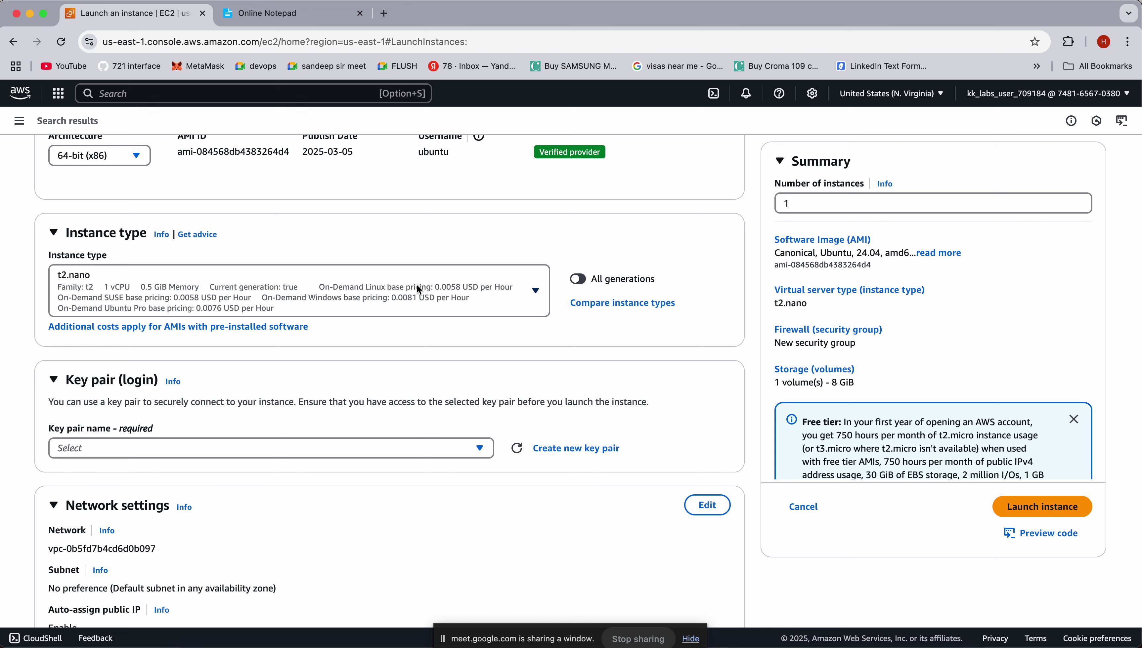
Set the instance type to the free tier eligible t2.micro
left_click(296, 277)
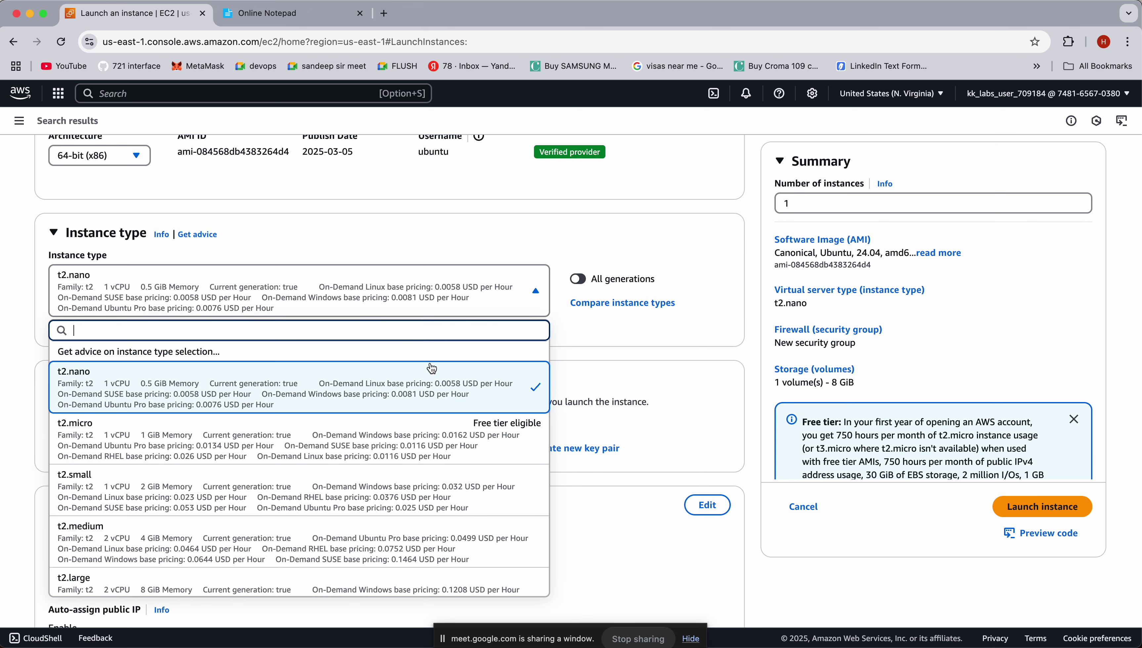
scroll(347, 549, "down", 1)
scroll(348, 549, "up", 1)
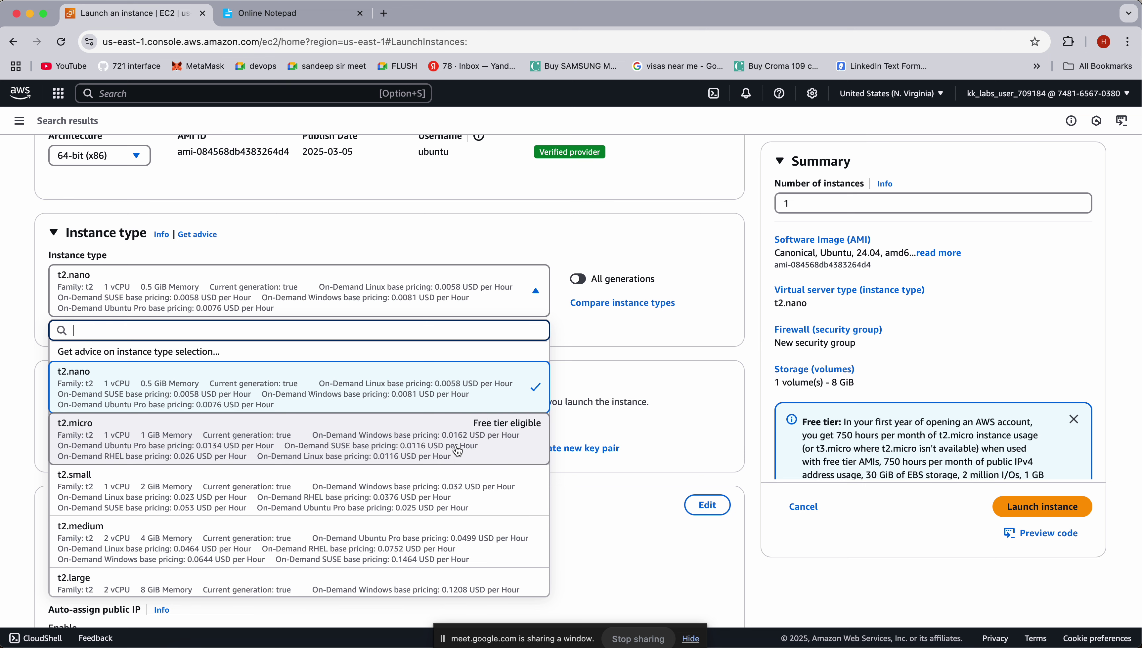
left_click(467, 448)
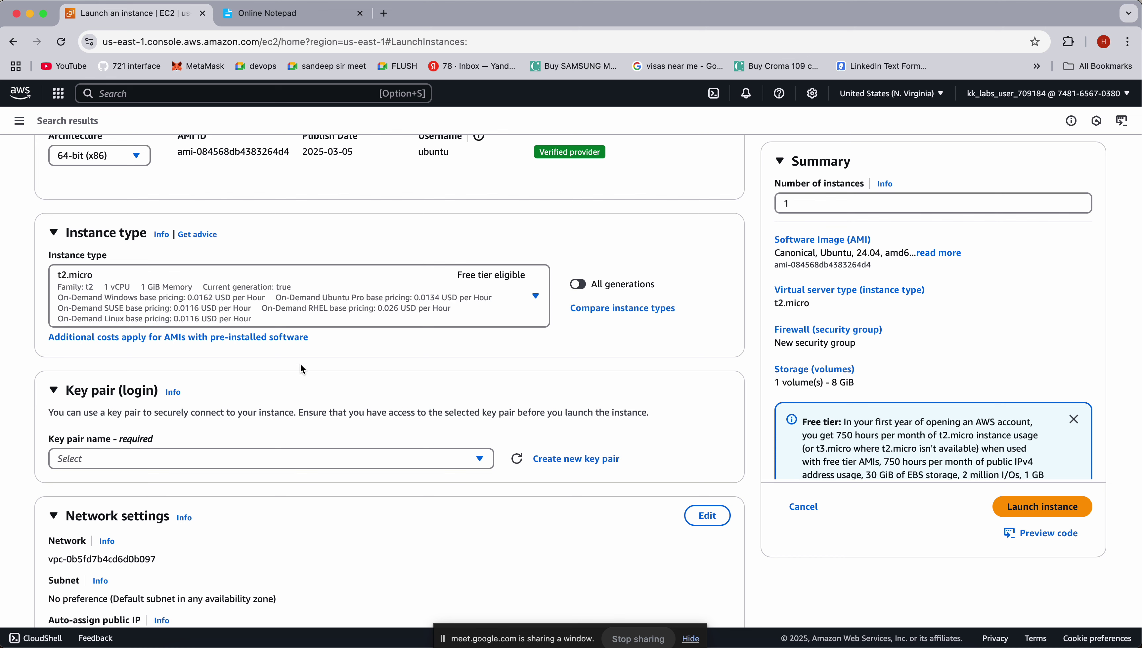
Compare the vCPU, memory and hourly pricing of the t2, t3 and c5 instance sizes, keeping t2.micro selected
scroll(303, 397, "up", 1)
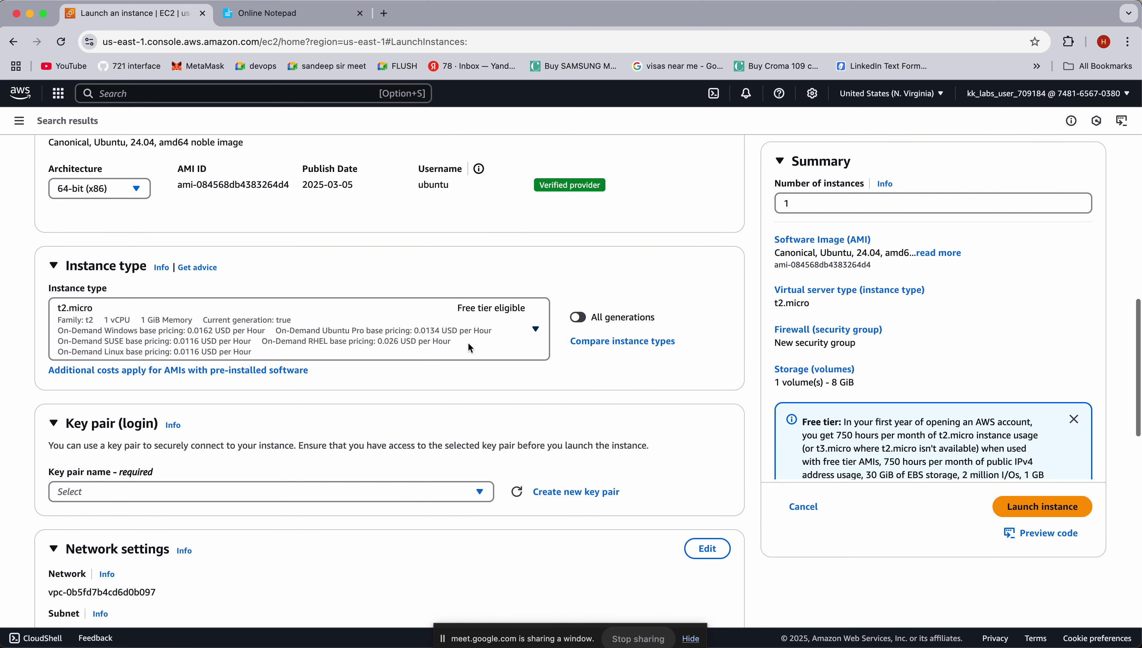
left_click(333, 310)
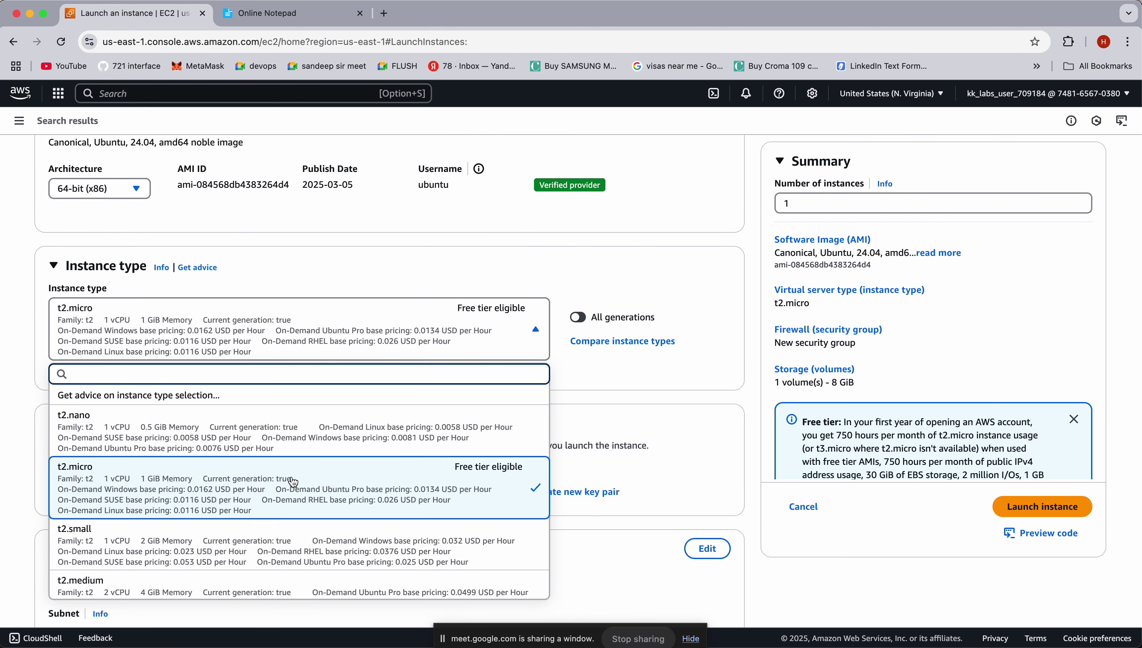
scroll(266, 529, "down", 1)
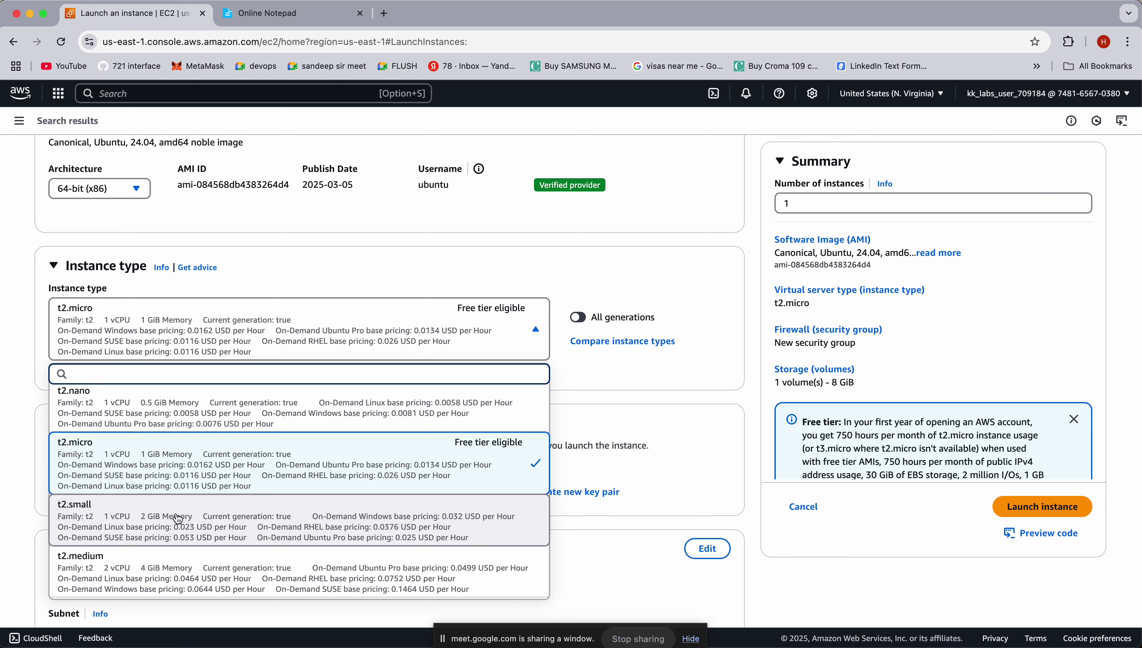
scroll(136, 521, "down", 4)
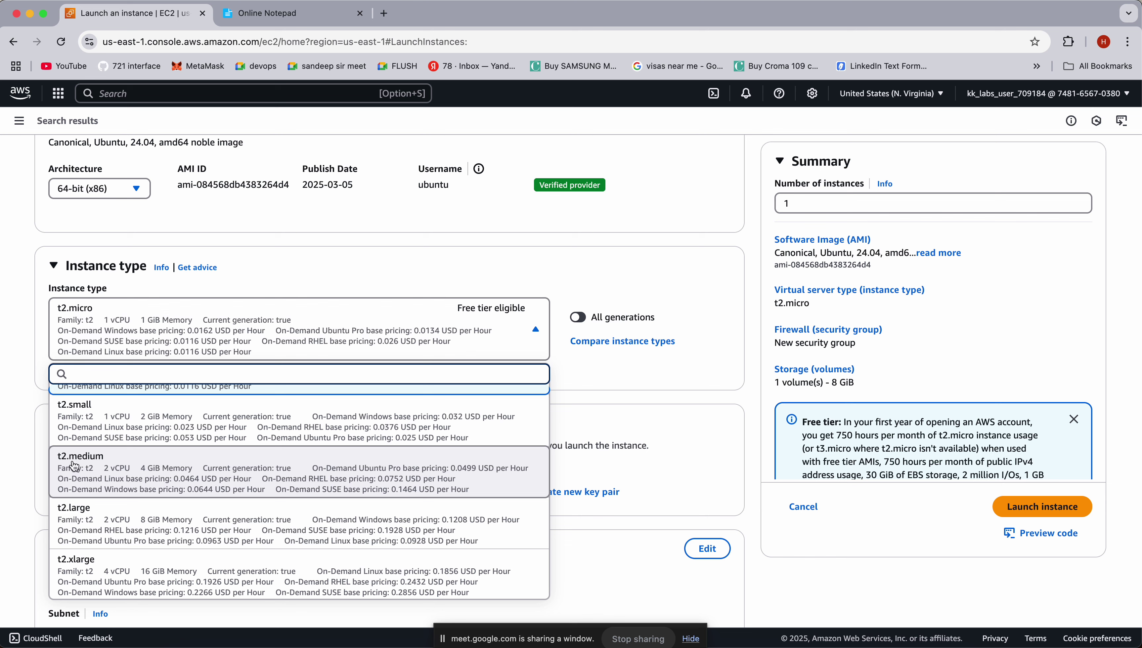
scroll(117, 480, "down", 1)
scroll(118, 481, "down", 5)
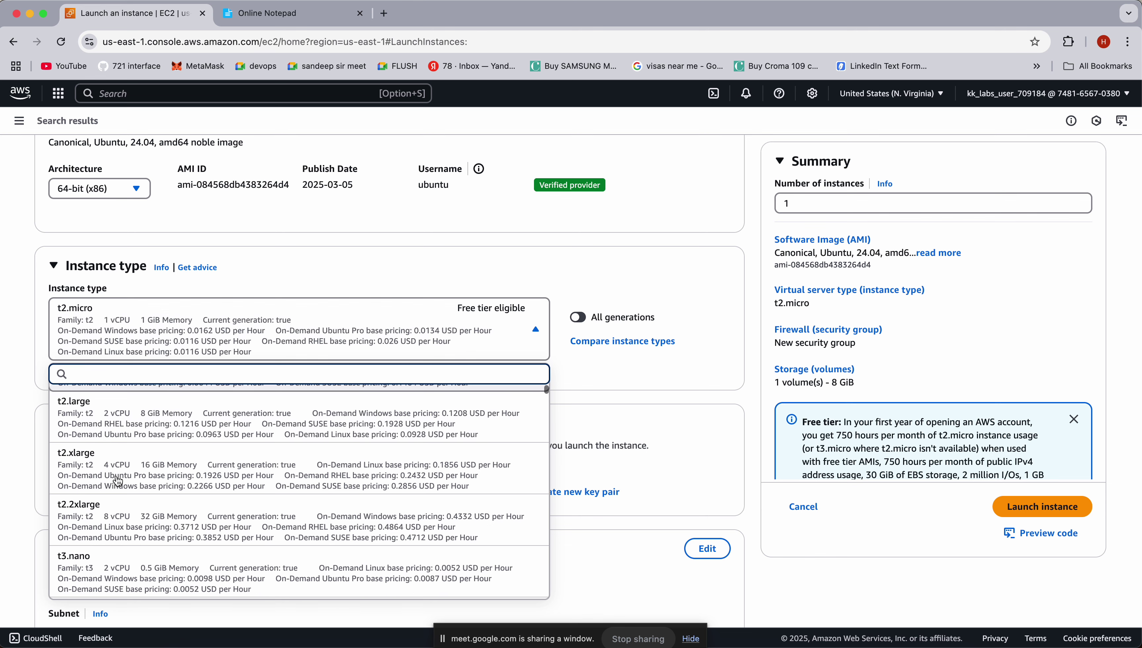
scroll(136, 462, "up", 2)
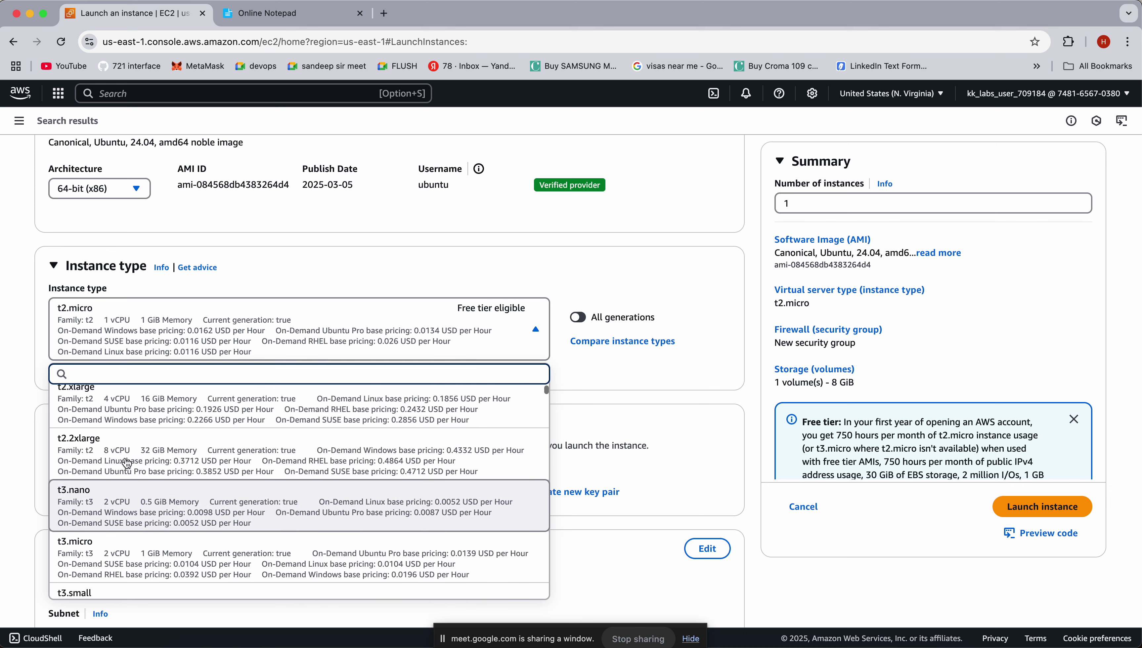
scroll(86, 471, "down", 3)
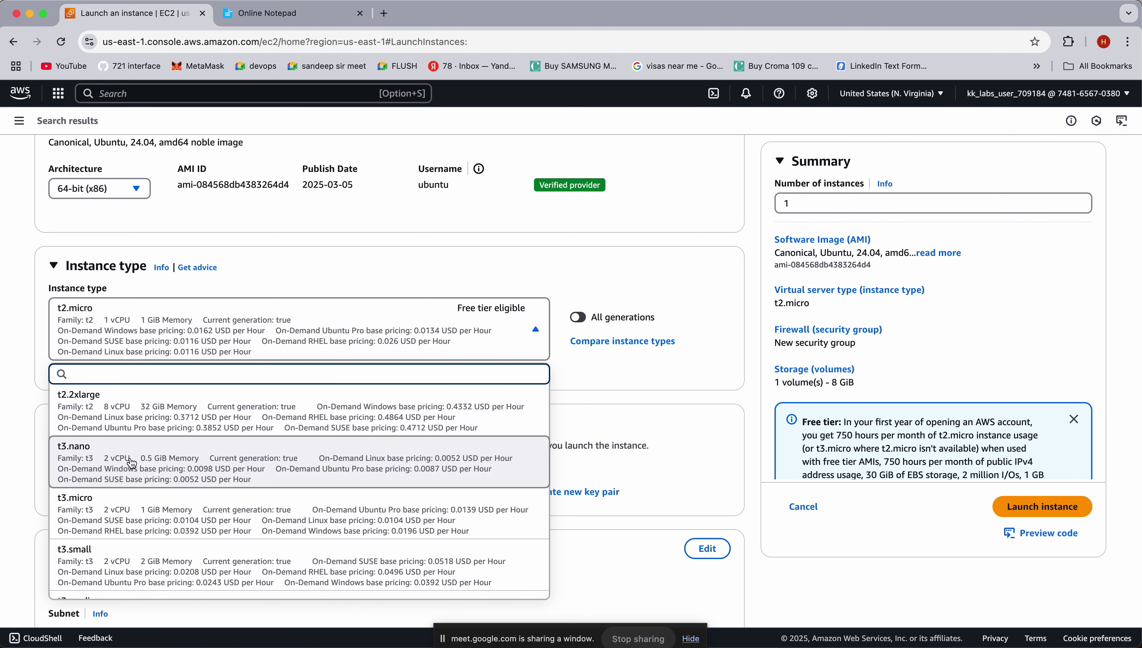
scroll(165, 462, "down", 15)
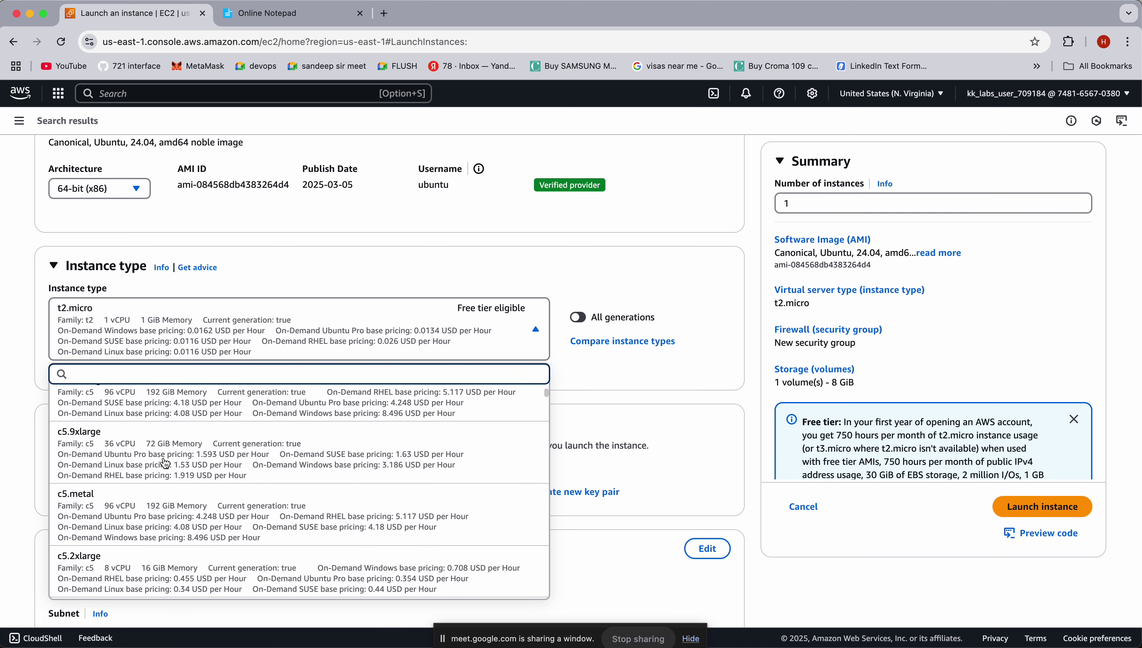
scroll(166, 463, "up", 20)
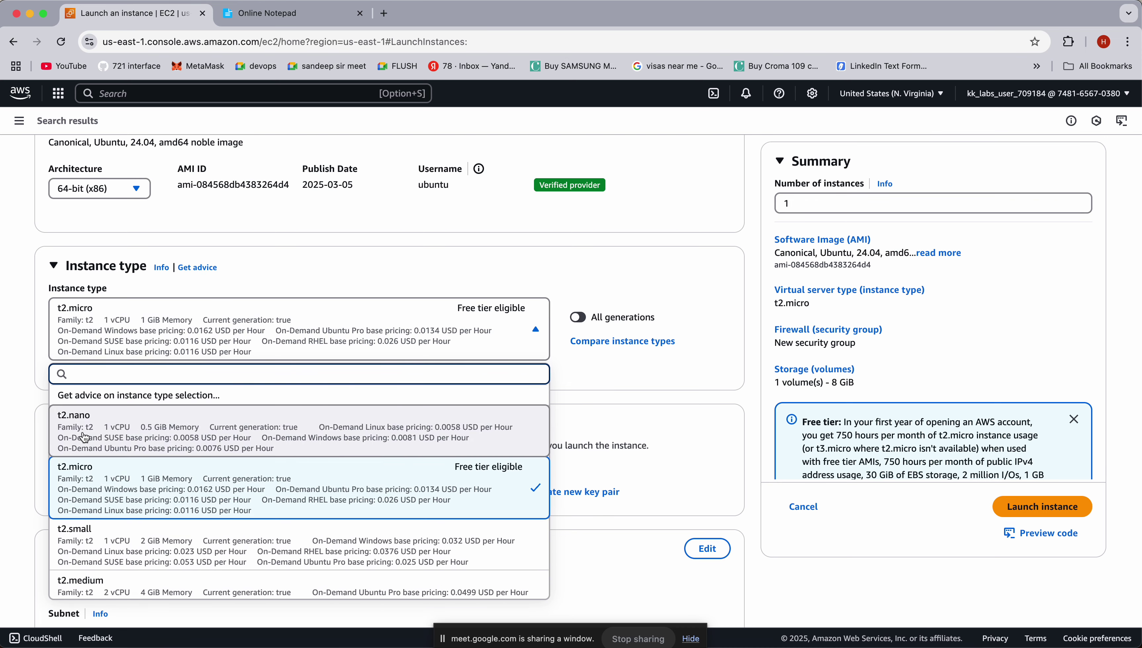
scroll(113, 491, "down", 3)
scroll(112, 490, "down", 10)
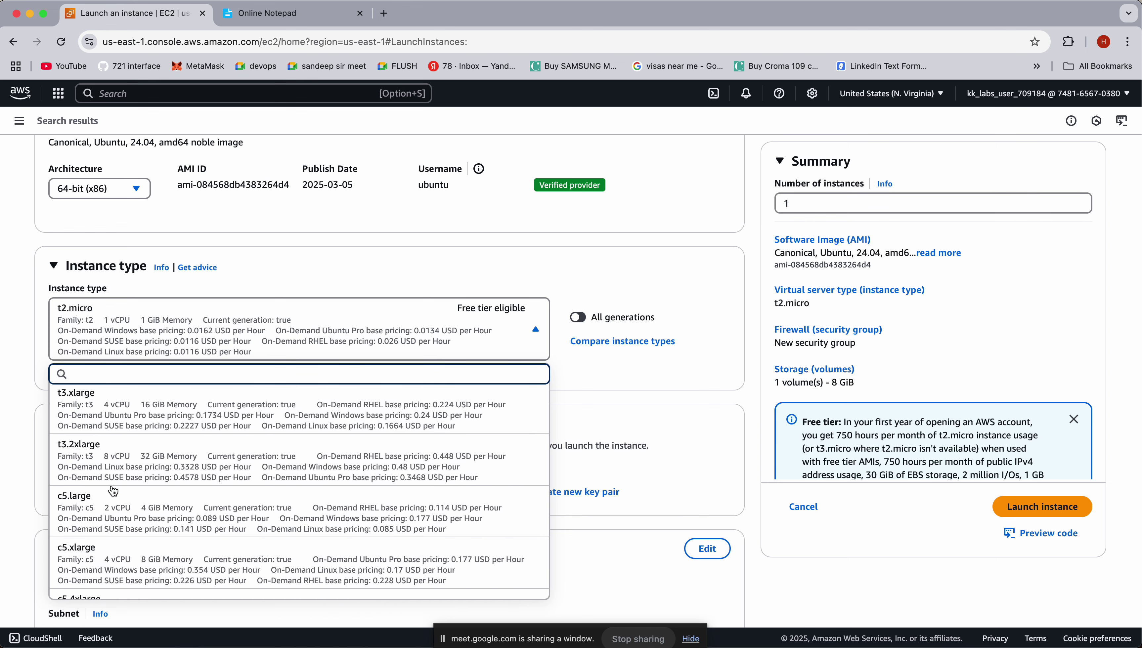
scroll(112, 491, "down", 8)
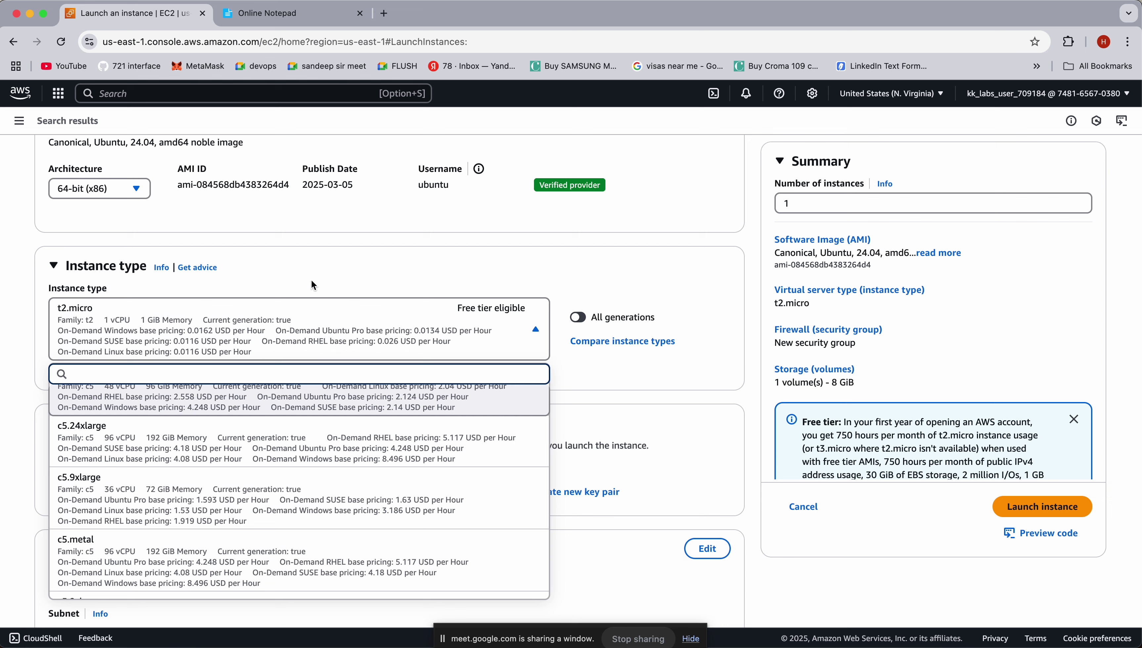
left_click(345, 258)
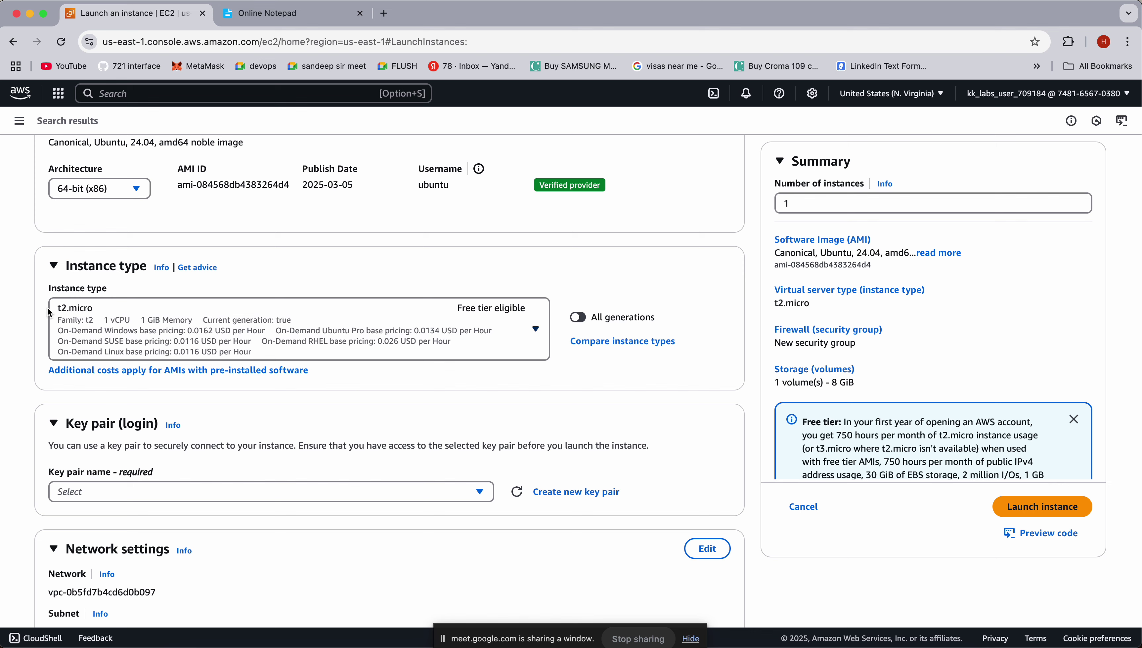
Browse further down the available instance types through the c5a, c6i, g6 and i3 families without changing the selection
left_click(132, 308)
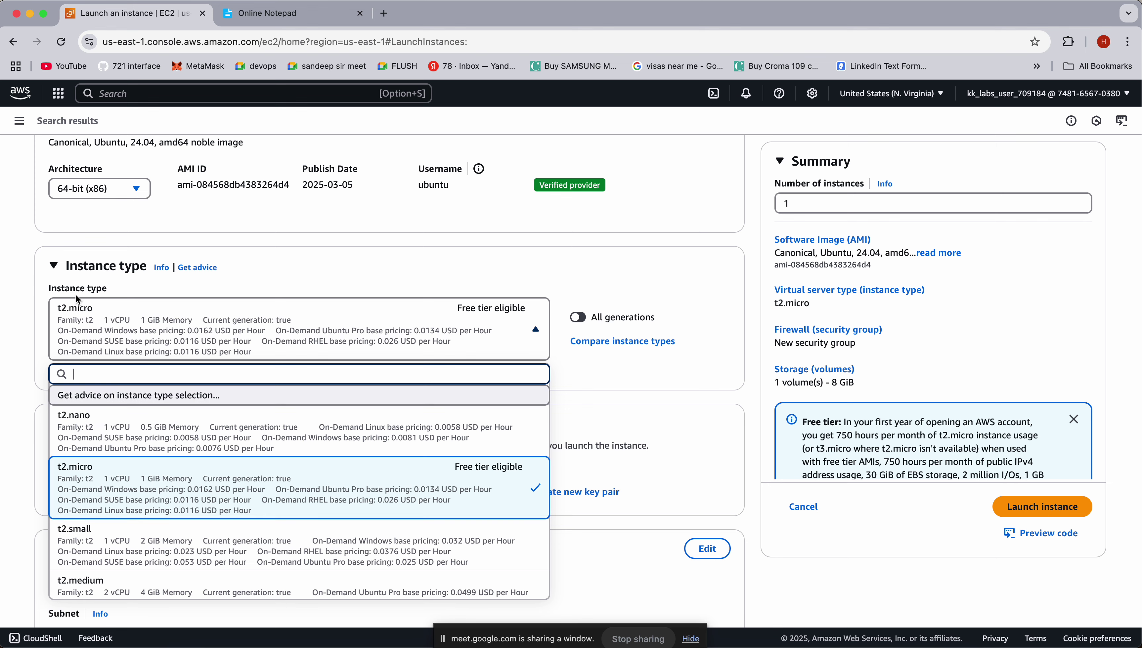
scroll(129, 505, "down", 8)
scroll(129, 505, "down", 10)
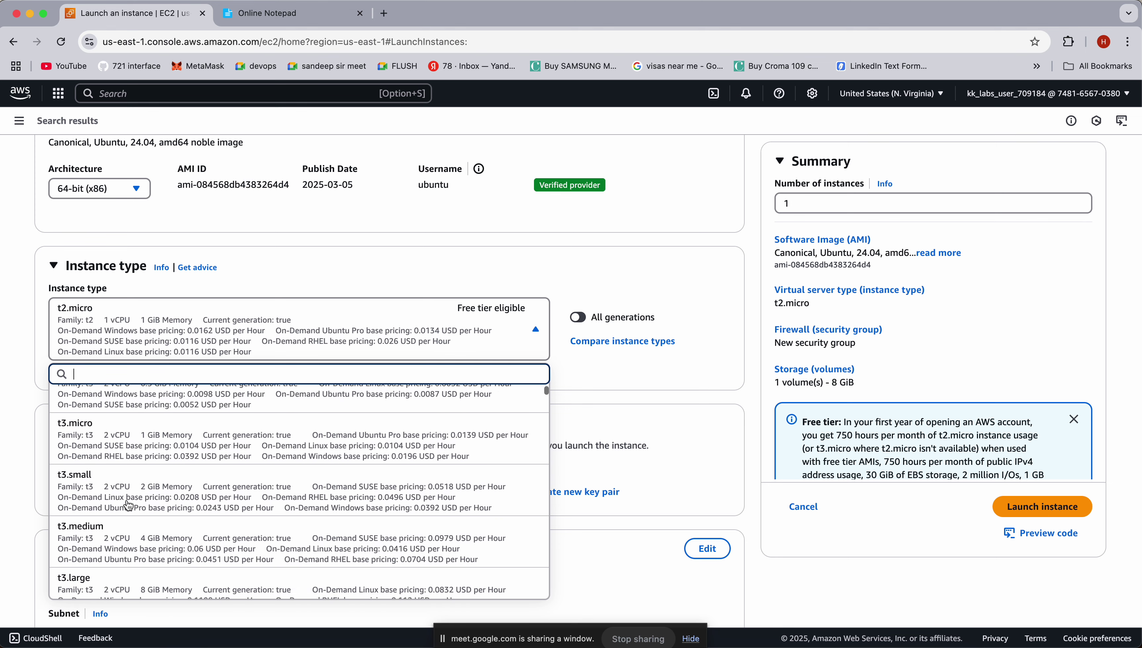
scroll(128, 506, "down", 4)
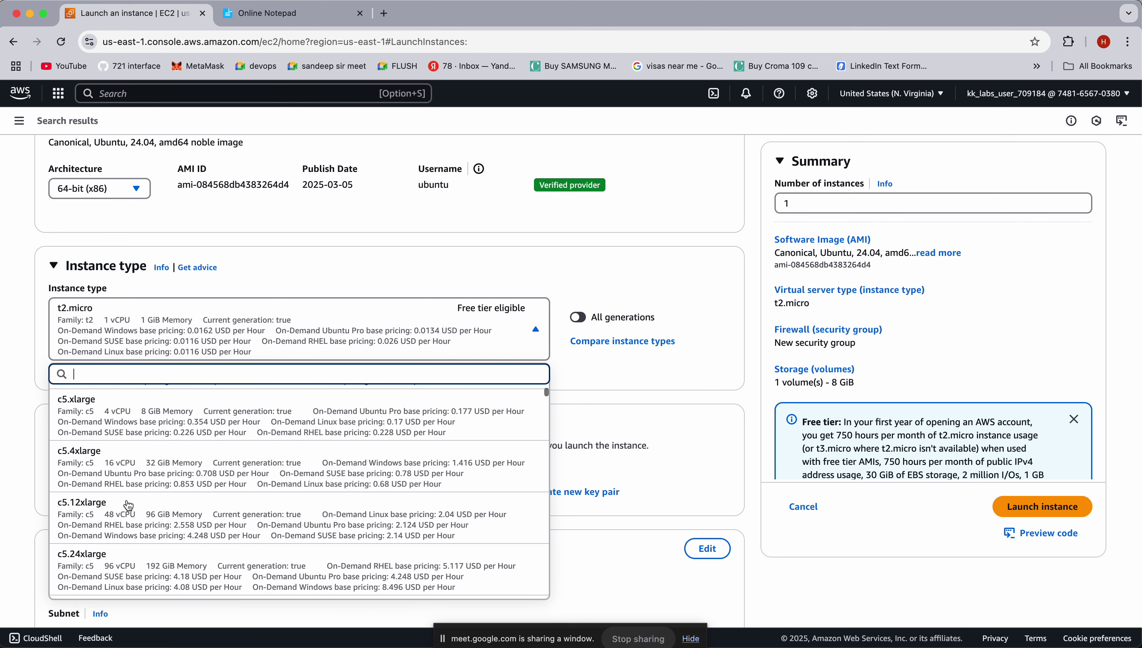
scroll(152, 455, "down", 8)
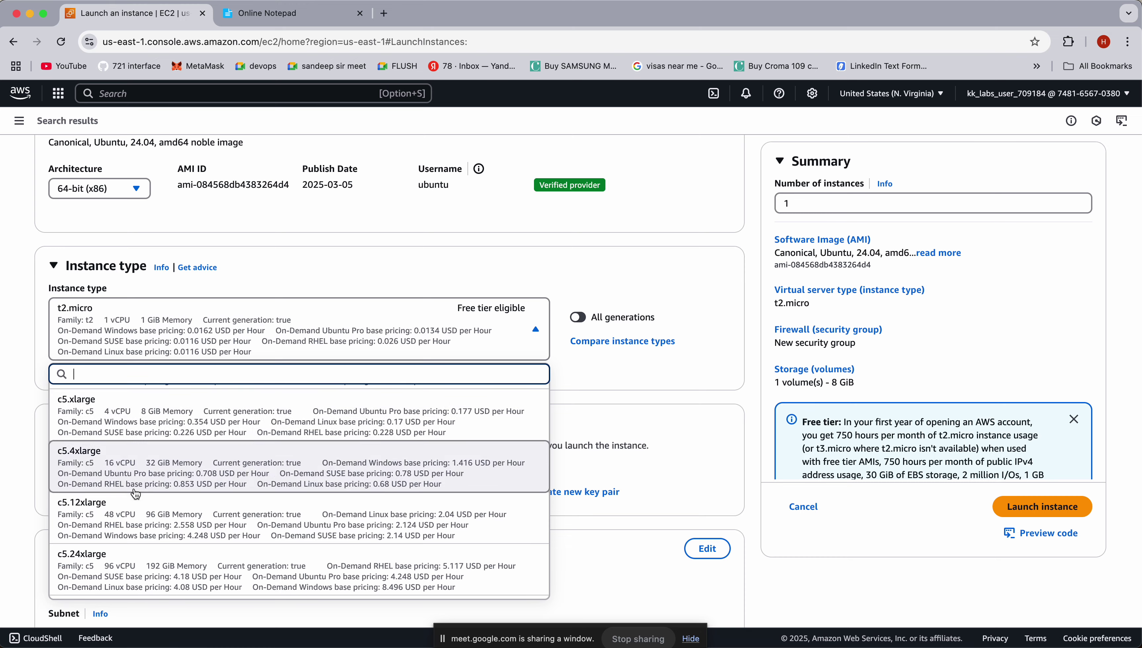
scroll(134, 514, "down", 10)
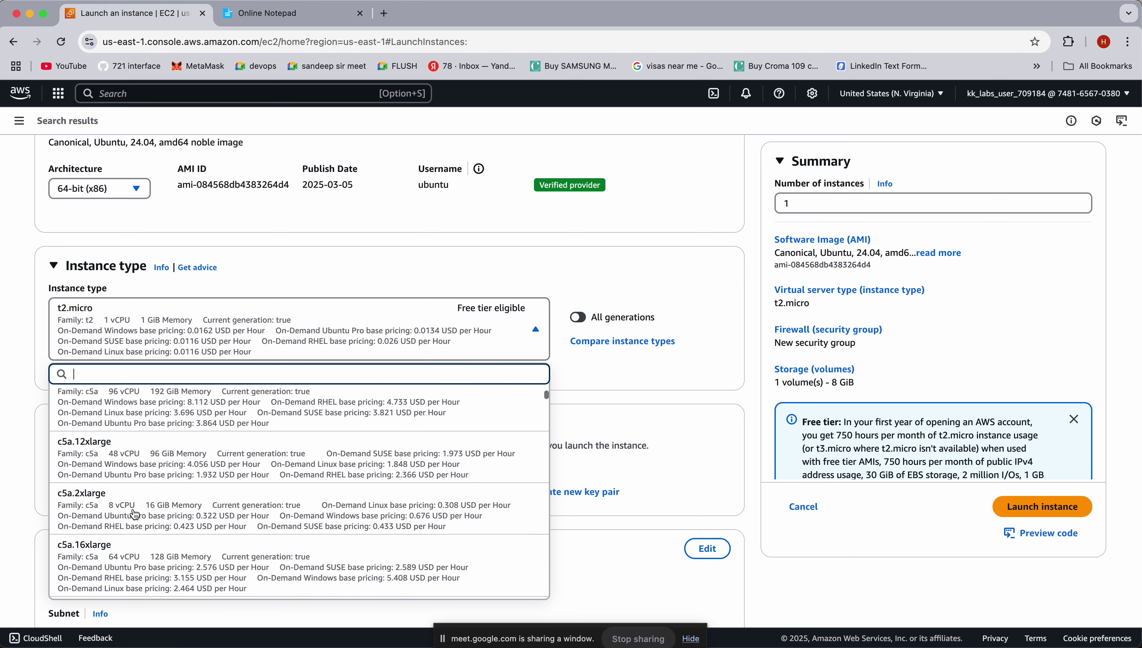
scroll(134, 515, "down", 15)
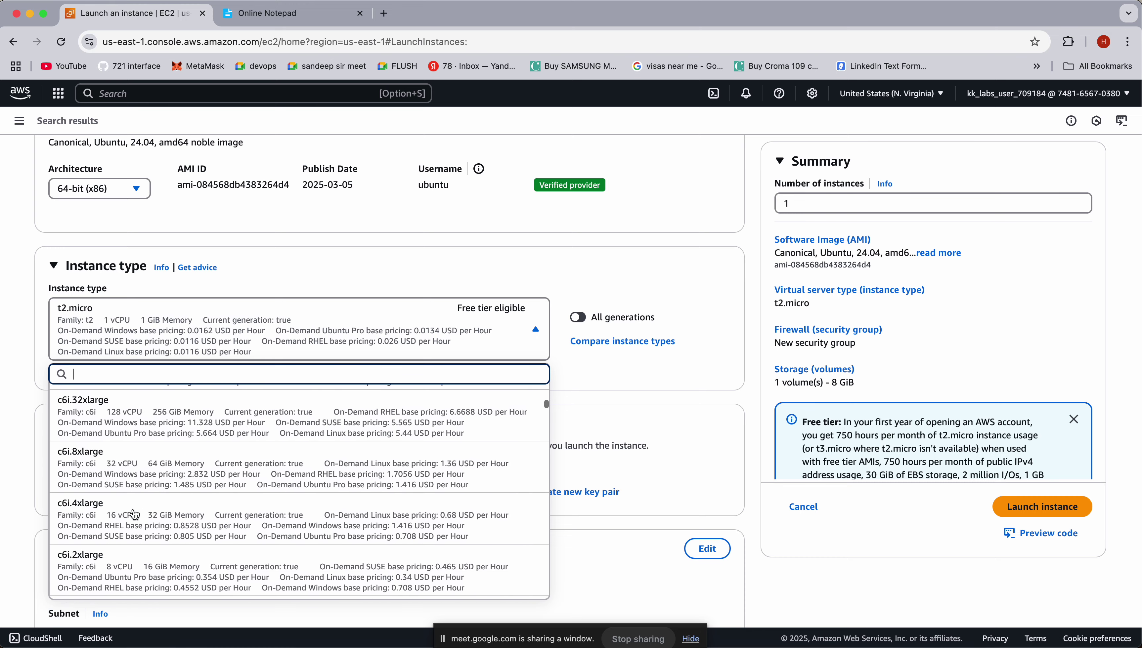
scroll(134, 515, "down", 12)
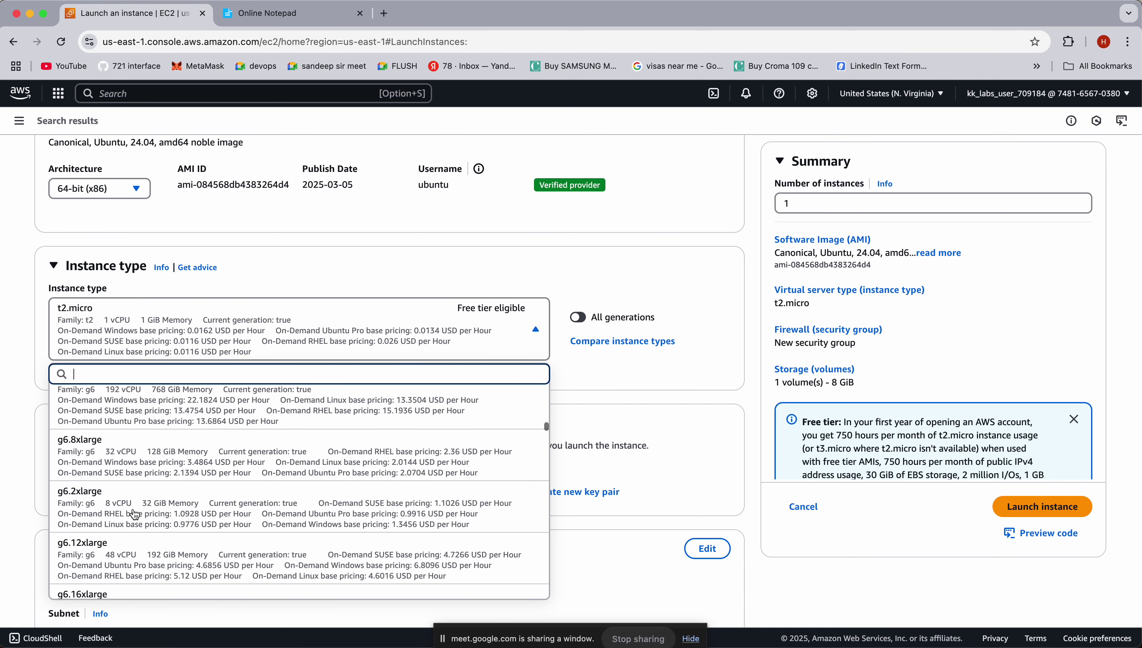
scroll(134, 515, "down", 2)
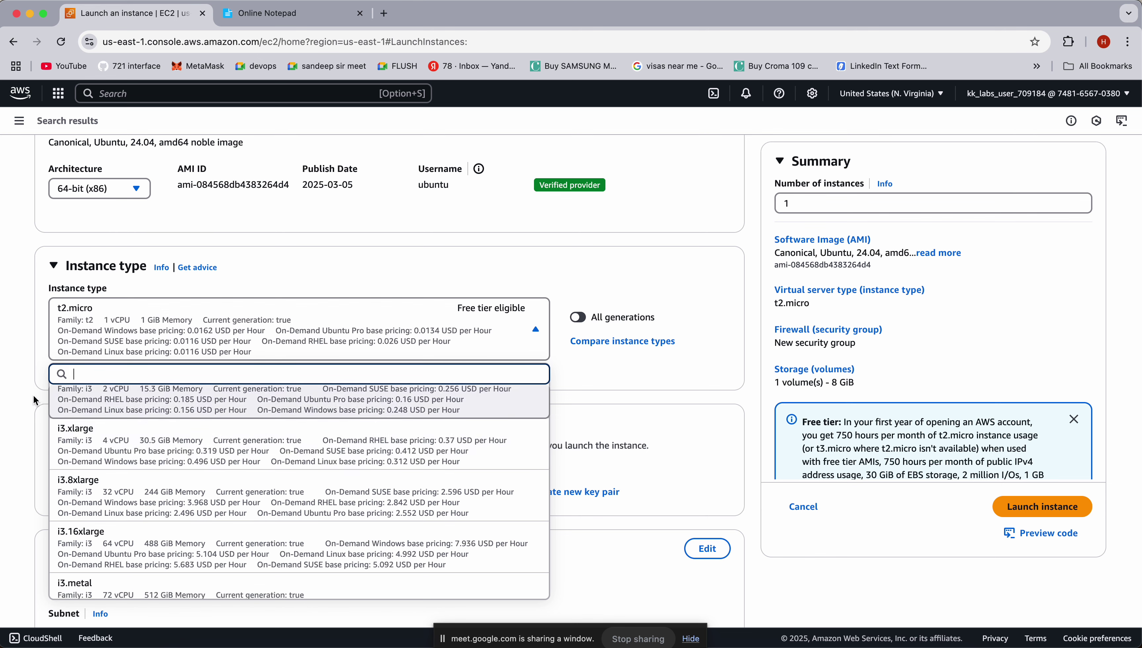
left_click(25, 401)
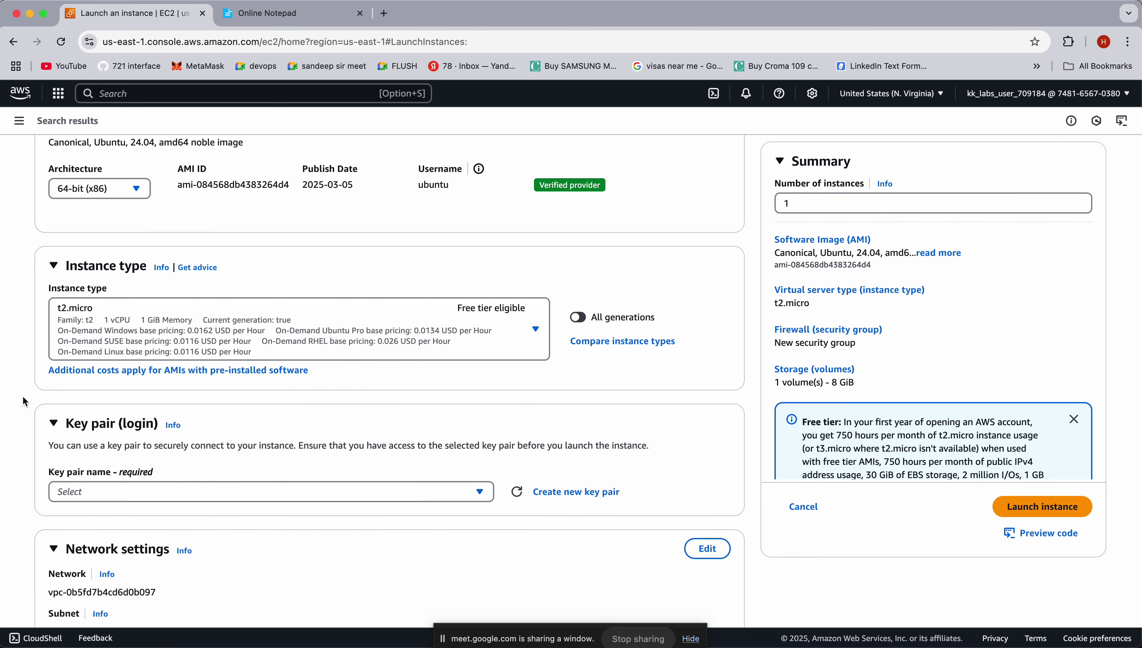
Search the instance types for m4 and review the matching sizes, leaving t2.micro selected
left_click(288, 339)
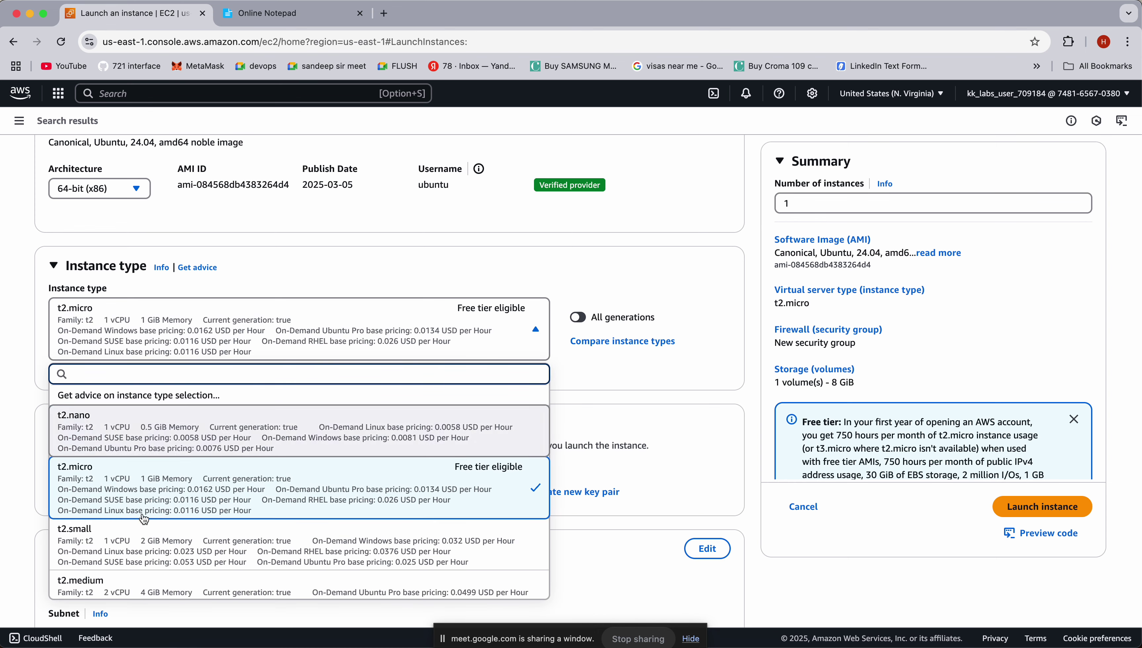
left_click(26, 403)
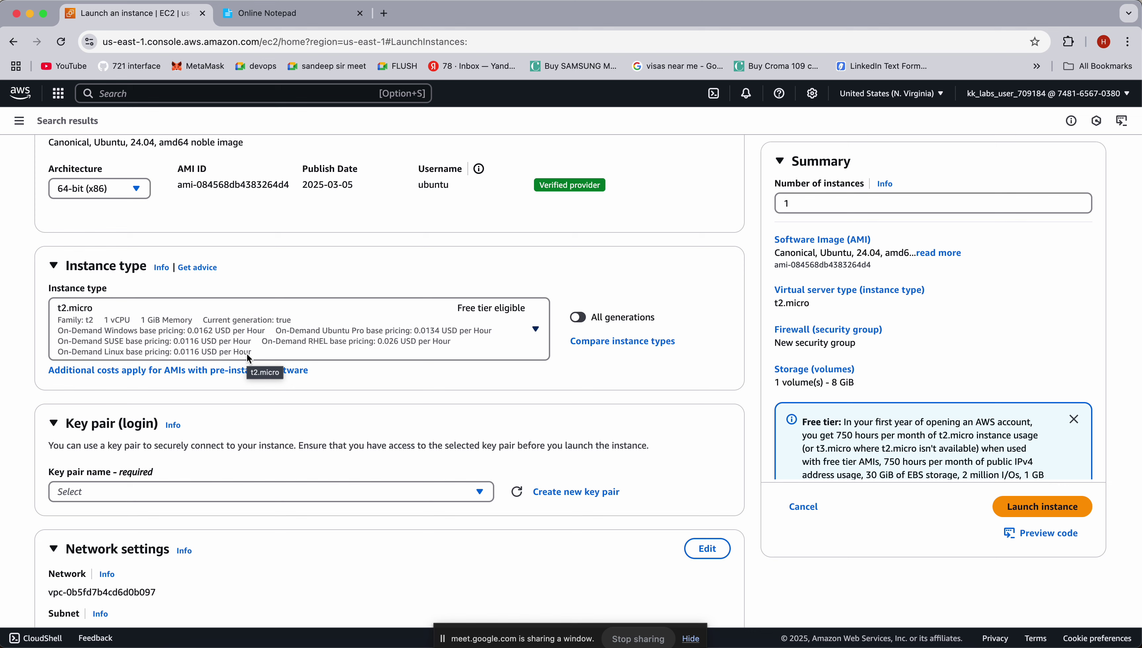
left_click(373, 341)
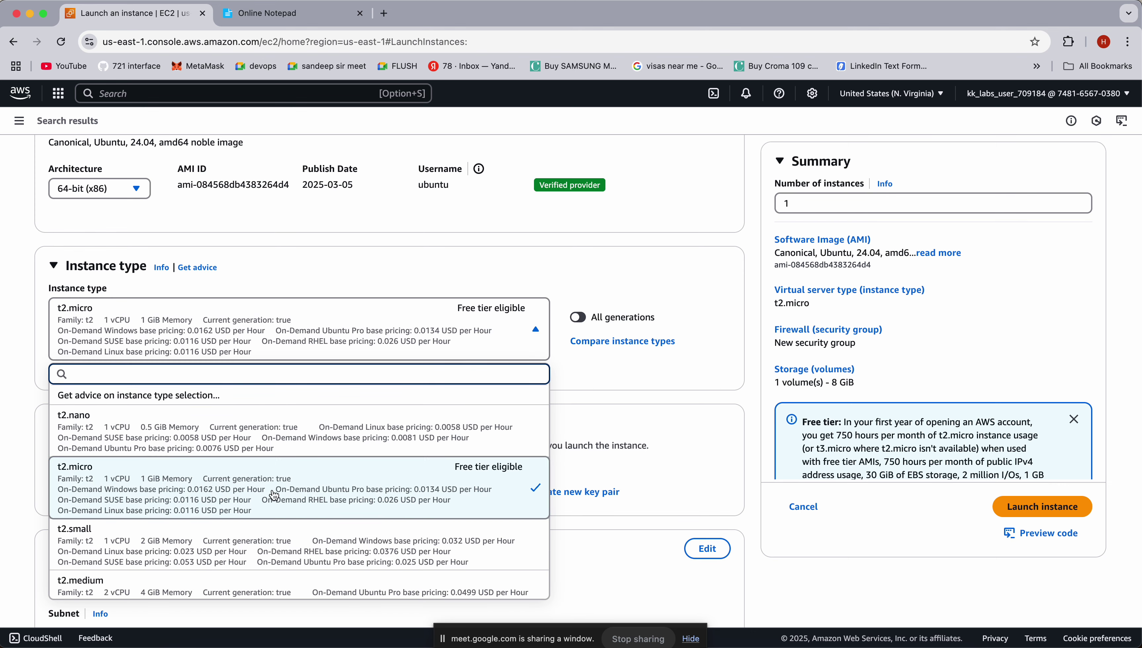
scroll(317, 476, "down", 3)
type("m4")
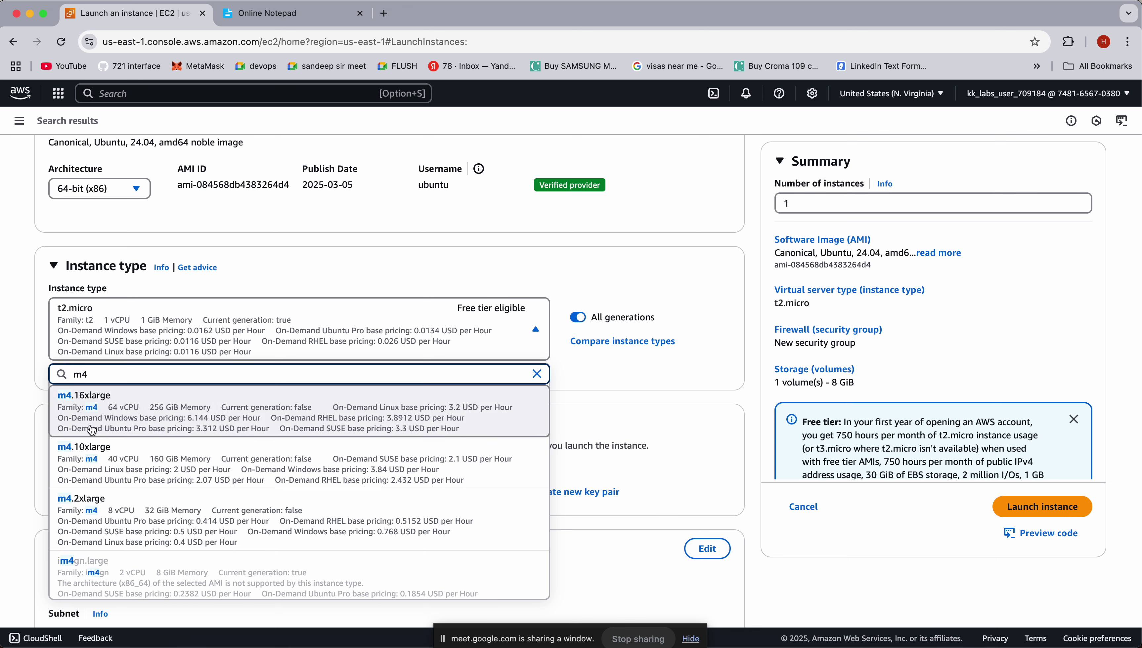
left_click(26, 382)
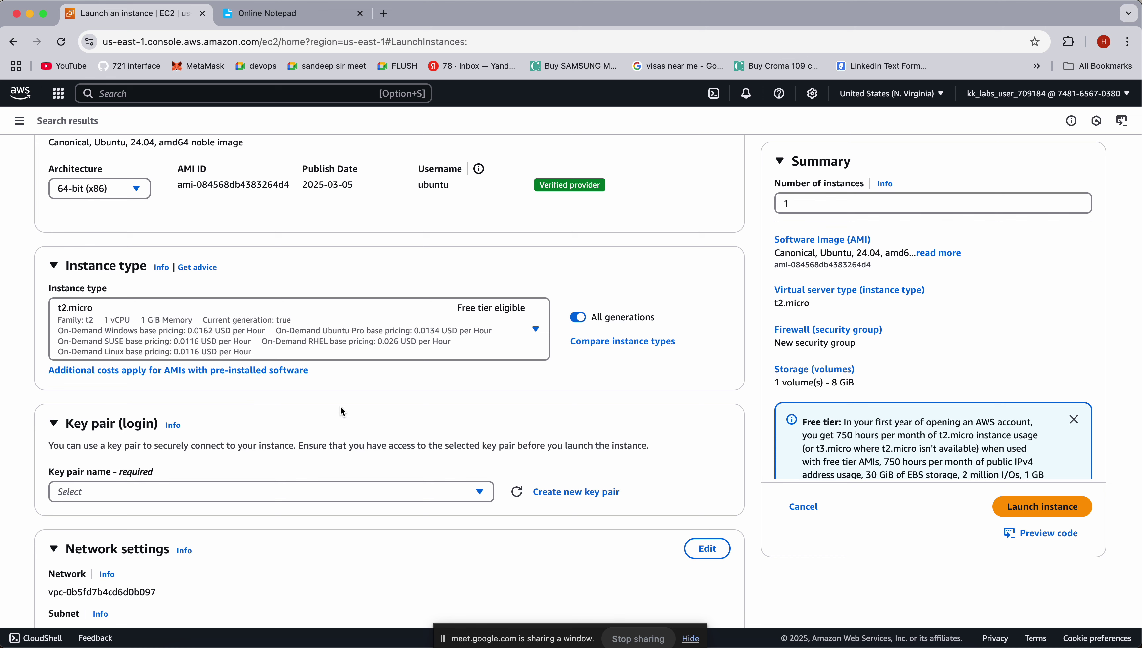
Review the t2 sizes in the list of instance types once more, from t2.micro to t2.large
left_click(389, 334)
left_click(388, 335)
left_click(389, 336)
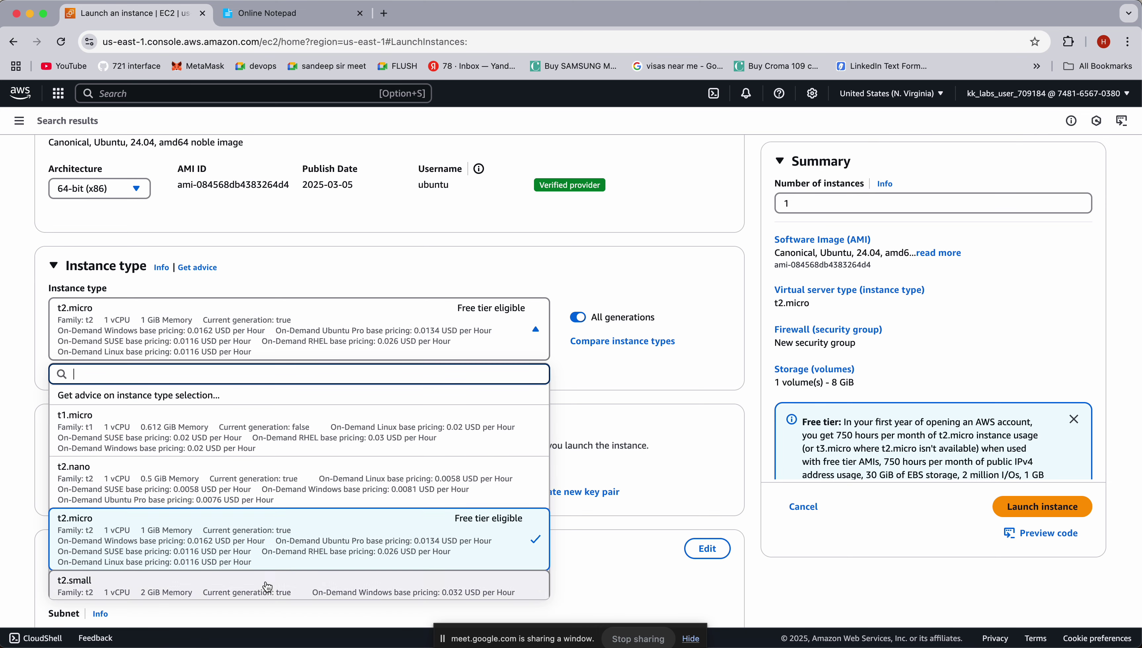
scroll(240, 535, "down", 2)
scroll(240, 536, "down", 1)
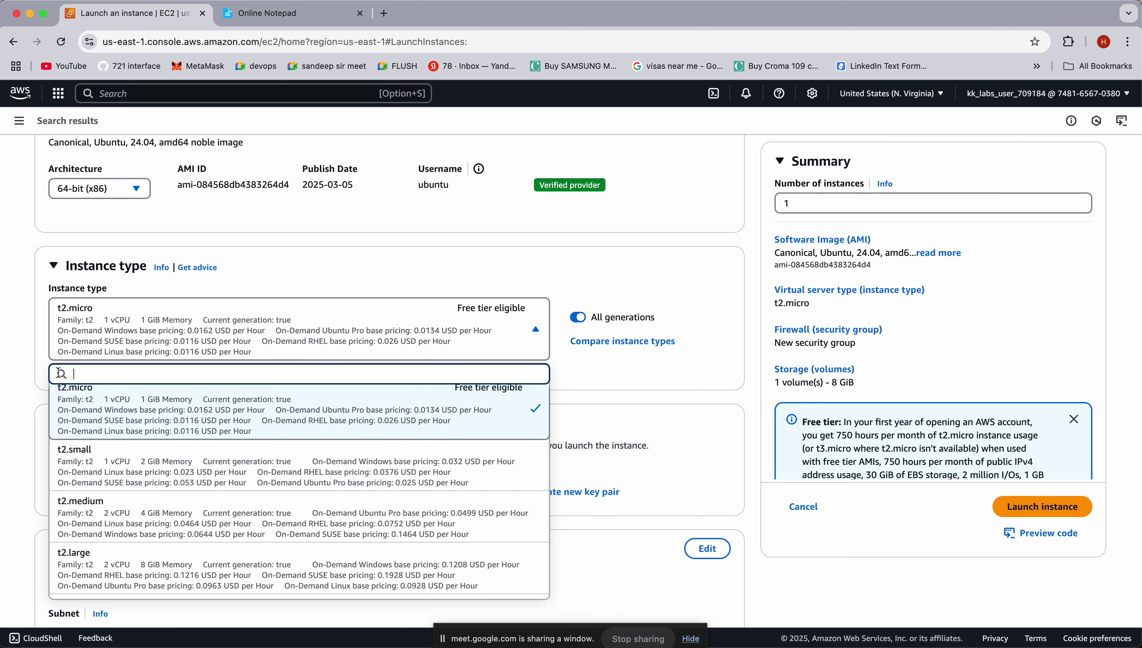
left_click(21, 374)
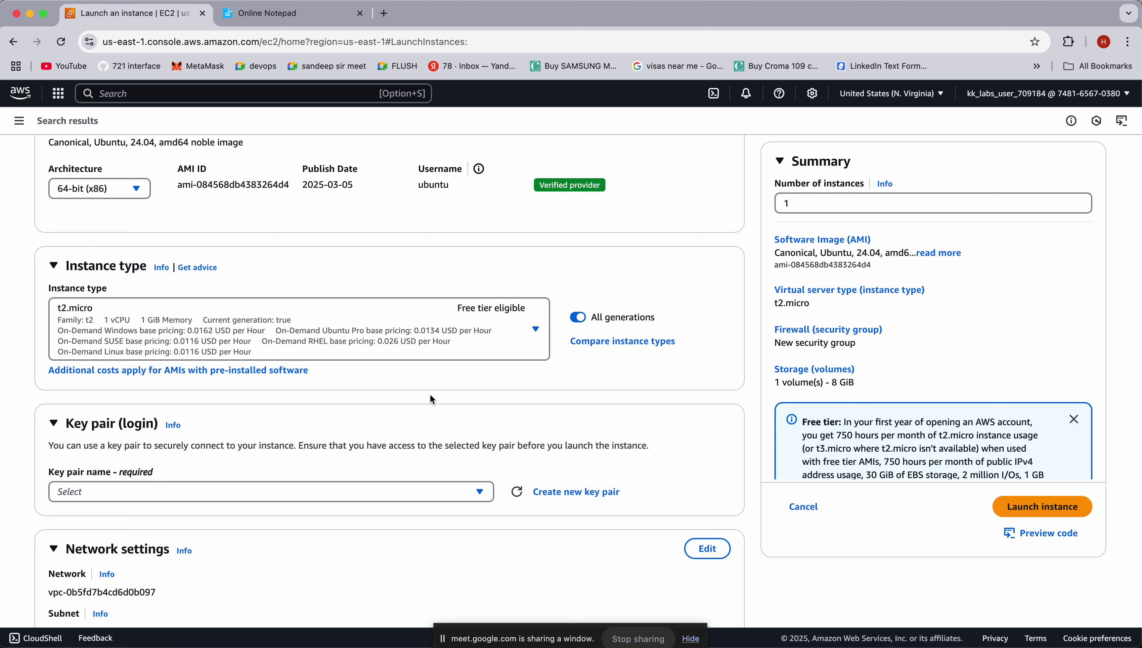
Examine the key pair (login) section, reading its help text and description and checking the available key pair choices
scroll(430, 398, "down", 3)
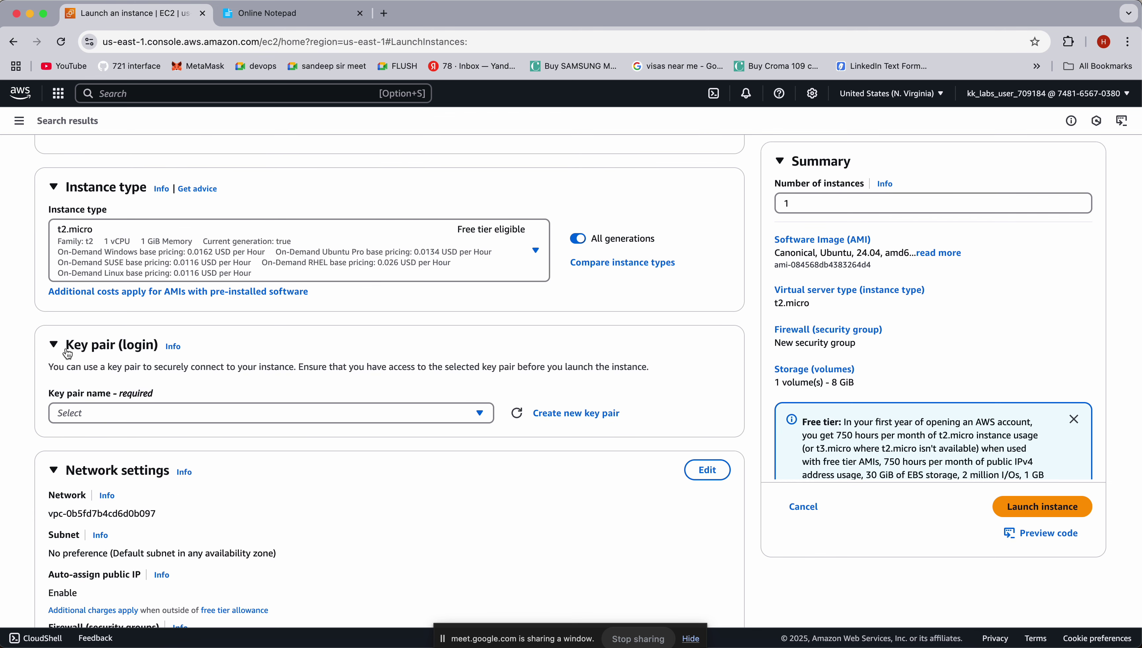
left_click_drag(66, 350, 115, 350)
left_click(117, 353)
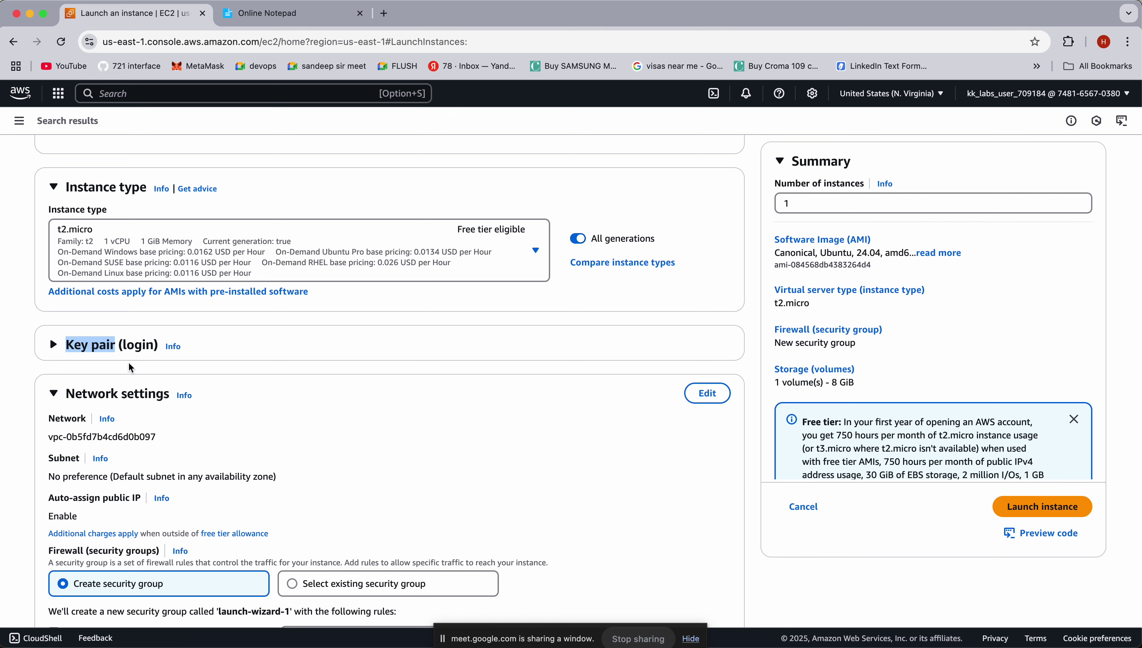
left_click(70, 353)
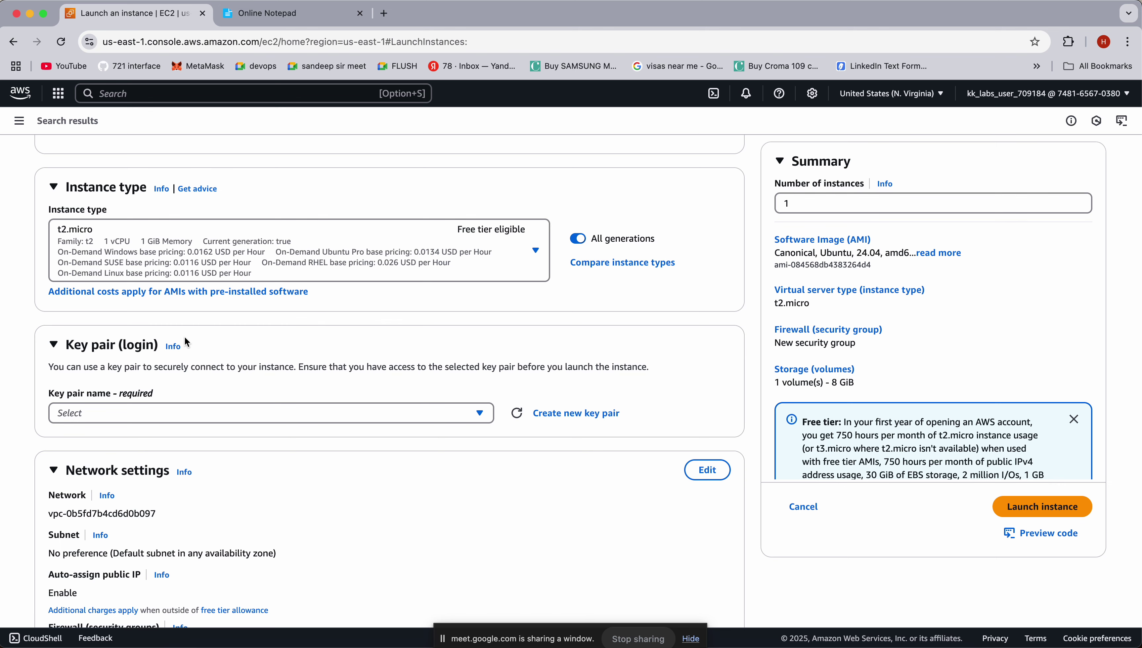
left_click(173, 346)
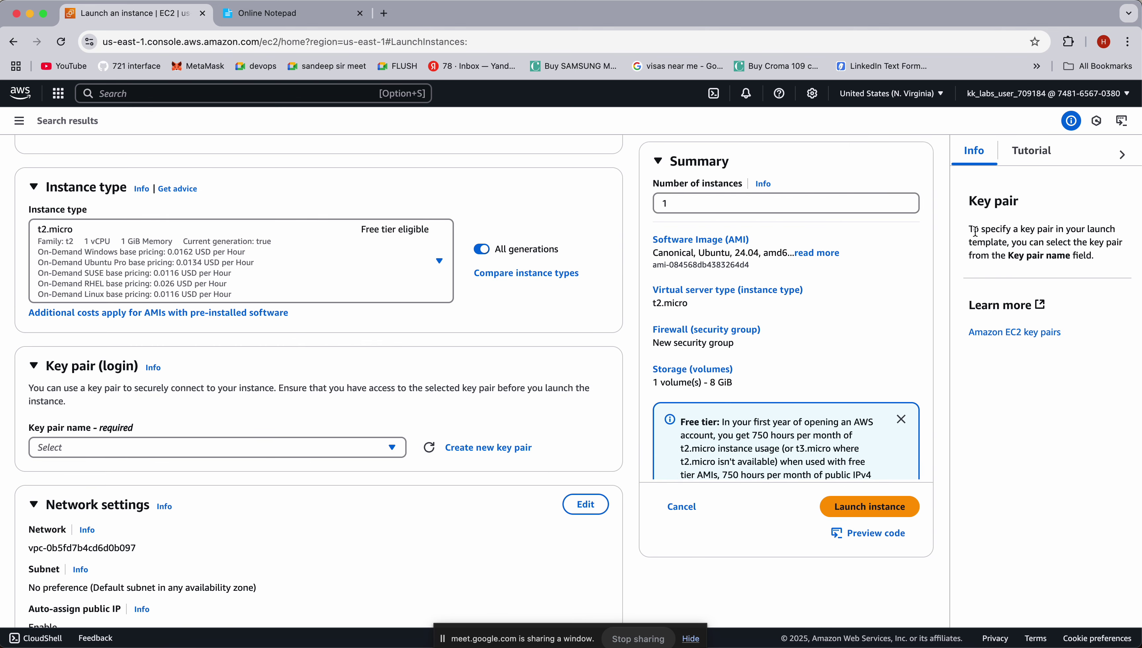
left_click_drag(973, 230, 1078, 240)
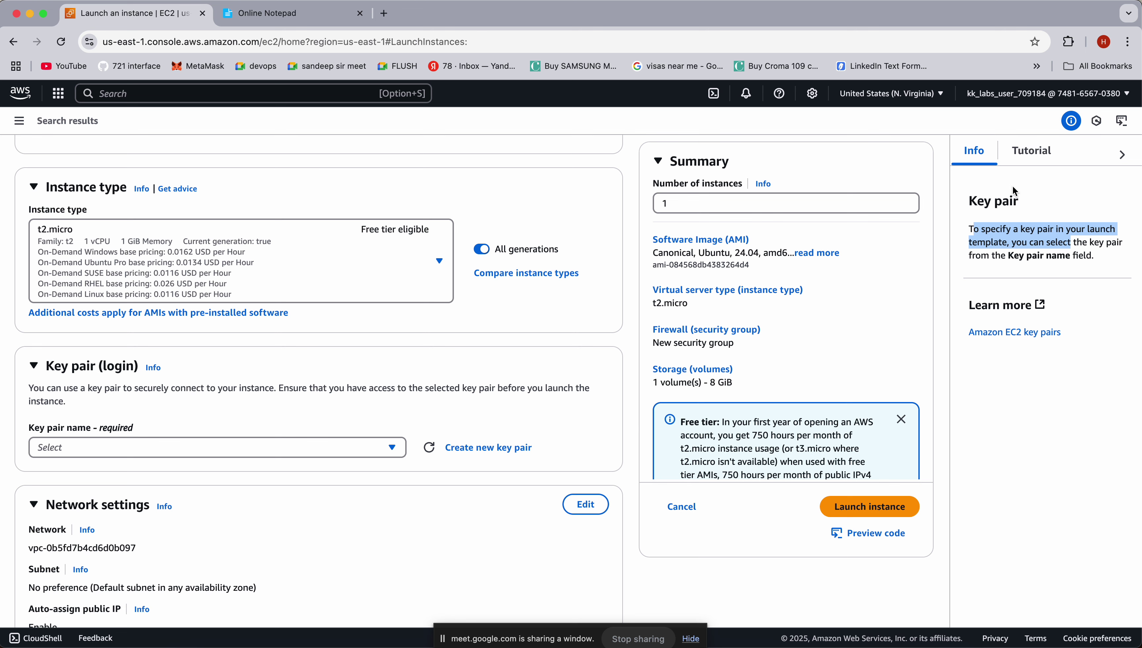
left_click(899, 158)
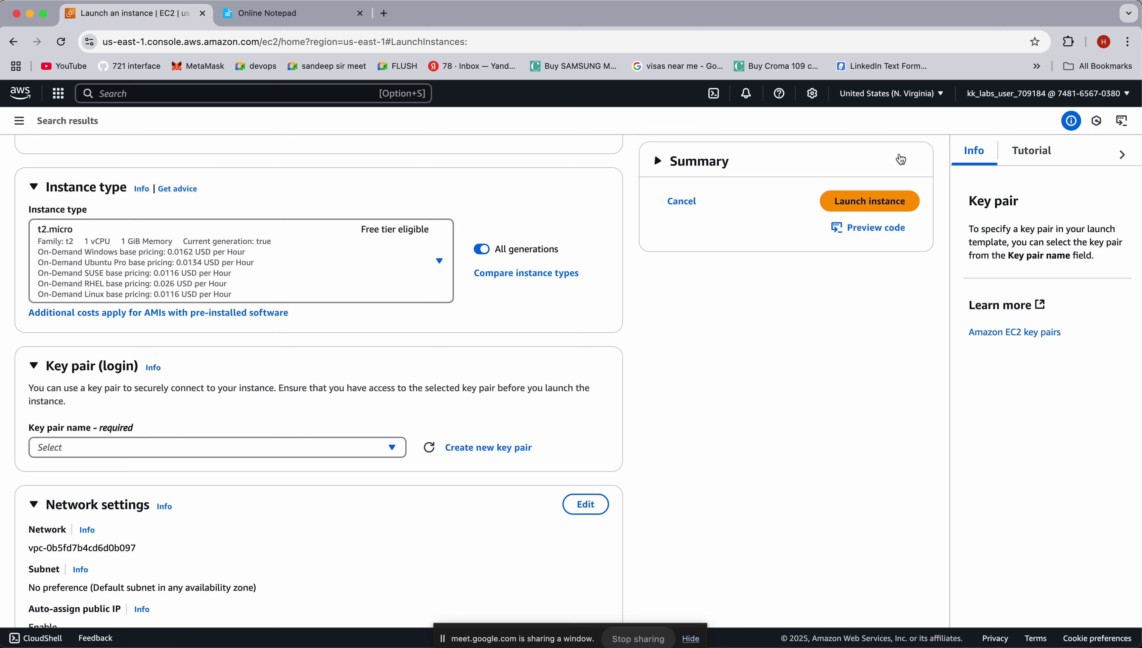
left_click(902, 152)
left_click(1121, 155)
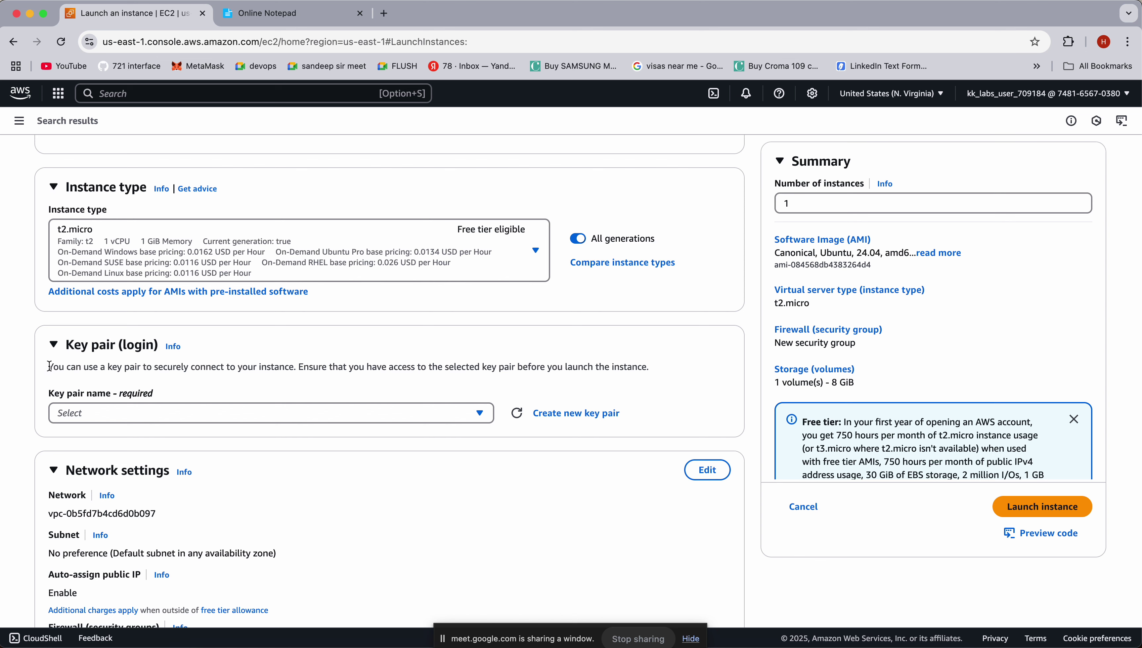
left_click_drag(48, 367, 212, 373)
left_click(321, 407)
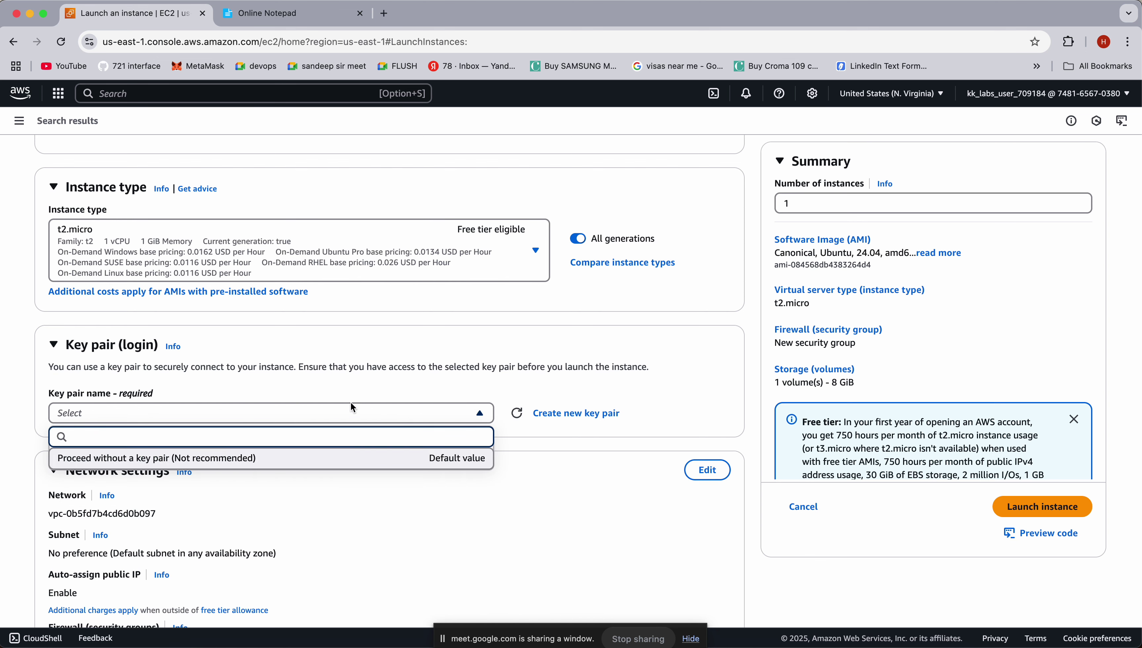
left_click(371, 386)
Start a new key pair for the instance and name it Tutorial-key
left_click(561, 414)
left_click(460, 272)
type("Tutorail")
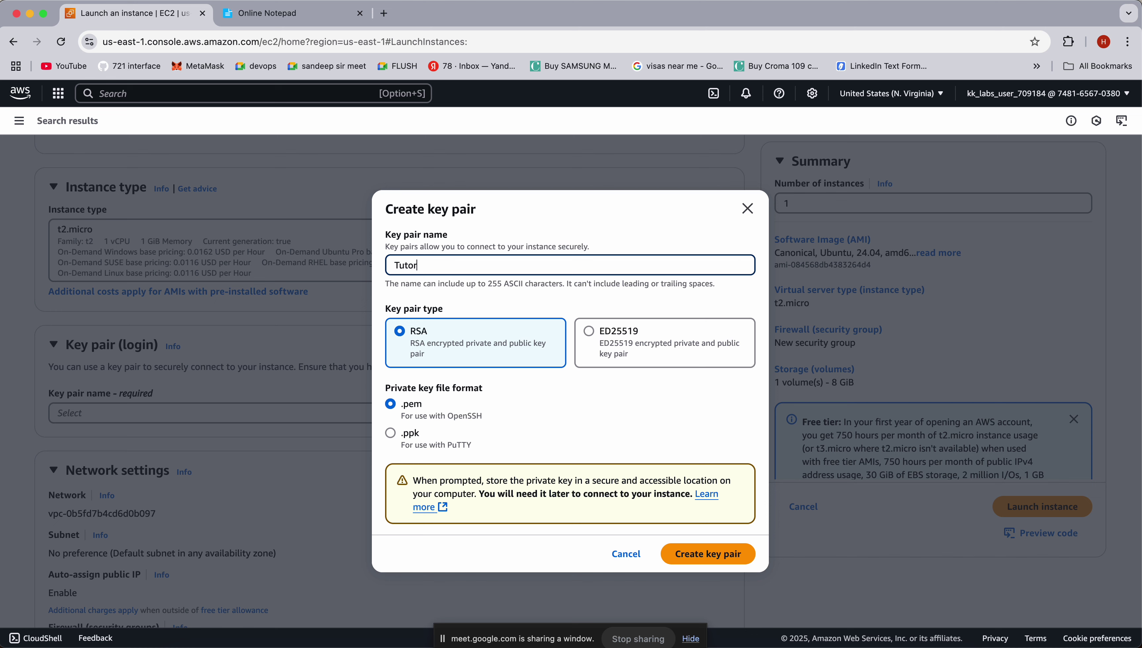
key("BackSpace")
key("BackSpace")
key("BackSpace")
type("ia;l")
key("BackSpace")
key("BackSpace")
type("l-pem")
key("BackSpace")
key("BackSpace")
key("BackSpace")
type("key")
Compare the .pem and .ppk private key formats and create the RSA key pair in .pem format
left_click_drag(488, 419, 428, 389)
left_click(484, 446)
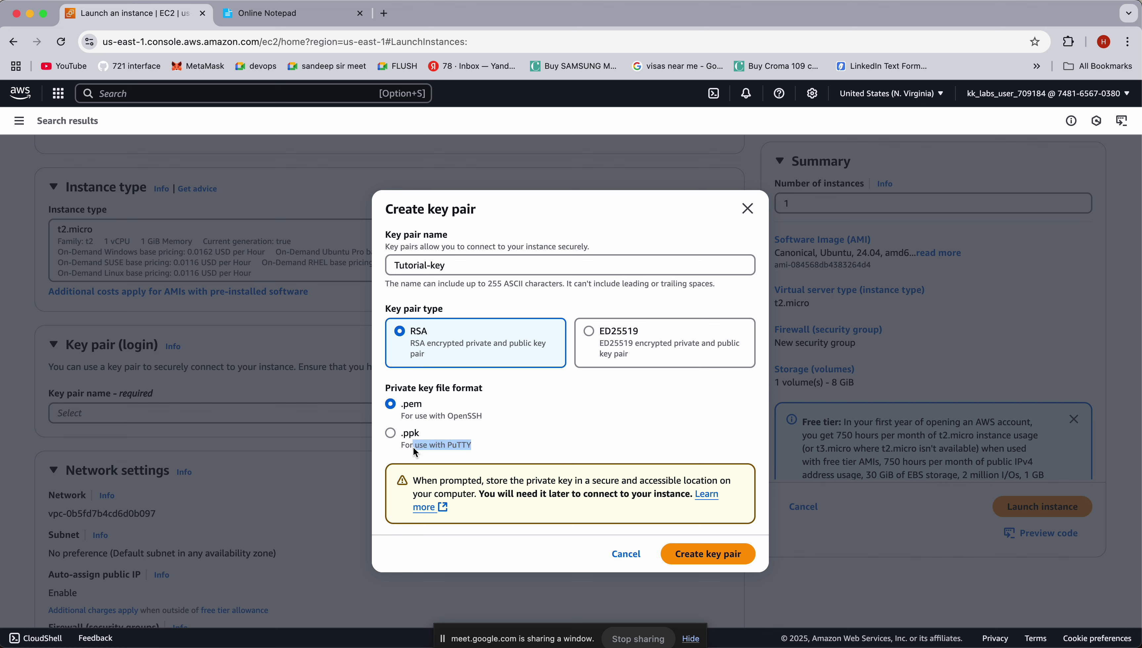
mouse_move(414, 447)
left_mouse_down()
mouse_move(392, 439)
mouse_move(427, 441)
mouse_move(398, 445)
left_mouse_up()
left_click_drag(501, 420, 402, 412)
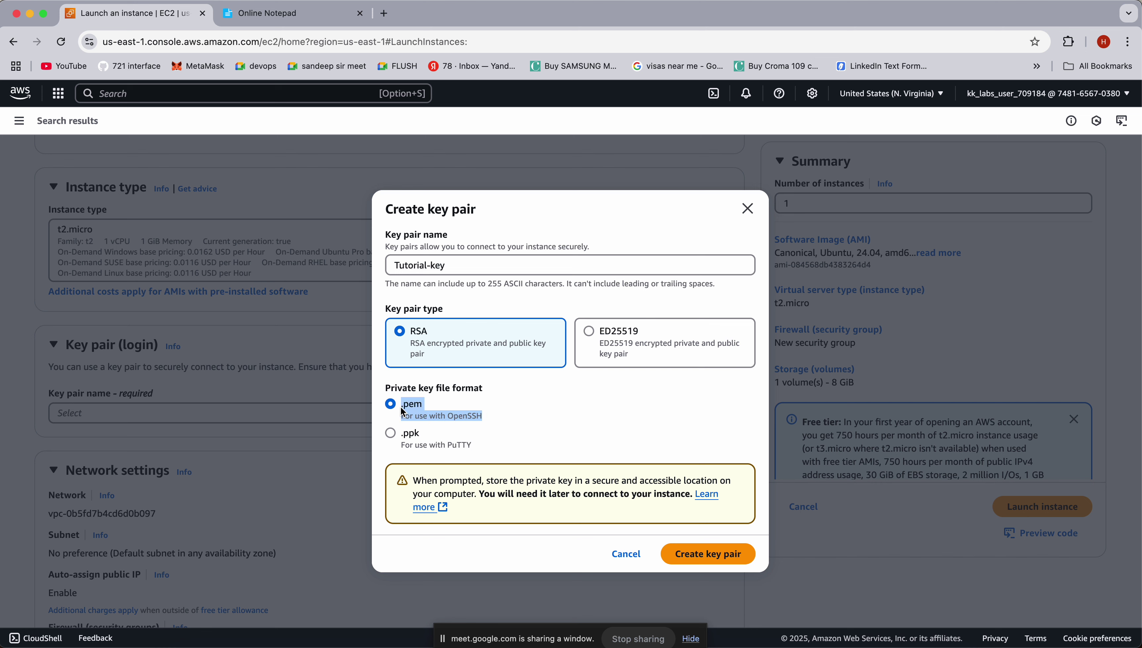
left_click(444, 412)
left_click(502, 415)
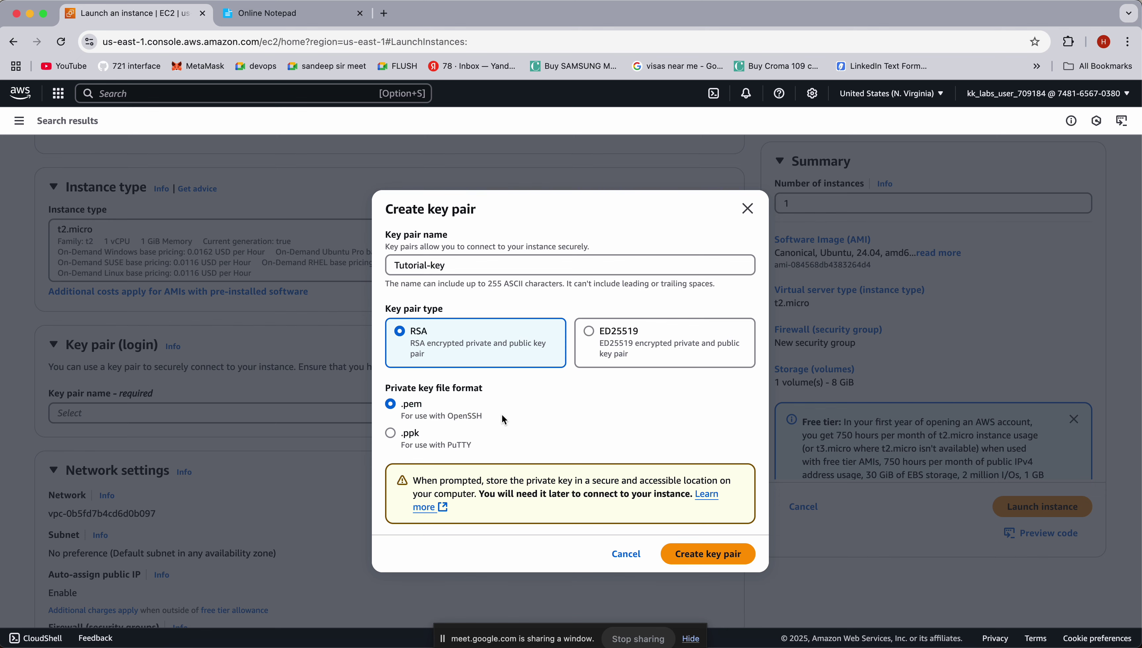
left_click(692, 552)
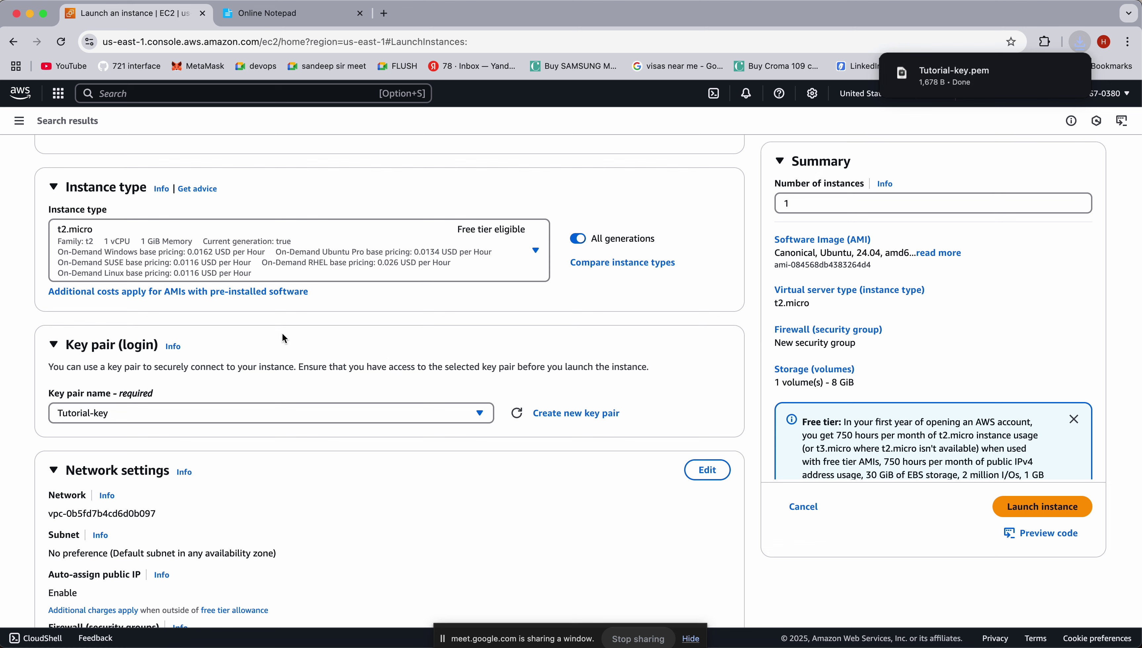
Review the VPC and default subnet shown in the network settings
scroll(282, 336, "down", 5)
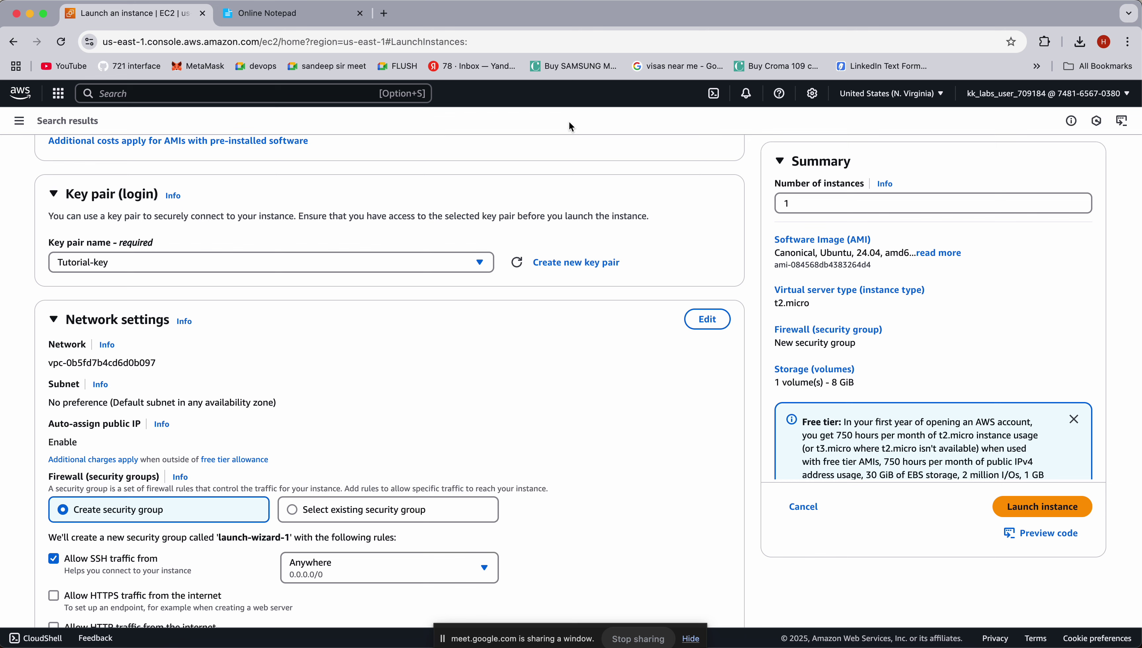
left_click(724, 647)
left_click(757, 353)
left_click_drag(48, 364, 159, 365)
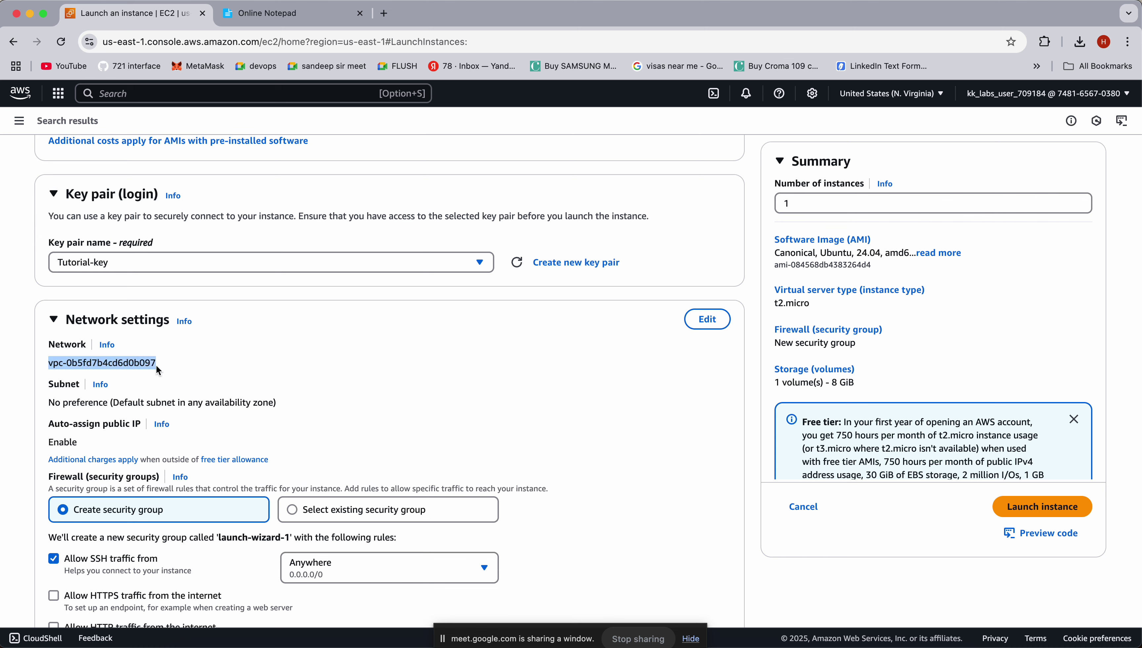
left_click_drag(281, 402, 36, 407)
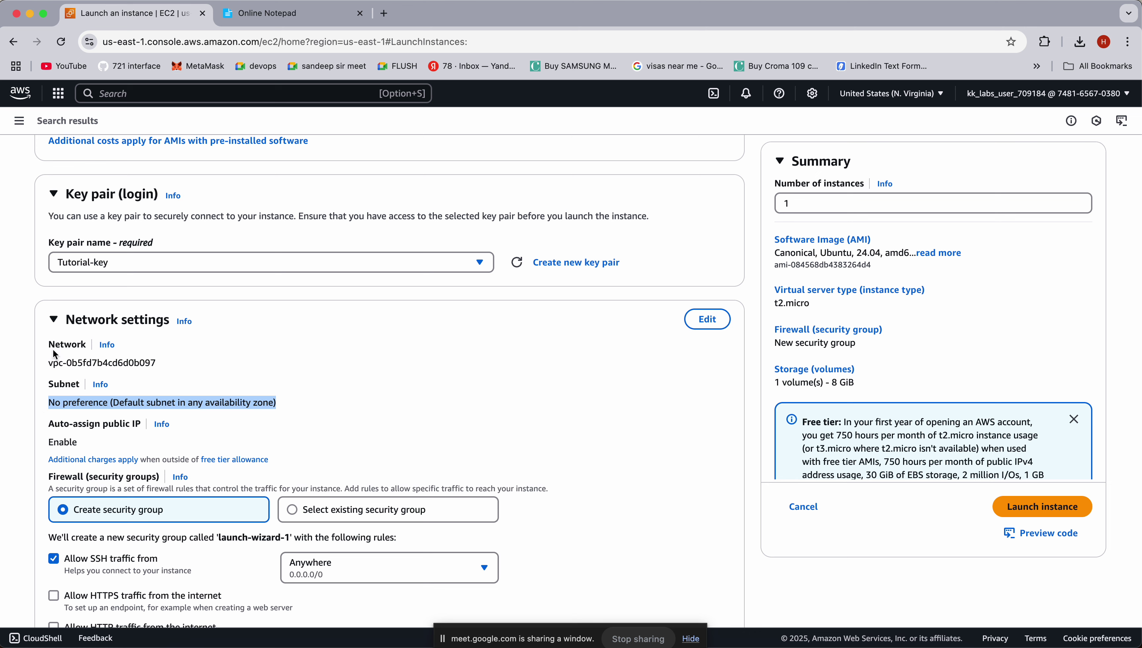
left_click_drag(47, 345, 164, 365)
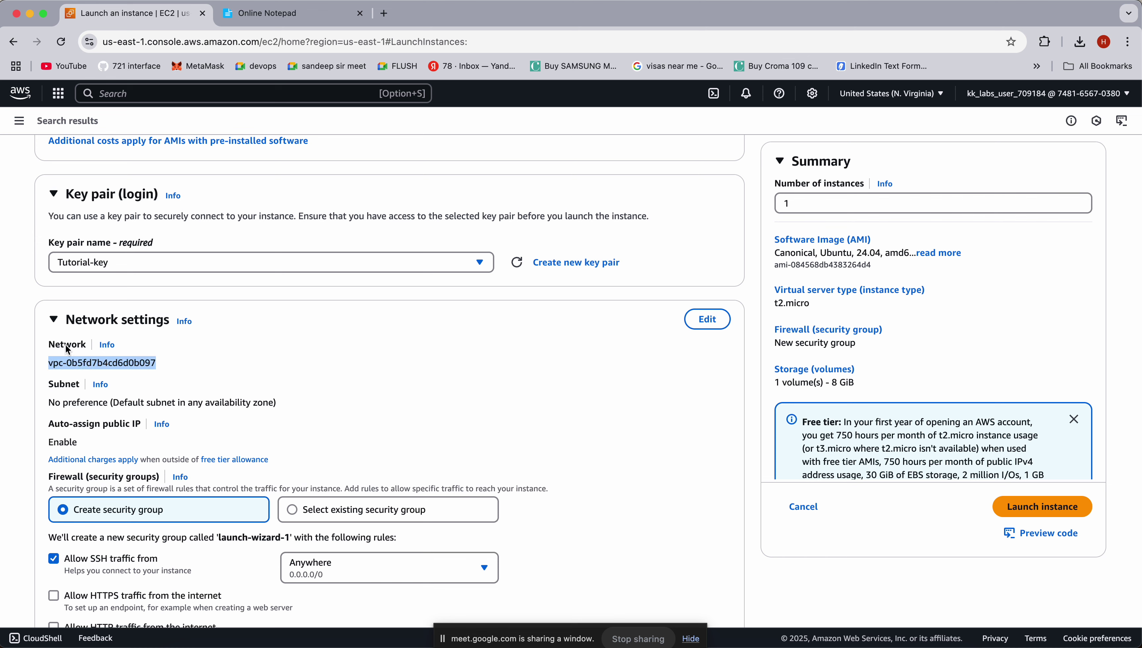
left_click_drag(47, 364, 181, 370)
left_click(49, 414)
left_click_drag(49, 410, 246, 405)
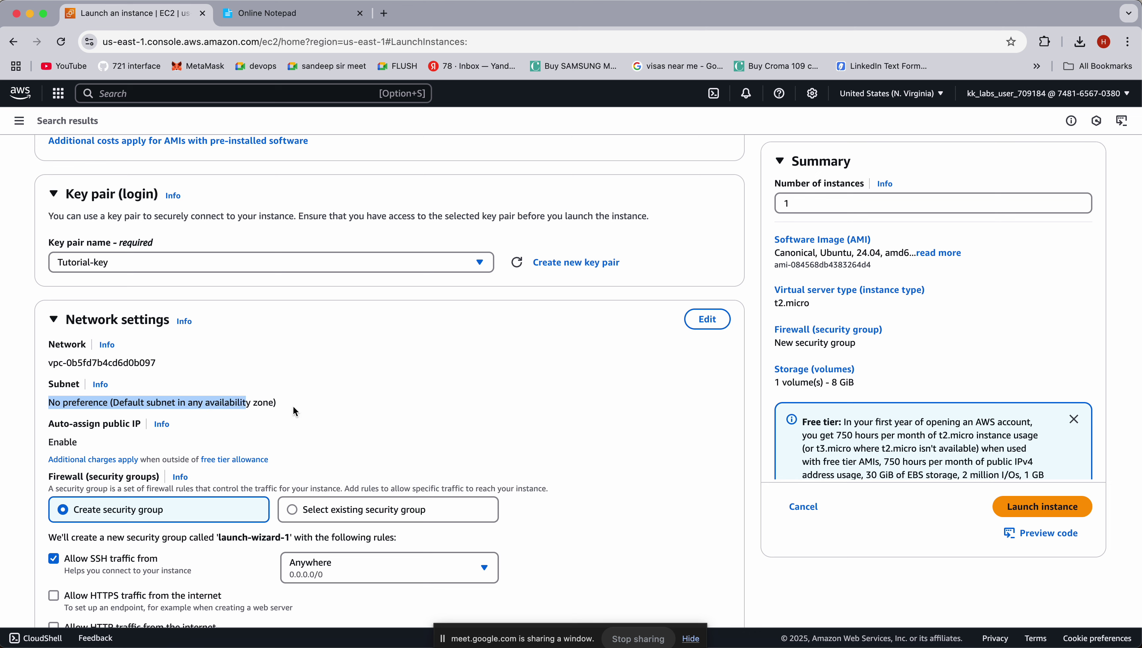
triple_click(285, 407)
Open the network settings for editing, choose the default VPC and look through the subnets in each availability zone
left_click(703, 319)
left_click(347, 367)
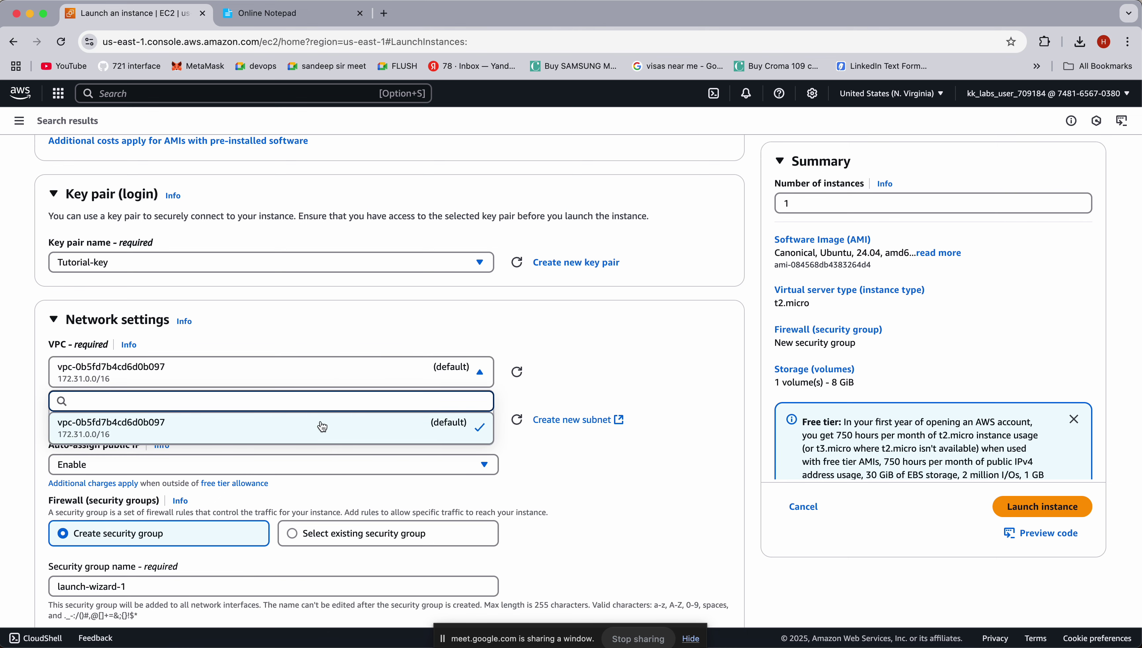
left_click(361, 426)
left_click(472, 419)
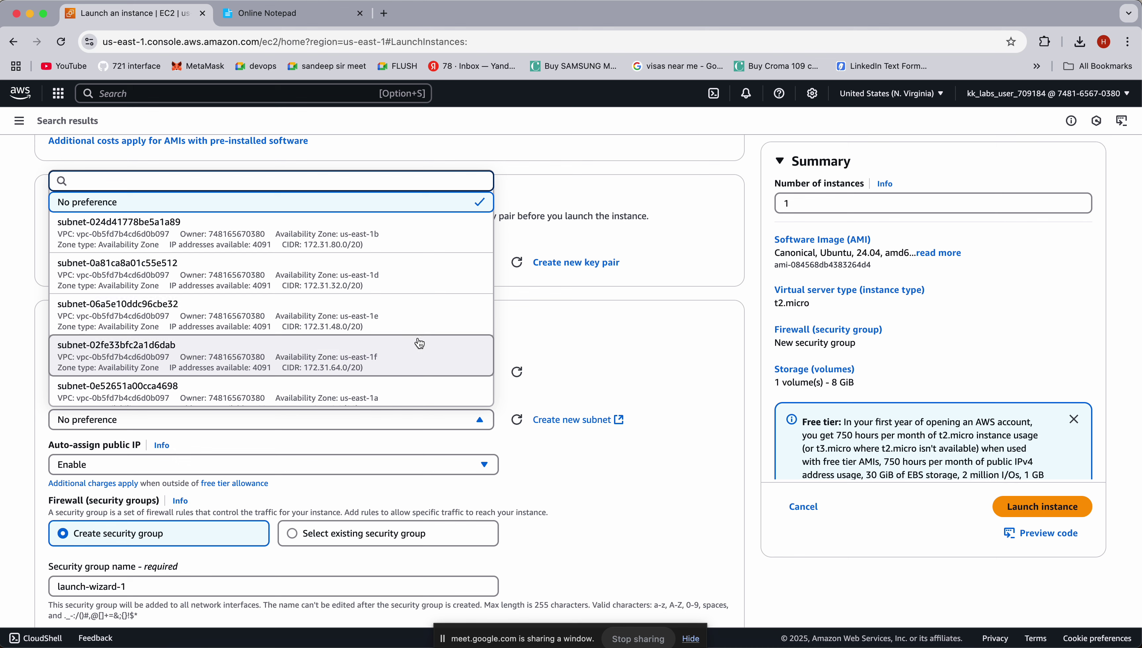
left_click(593, 315)
left_click(388, 415)
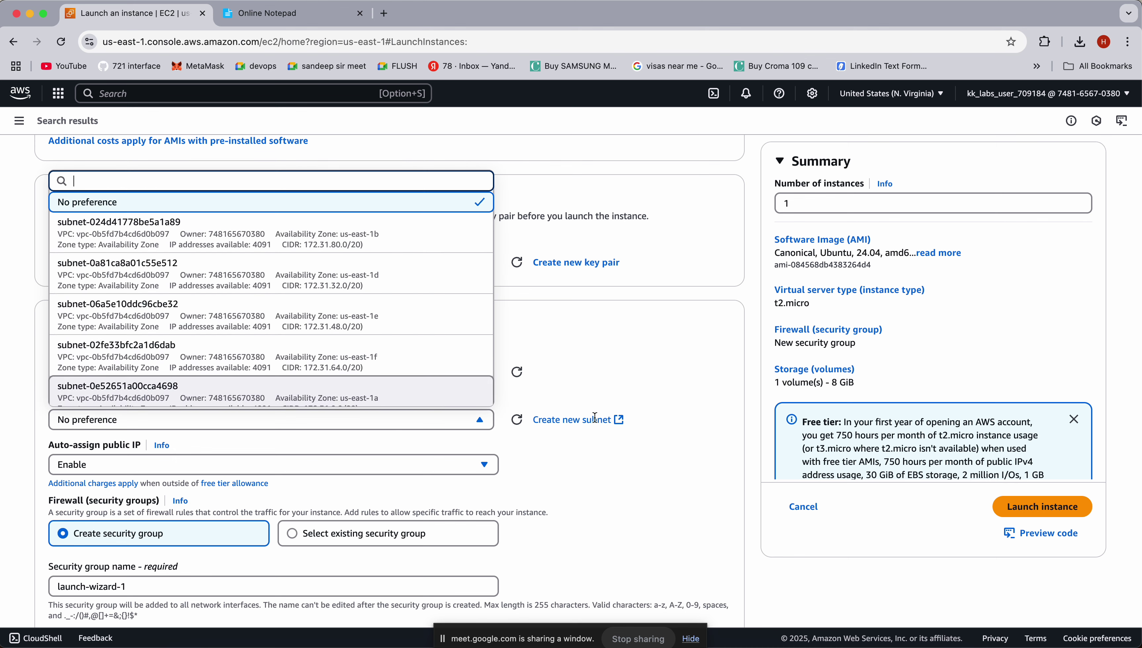
left_click(543, 325)
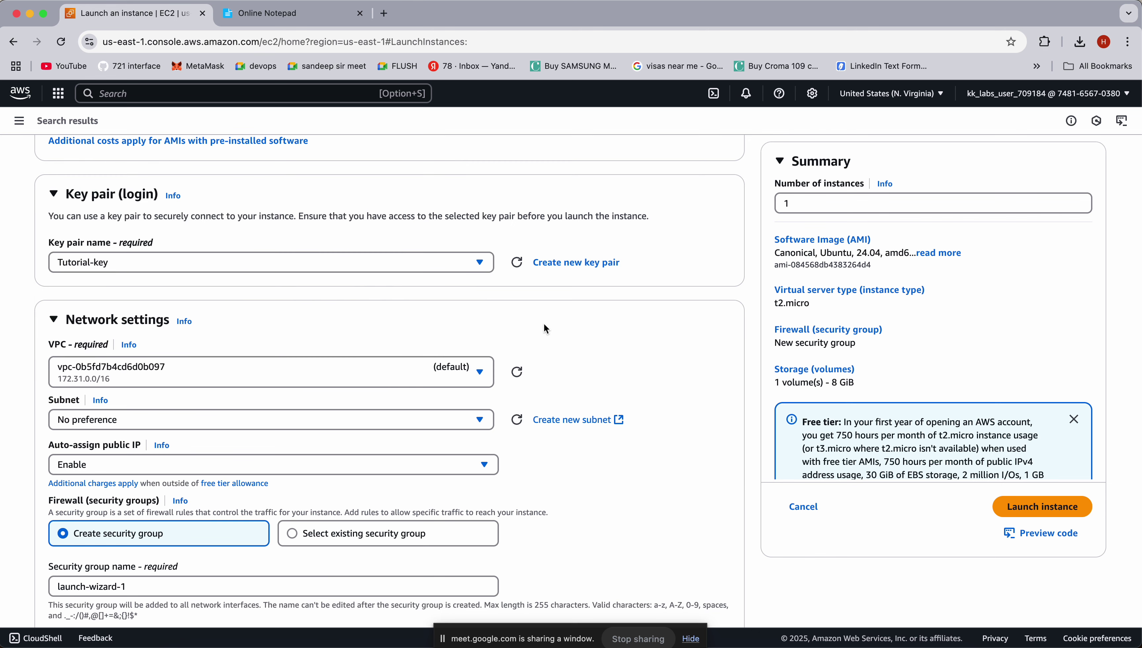
Check the auto-assign public IP options and the inbound rule's traffic types, choosing ssh as the type
scroll(544, 324, "down", 3)
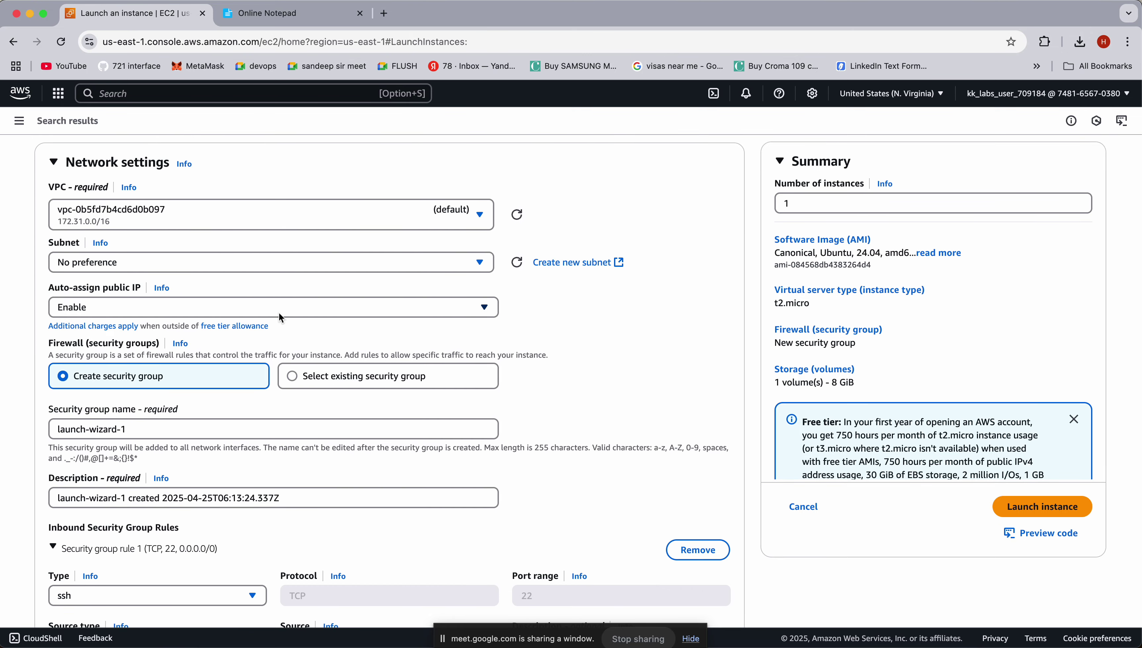
left_click(280, 312)
left_click(609, 285)
scroll(248, 428, "down", 3)
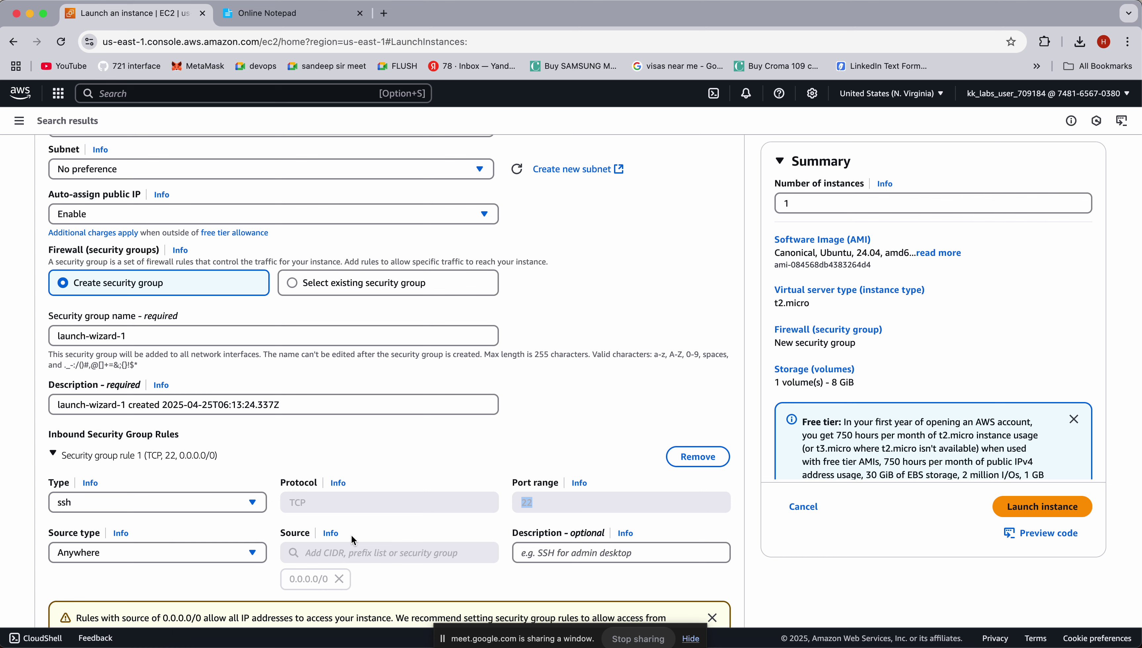
scroll(352, 536, "down", 2)
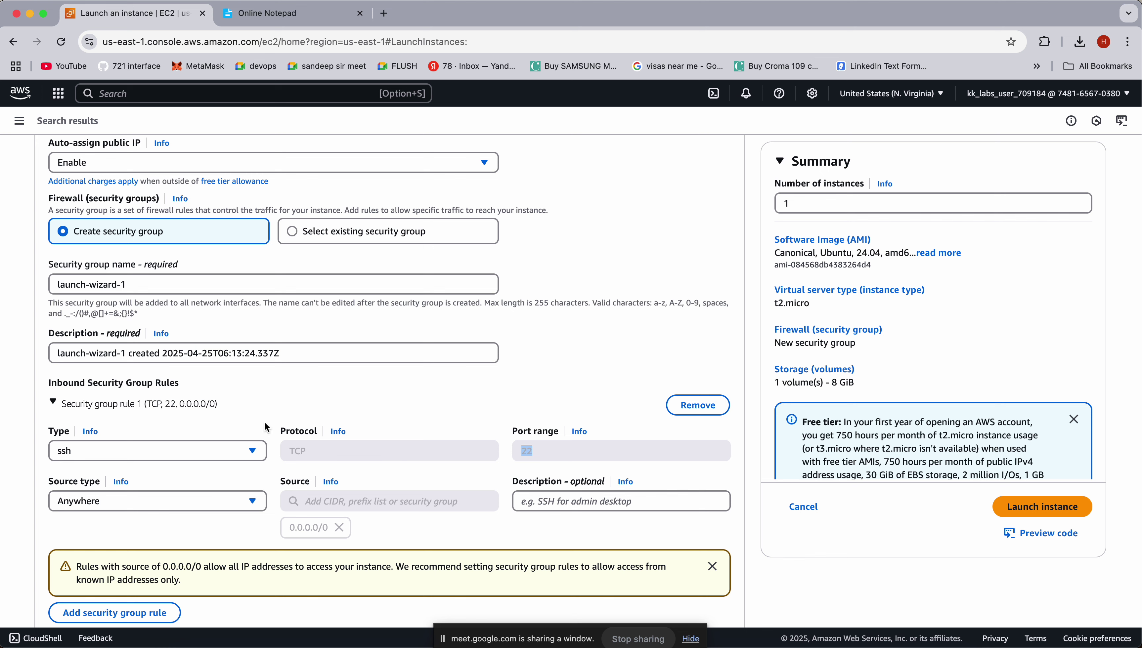
left_click(167, 456)
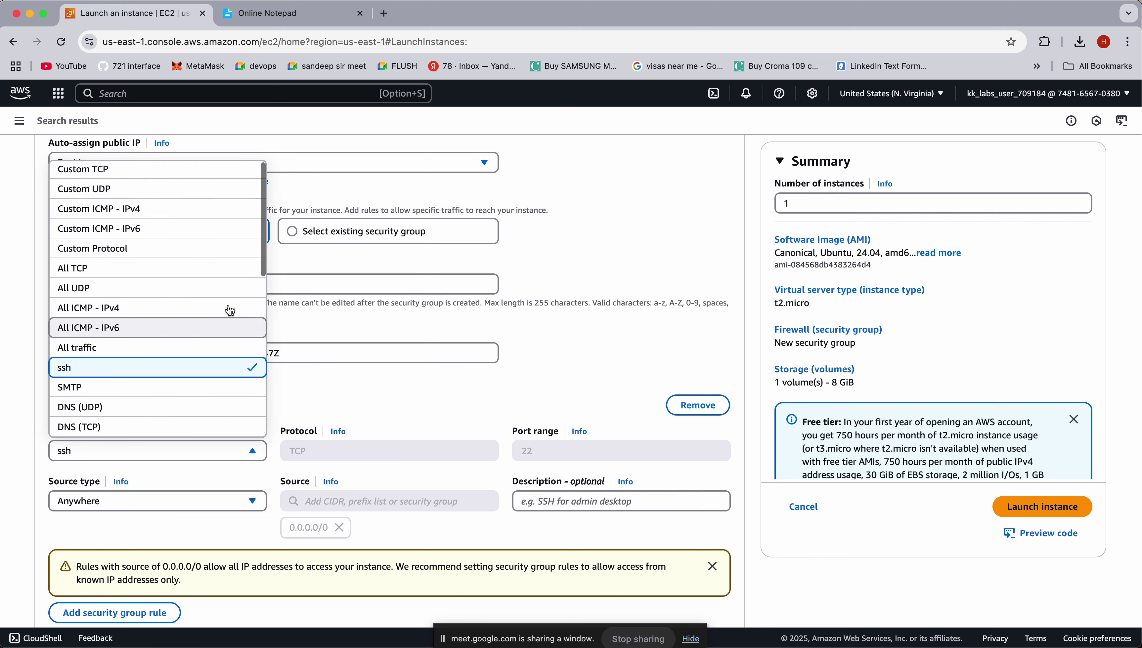
left_click(141, 371)
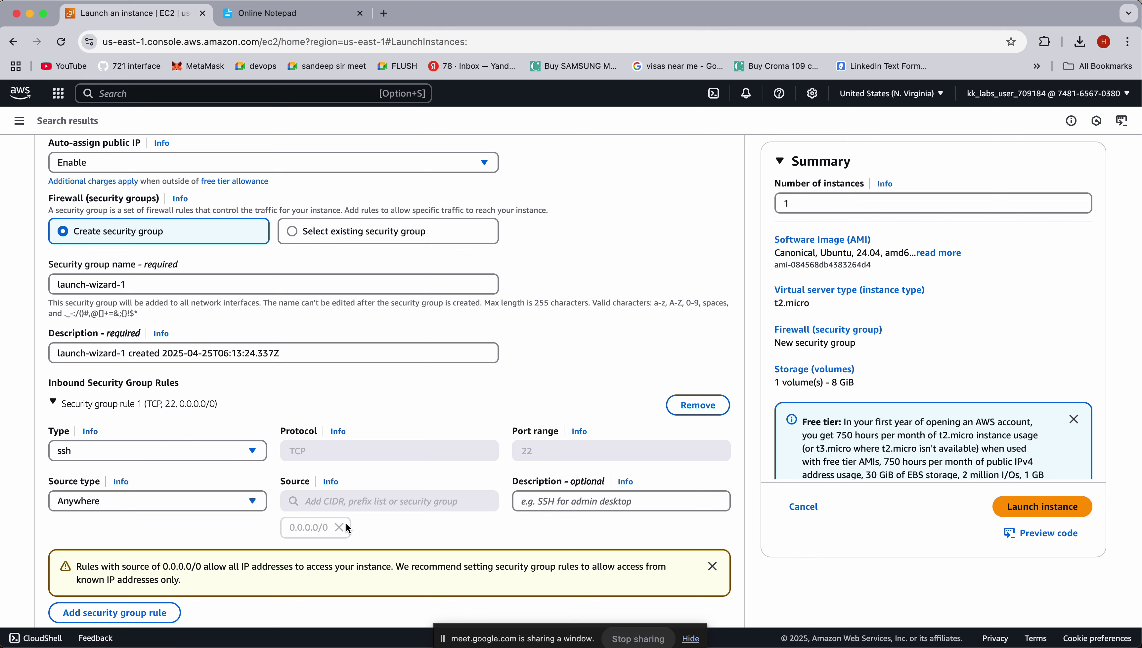
Try My IP as the SSH rule's source type, and settle on Custom with the CIDR block 0.0.0.0/0
left_click(191, 496)
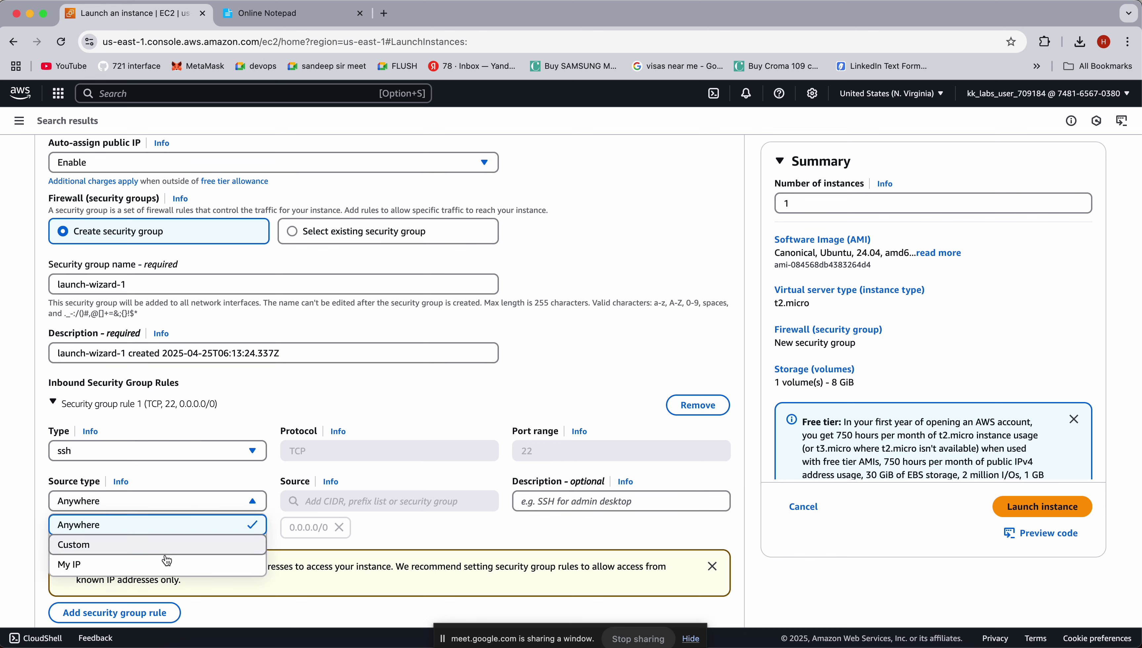
left_click(158, 566)
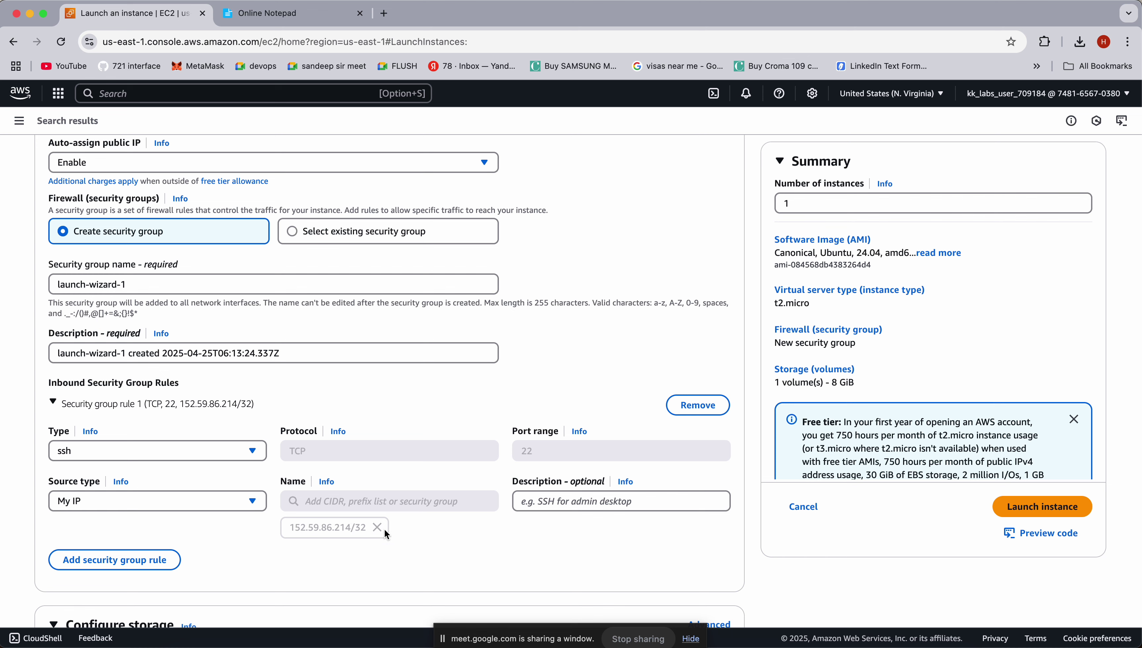
left_click(252, 504)
left_click(173, 547)
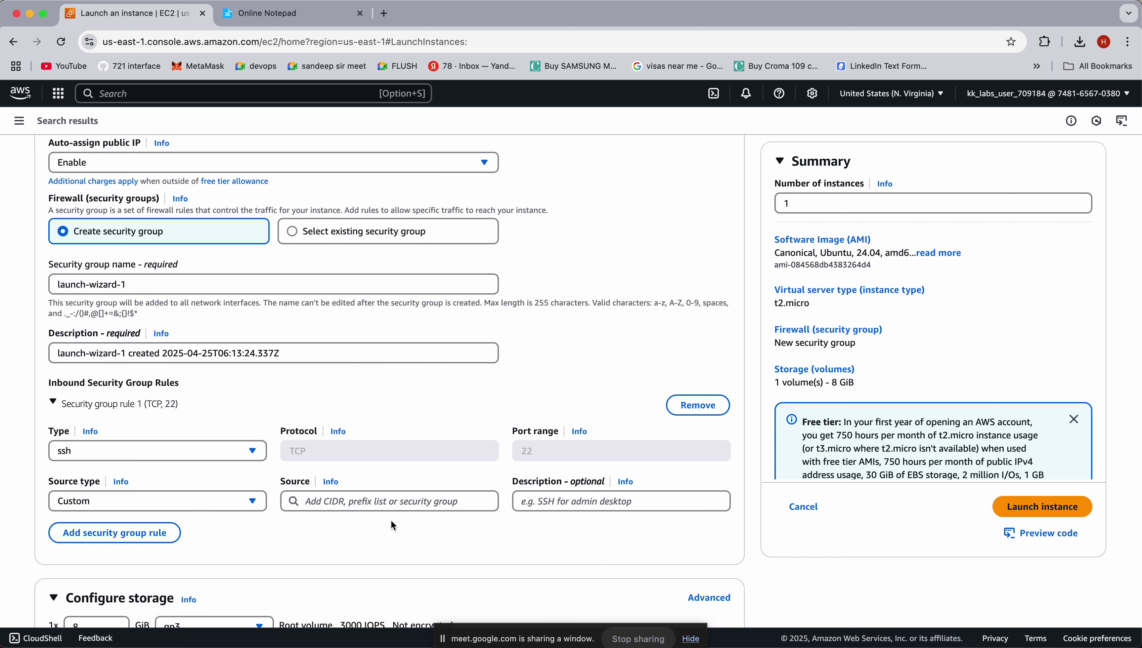
left_click(390, 501)
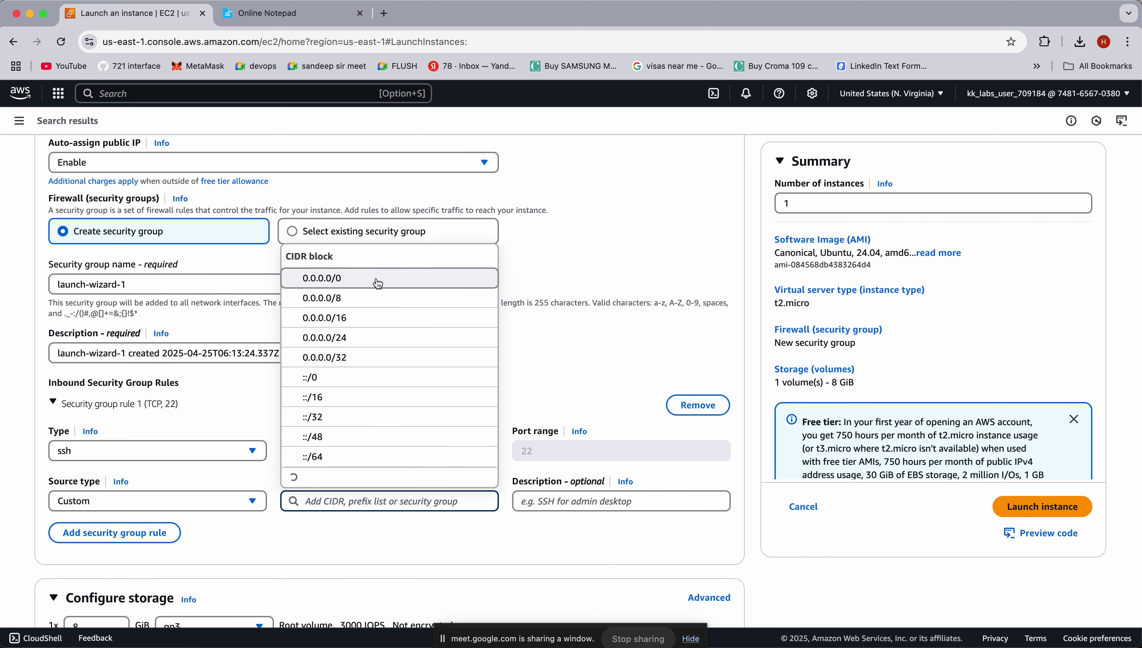
left_click(354, 161)
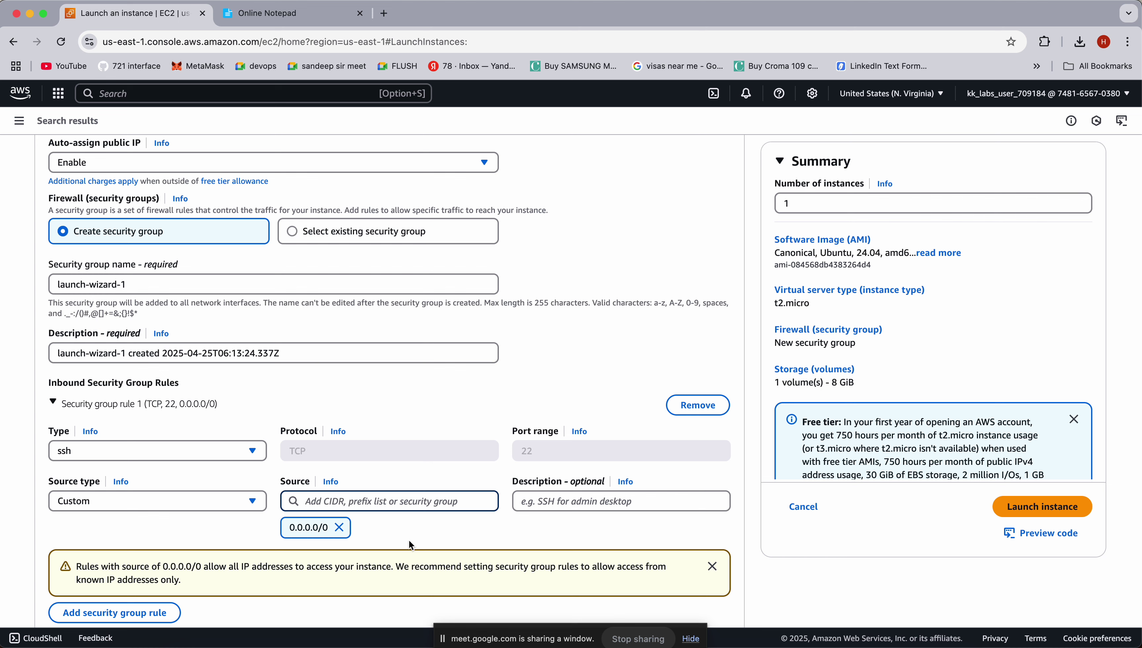
Check the SSH rule's optional description field and the available source type options, keeping Custom as the source type
left_click(551, 506)
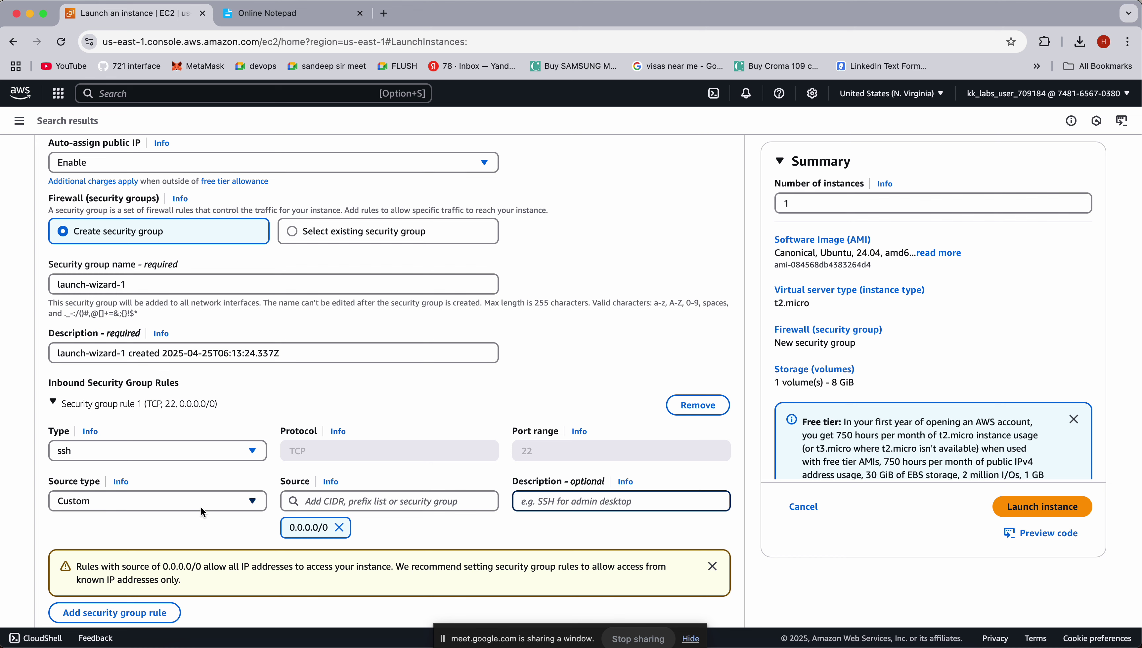
left_click(236, 503)
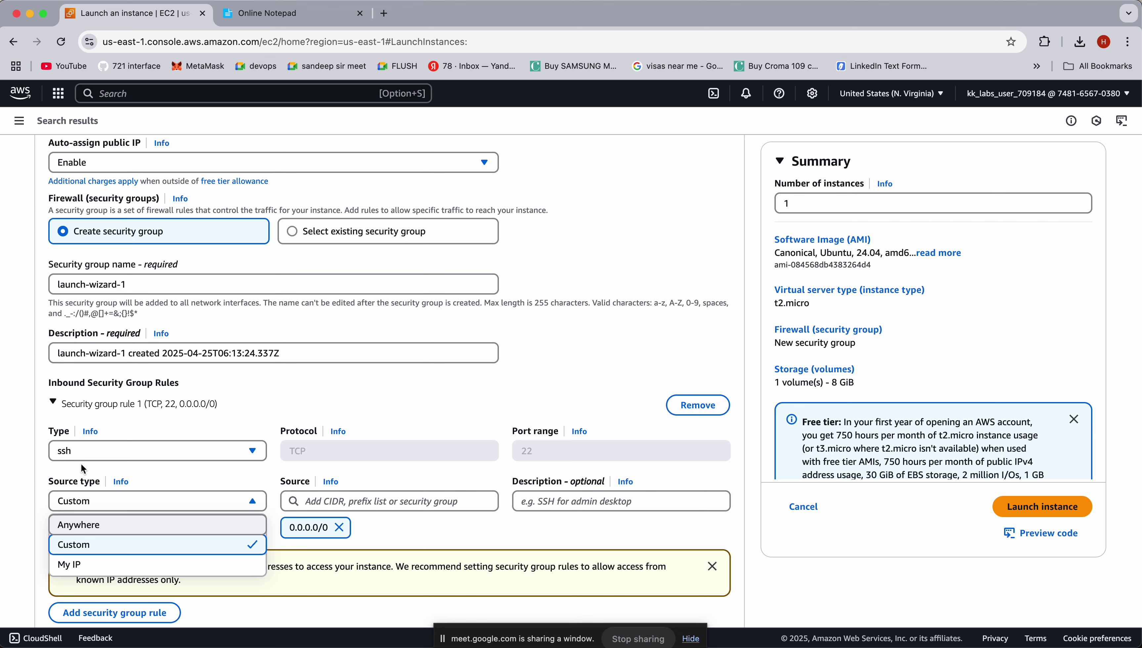
left_click(43, 478)
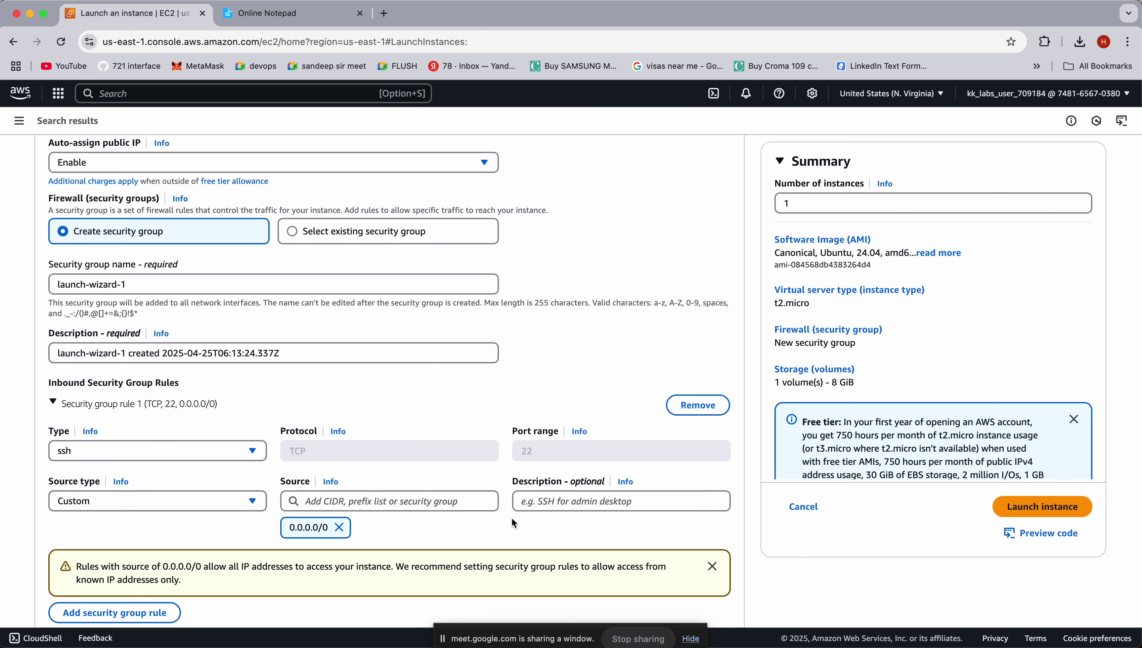
Review the root volume's size, volume type options and free tier note in the storage configuration
scroll(496, 504, "down", 3)
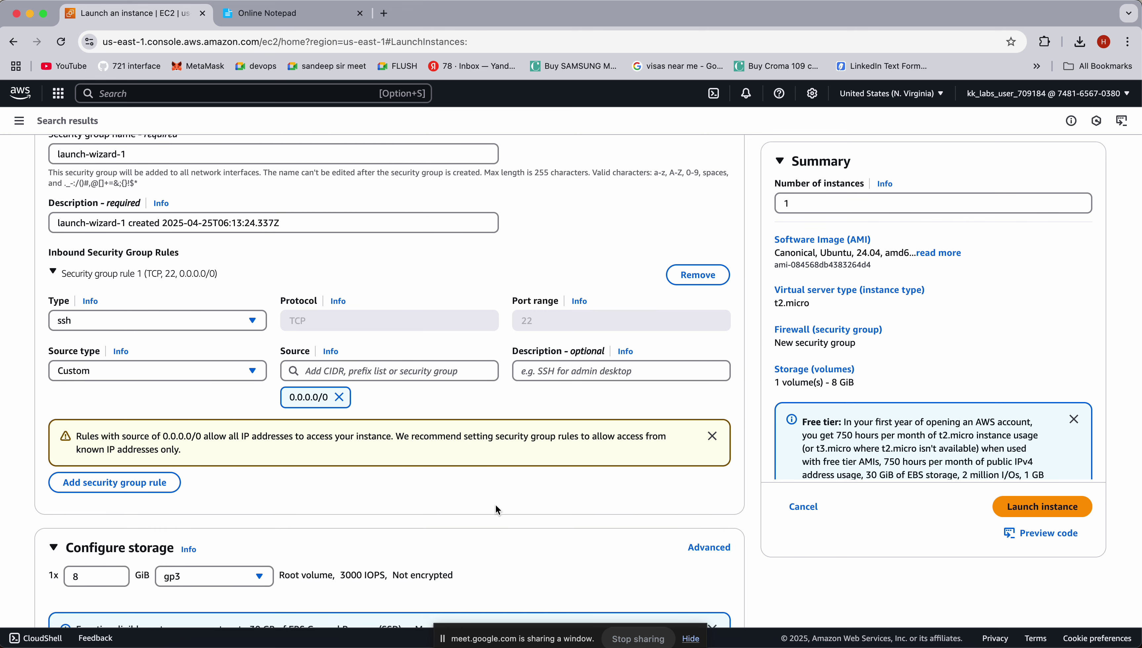
scroll(496, 505, "down", 3)
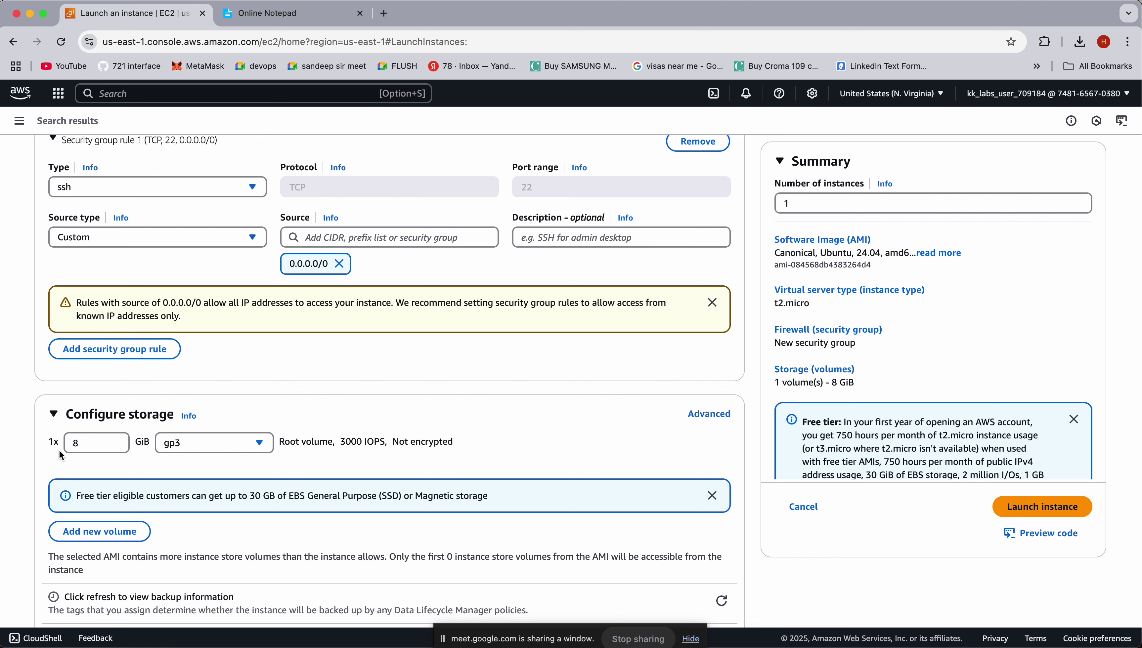
left_click(121, 441)
left_click_drag(78, 497, 294, 494)
left_click(231, 449)
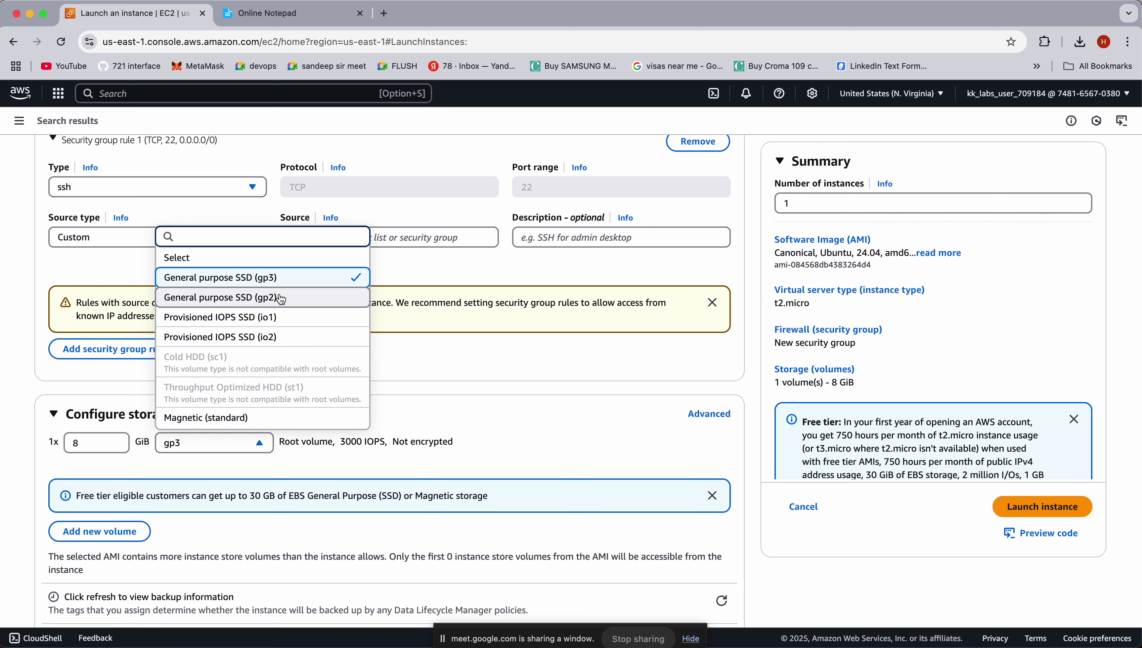
left_click(386, 369)
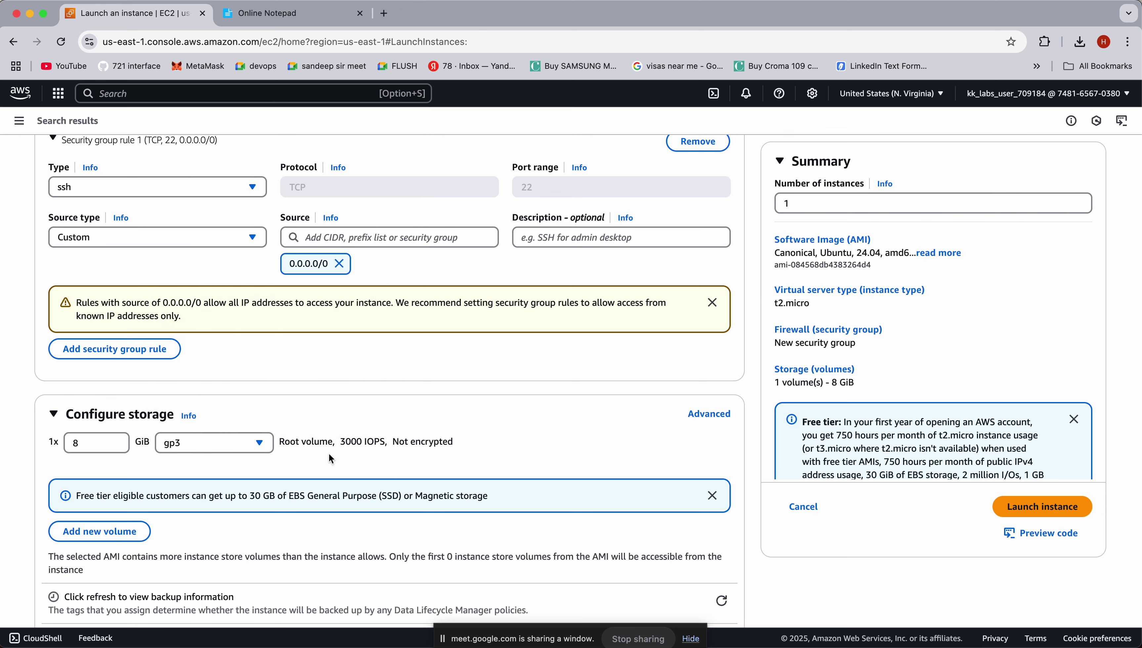
scroll(226, 457, "down", 3)
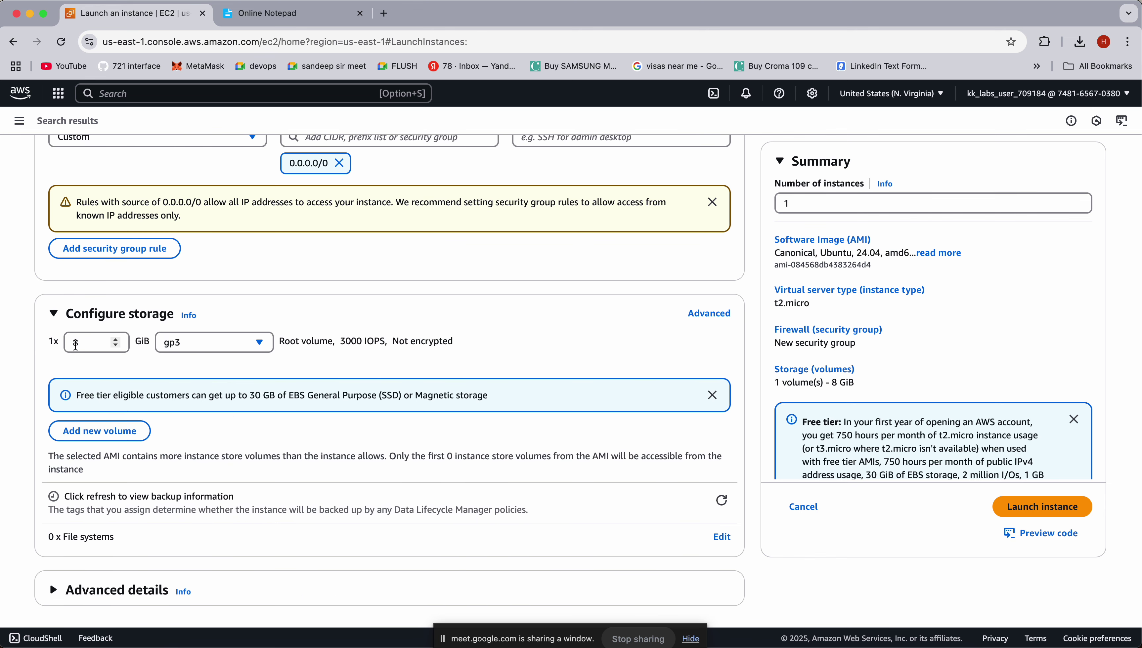
left_click_drag(60, 343, 49, 342)
scroll(214, 449, "down", 1)
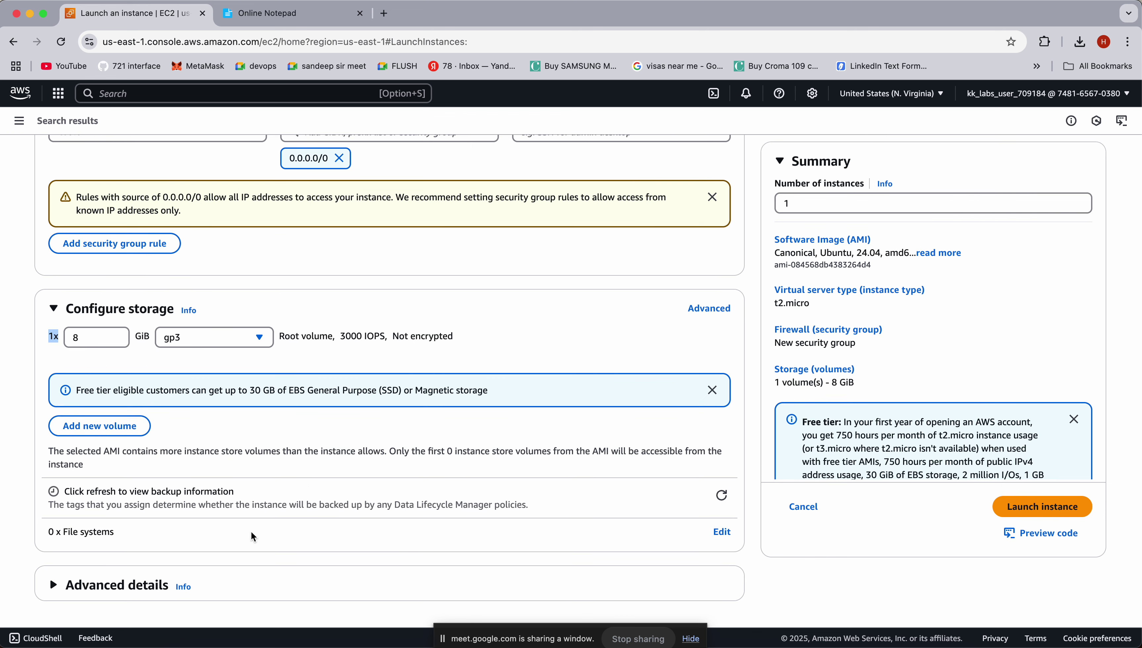
Expand the advanced details and look through the settings from domain join directory to user data
left_click(54, 589)
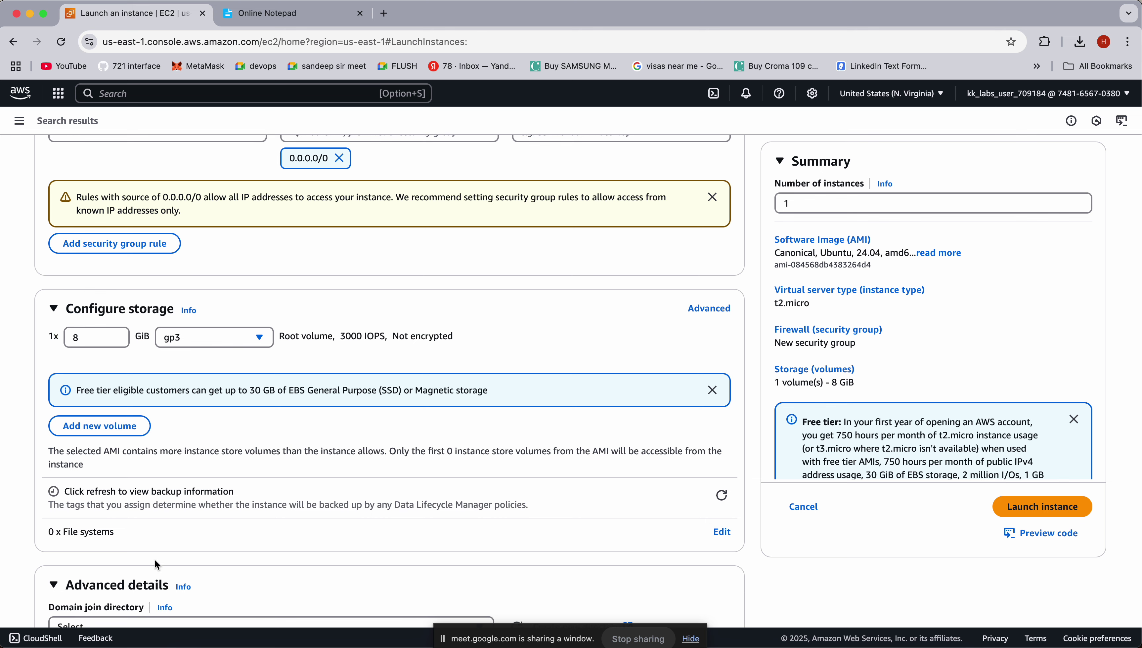
scroll(191, 558, "down", 5)
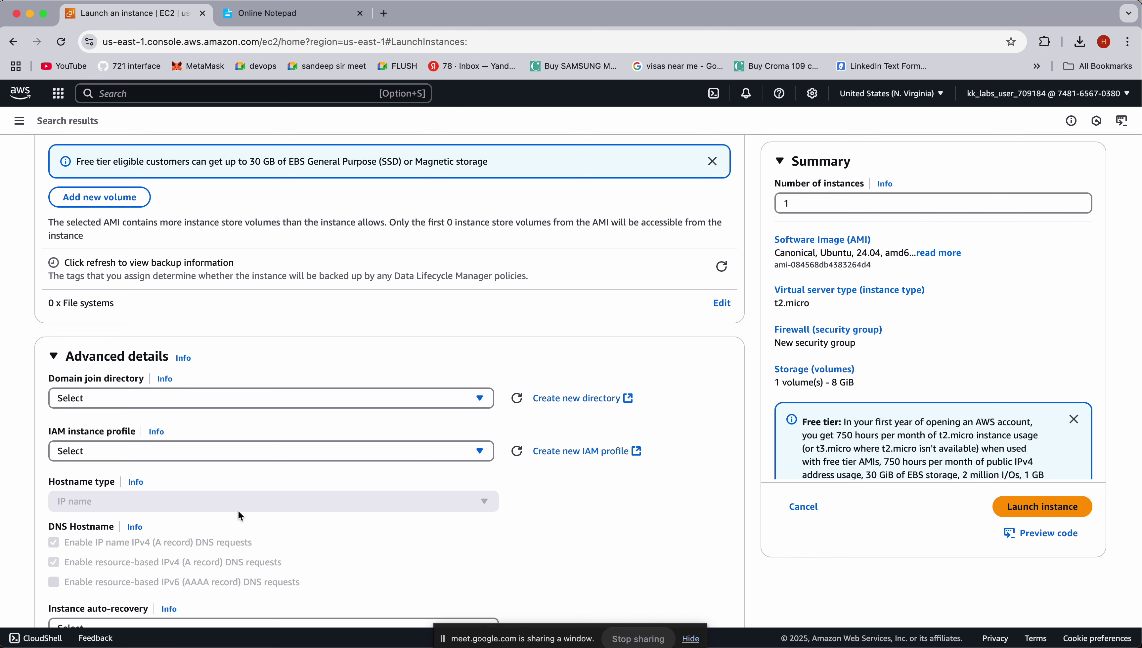
scroll(238, 510, "down", 8)
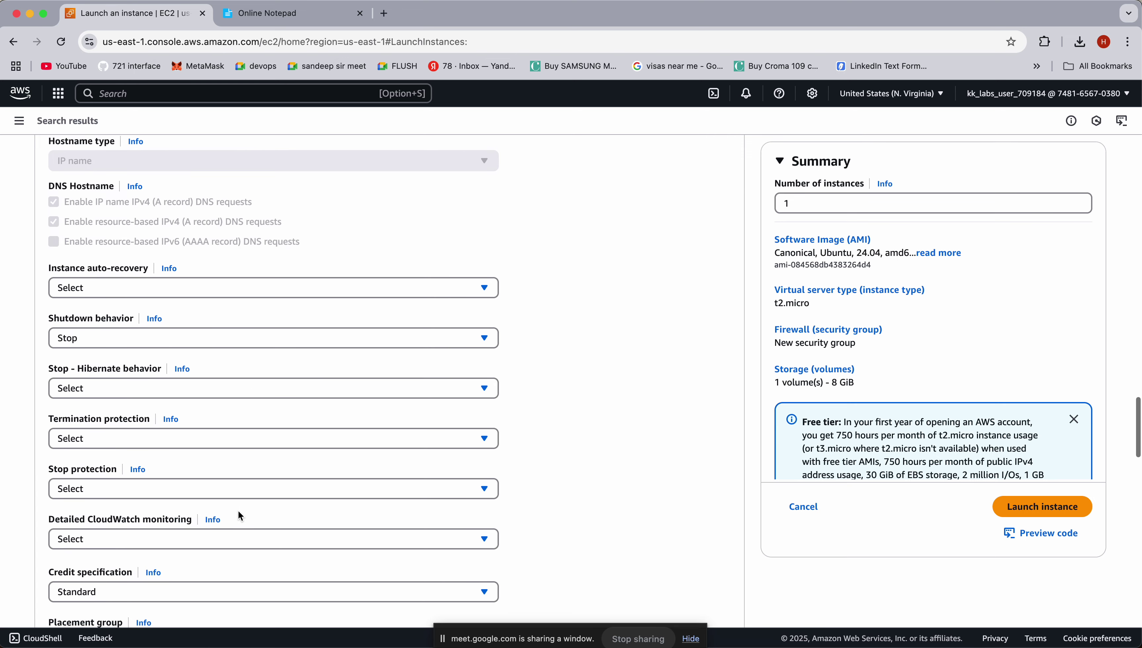
scroll(239, 510, "down", 3)
scroll(239, 511, "down", 3)
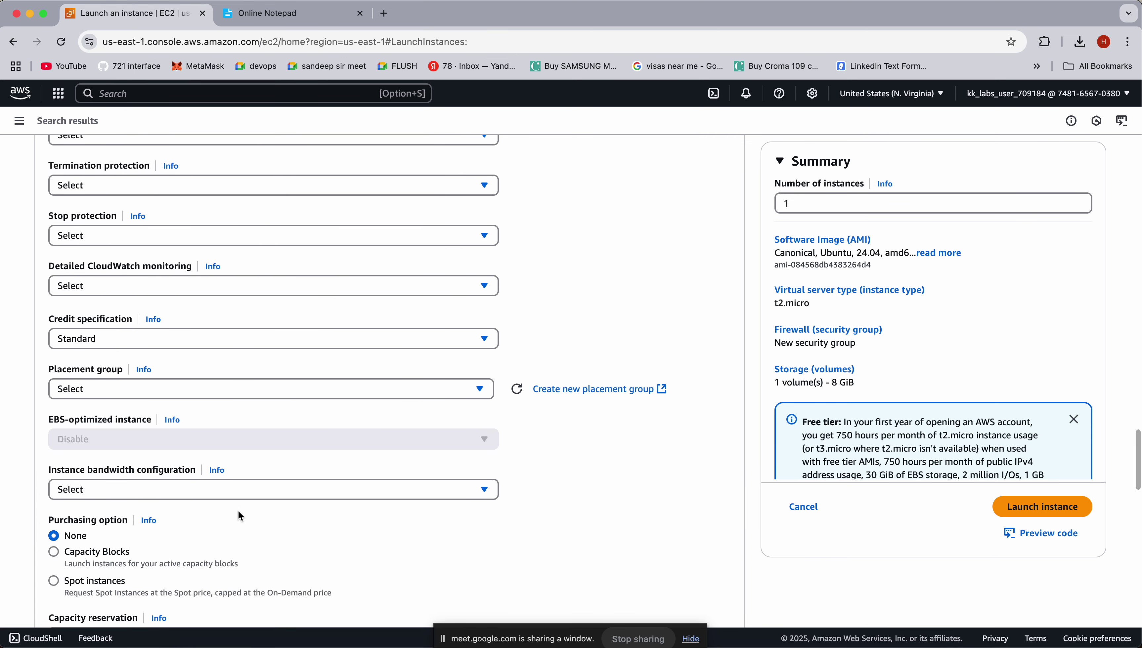
scroll(239, 510, "down", 2)
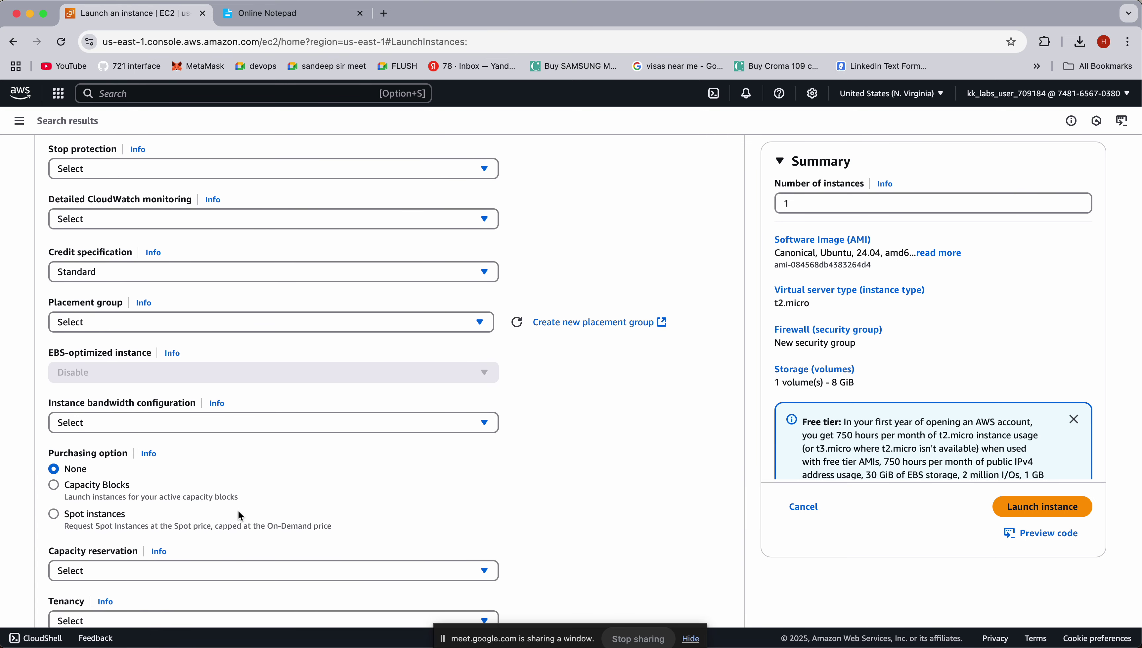
scroll(239, 510, "down", 5)
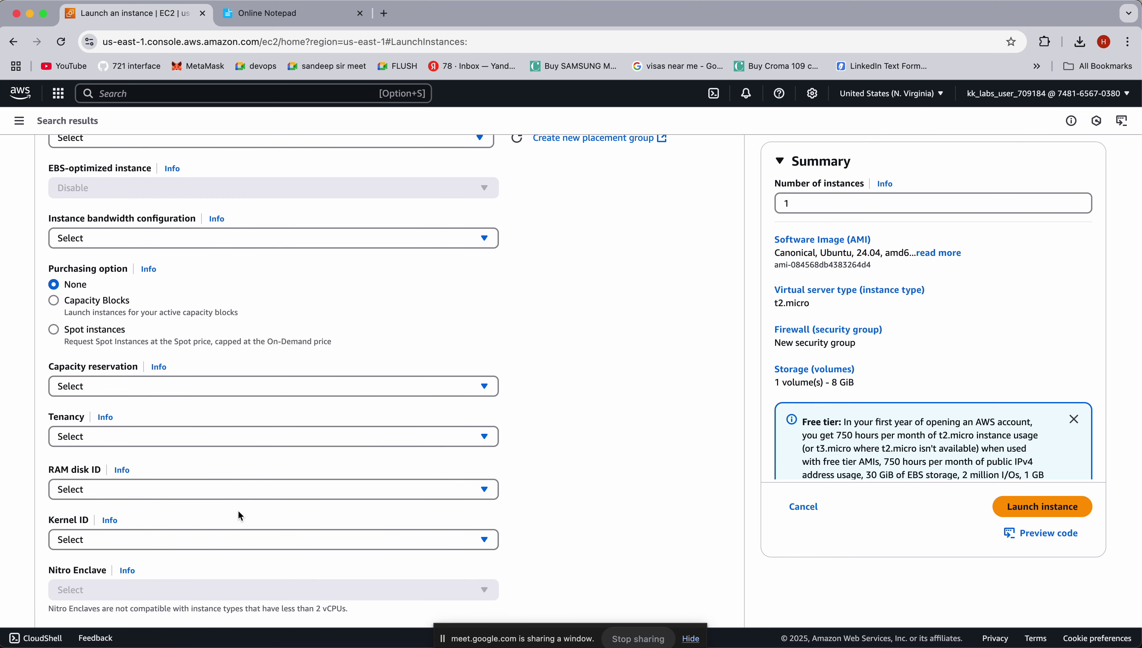
scroll(239, 511, "down", 3)
scroll(238, 511, "down", 5)
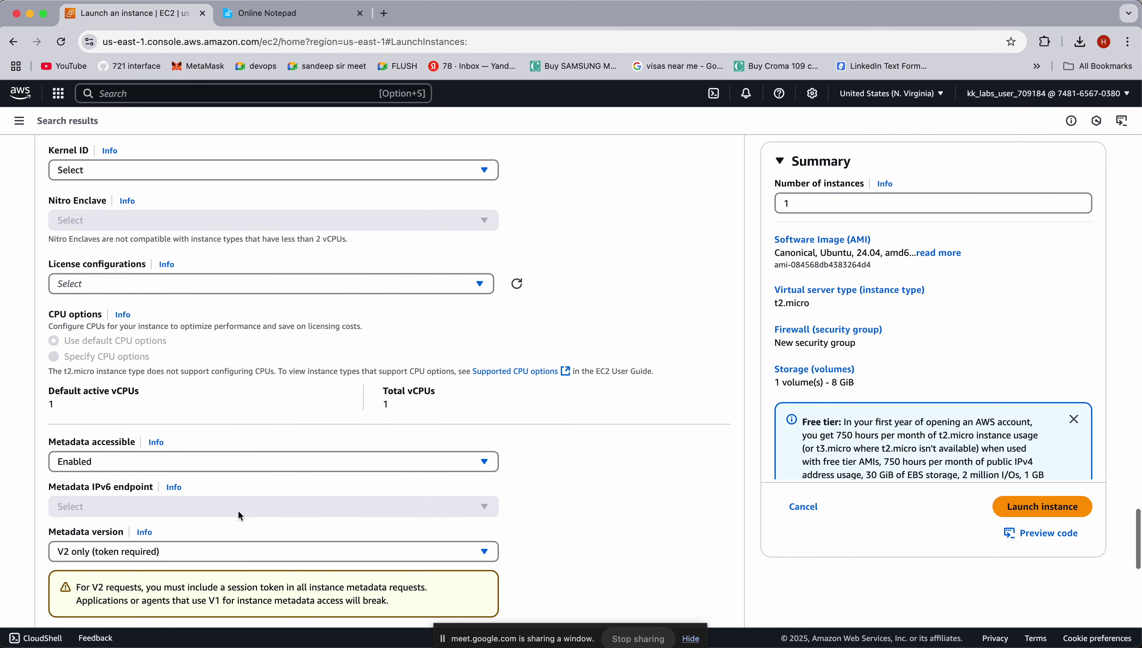
scroll(239, 510, "down", 3)
scroll(239, 511, "down", 4)
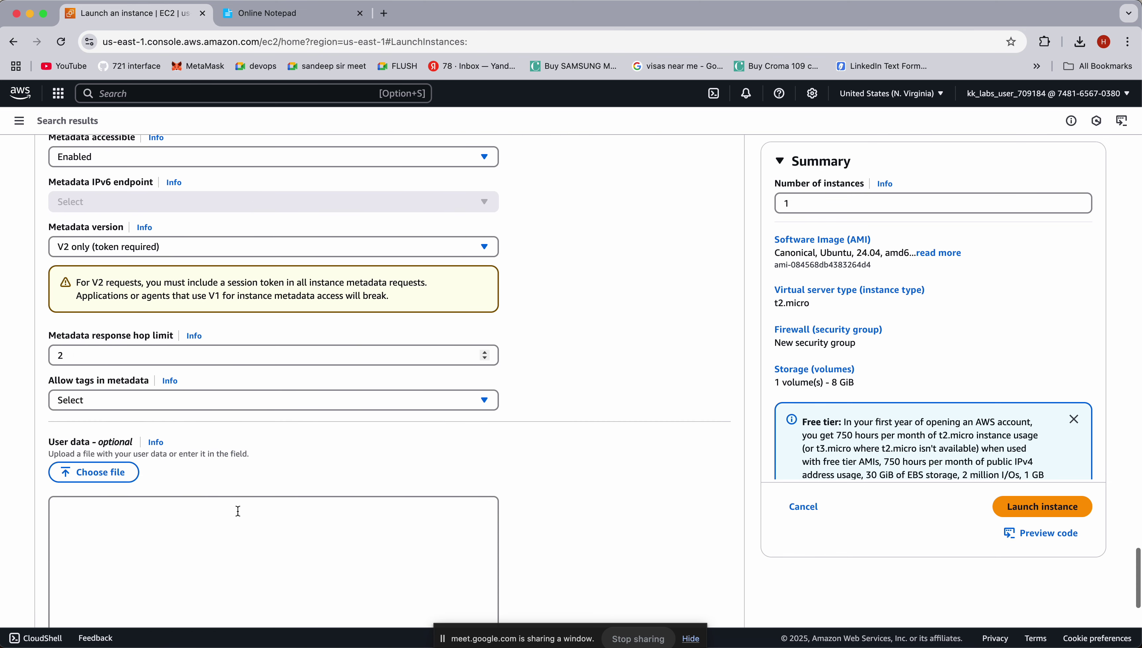
scroll(238, 510, "up", 20)
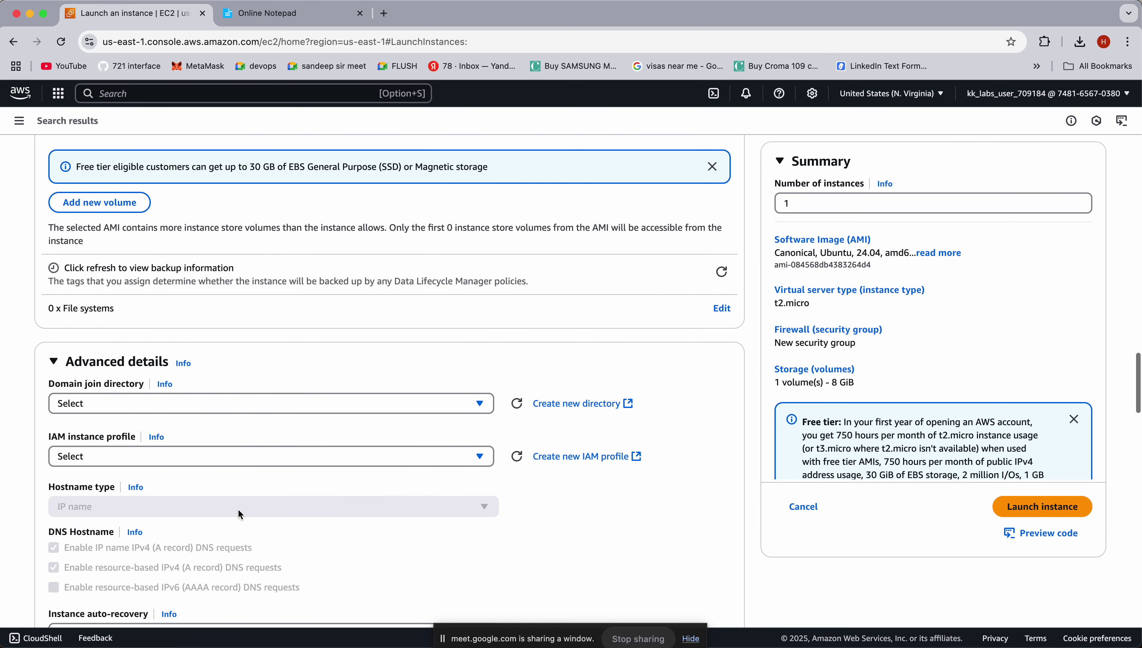
Try Spot instances as the purchasing option in the advanced details
scroll(239, 510, "down", 12)
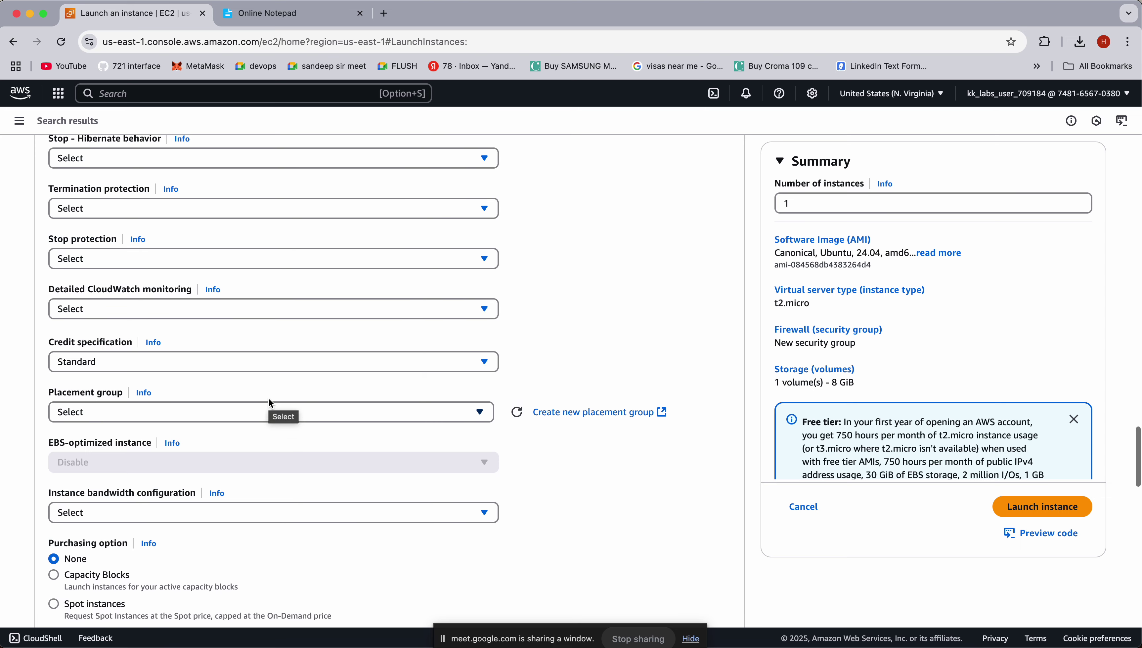
scroll(268, 401, "down", 3)
scroll(136, 523, "down", 4)
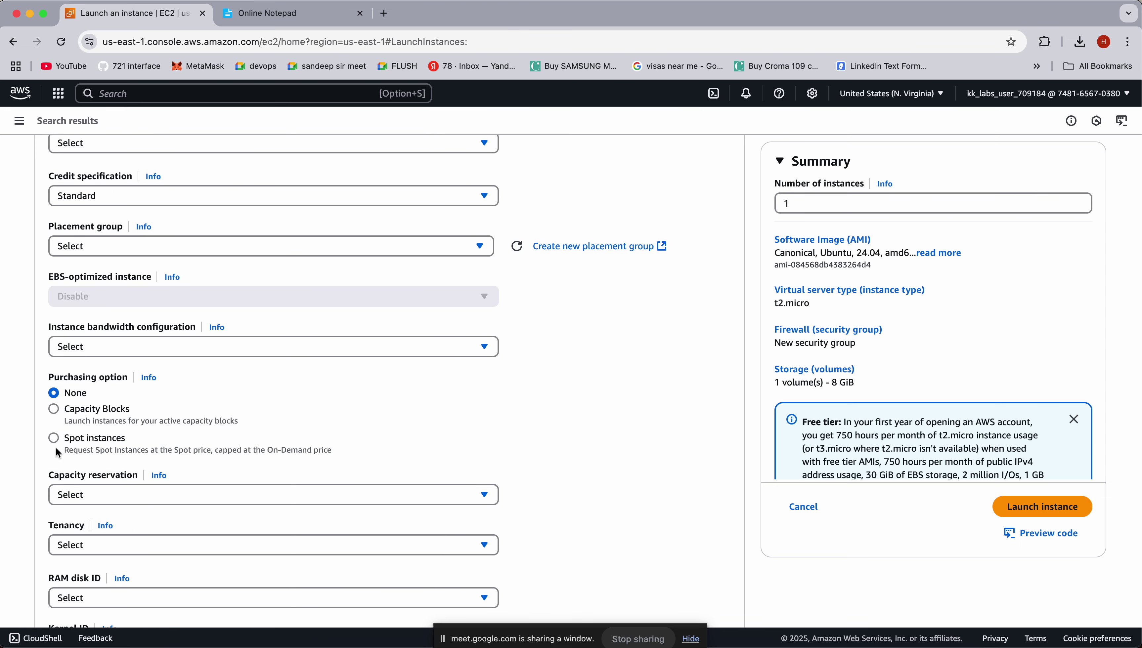
left_click_drag(55, 447, 144, 451)
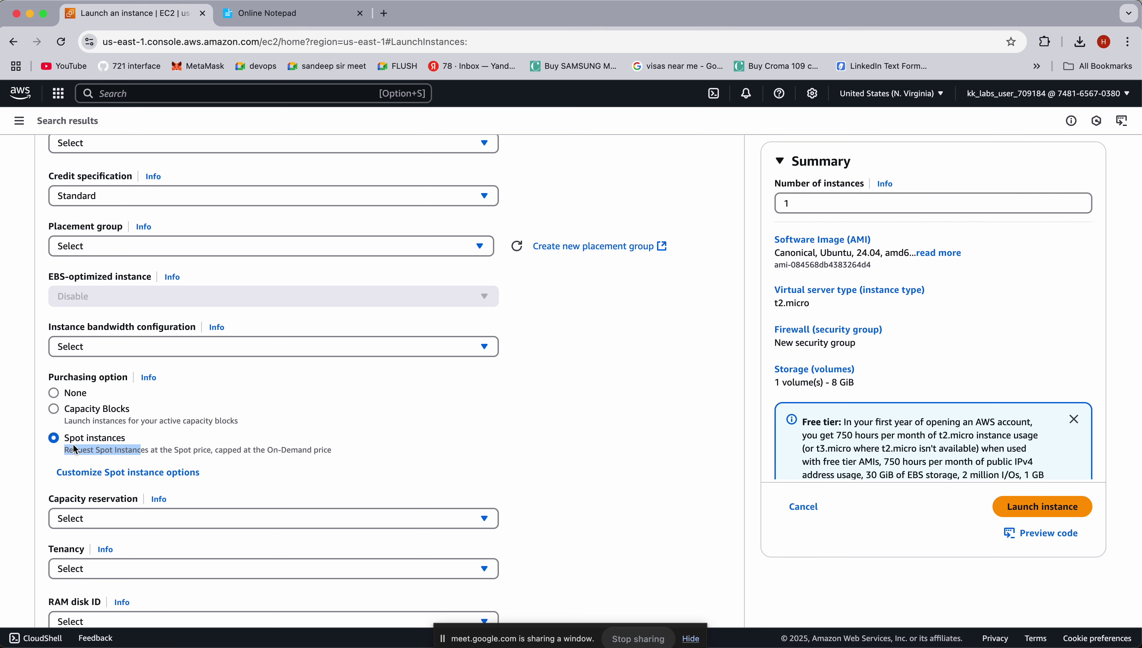
left_click(134, 446)
Check the options for shutdown behavior and stop-hibernate behavior, keeping Stop as the shutdown behavior
scroll(316, 483, "up", 15)
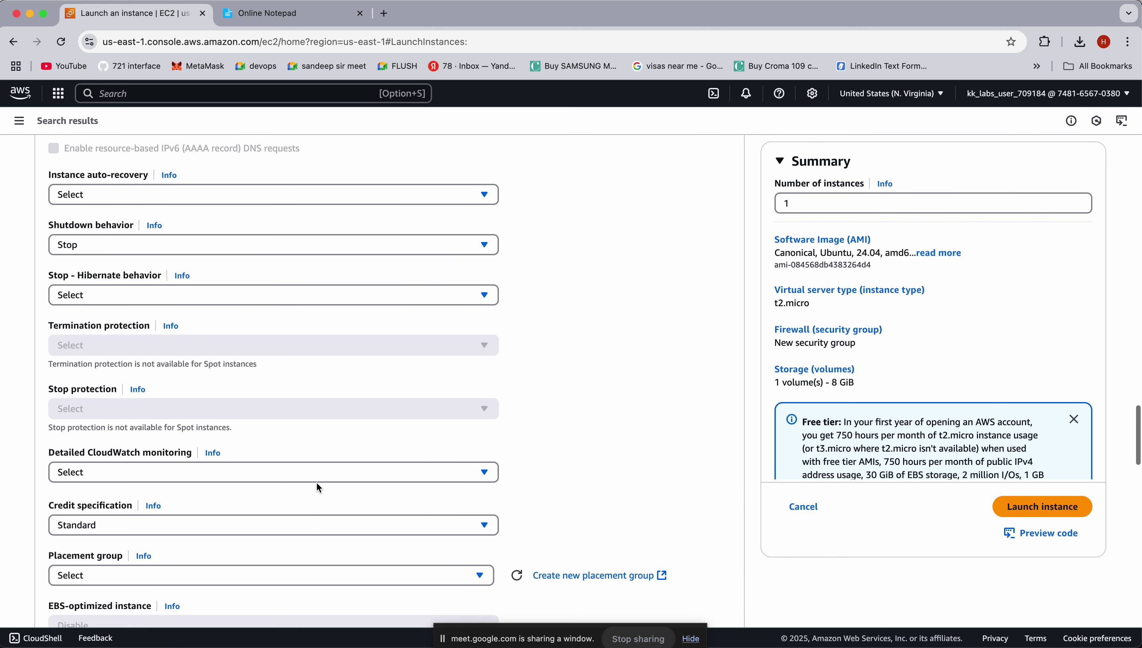
scroll(251, 344, "up", 7)
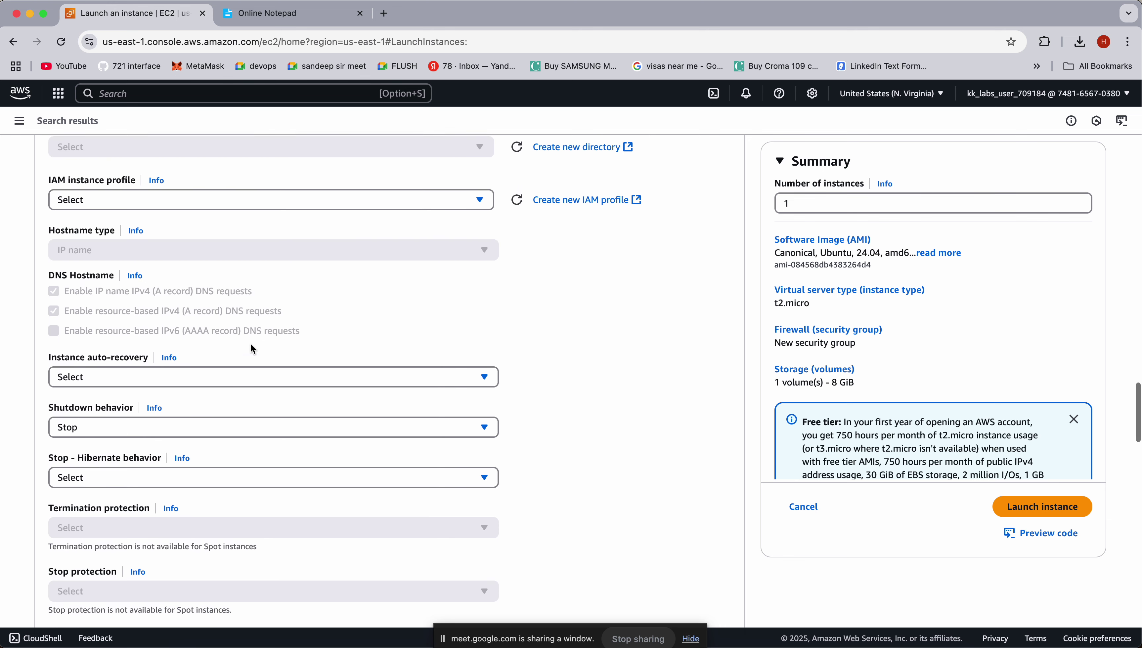
left_click(172, 428)
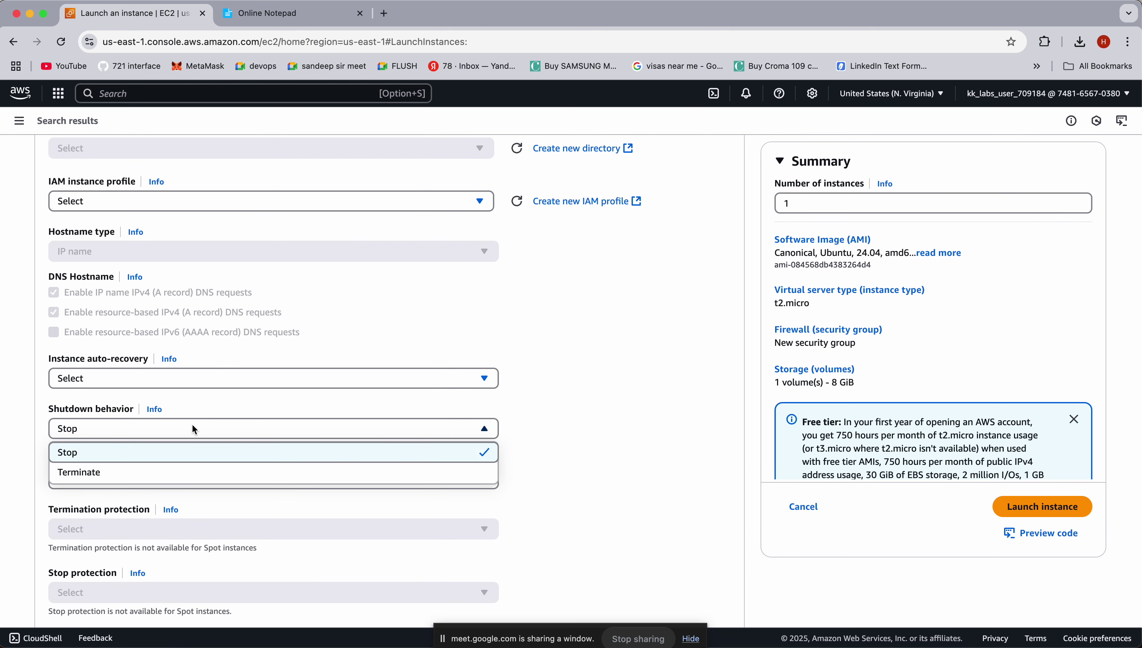
left_click(150, 450)
left_click(192, 476)
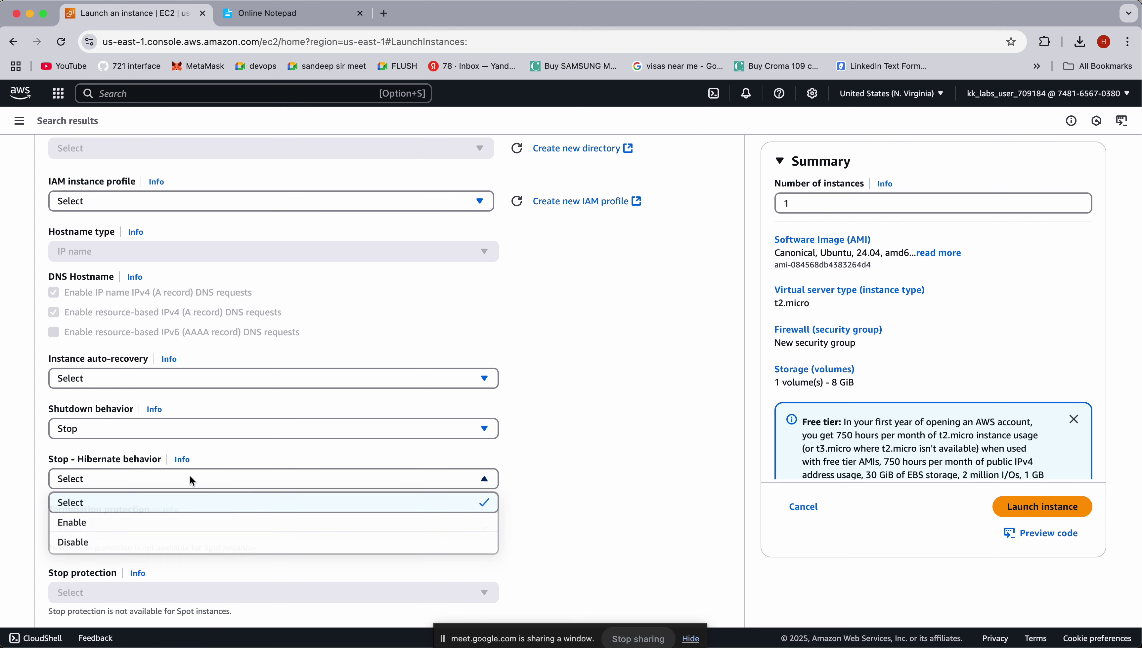
left_click(459, 349)
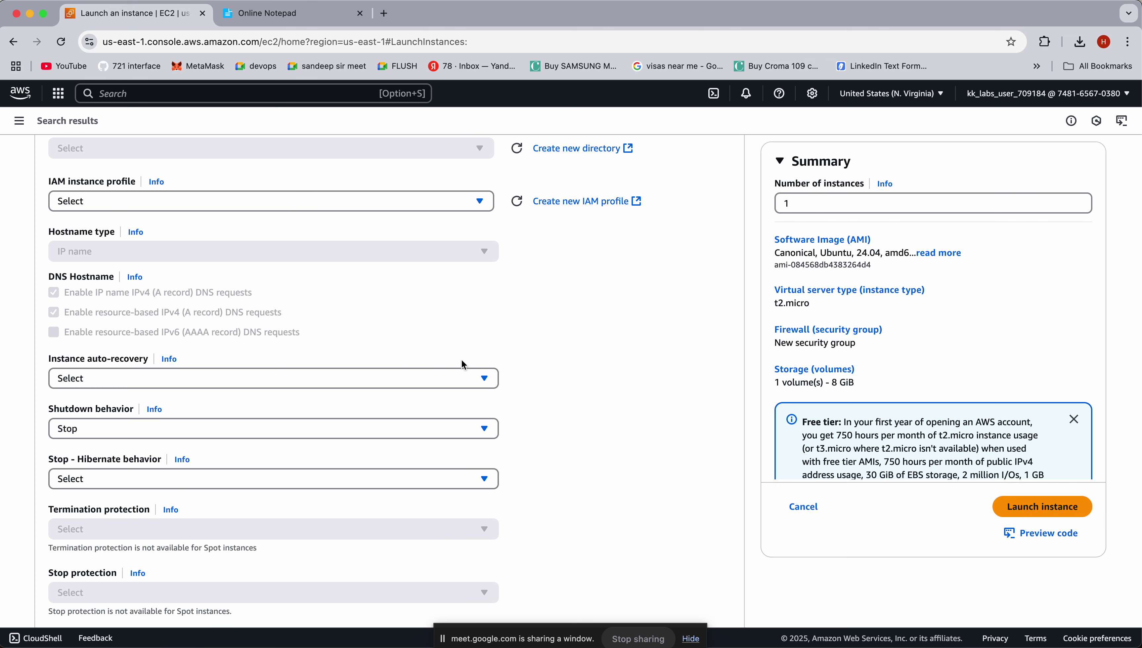
Set the purchasing option back to None and launch the Tutorial-ec2 instance
scroll(414, 480, "down", 15)
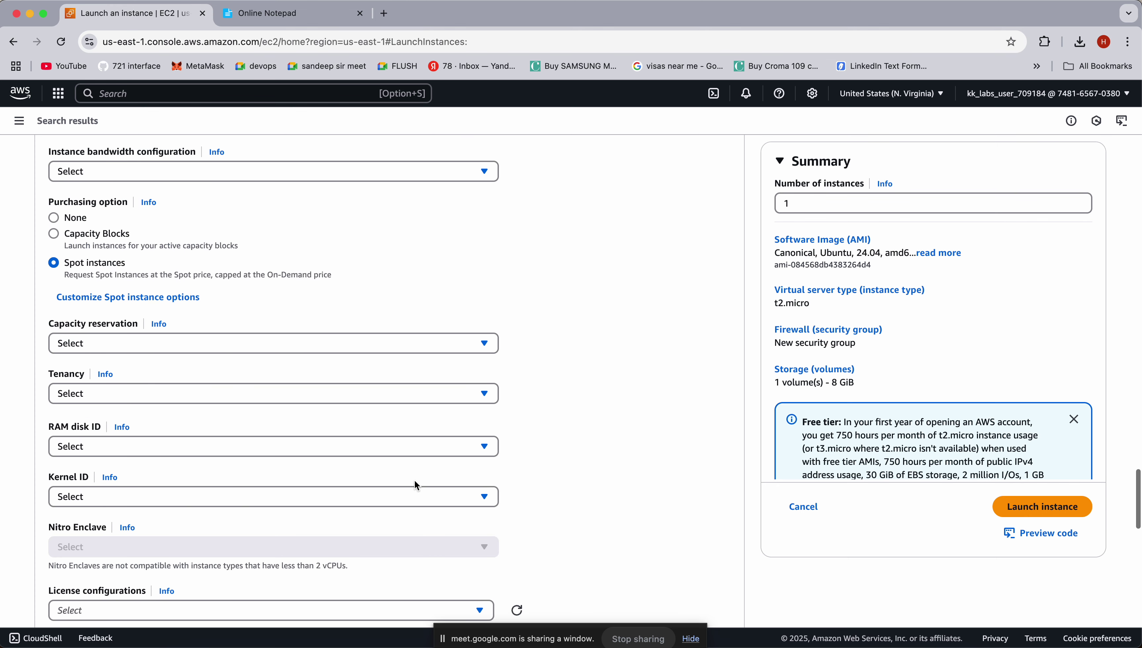
left_click(54, 219)
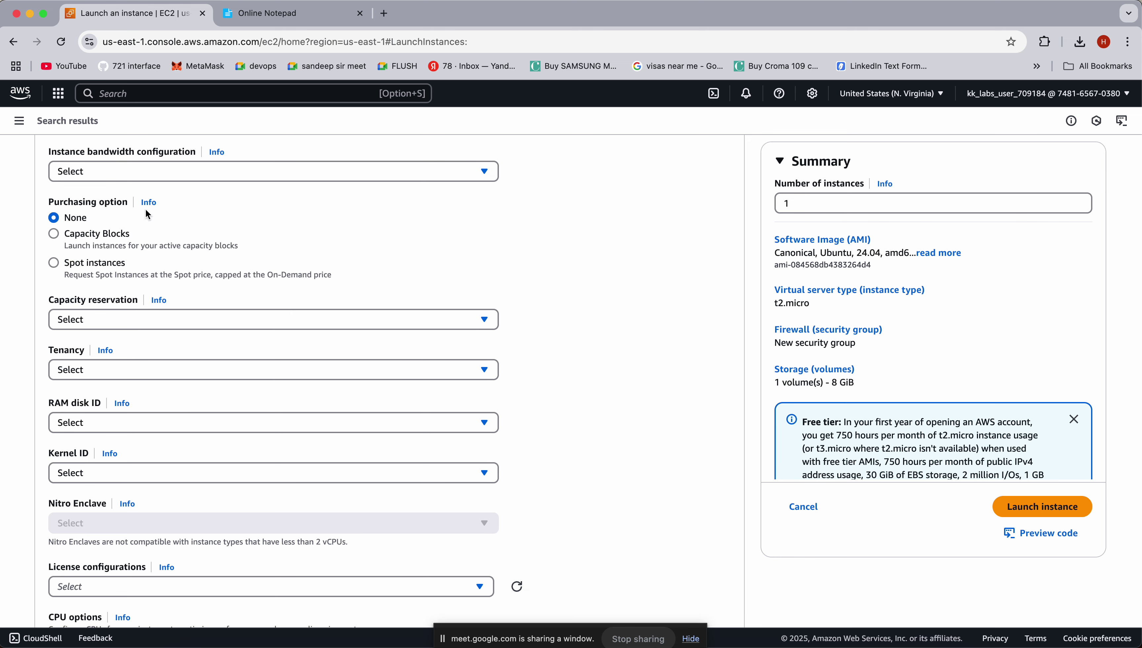
scroll(320, 237, "up", 10)
scroll(320, 232, "up", 15)
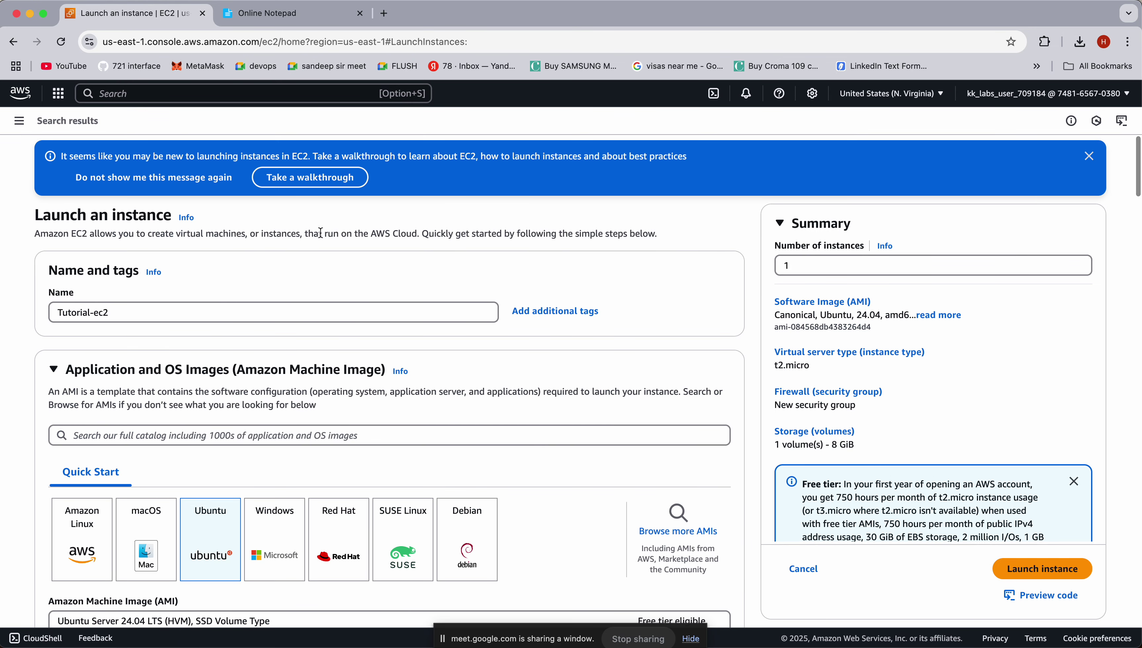
left_click(1028, 570)
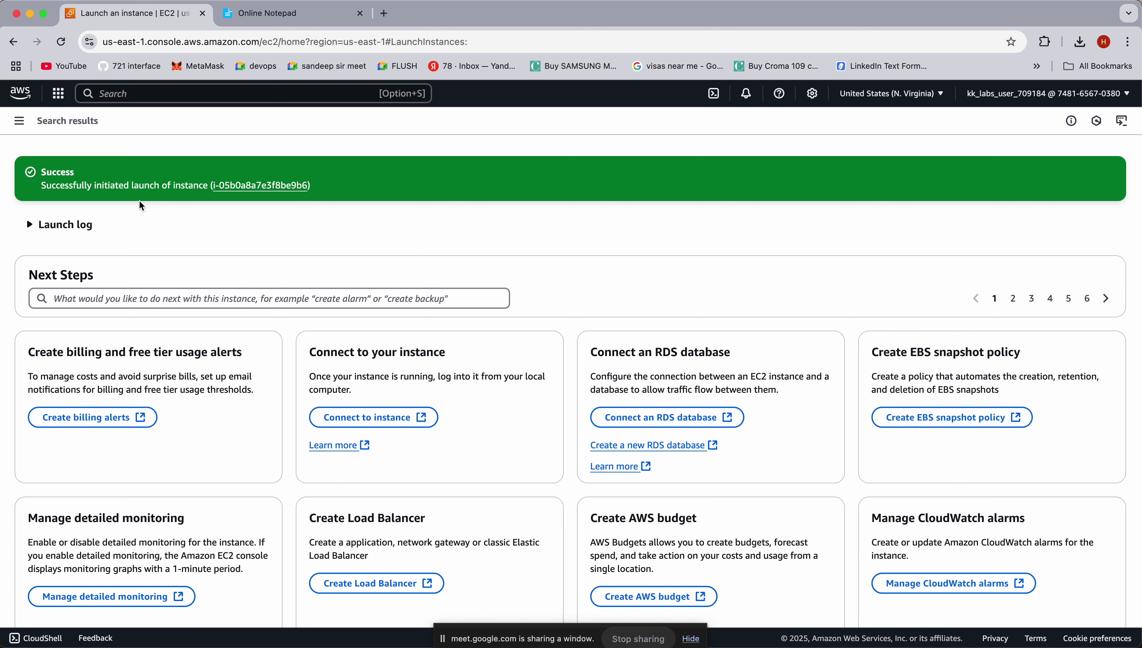
Open the newly launched instance in the instances list and check its alarm details
left_click(256, 188)
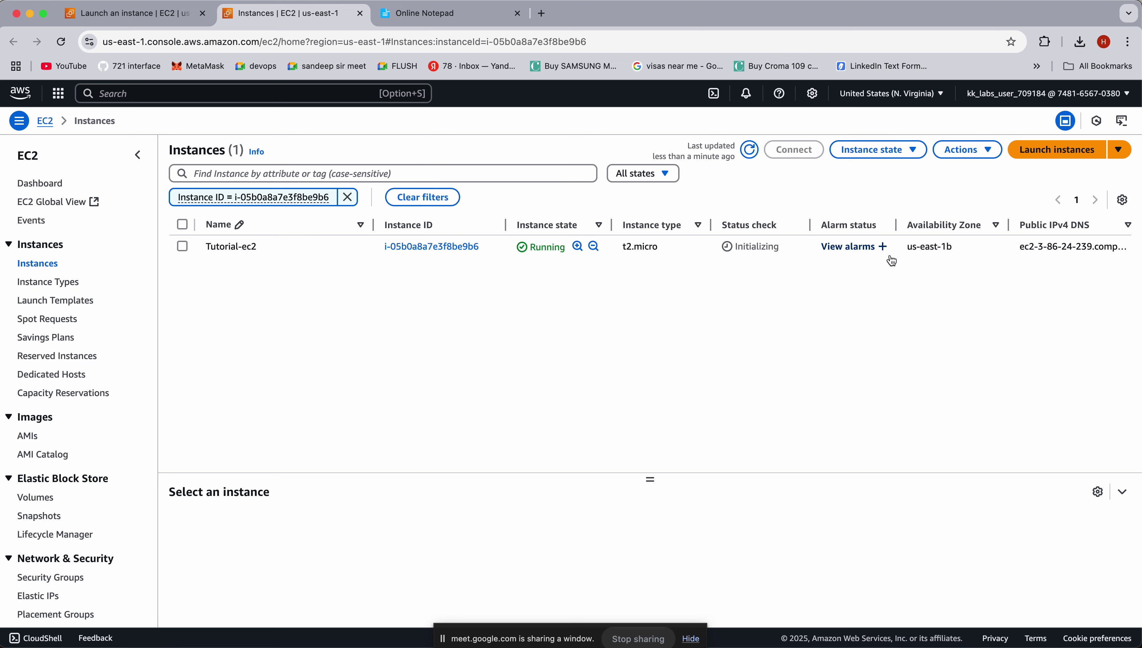
left_click(861, 248)
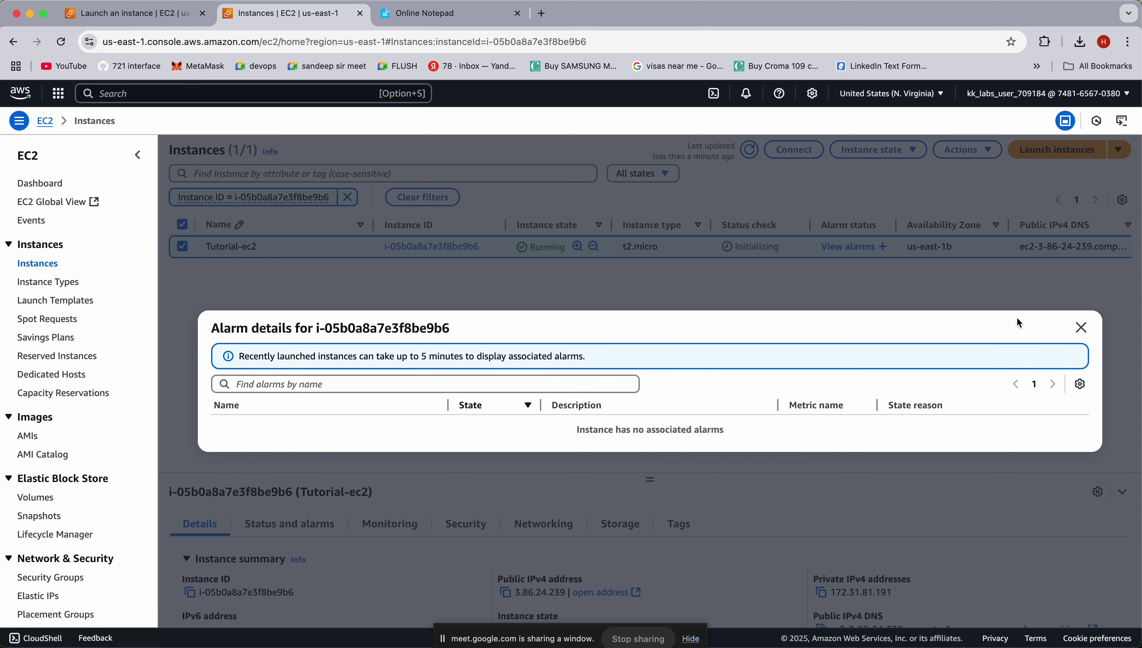
left_click(1080, 328)
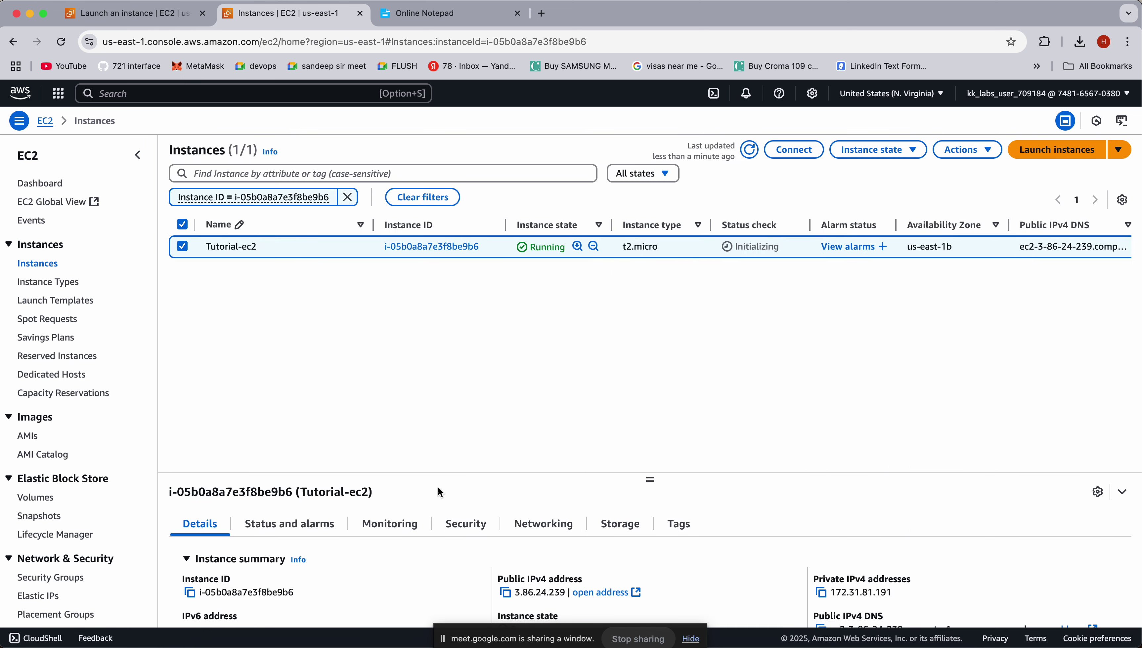
Look through the monitoring graphs of Tutorial-ec2 in an enlarged details pane
left_click(388, 524)
scroll(388, 525, "down", 5)
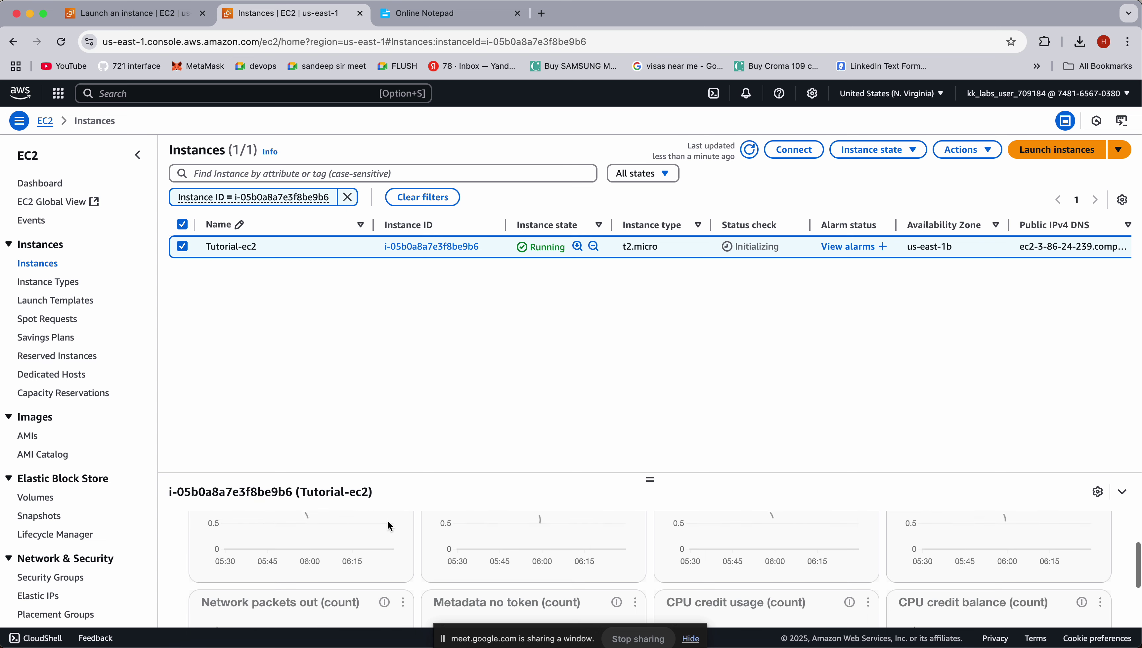
left_click_drag(649, 482, 650, 373)
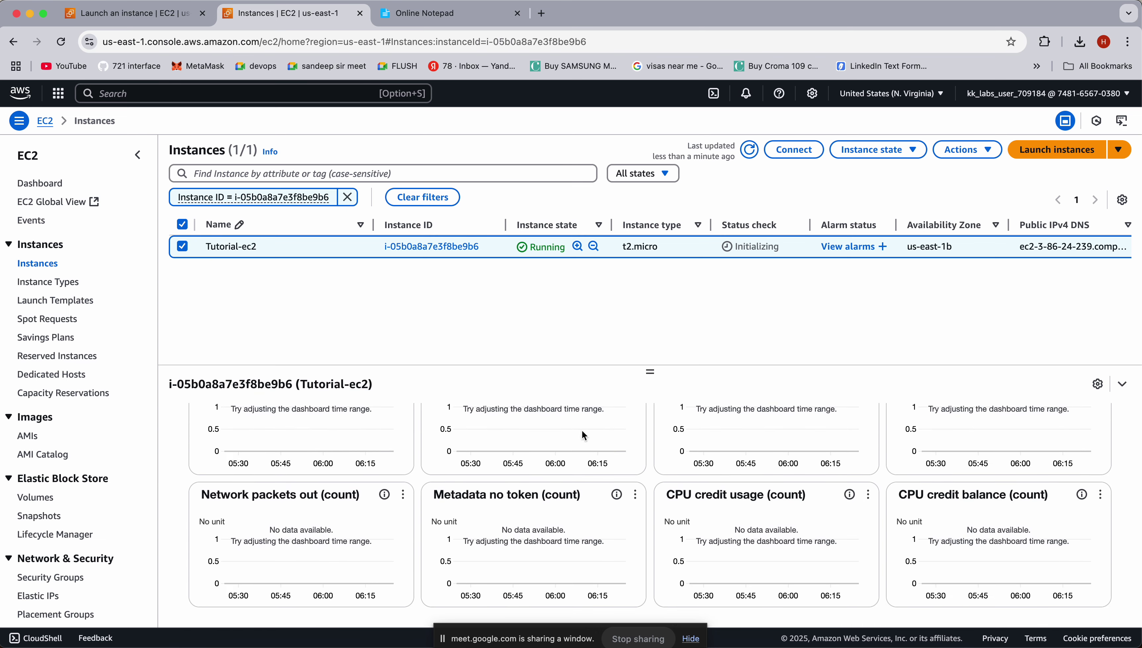
Shrink the details pane below the instances list and check the Availability Zone of Tutorial-ec2
scroll(537, 457, "up", 5)
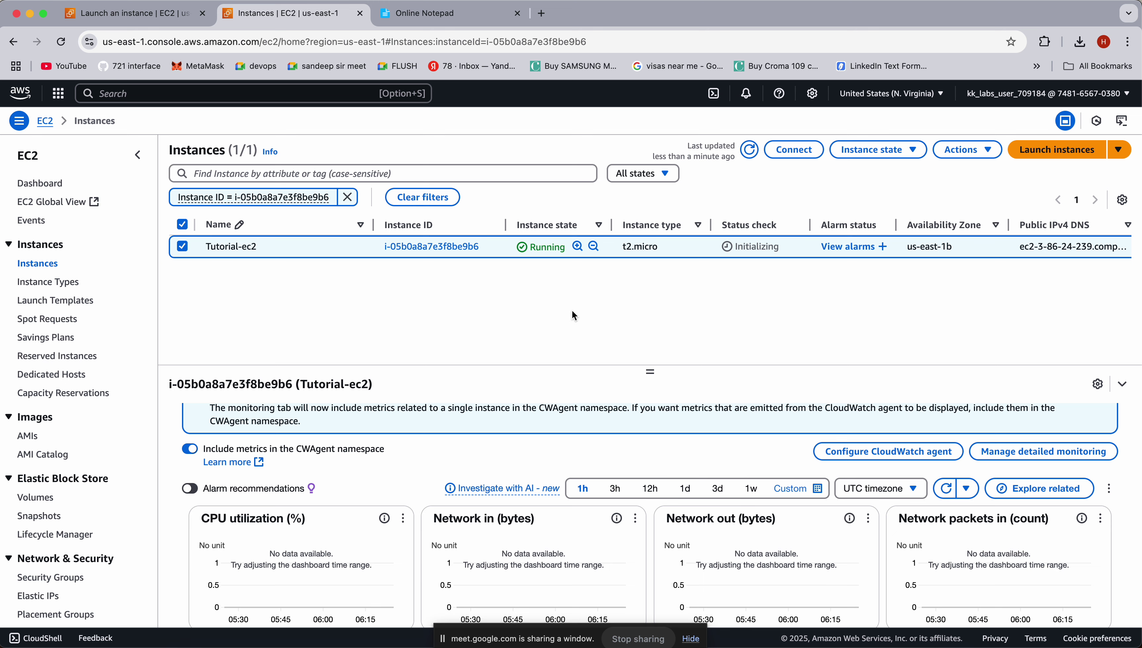
left_click_drag(650, 372, 650, 492)
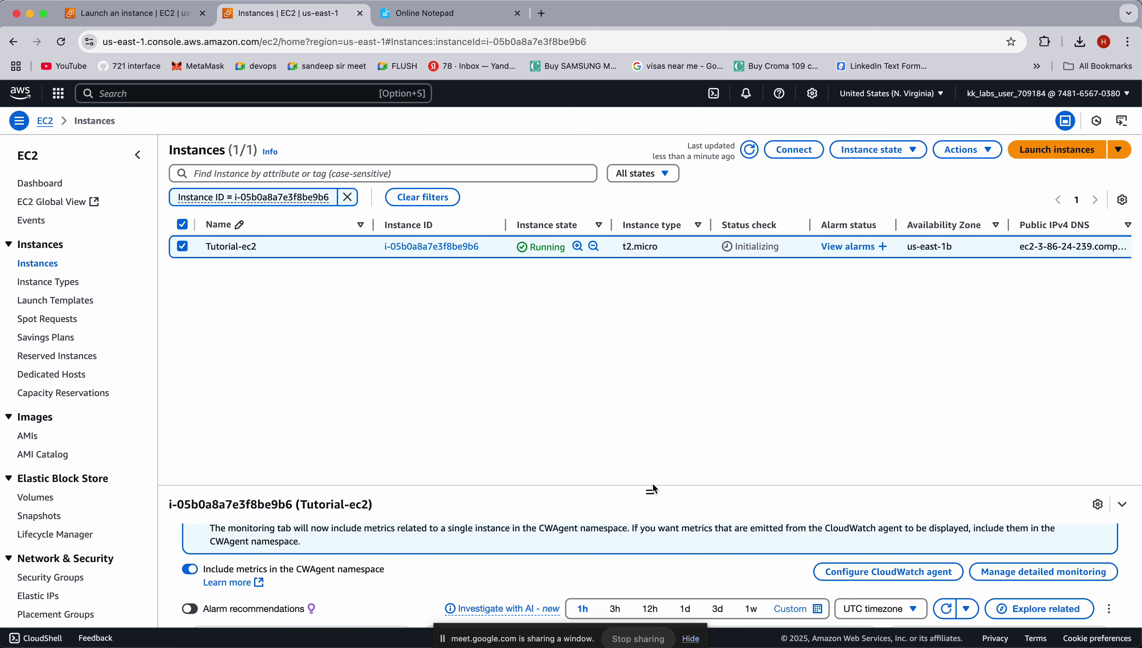
scroll(815, 247, "right", 3)
scroll(815, 247, "right", 2)
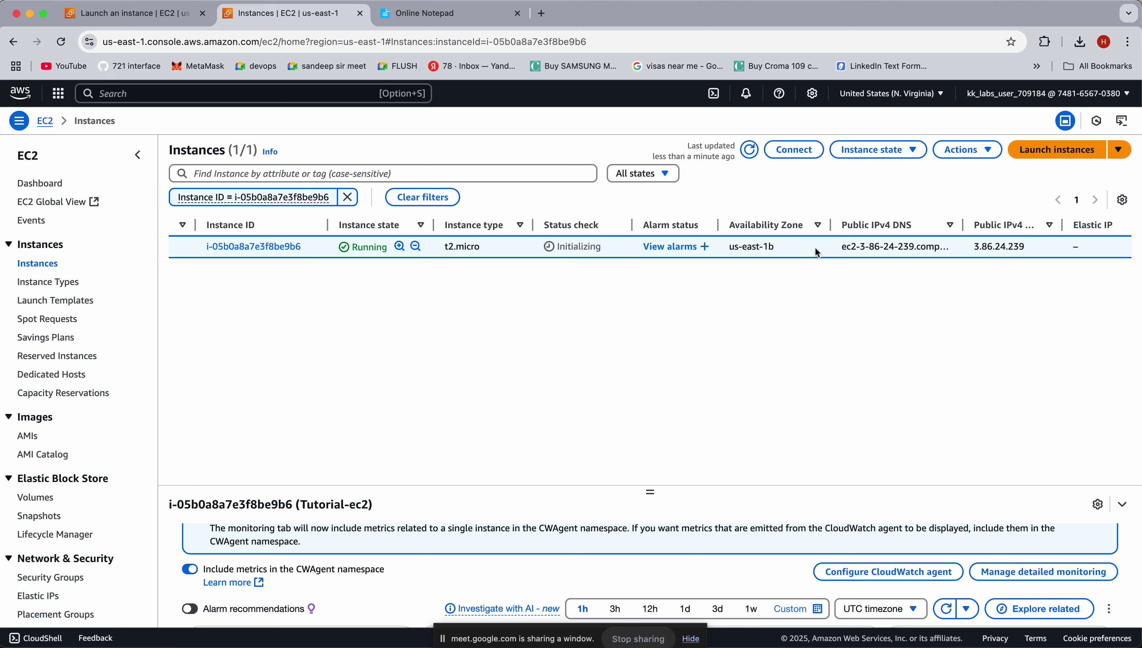
left_click_drag(727, 248, 787, 249)
left_click(781, 268)
left_click_drag(775, 239, 708, 248)
scroll(777, 246, "right", 4)
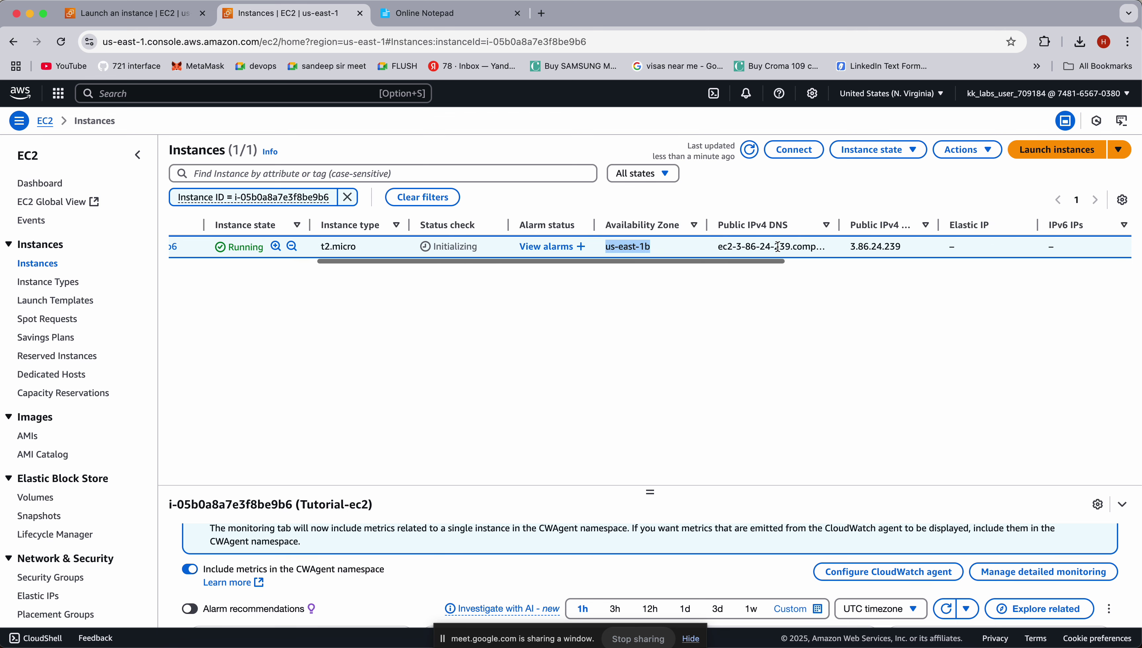
Check the public IPv4 and private IP addresses of Tutorial-ec2 in the instances list
left_click_drag(673, 248, 871, 247)
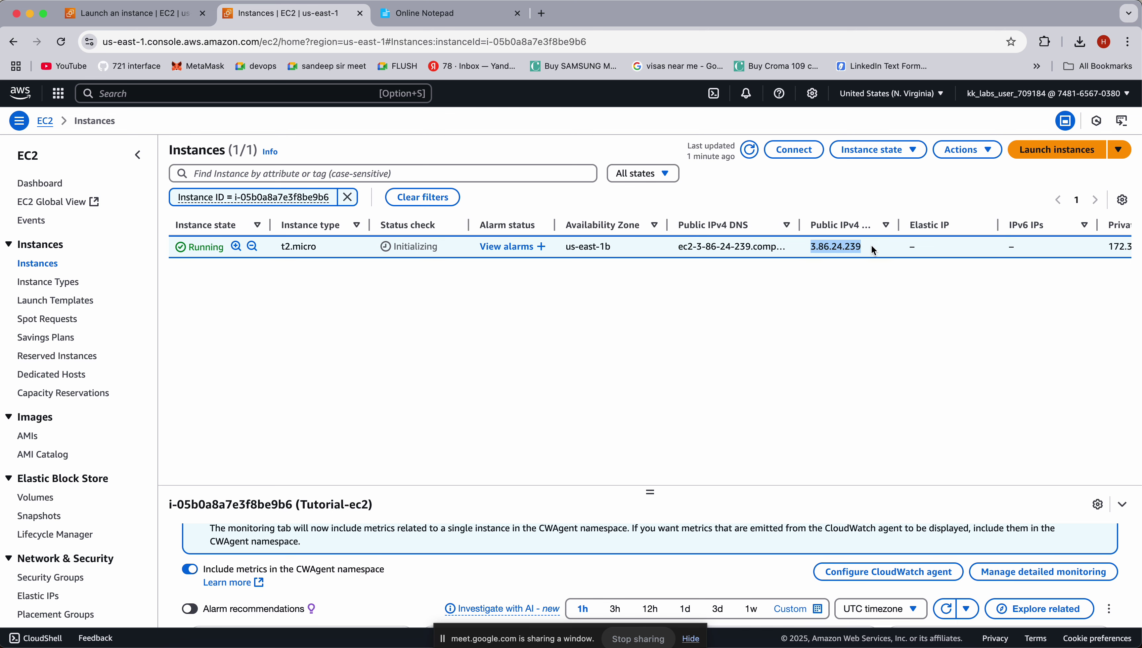
scroll(871, 245, "right", 3)
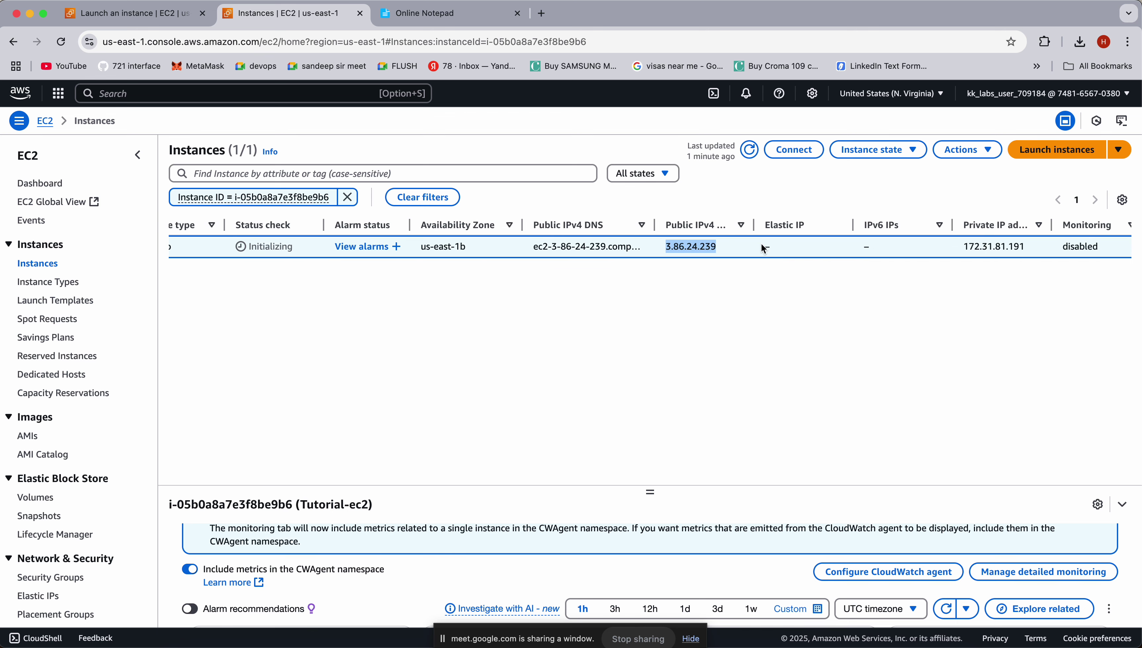
left_click_drag(761, 245, 907, 249)
scroll(881, 247, "right", 3)
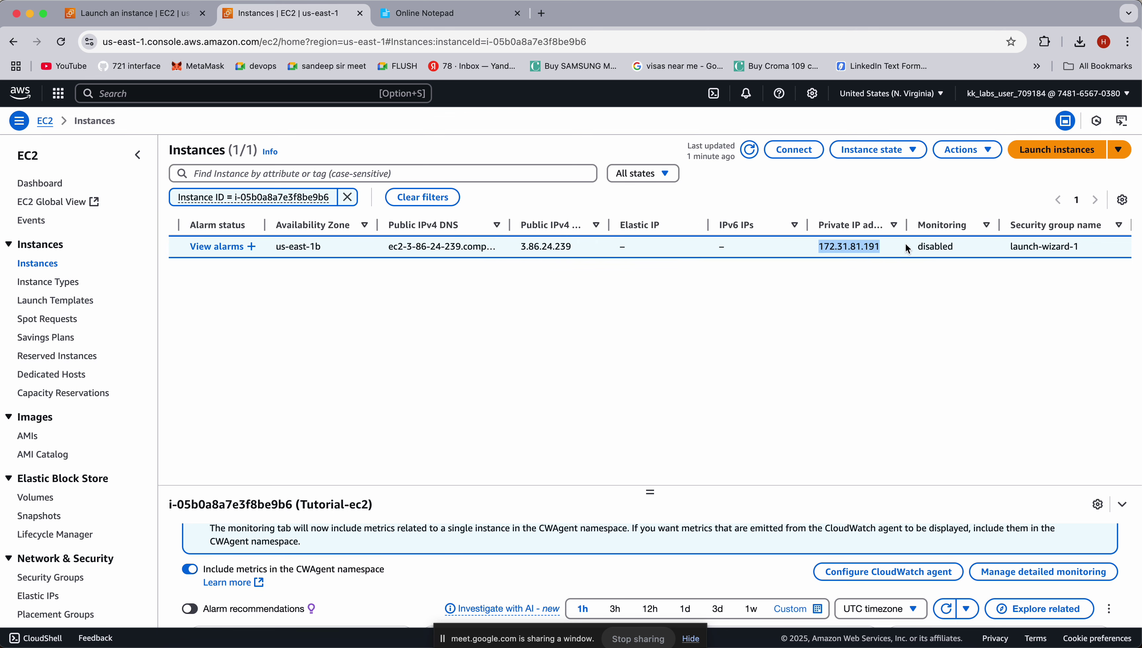
left_click(826, 252)
left_click_drag(810, 249, 881, 250)
scroll(699, 245, "right", 4)
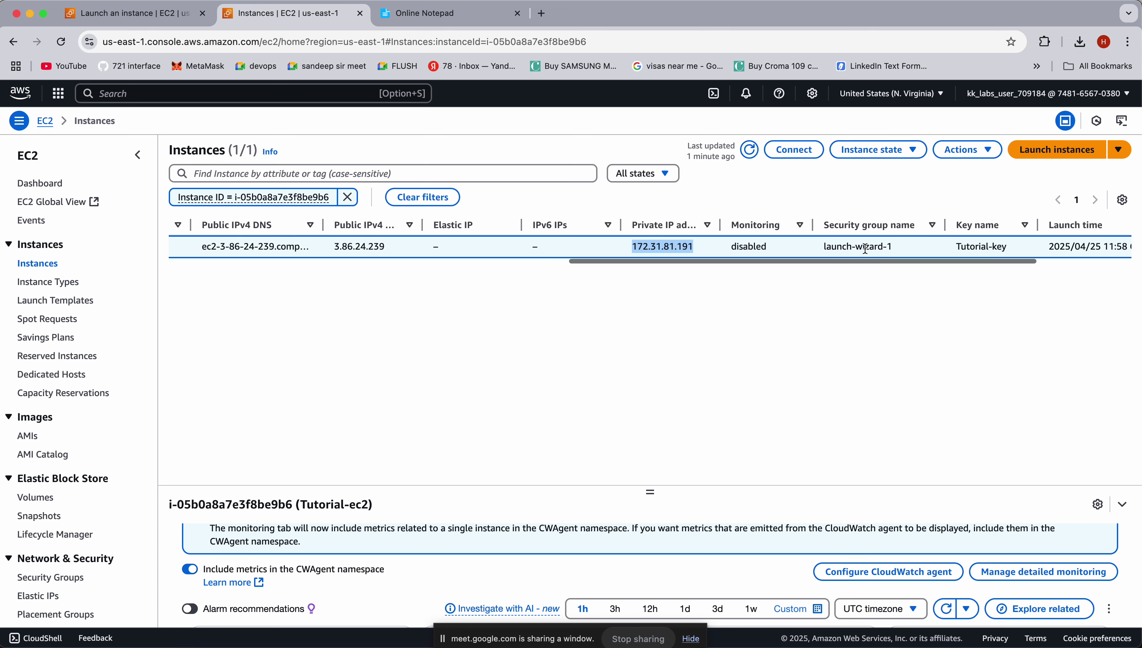
Check the monitoring, security group, key name, launch time and platform of Tutorial-ec2 in the instances list
left_click_drag(727, 247, 887, 247)
scroll(887, 247, "right", 3)
left_click_drag(796, 247, 1139, 246)
scroll(1015, 247, "right", 1)
left_click(624, 303)
scroll(516, 257, "left", 5)
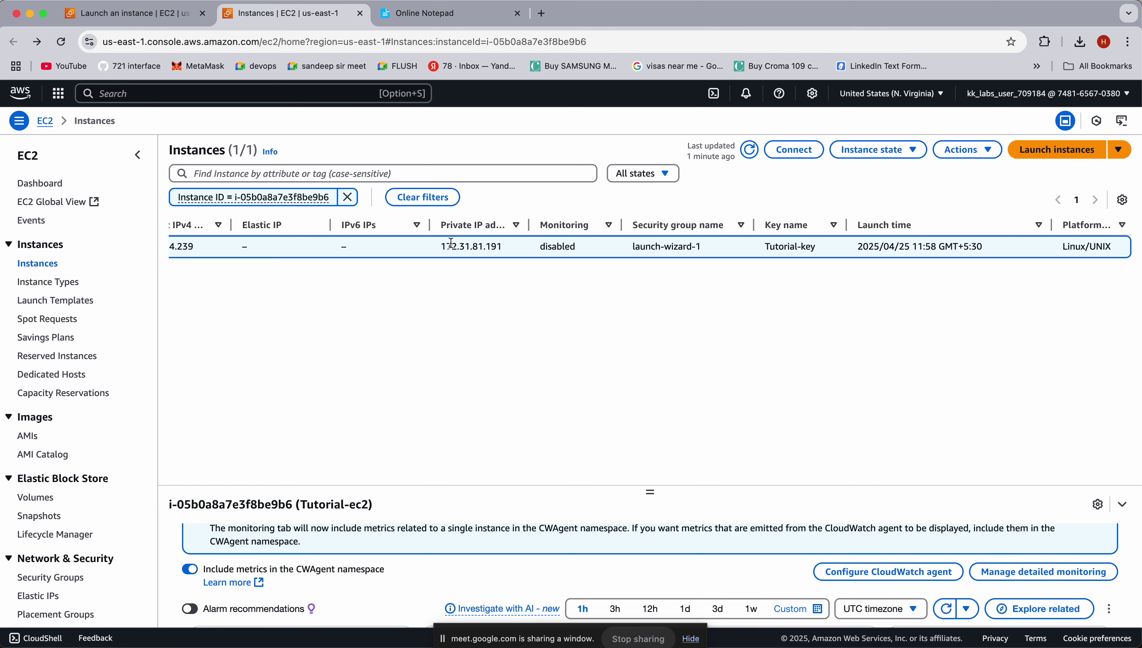
scroll(462, 246, "left", 15)
Open the summary page of Tutorial-ec2 and read through its instance, host and capacity reservation details
left_click(401, 247)
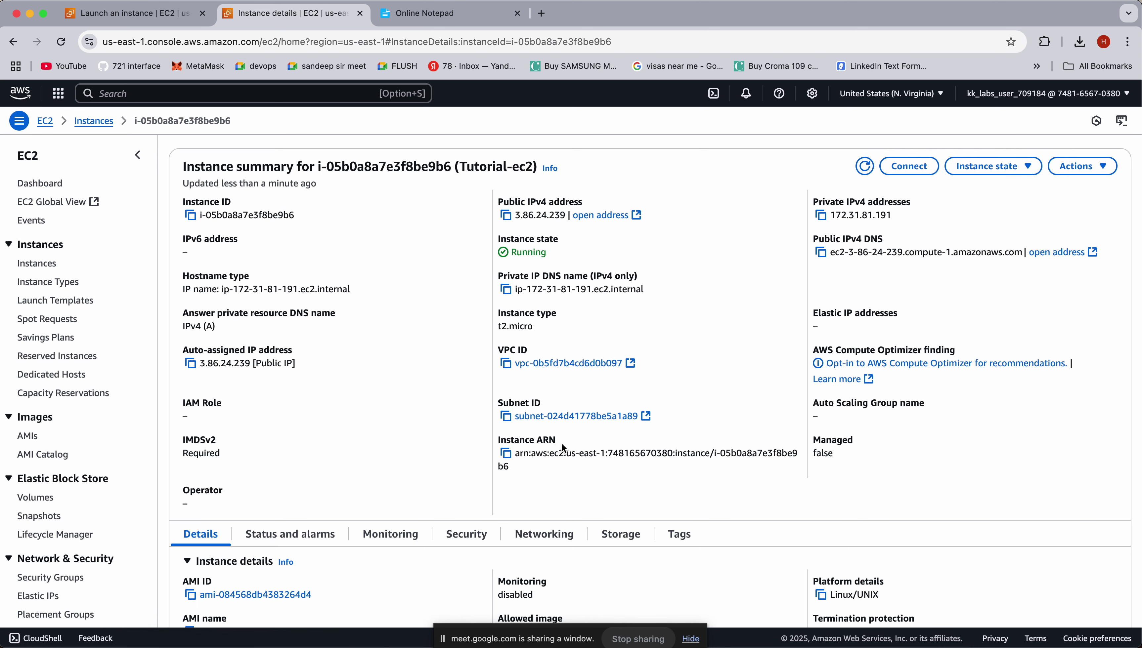
scroll(561, 443, "down", 15)
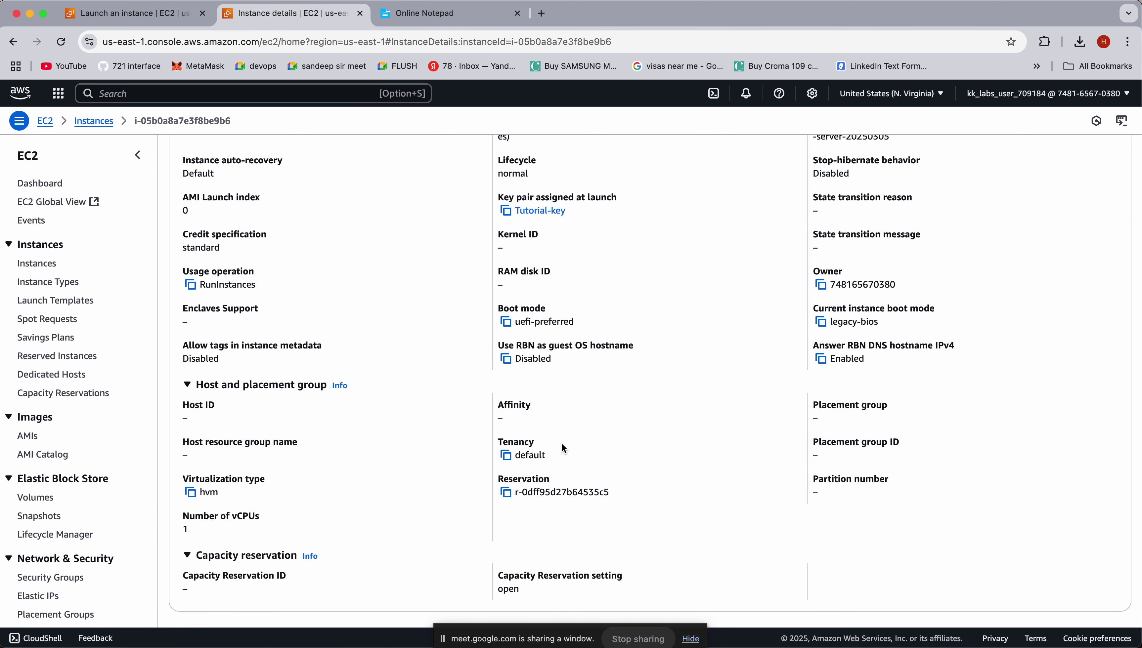
scroll(561, 447, "up", 6)
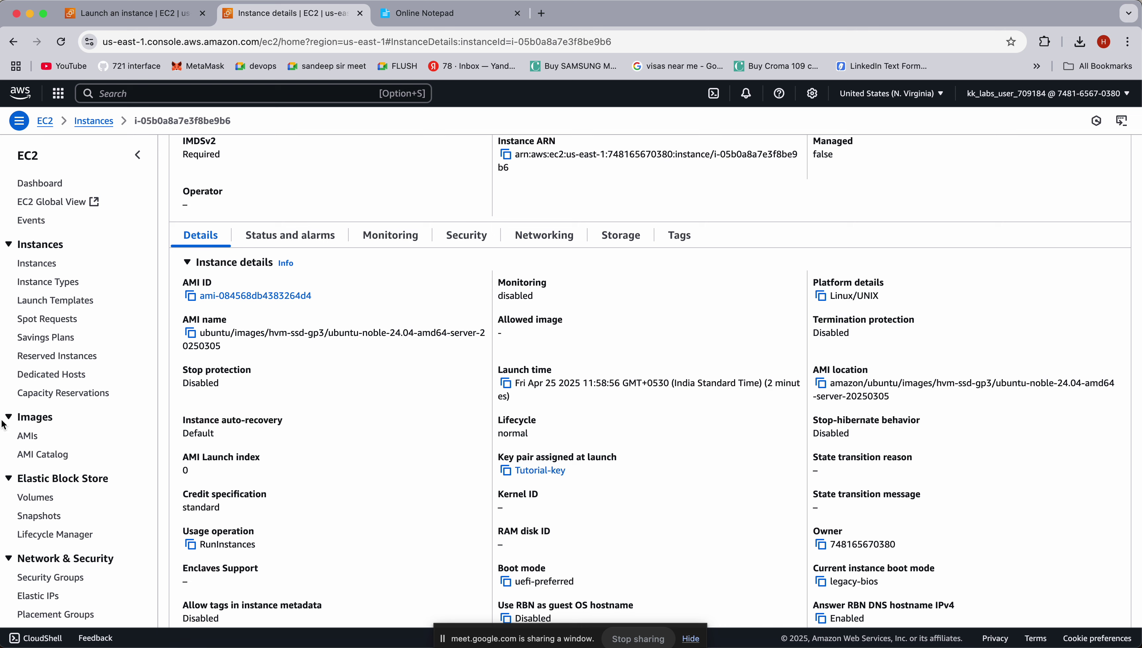
Open the key pairs list, check which actions are available for Tutorial-key, and leave it unselected
scroll(13, 422, "down", 5)
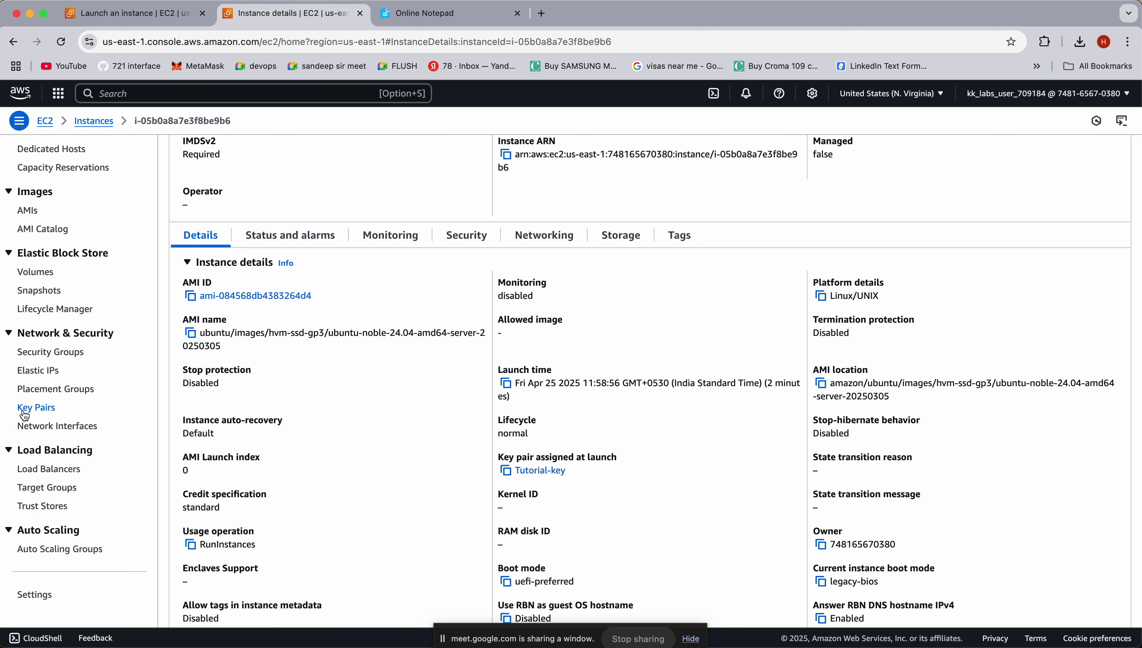
left_click(27, 411)
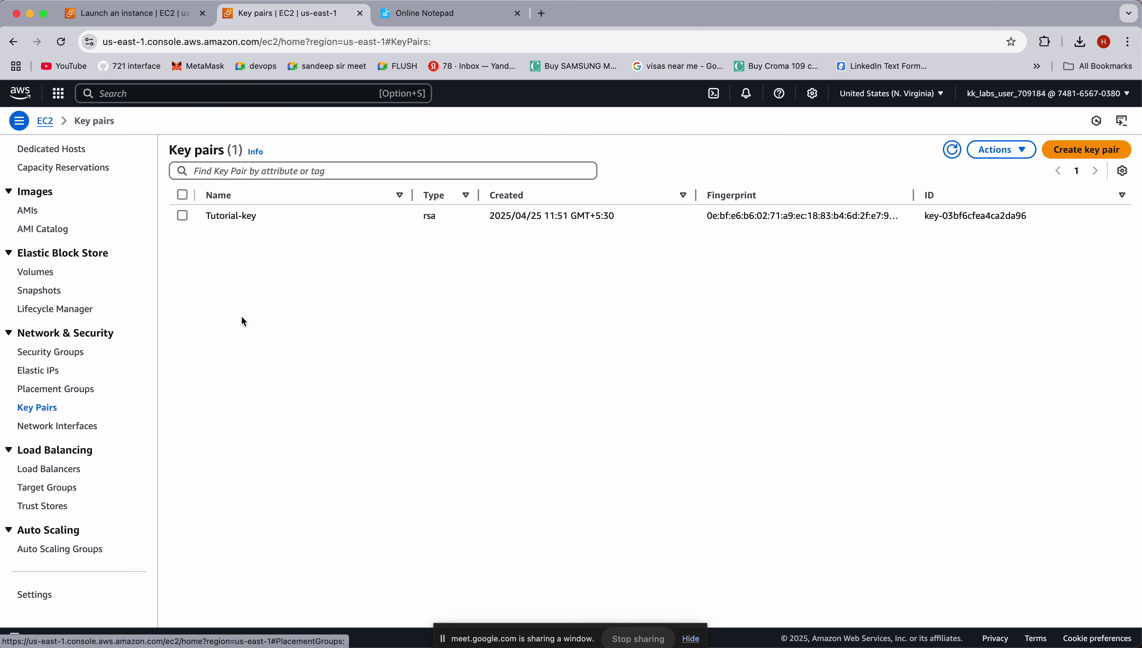
left_click(181, 216)
left_click(182, 215)
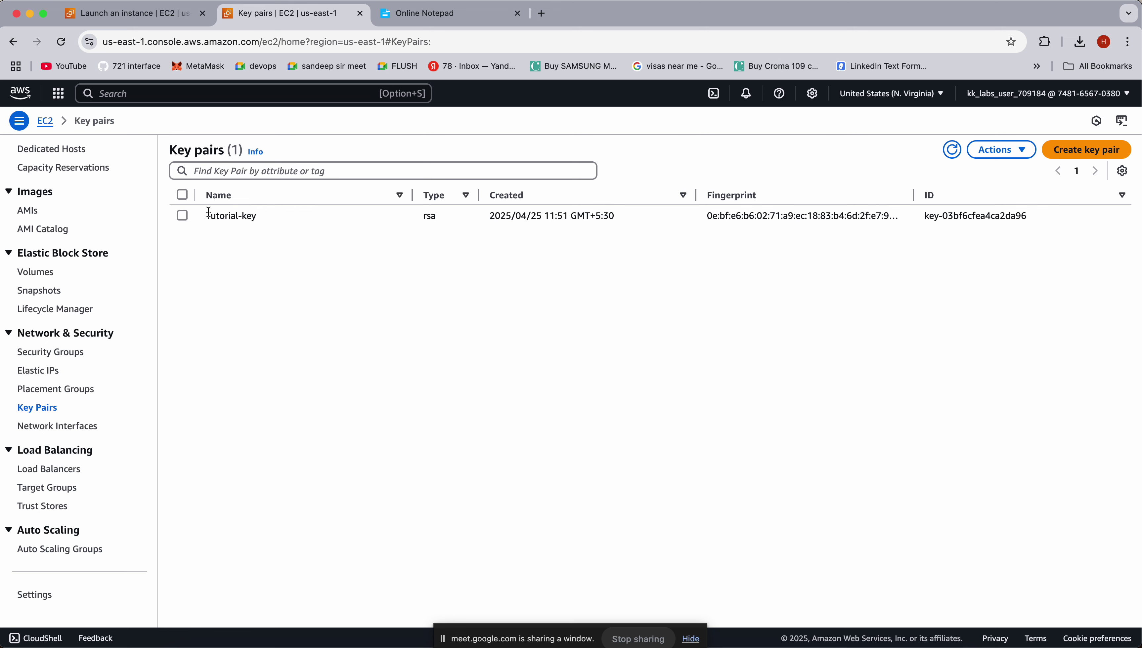
left_click(182, 216)
left_click(997, 150)
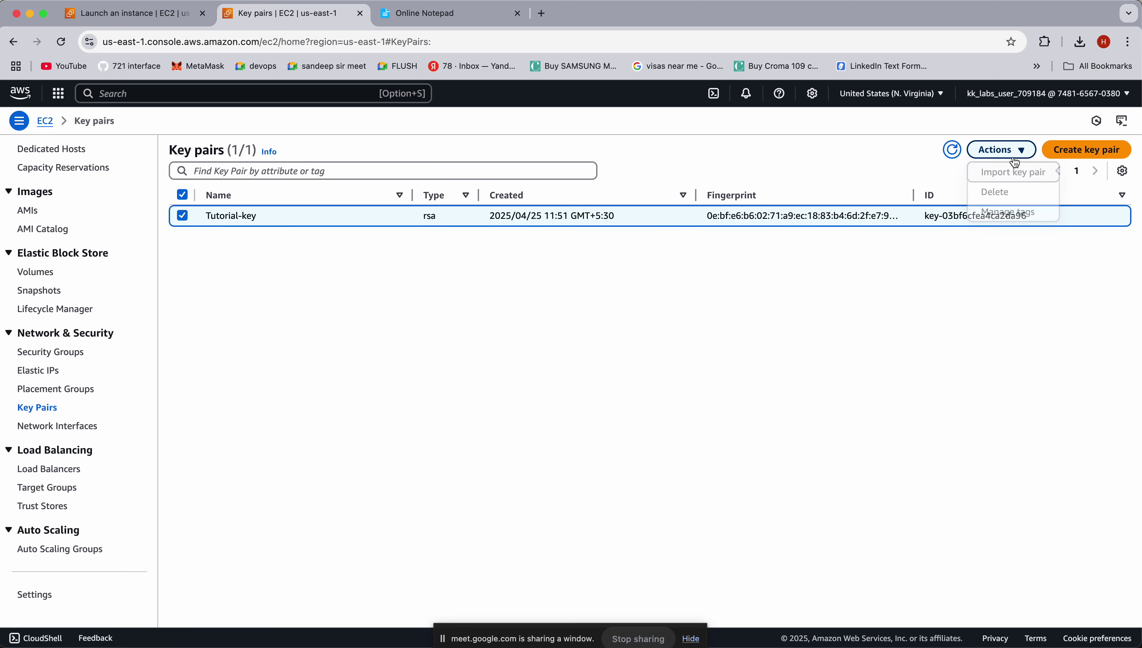
left_click(792, 155)
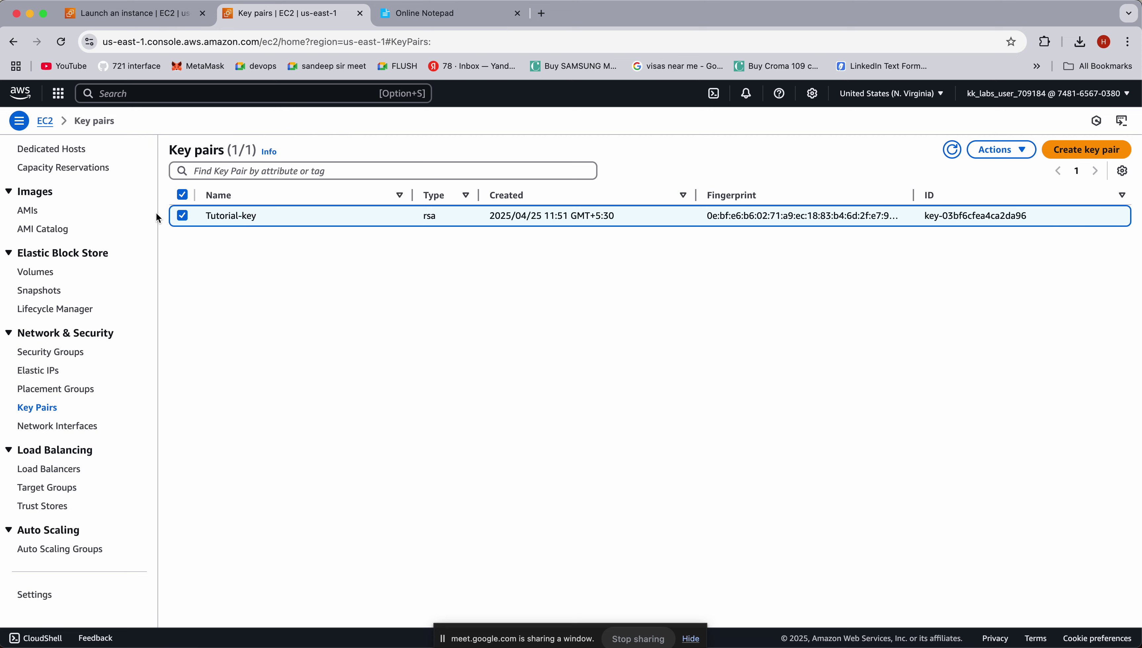
left_click(177, 219)
scroll(94, 262, "up", 5)
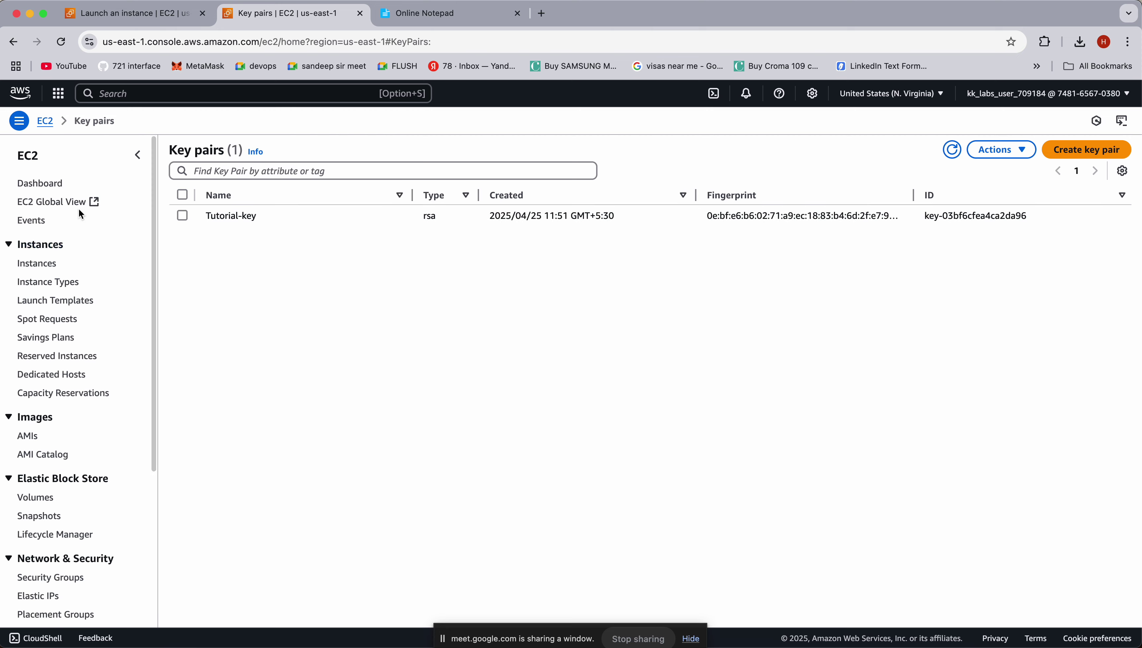
Open Tutorial-ec2 from the dashboard's running instances and connect to it with EC2 Instance Connect as ubuntu
left_click(50, 183)
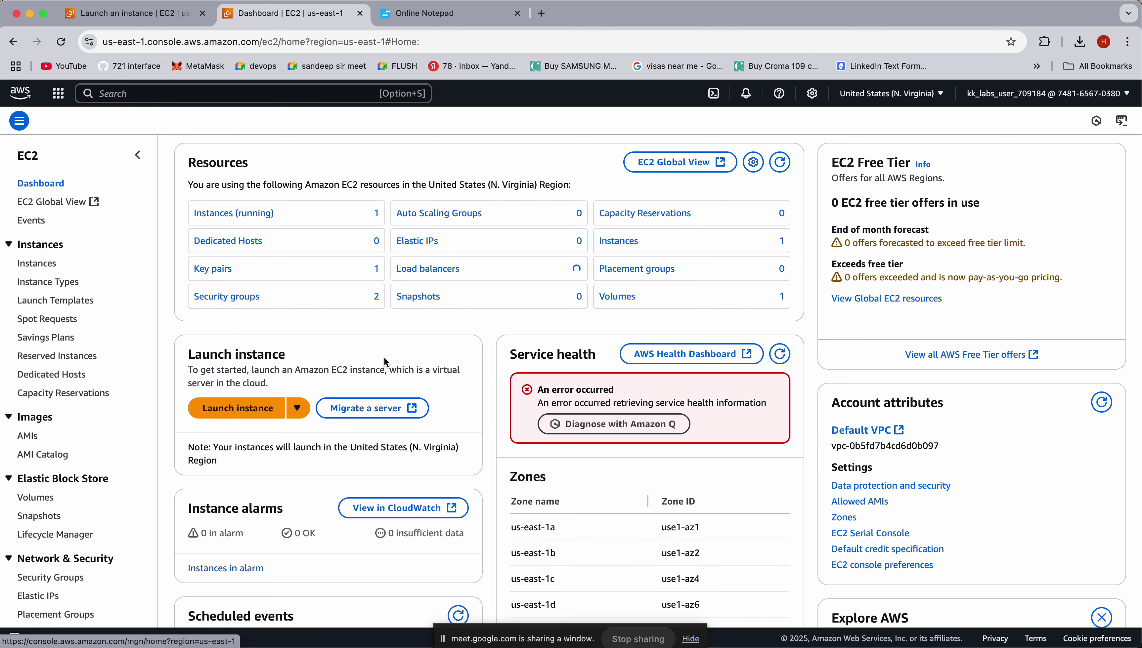
left_click(233, 213)
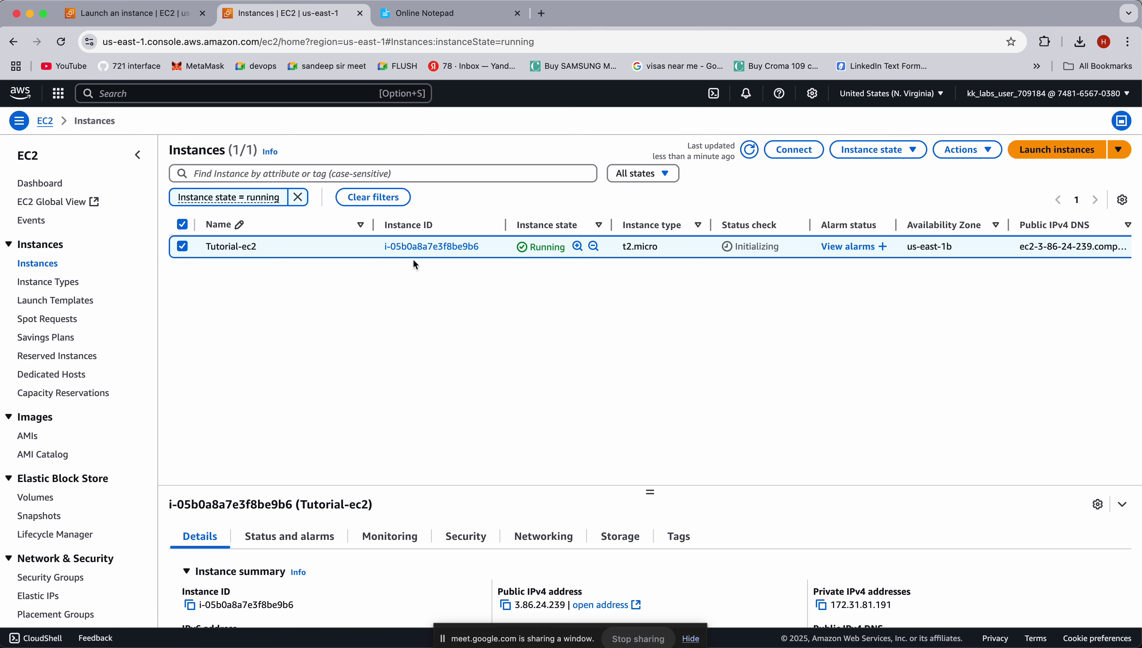
left_click(414, 248)
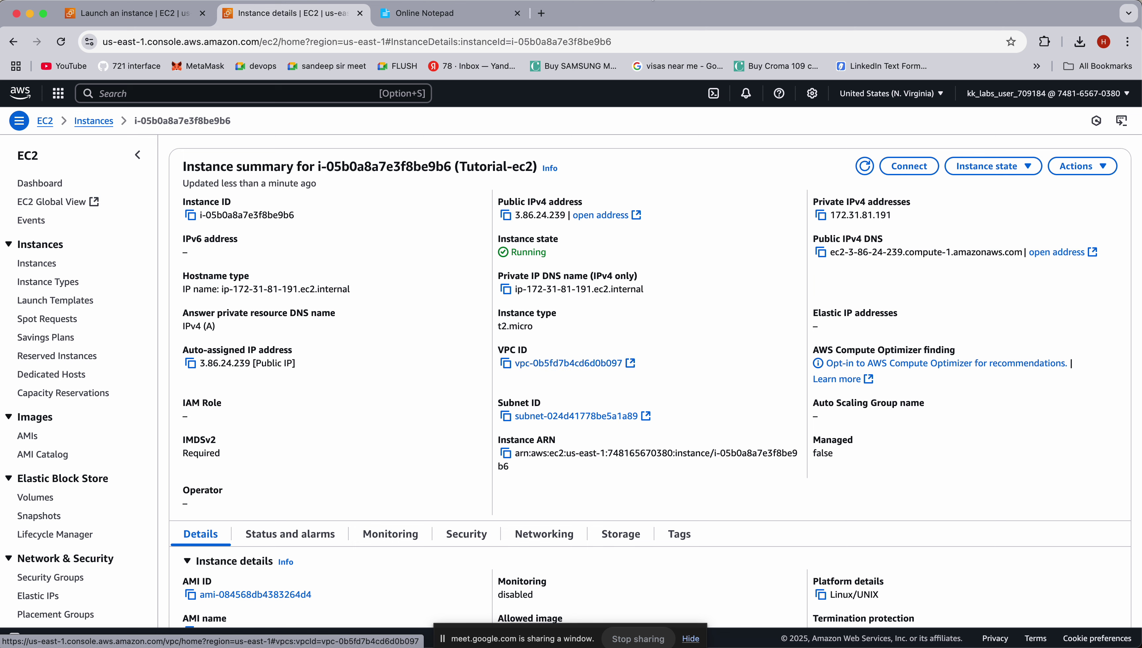
left_click(902, 168)
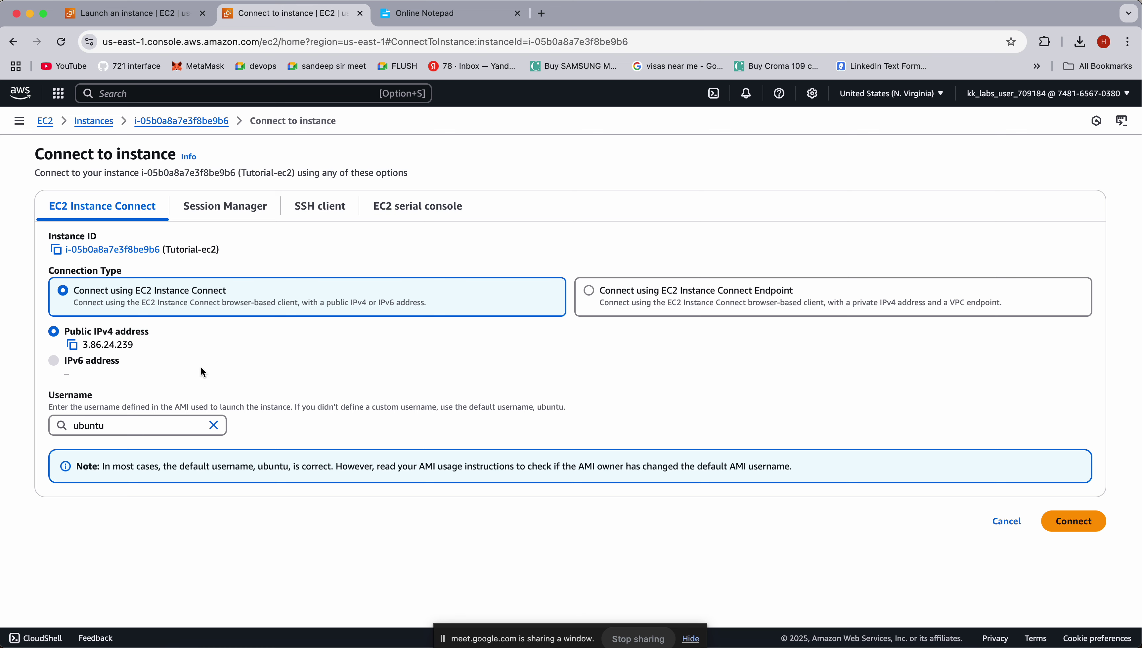
left_click(1079, 525)
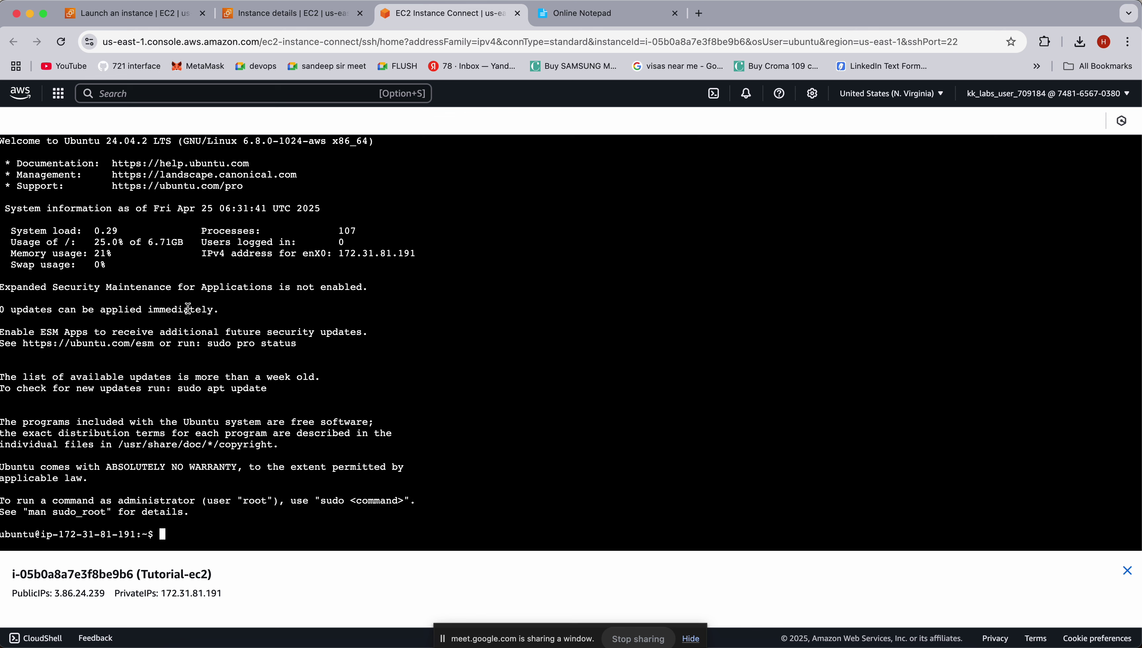
Run whoami and curl ifconfig.me on the instance, comparing the returned public IP with the instance summary
type("whoami")
key("Return")
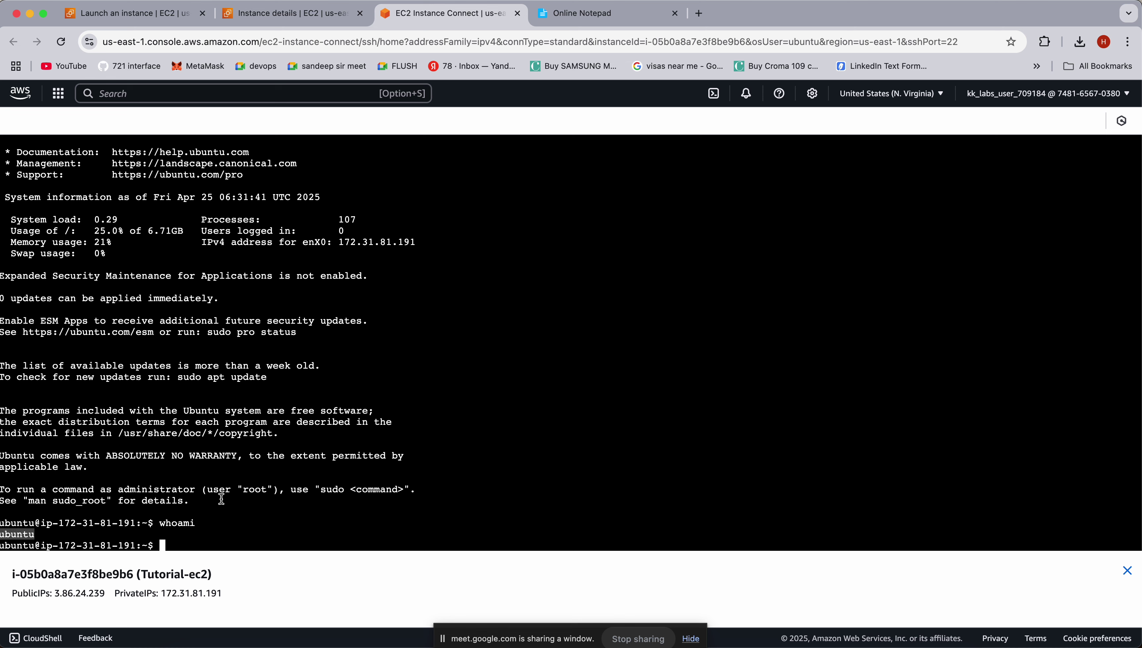
type("curl ig")
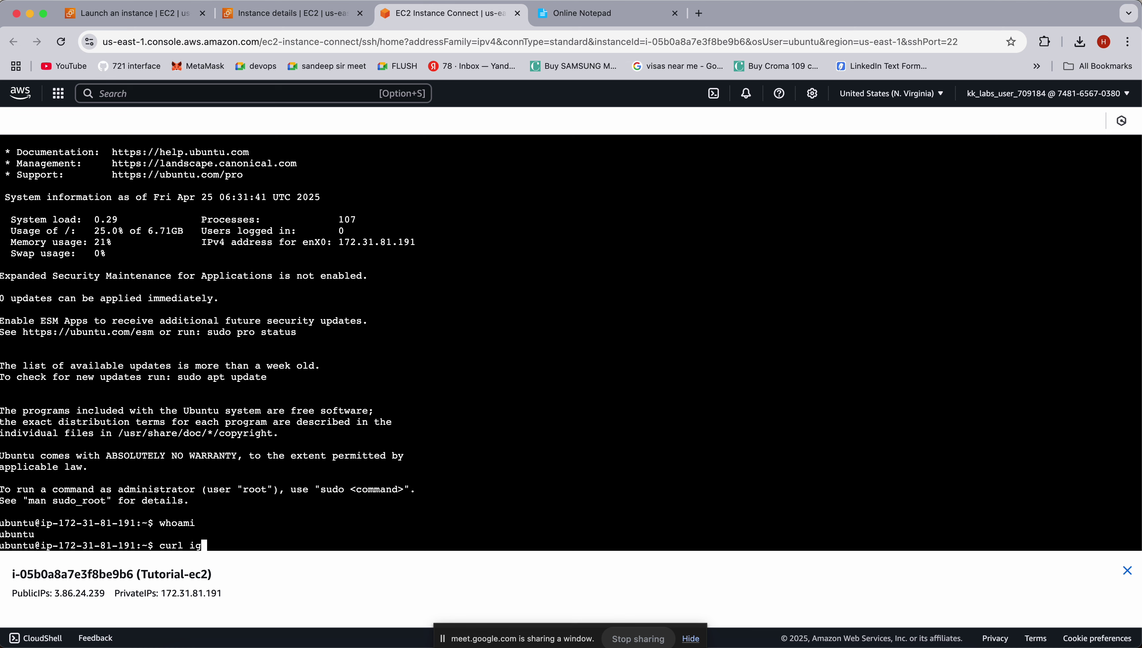
key("BackSpace")
type("fconfig.me")
key("Return")
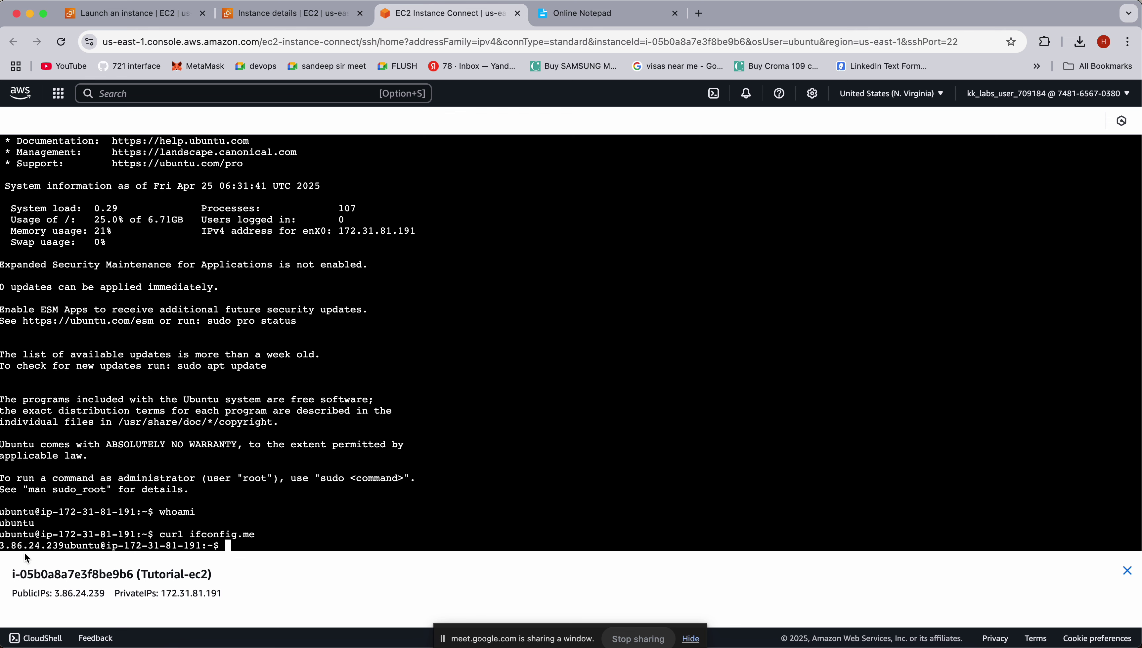
left_click(261, 15)
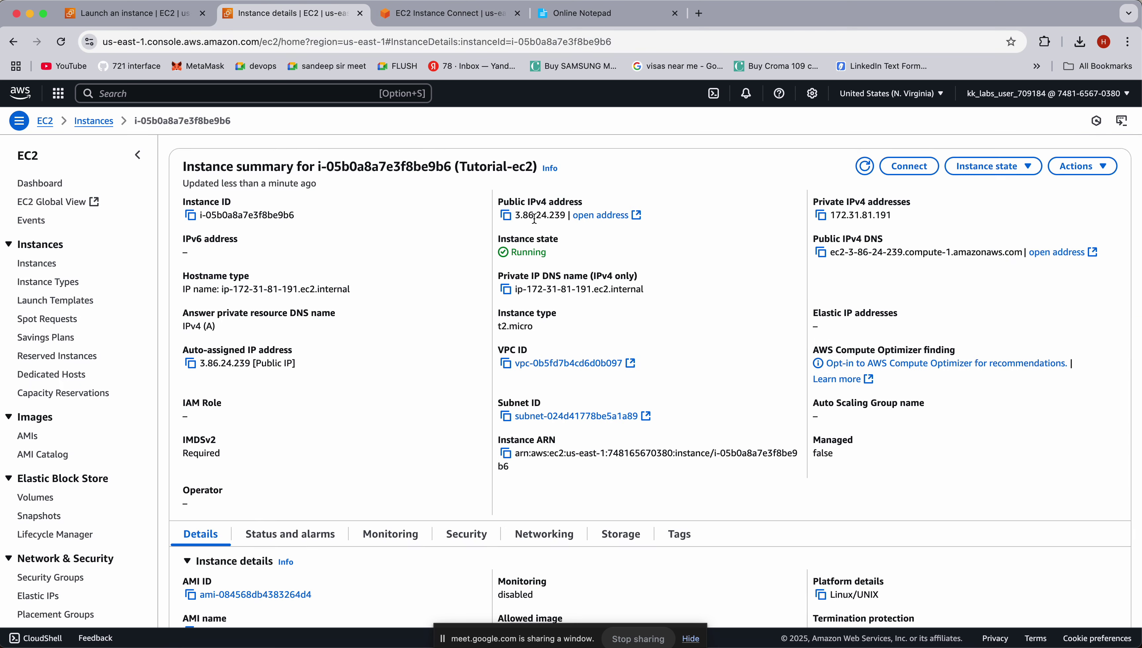
left_click(448, 15)
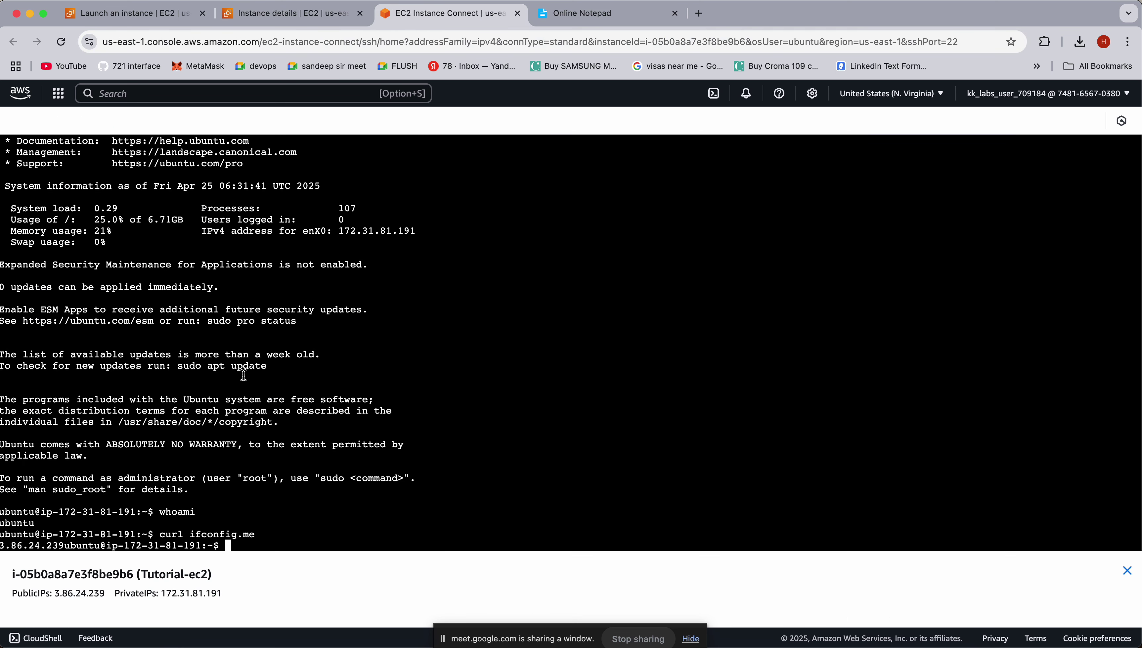
Run df -h on the instance and examine the disk usage of the root filesystem
type("df -h")
key("Return")
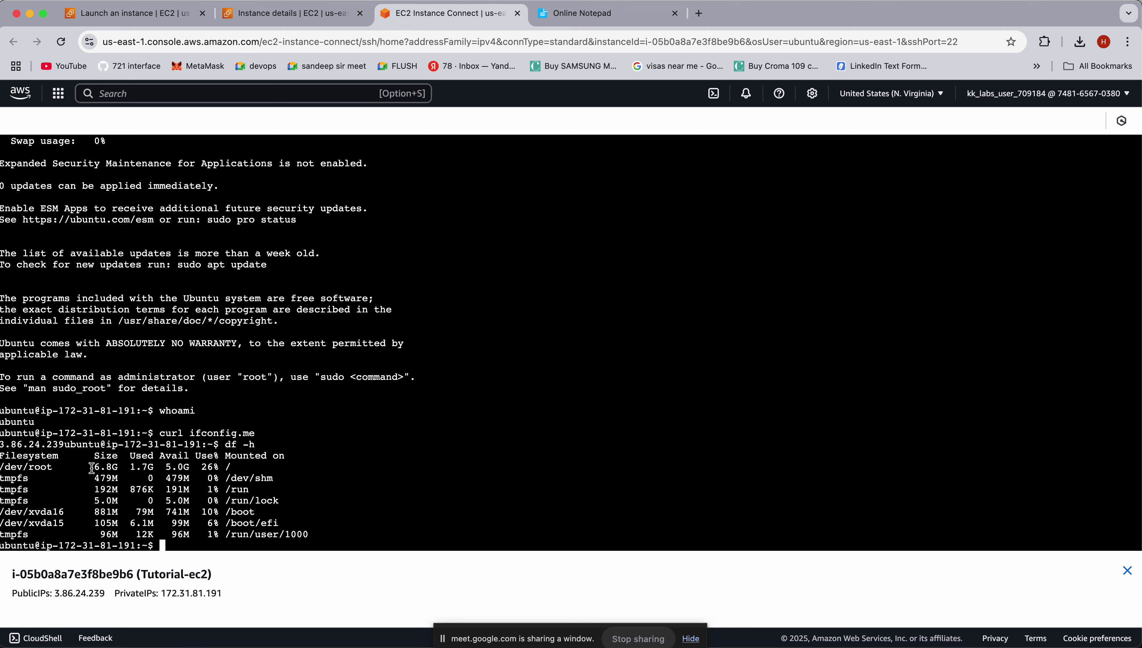
left_click_drag(91, 468, 251, 468)
left_click(214, 470)
mouse_move(58, 468)
left_mouse_down()
mouse_move(195, 467)
mouse_move(39, 470)
left_mouse_up()
left_click(211, 470)
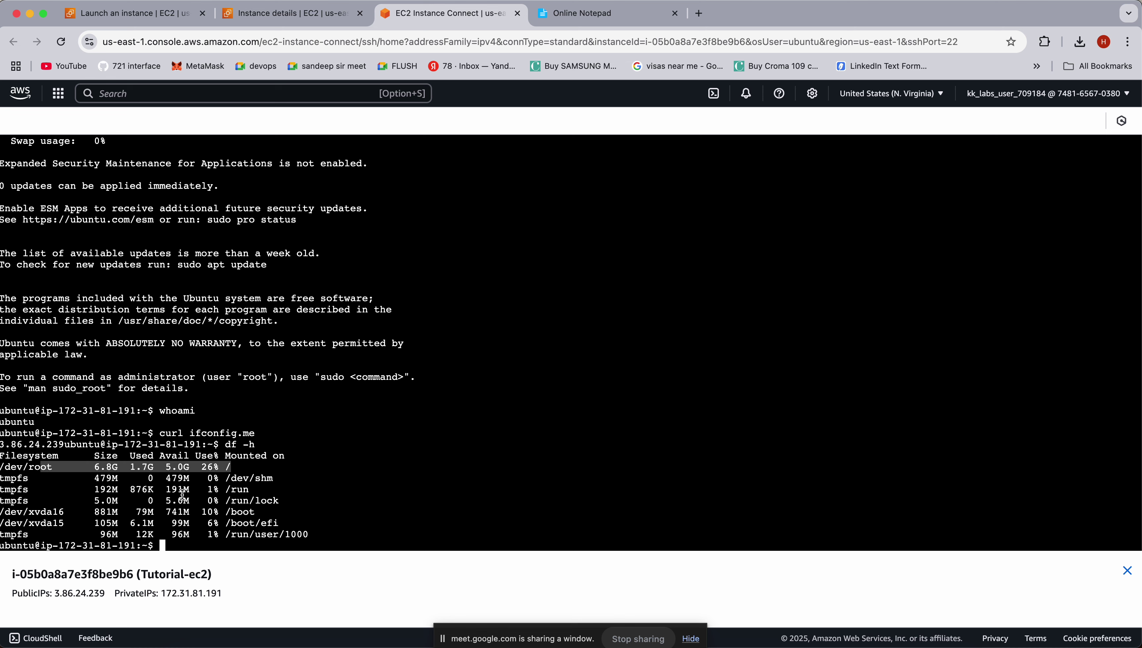
Run free -h on the instance and examine the total, used, free, cached and available memory
left_click(305, 562)
left_click(319, 533)
type("free -h")
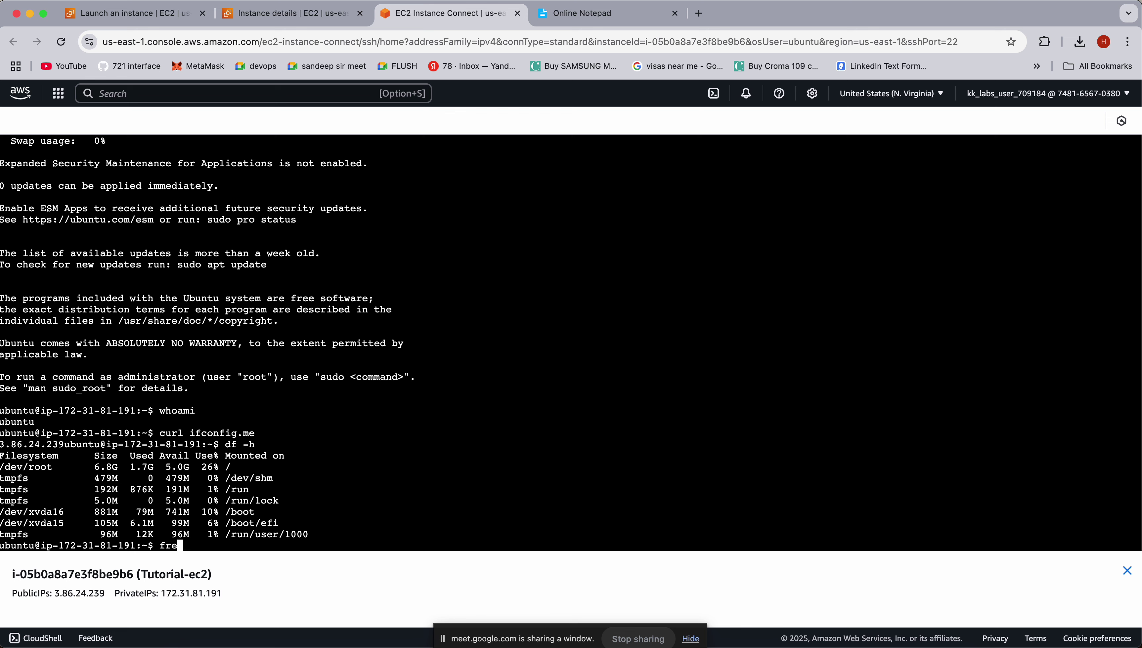
key("Return")
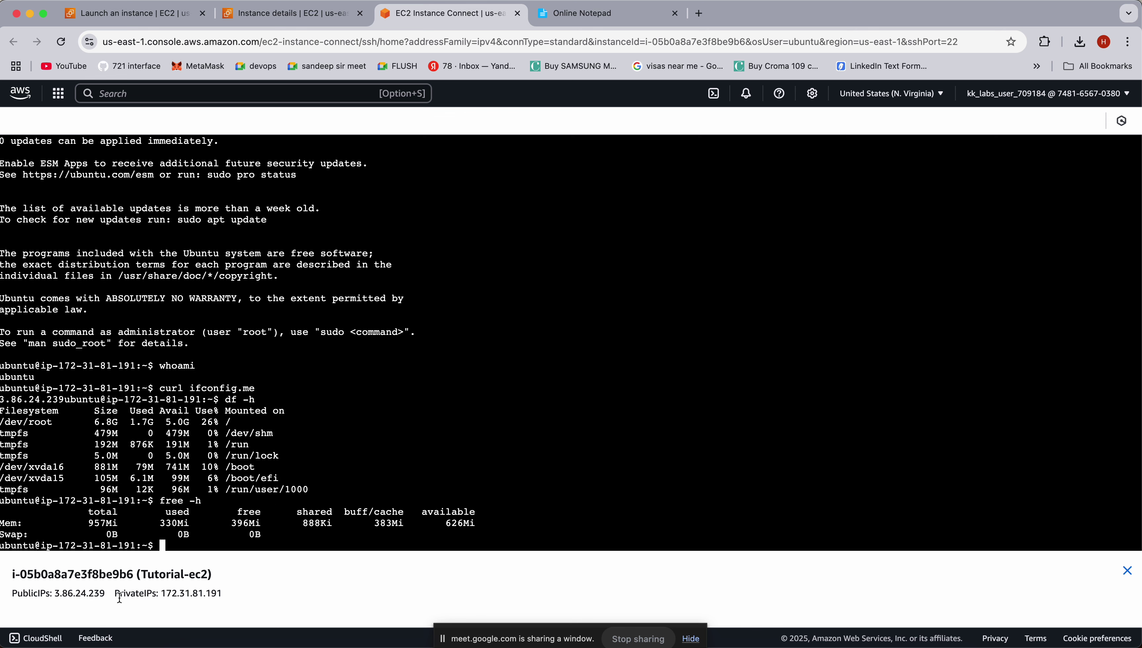
left_click_drag(87, 526, 125, 529)
double_click(163, 526)
double_click(245, 523)
double_click(388, 522)
double_click(459, 524)
Check the SSH client instructions and the Session Manager option for connecting to Tutorial-ec2
left_click(301, 18)
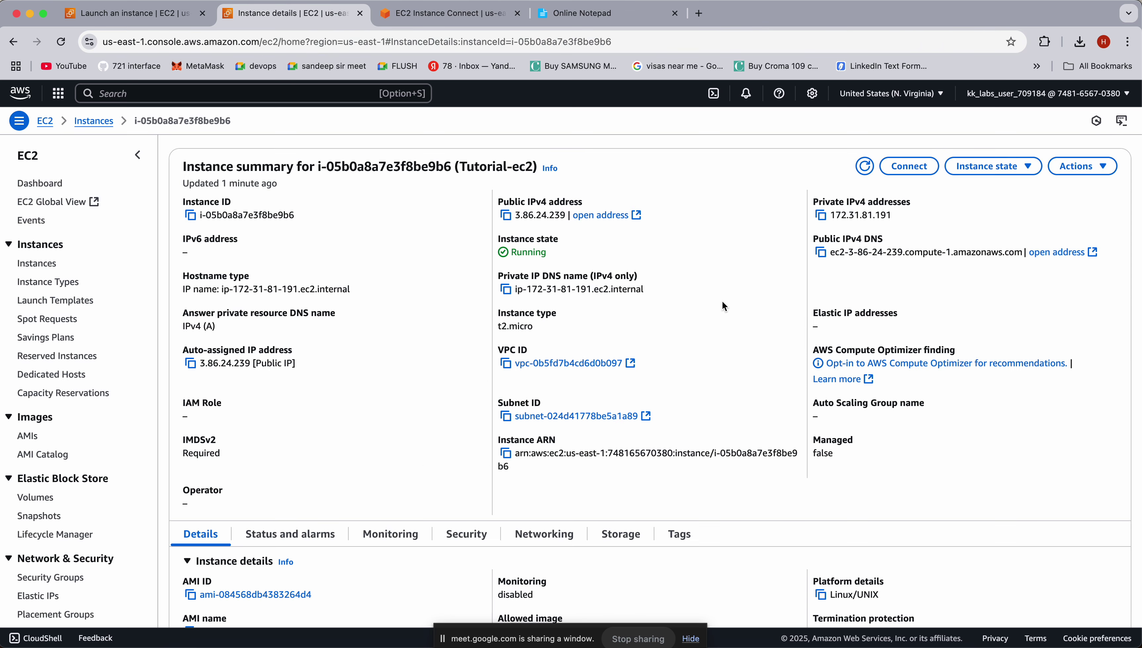
left_click(906, 167)
left_click(326, 200)
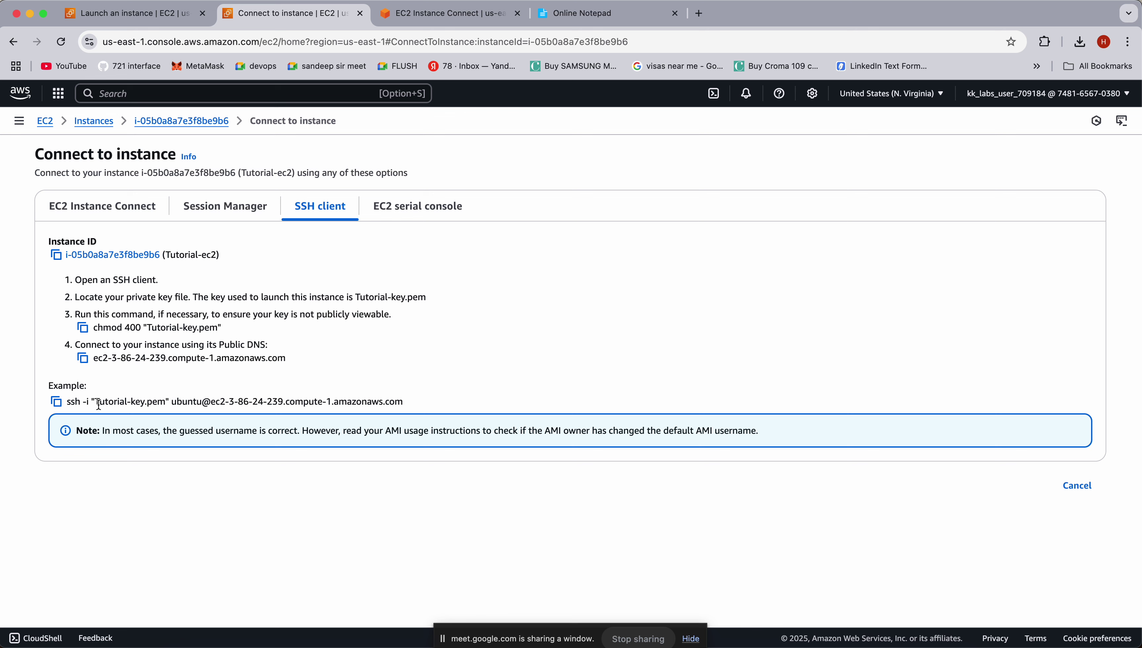
left_click(223, 210)
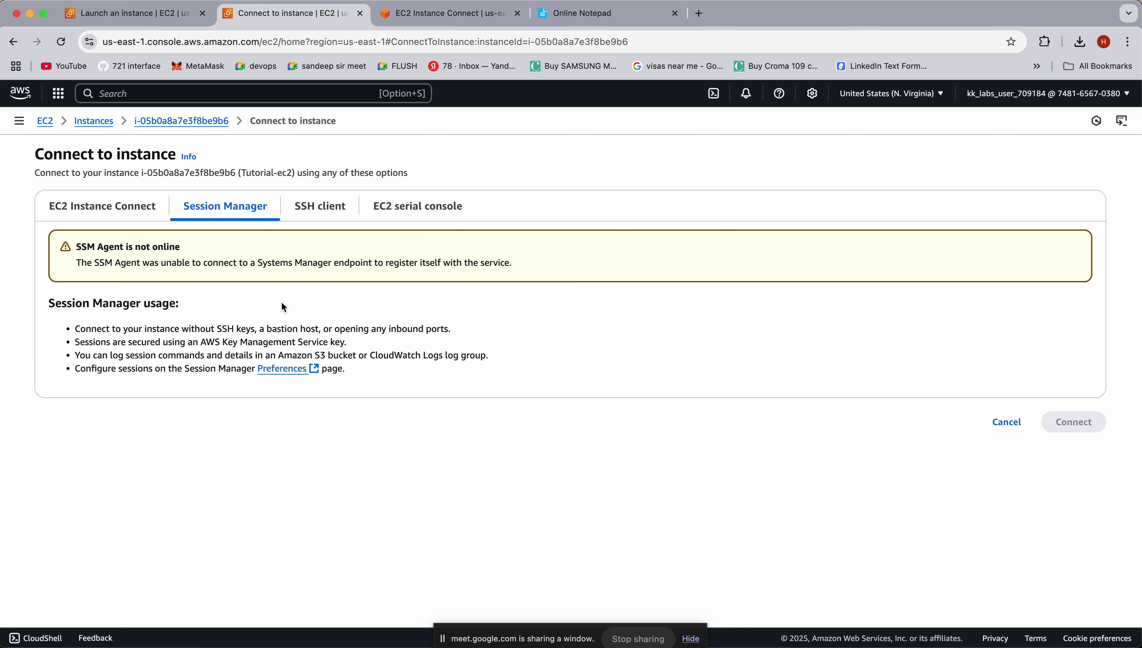
Copy the example SSH command from the SSH client connection instructions for Tutorial-ec2
left_click(433, 20)
left_click(288, 22)
left_click(319, 206)
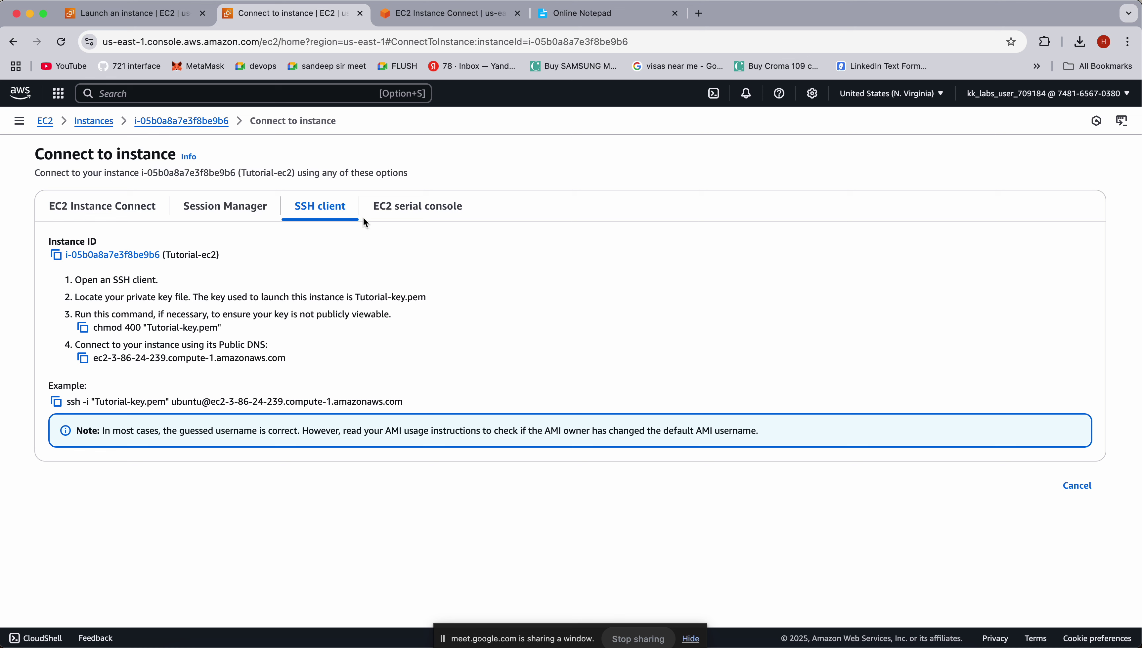
left_click(55, 405)
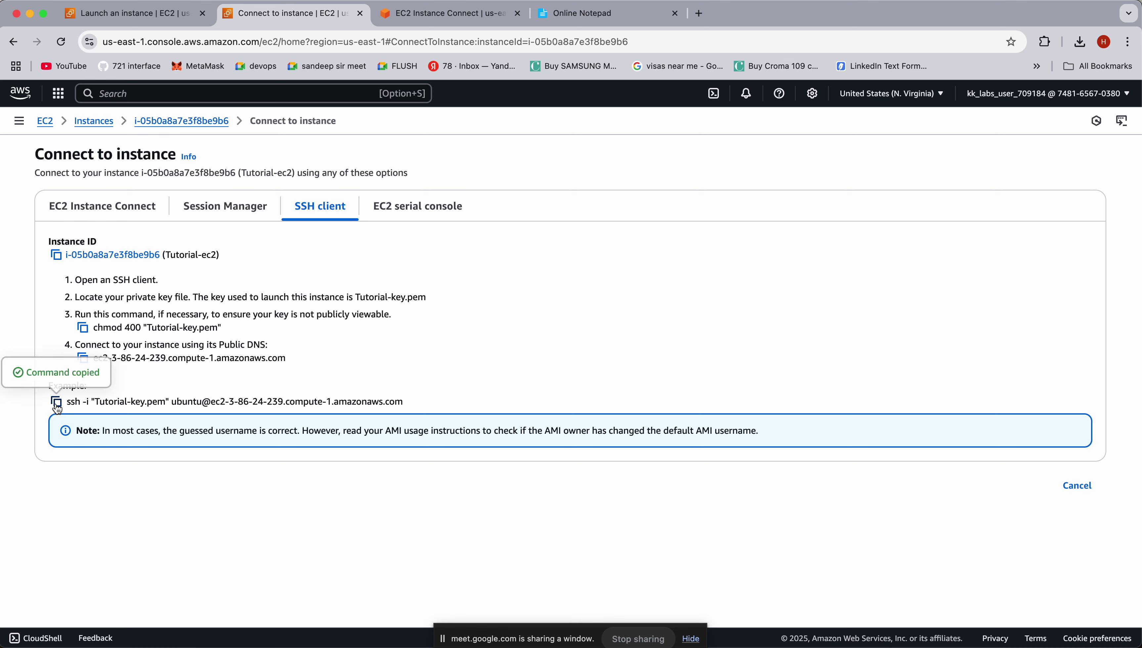
Examine the parts of the example SSH command: the ssh program, key file option, ubuntu username and public DNS address
double_click(78, 402)
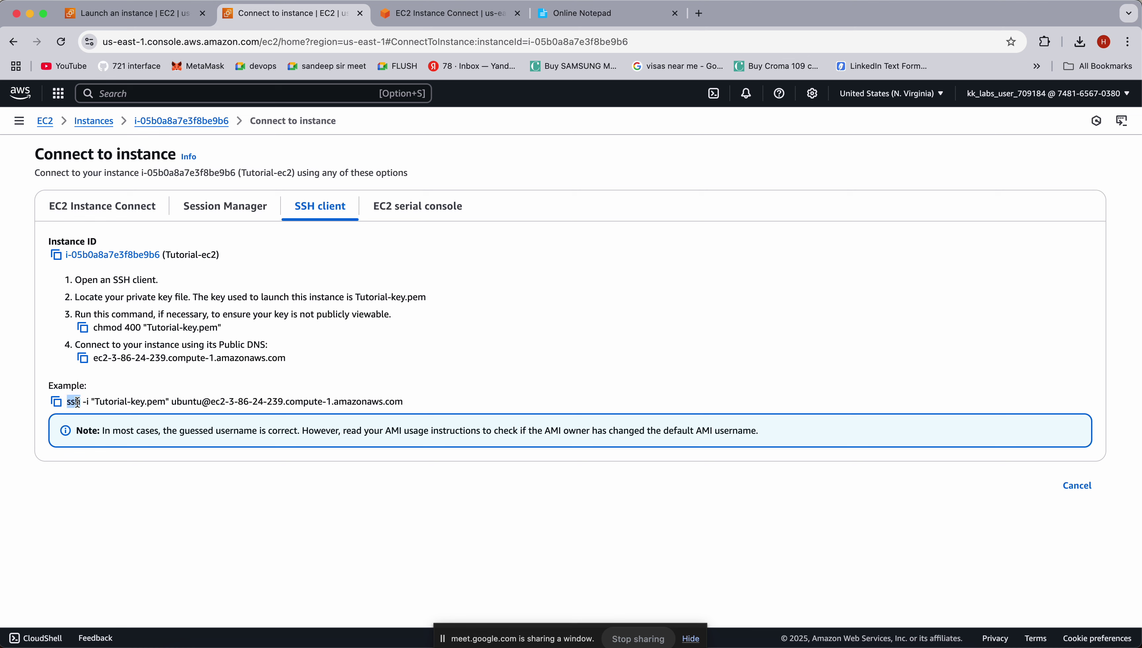
left_click(84, 404)
left_click_drag(84, 405, 173, 402)
double_click(183, 402)
double_click(211, 402)
left_click(200, 403)
left_click_drag(212, 403, 394, 402)
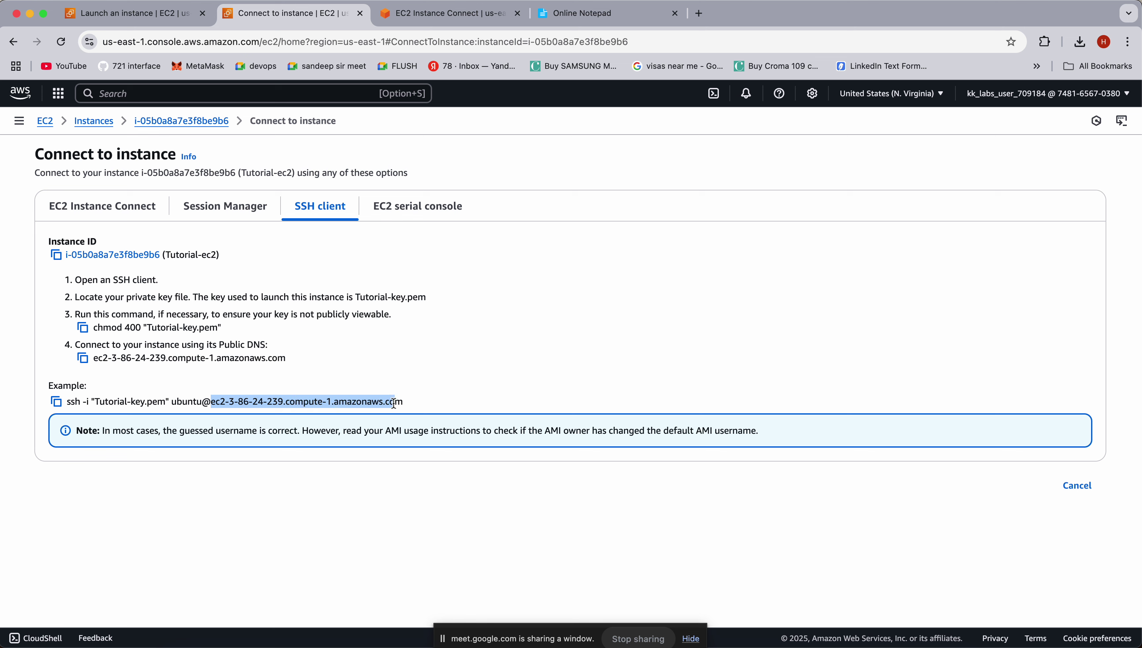
left_click(228, 402)
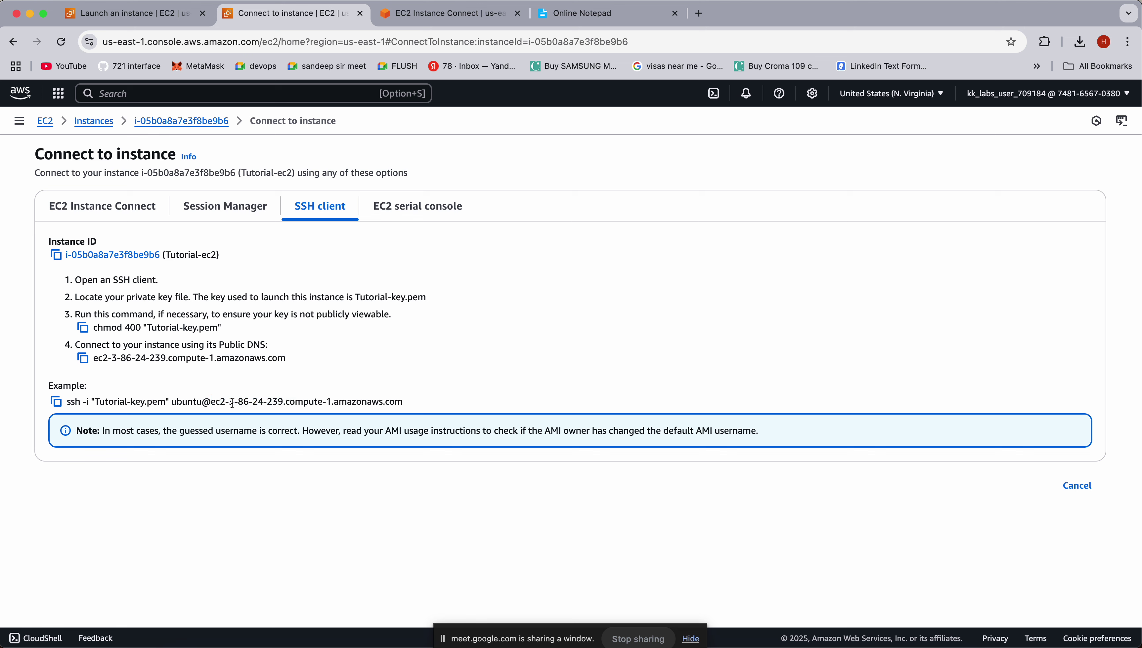
left_click_drag(229, 403, 275, 403)
left_click(213, 402)
left_click_drag(229, 402, 288, 403)
left_click(362, 401)
Switch to the Google Meet call to change which window is shared
left_click_drag(787, 25, 786, 55)
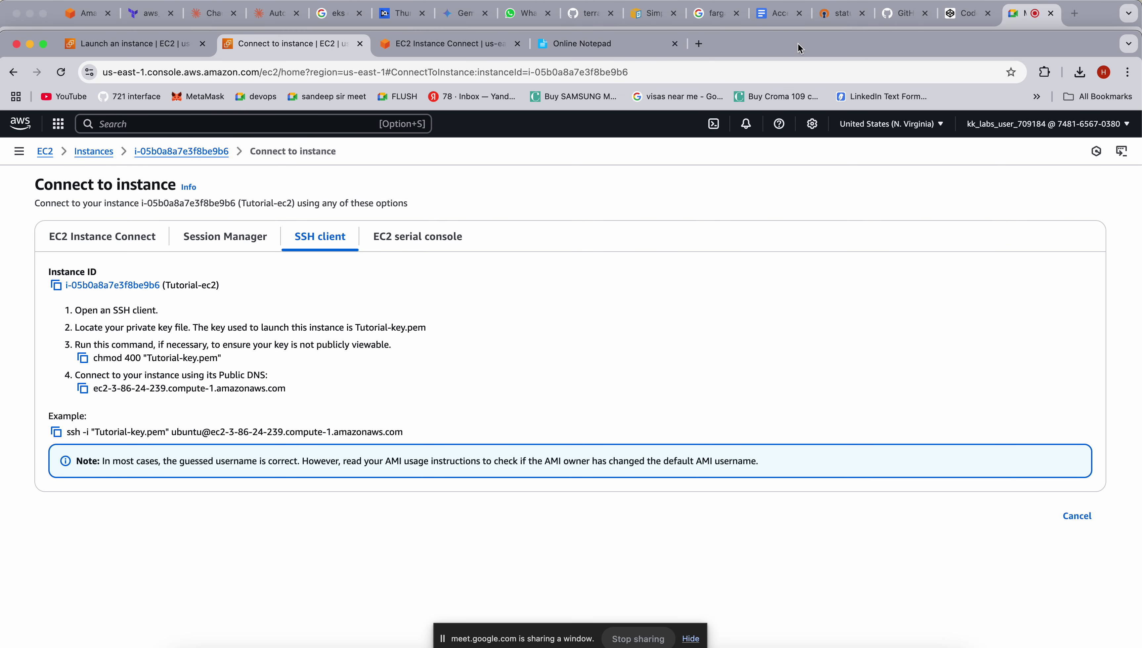
left_click(1025, 21)
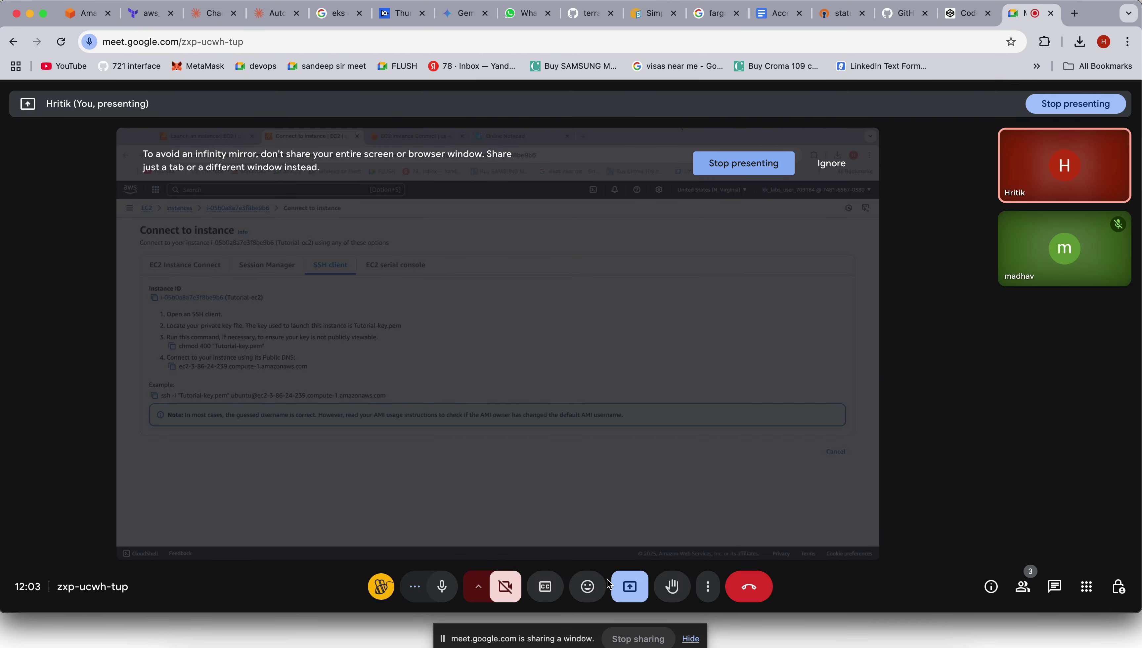
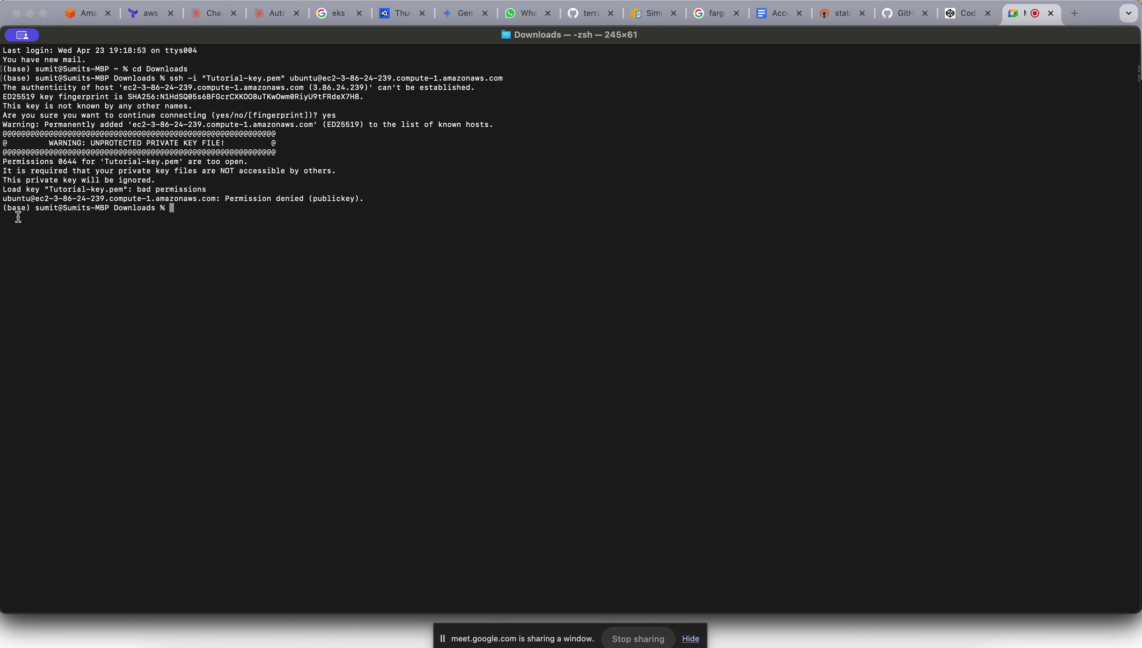
Examine the terminal's SSH output concerning the permissions of Tutorial-key.pem
left_click_drag(91, 141, 226, 146)
left_click(227, 146)
left_click_drag(109, 161, 179, 160)
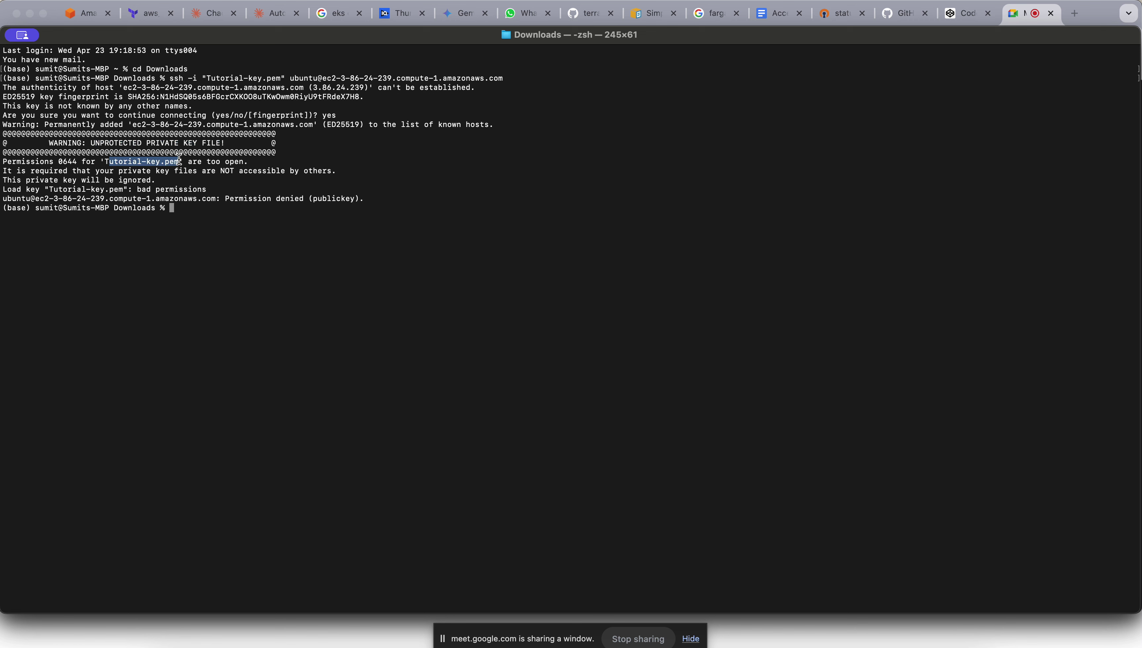
left_click(179, 165)
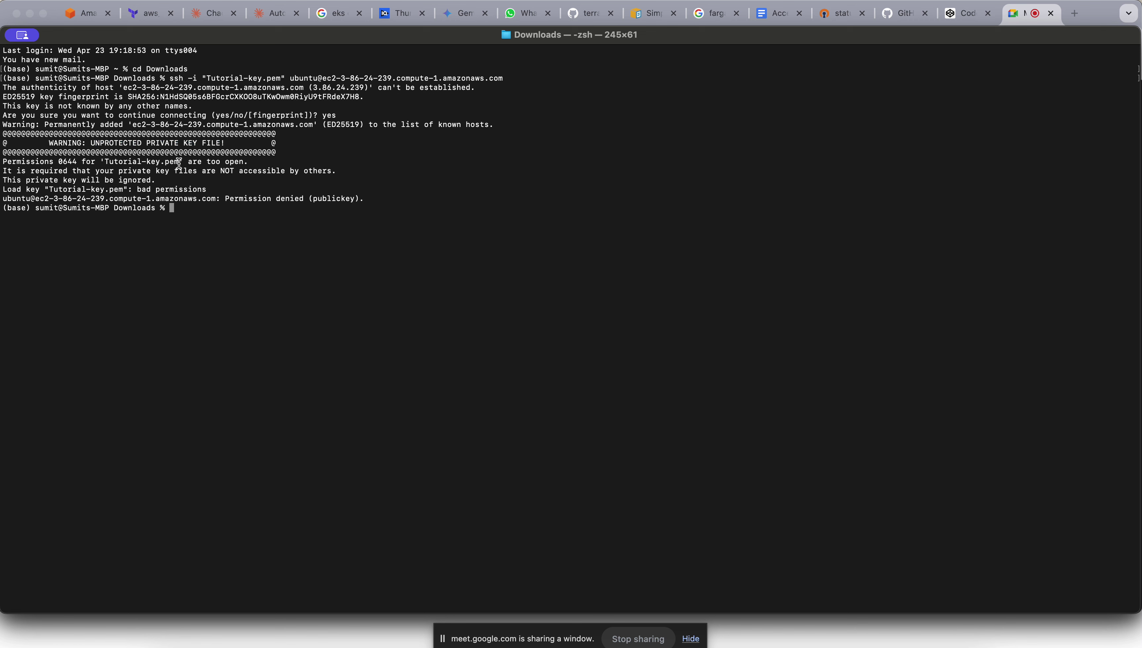
left_click_drag(178, 162, 100, 161)
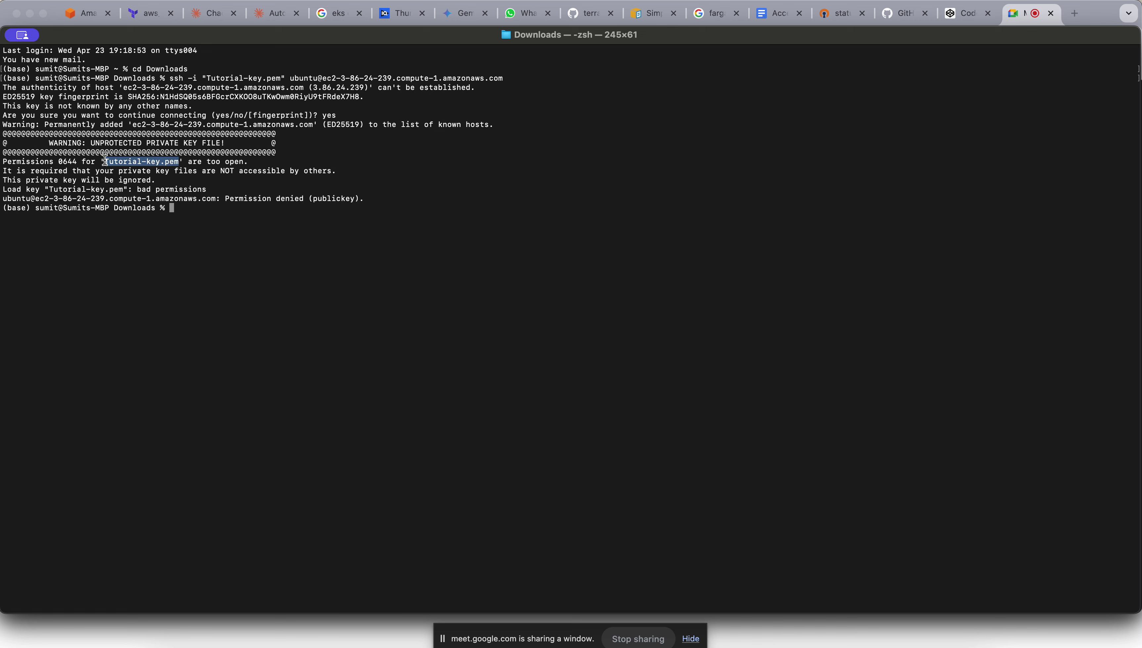
Run ls -la on Tutorial-key.pem in the Downloads folder and inspect its permission flags
left_click(158, 199)
type("ls -")
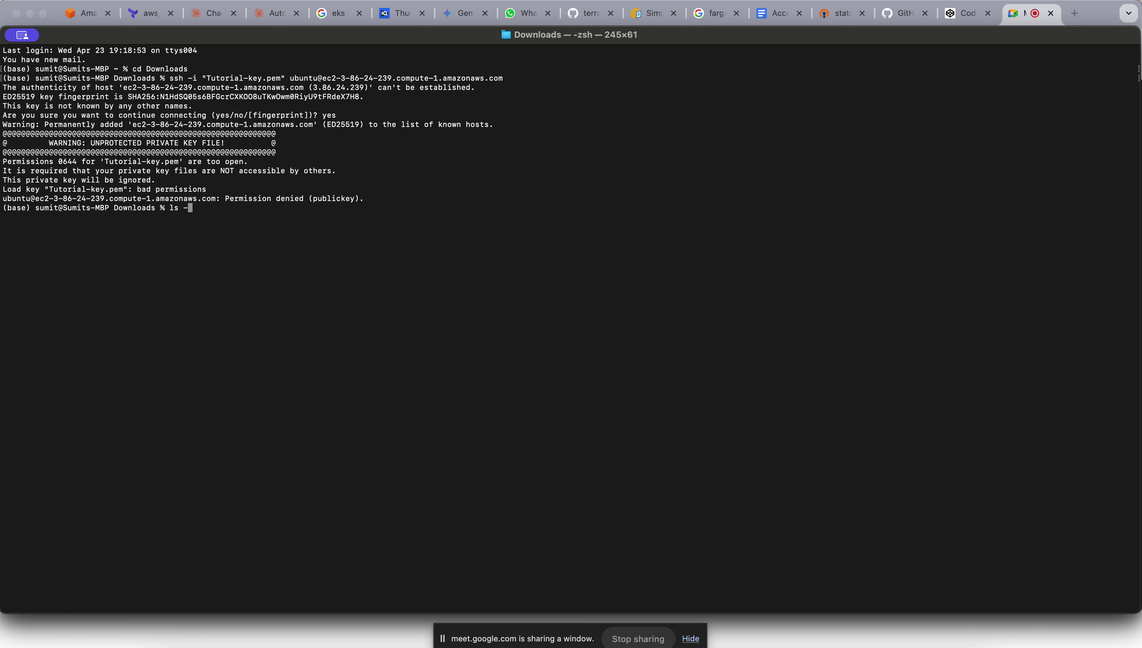
type("la Tutoria")
key("Tab")
key("Return")
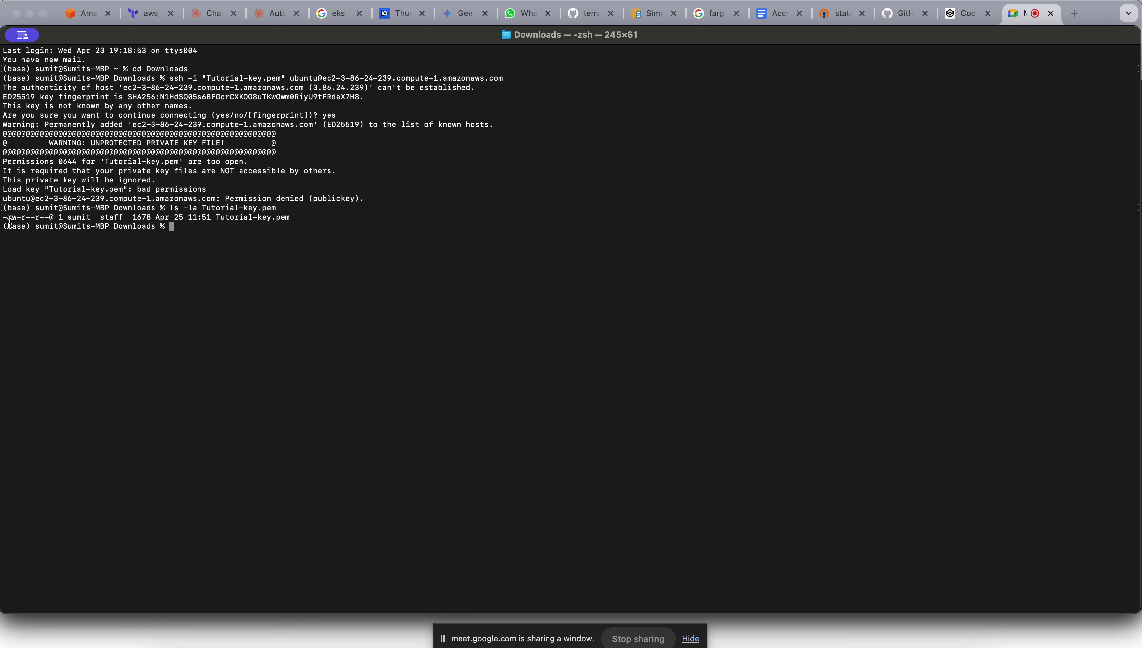
left_click_drag(4, 218, 50, 218)
left_click_drag(7, 218, 16, 217)
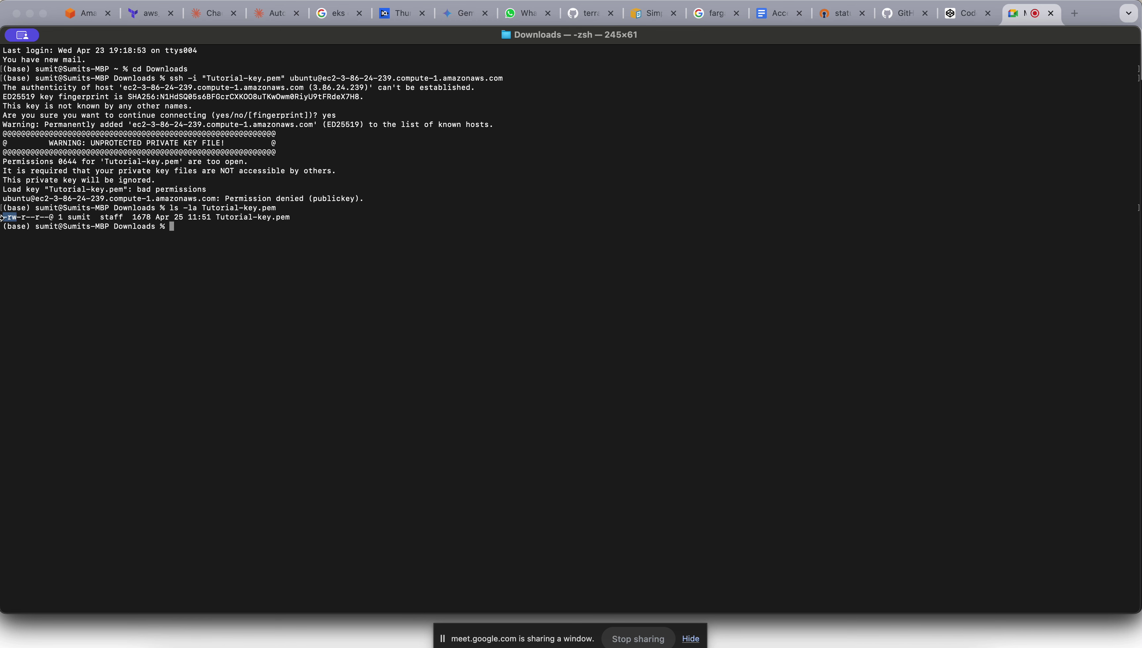
Restrict the key file to owner read-only by running chmod 400 Tutorial-key.pem
left_click(277, 226)
type("chmod 400")
type("Tut")
key("Tab")
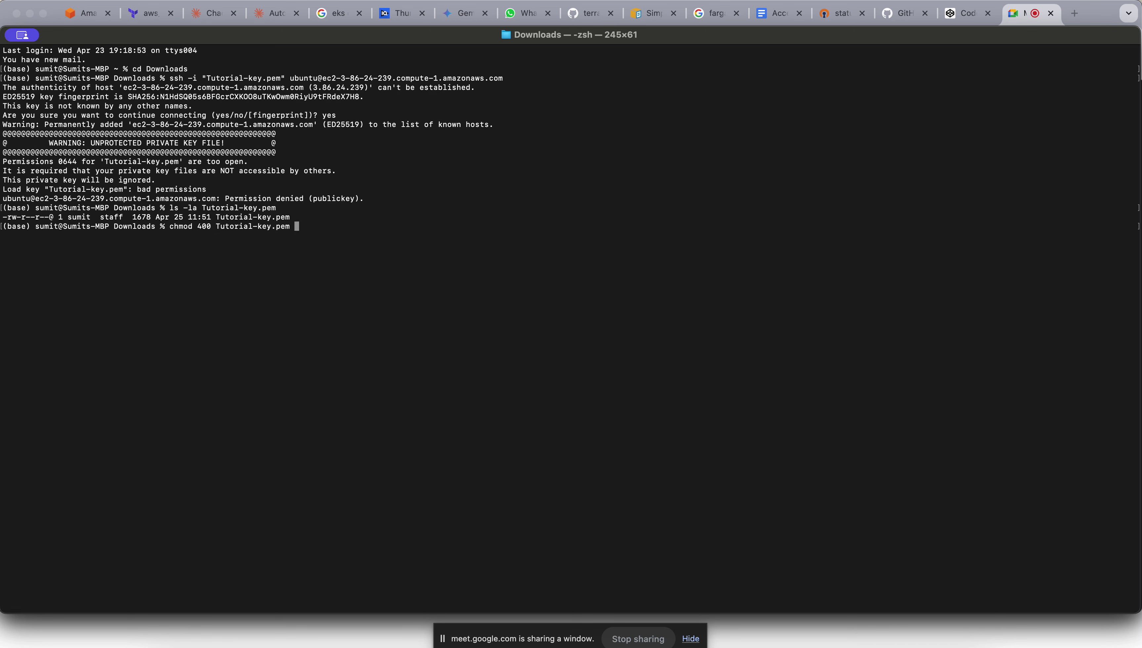
key("Return")
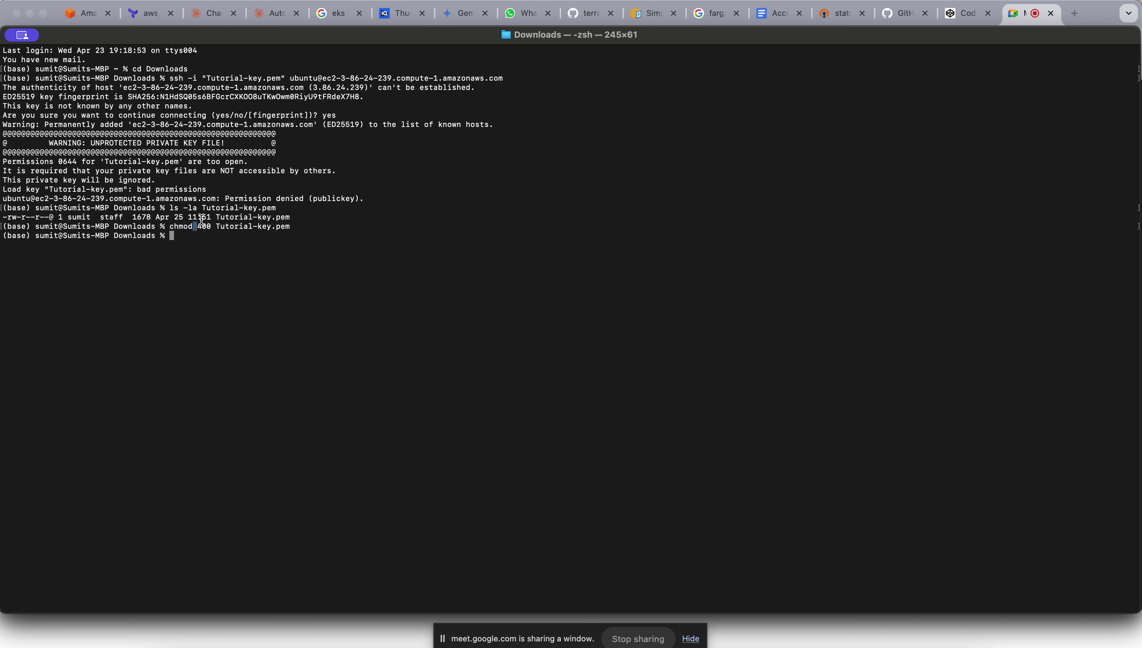
key("Up")
key("Up")
key("Up")
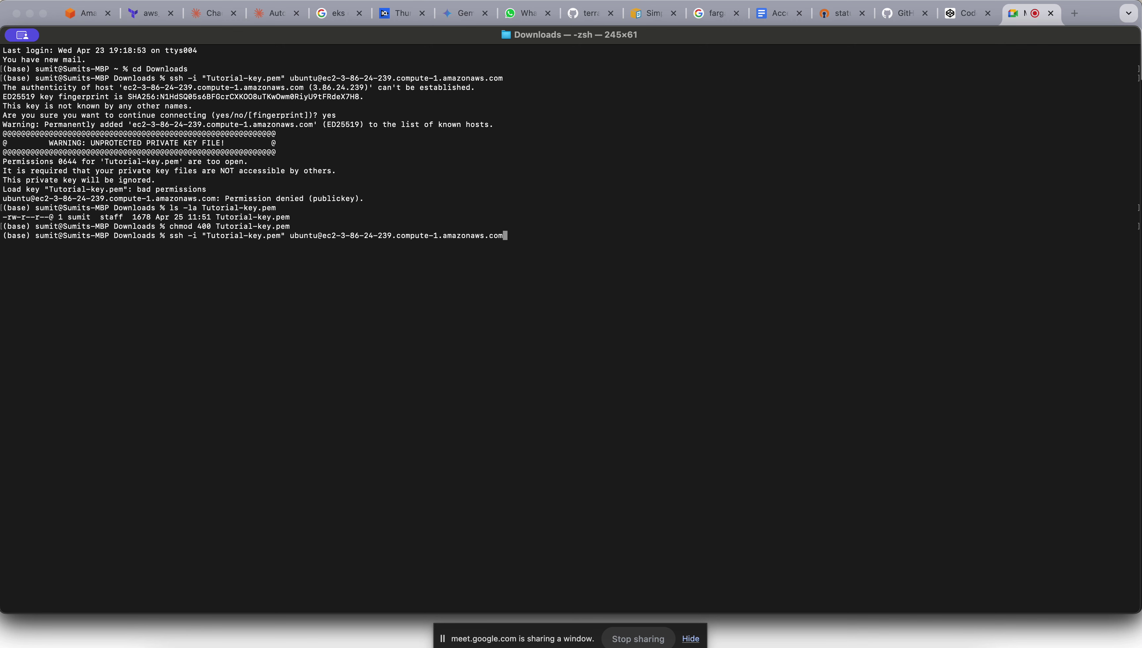
left_click_drag(169, 236, 505, 232)
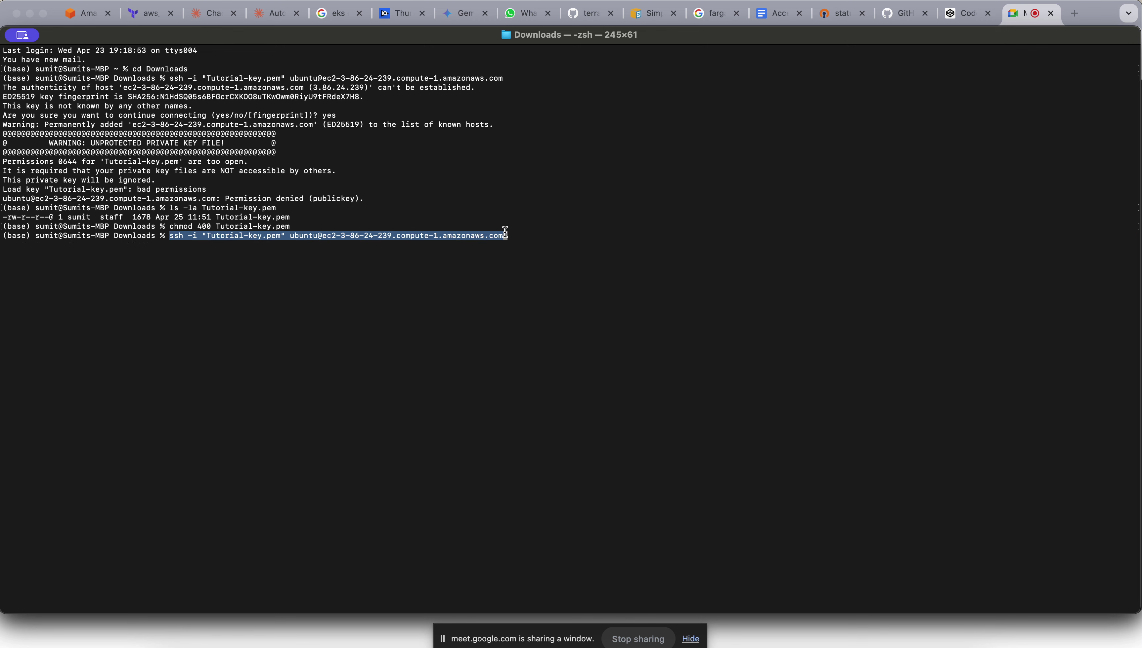
key("Return")
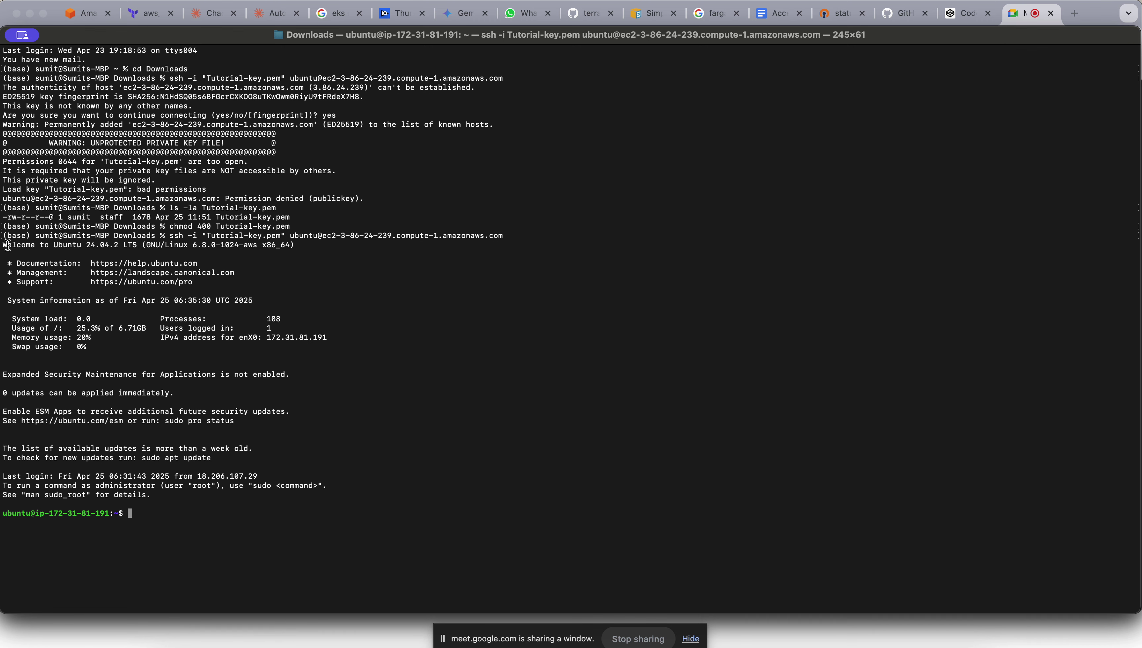
Examine the Ubuntu welcome output, including disk and memory usage, and the username and host in the prompt
left_click_drag(2, 244, 228, 506)
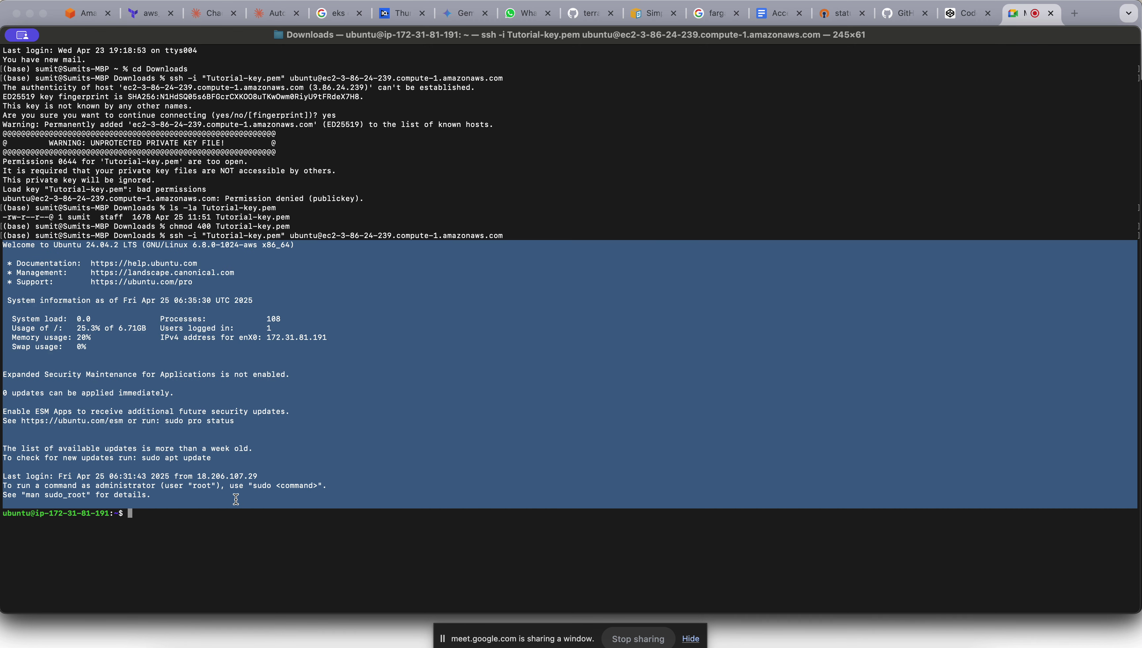
left_click(236, 499)
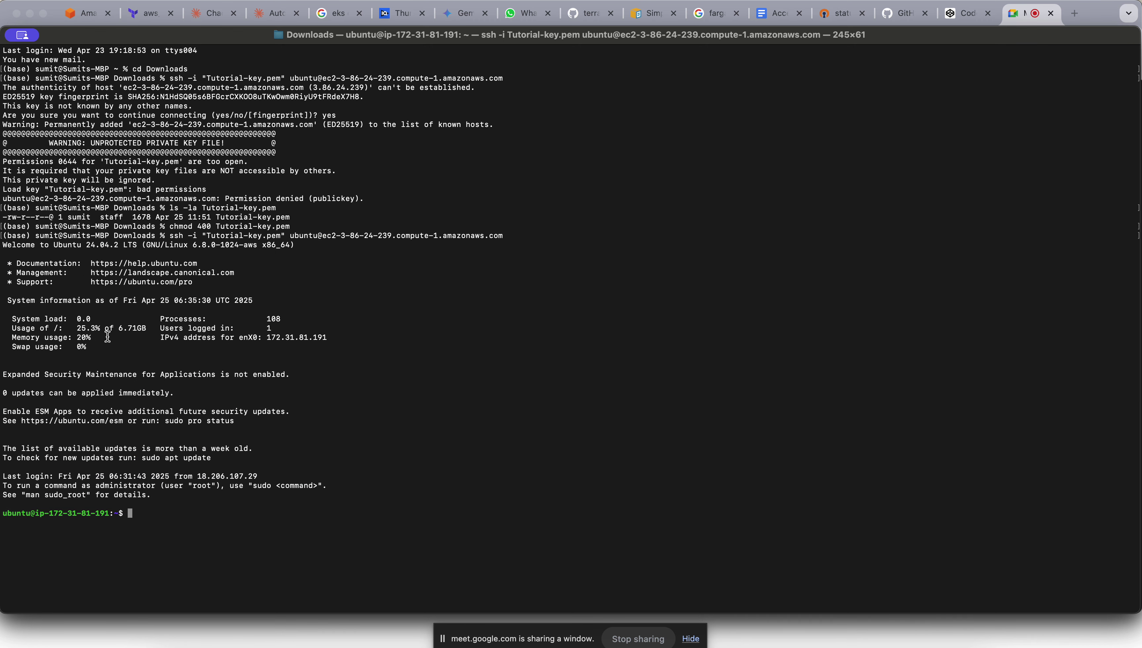
left_click_drag(152, 327, 71, 331)
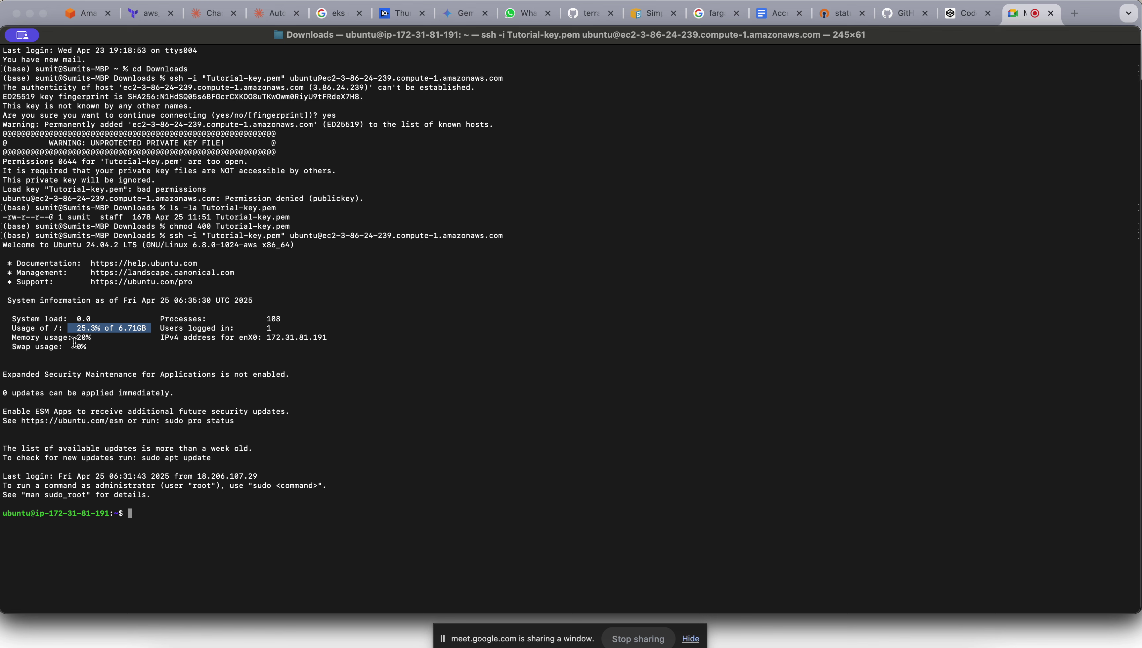
left_click_drag(77, 338, 101, 338)
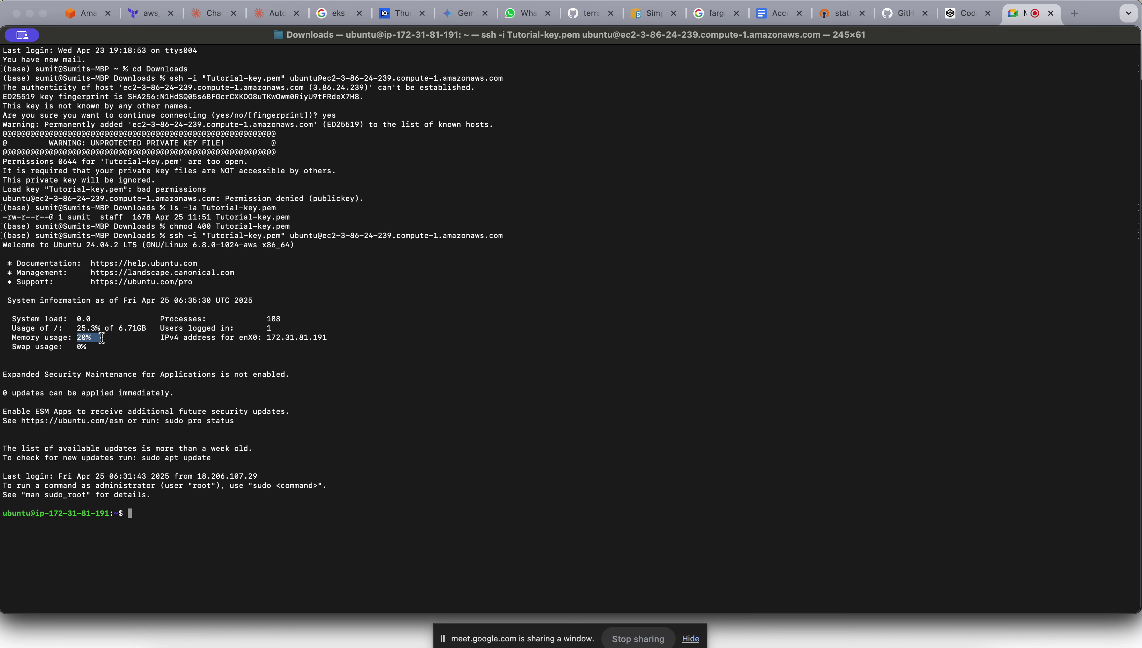
left_click(28, 514)
double_click(9, 514)
left_click_drag(49, 513, 105, 514)
Run curl ifconfig.me on the instance and copy the returned public IP address
left_click(218, 521)
type("curl ifconfig.me")
key("Return")
left_click_drag(54, 522, 1, 522)
key("super+c")
Close the SSH session with the exit command
left_click(225, 516)
type("ex")
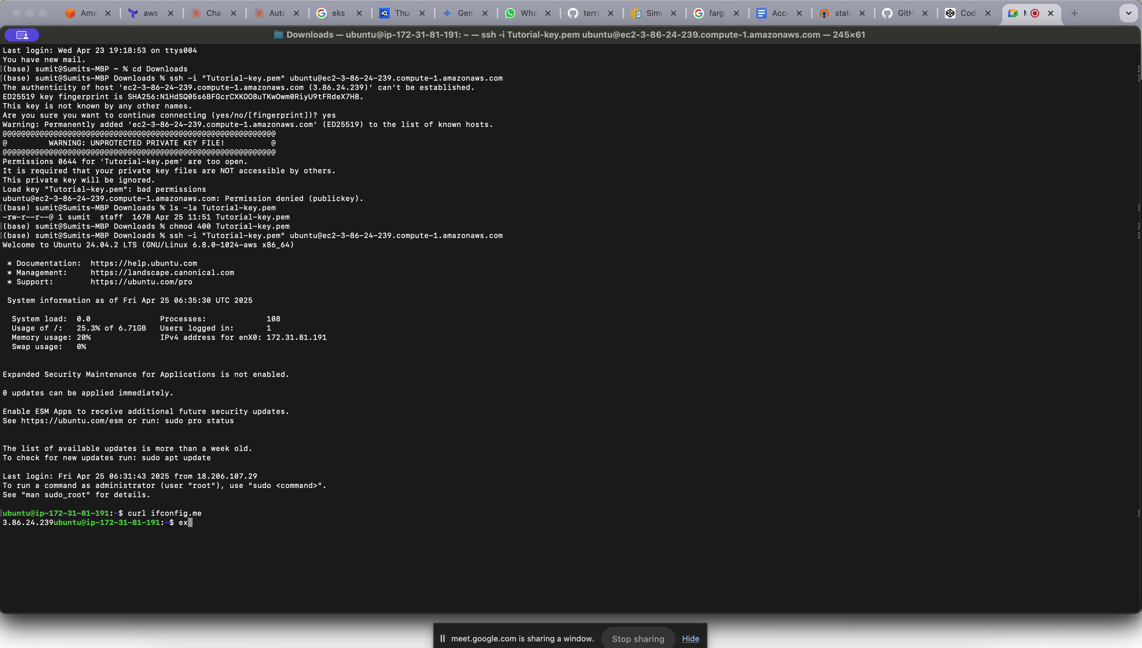
type("it")
key("Return")
key("Up")
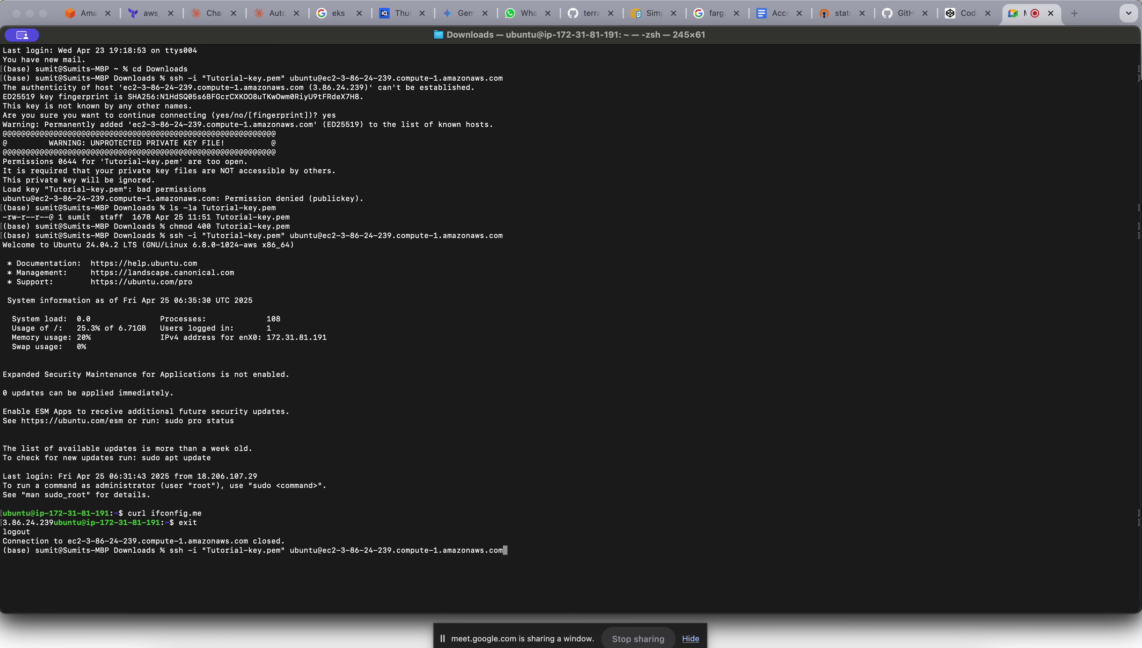
key("BackSpace")
key("BackSpace")
key("BackSpace")
key("BackSpace")
key("BackSpace")
key("BackSpace")
key("BackSpace")
key("BackSpace")
key("BackSpace")
key("BackSpace")
key("BackSpace")
key("BackSpace")
key("BackSpace")
key("BackSpace")
key("BackSpace")
key("BackSpace")
key("BackSpace")
key("BackSpace")
key("BackSpace")
key("BackSpace")
key("BackSpace")
key("BackSpace")
key("BackSpace")
key("BackSpace")
key("BackSpace")
key("BackSpace")
key("BackSpace")
key("BackSpace")
key("BackSpace")
key("BackSpace")
key("BackSpace")
key("BackSpace")
key("BackSpace")
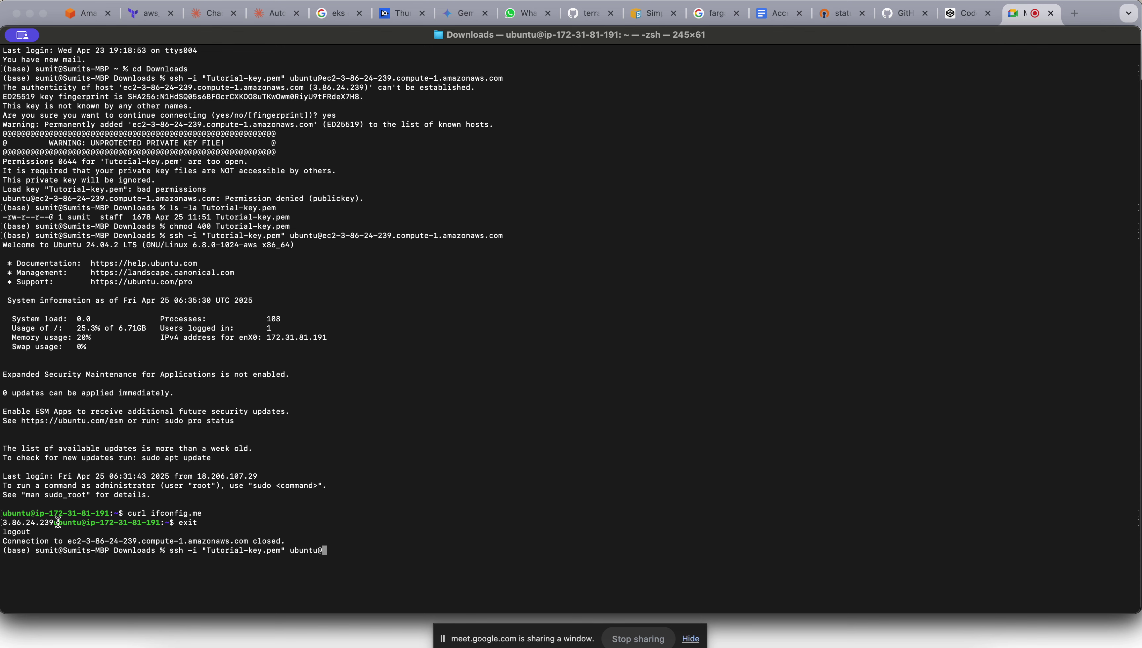
left_click_drag(53, 522, 1, 522)
key("super+v")
key("Return")
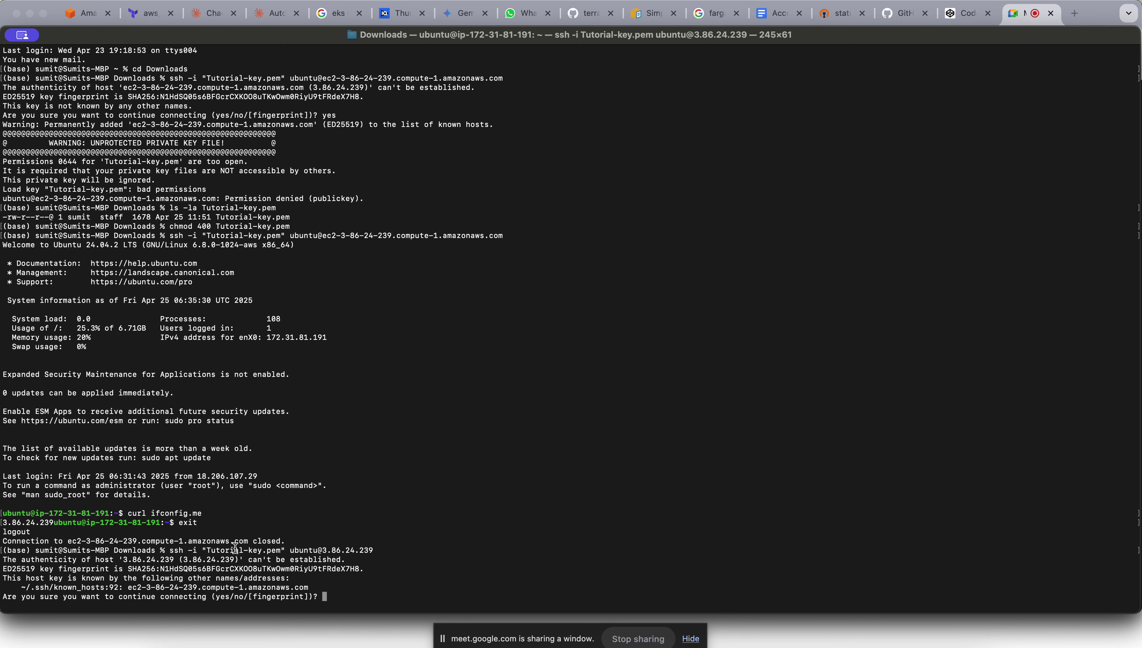
type("yes")
key("Return")
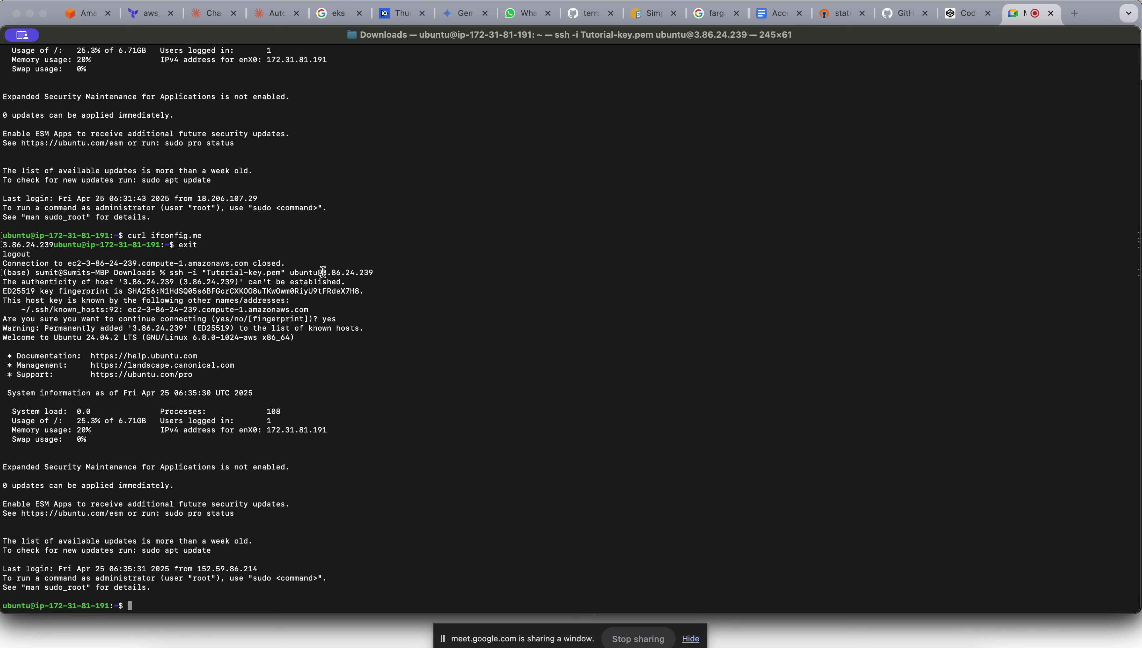
Check the IP address used in the SSH command, and run df -h on the instance to list its disk usage
left_click_drag(322, 271, 384, 272)
left_click(106, 567)
type("df -h")
key("Return")
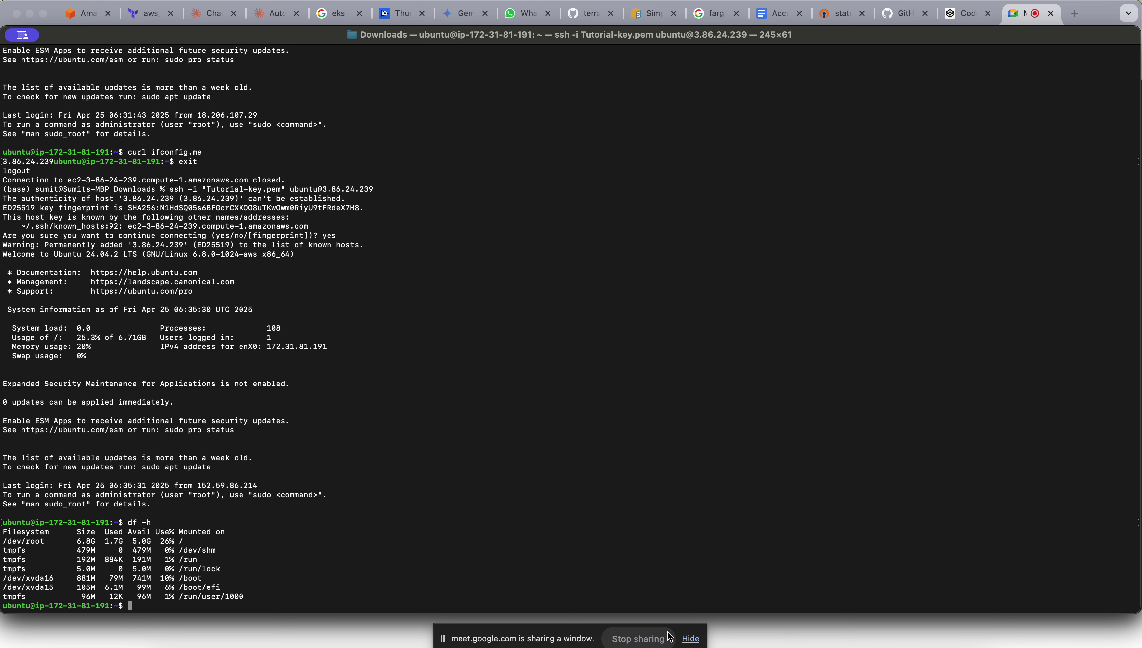
Stop the current screen share in Google Meet and share the Connect to instance browser window instead
left_click(657, 638)
left_click(628, 587)
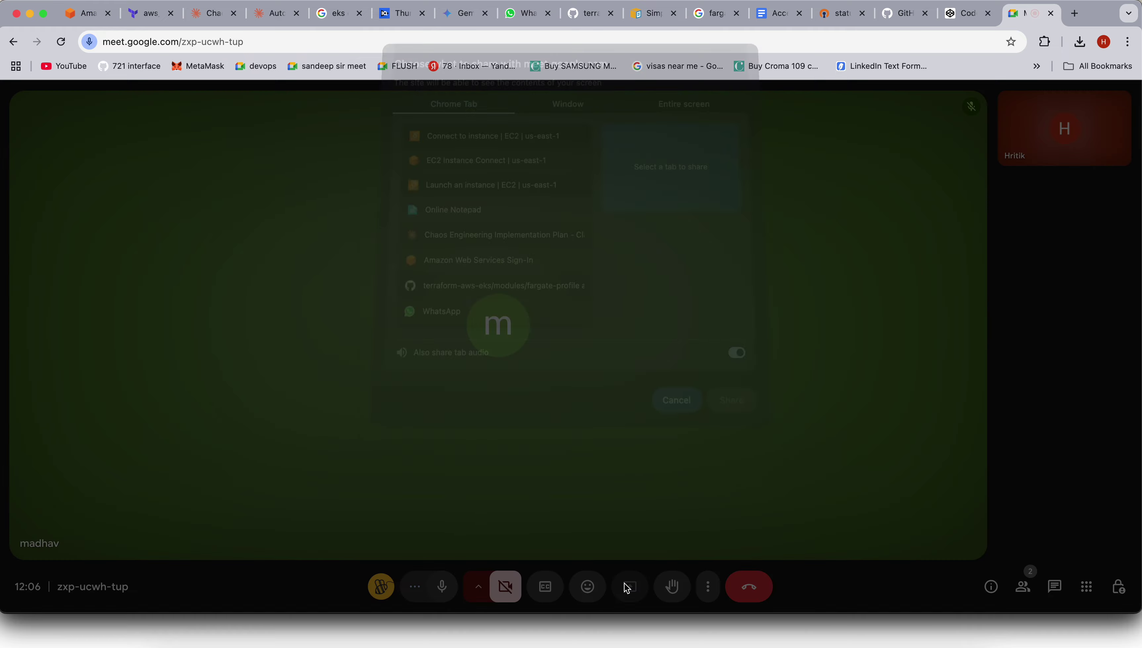
left_click(497, 156)
left_click(566, 120)
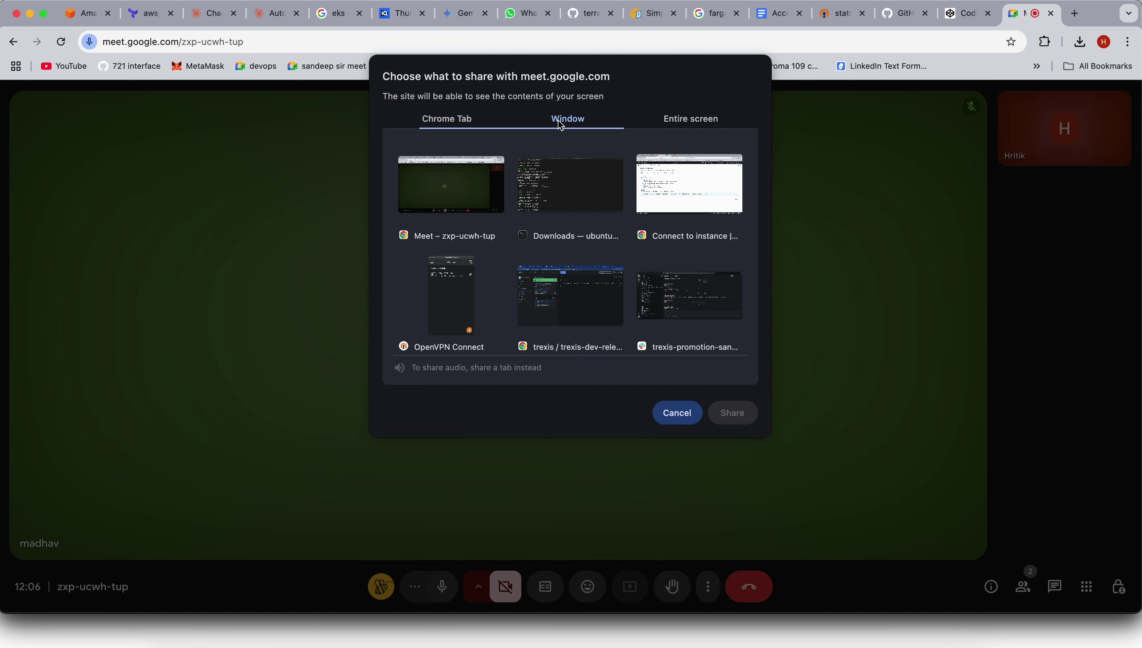
left_click(563, 182)
left_click(665, 208)
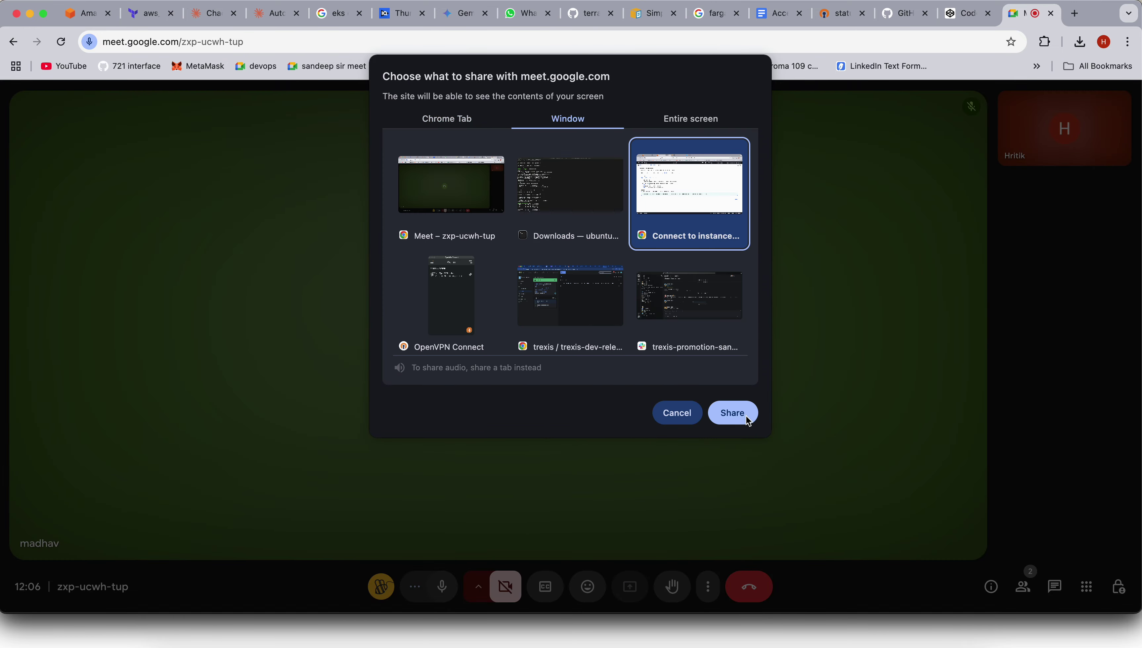
left_click(736, 412)
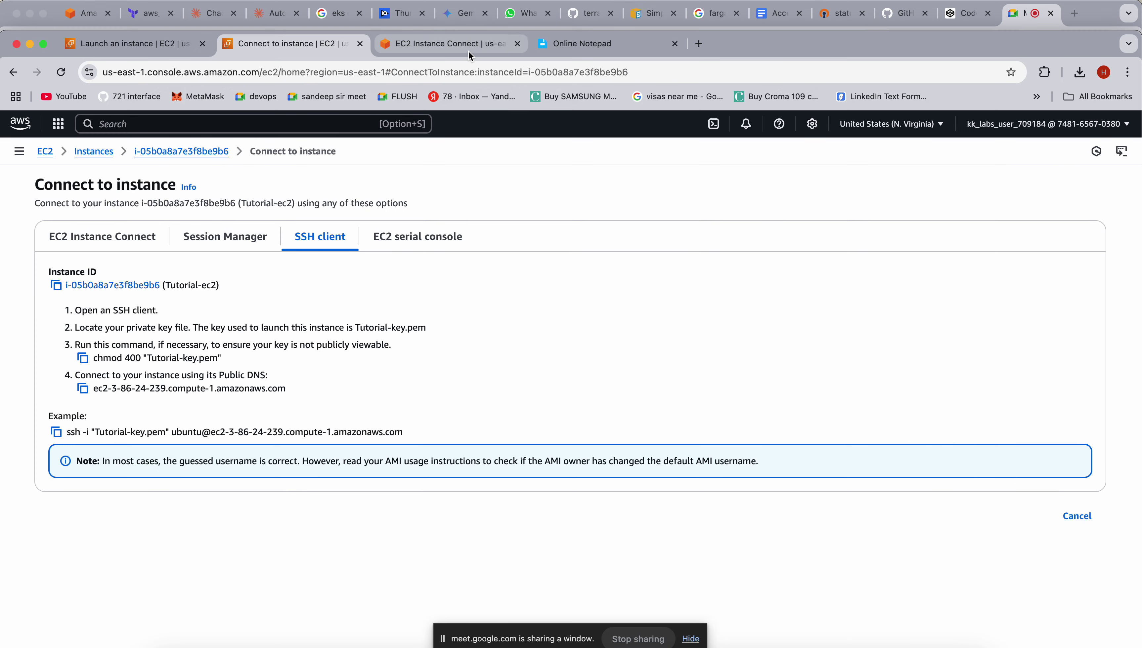
Return to the EC2 console window and open the instance summary of Tutorial-ec2
left_click_drag(809, 42, 814, 20)
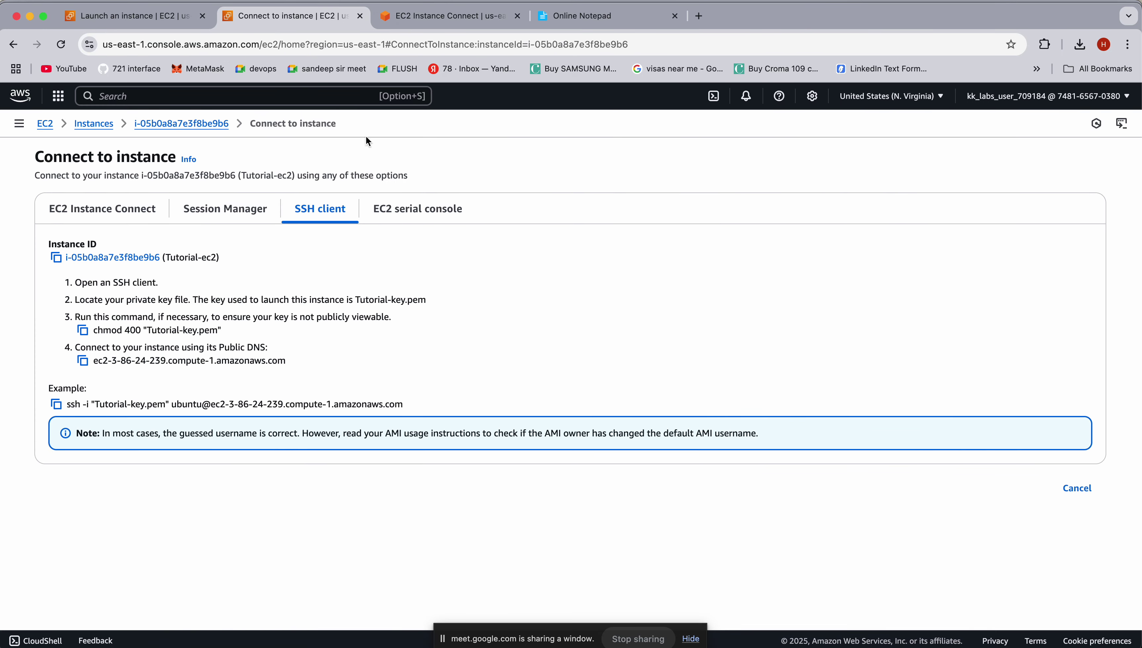
left_click(181, 124)
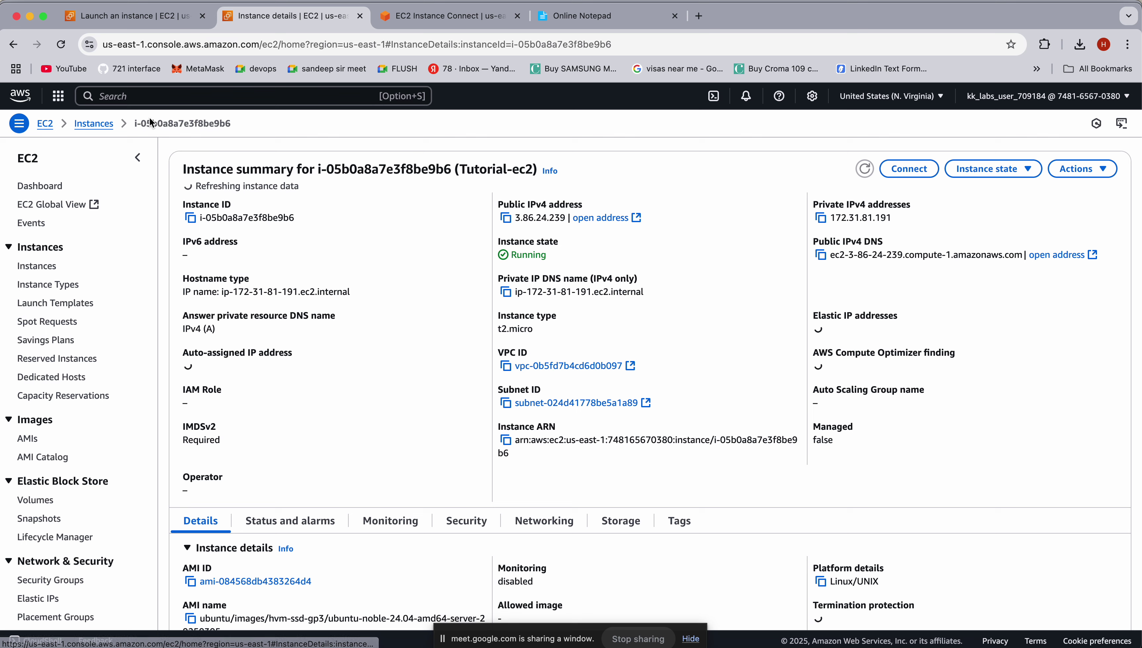
Review the instance details of Tutorial-ec2 and examine its monitoring graphs, including CPU utilization
scroll(437, 489, "down", 10)
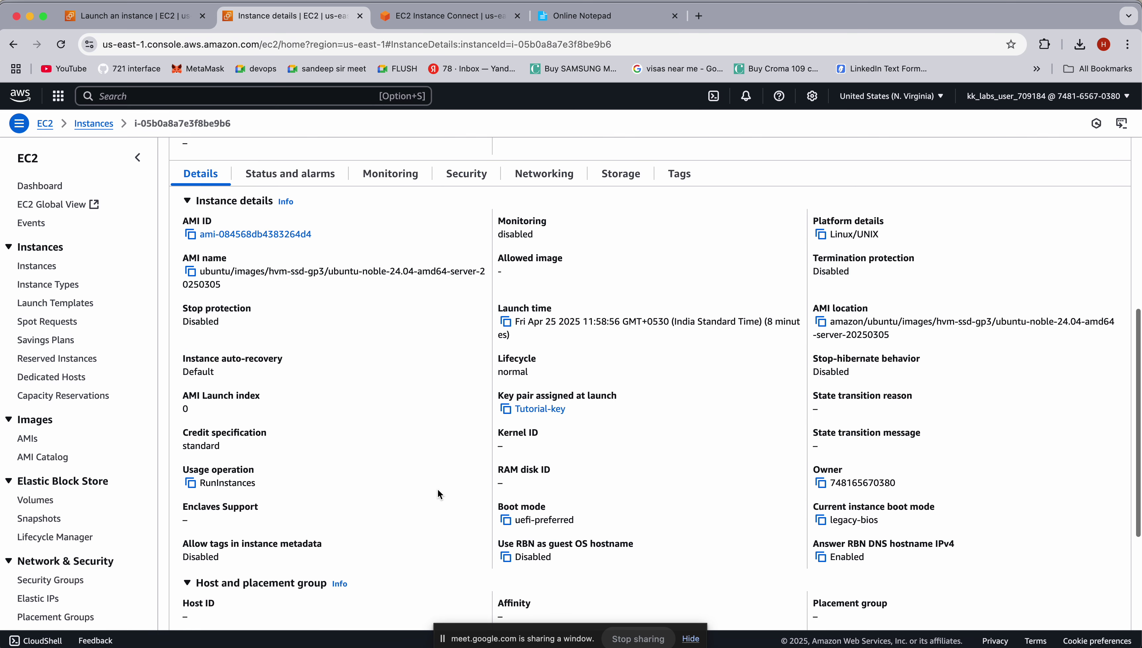
left_click(376, 178)
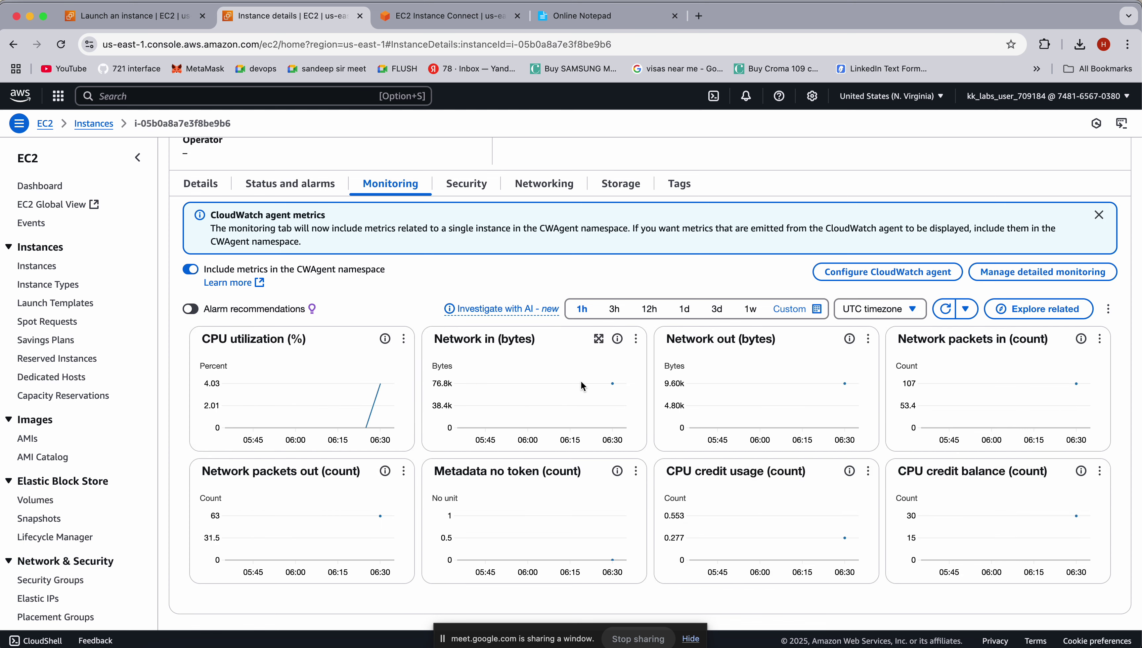
mouse_move(617, 408)
scroll(496, 498, "down", 1)
scroll(498, 498, "up", 1)
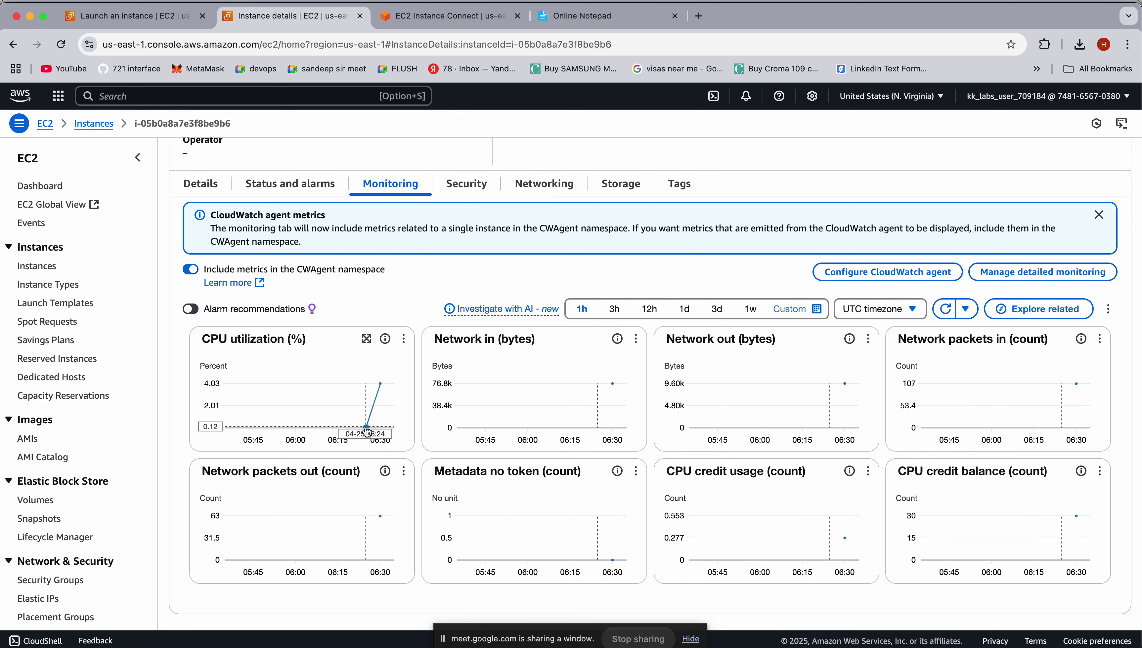
mouse_move(367, 429)
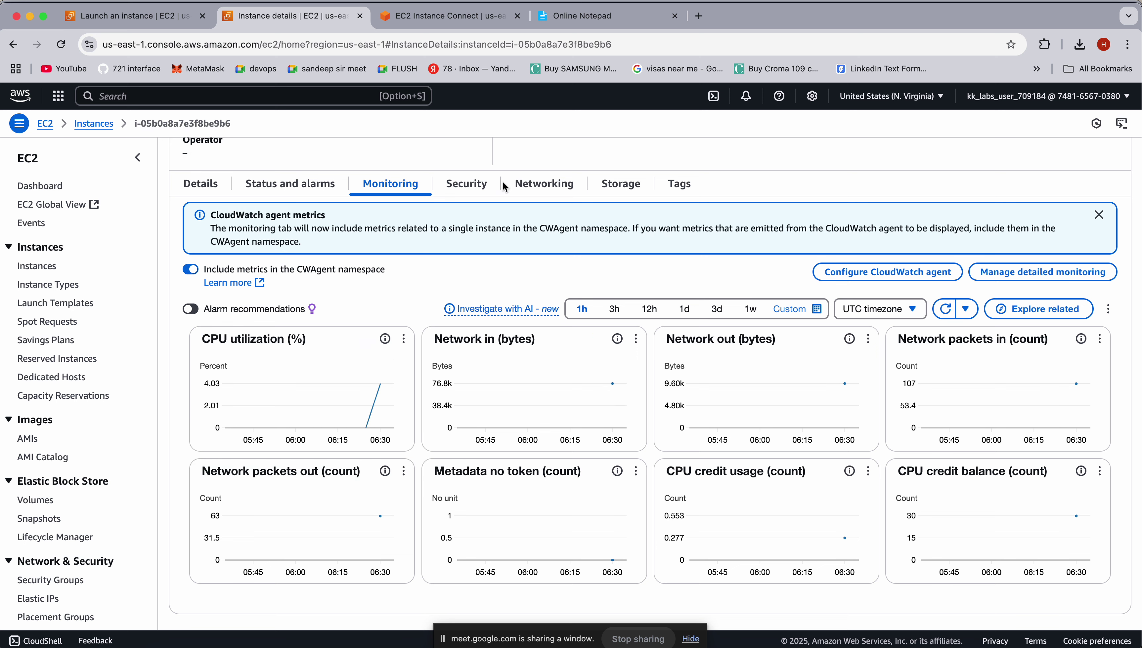
View the security details of Tutorial-ec2 and check the inbound rule's ID, port range, protocol and source
left_click(466, 183)
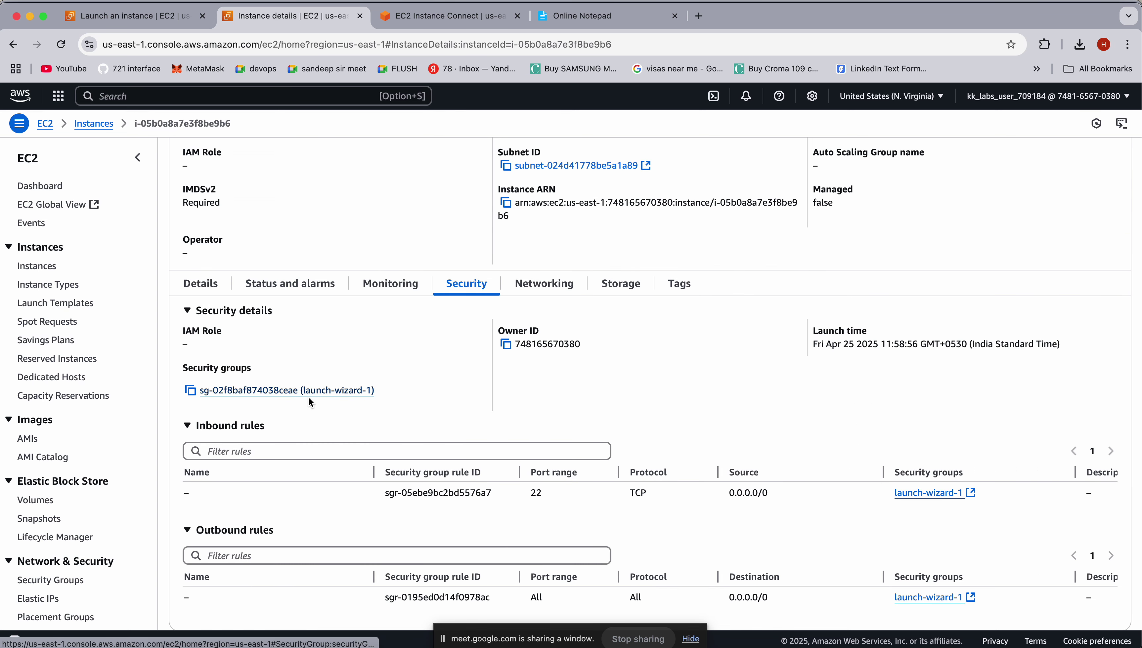
left_click_drag(385, 495, 519, 496)
left_click(529, 503)
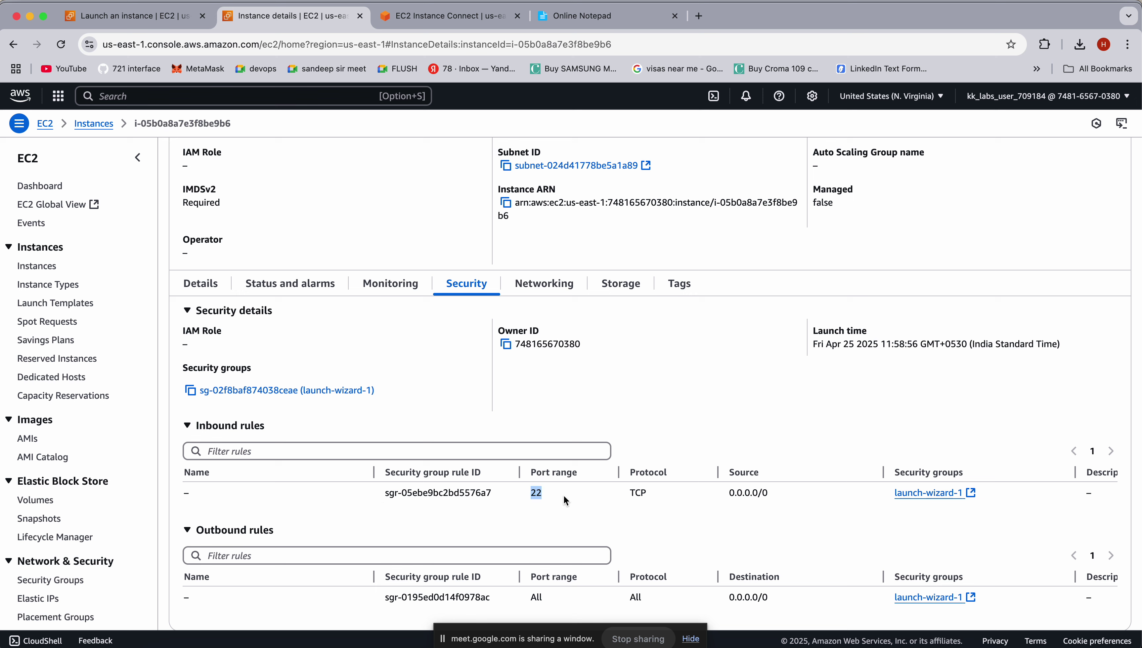
left_click_drag(611, 499, 817, 495)
scroll(817, 495, "right", 3)
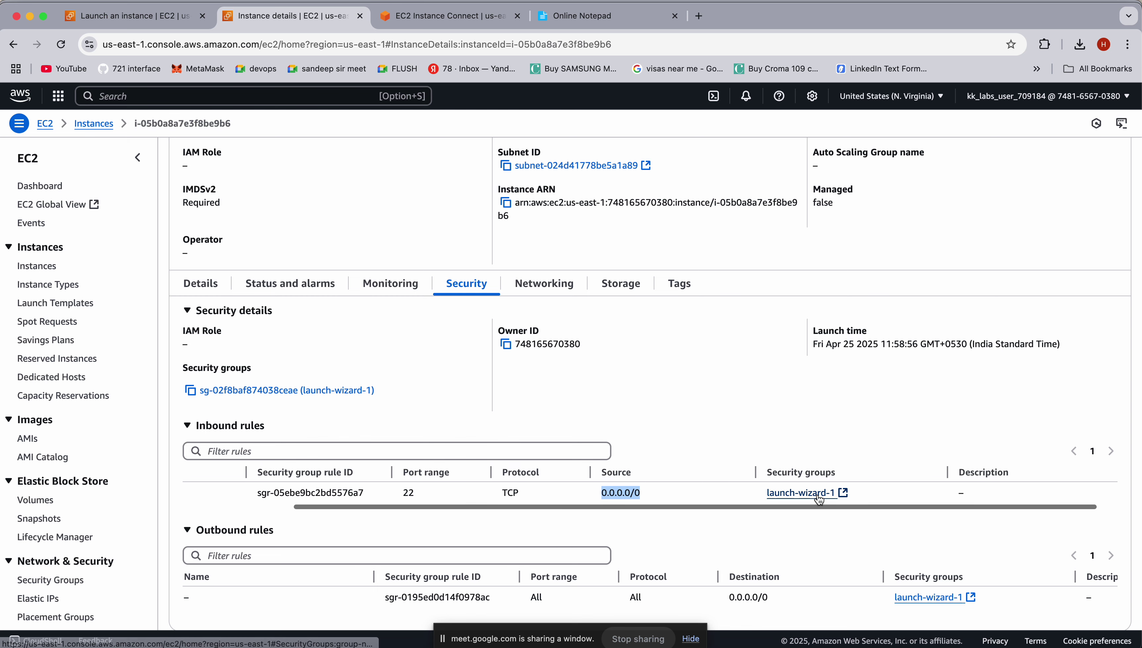
scroll(817, 495, "left", 3)
Open the launch-wizard-1 security group and look at both its inbound and outbound rules, ending on the inbound ones
left_click(316, 391)
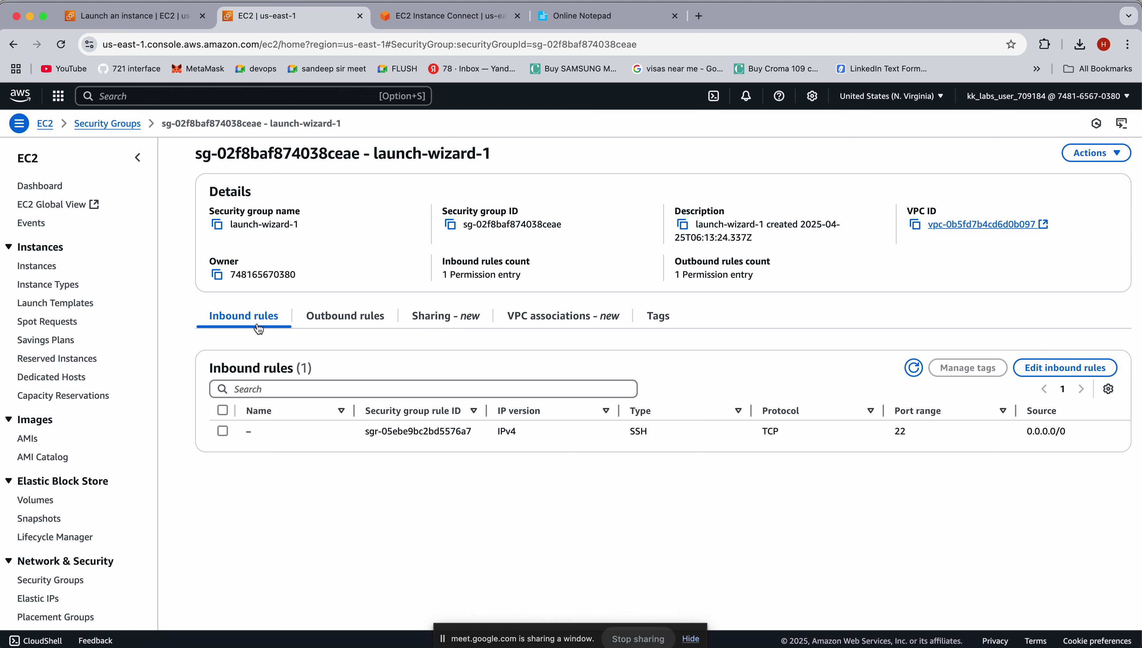
left_click_drag(205, 317, 274, 317)
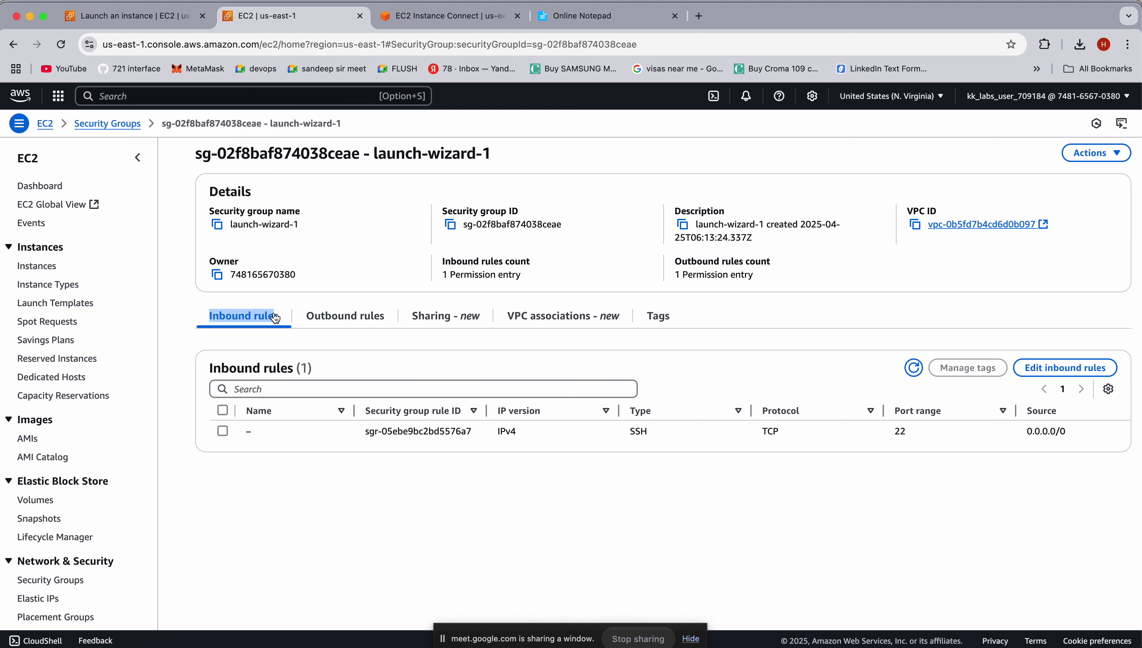
left_click(384, 320)
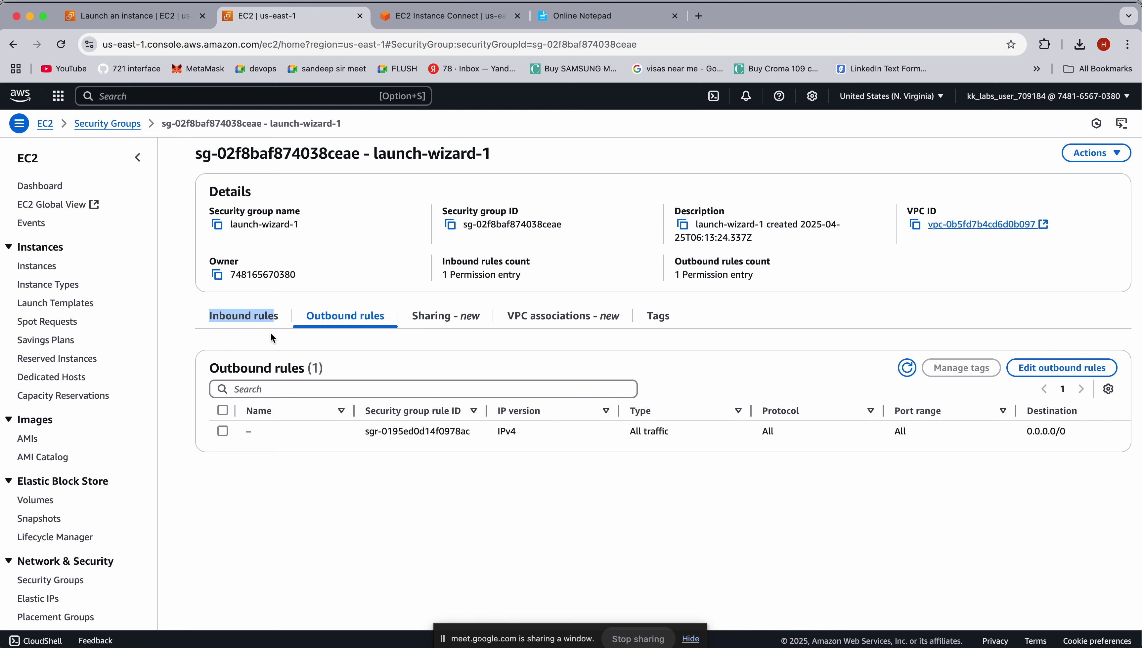
left_click(246, 313)
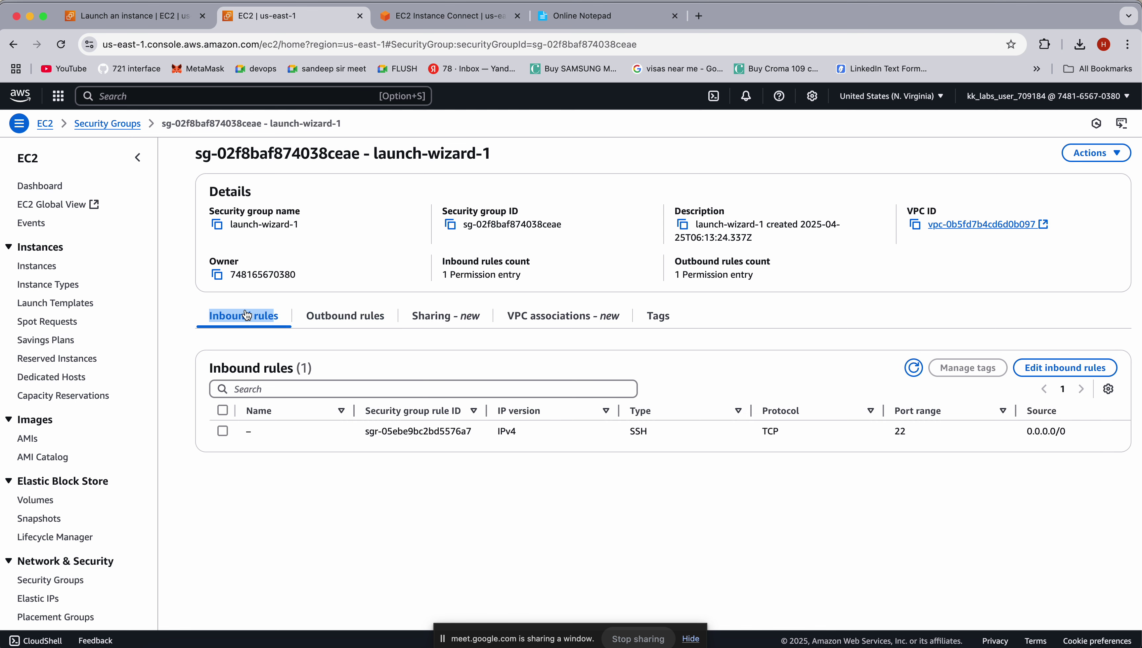
Examine the SSH inbound rule of launch-wizard-1, checking its rule ID, source and port range
left_click(172, 313)
left_click_drag(179, 311, 298, 316)
left_click_drag(339, 439, 487, 438)
left_click(489, 478)
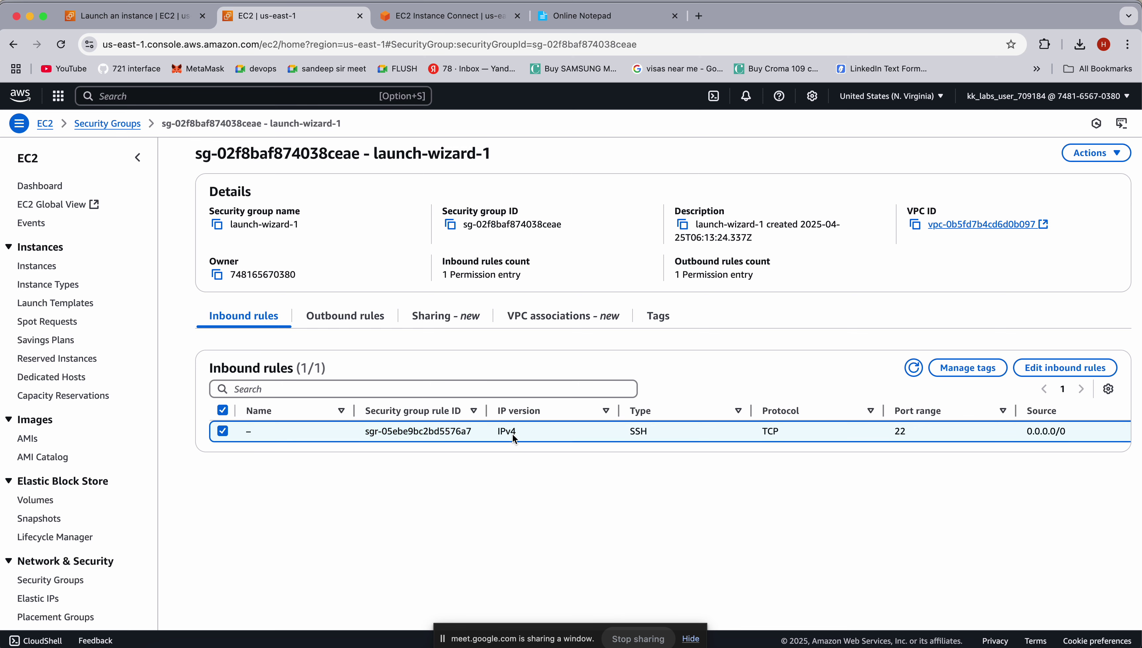
left_click(233, 437)
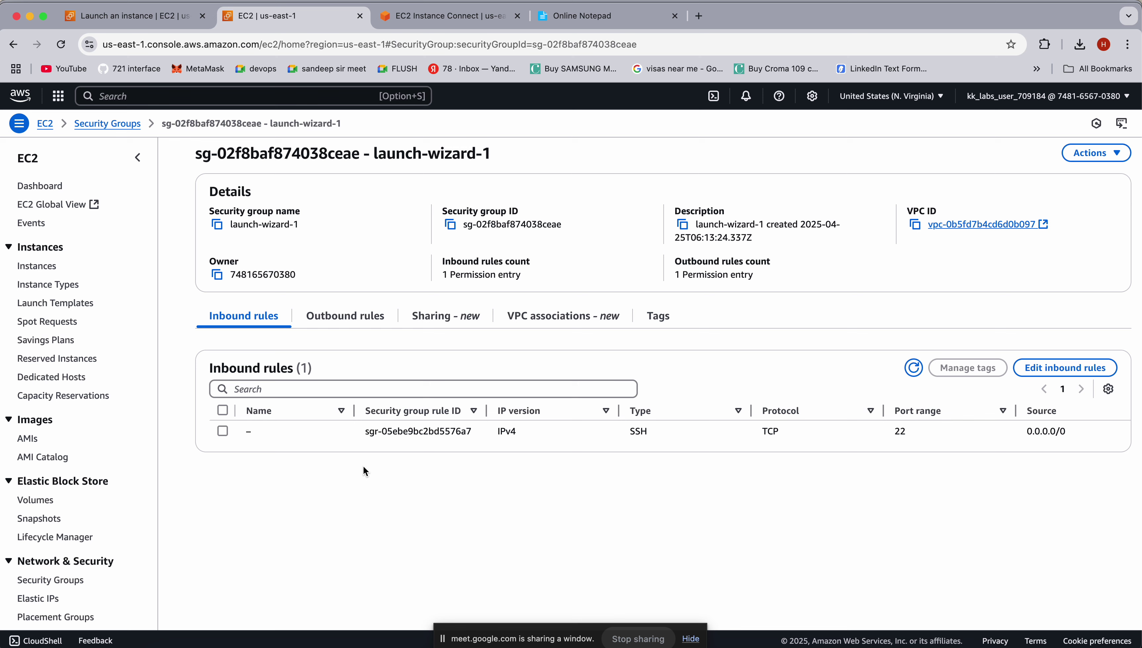
left_click_drag(1018, 430, 1071, 429)
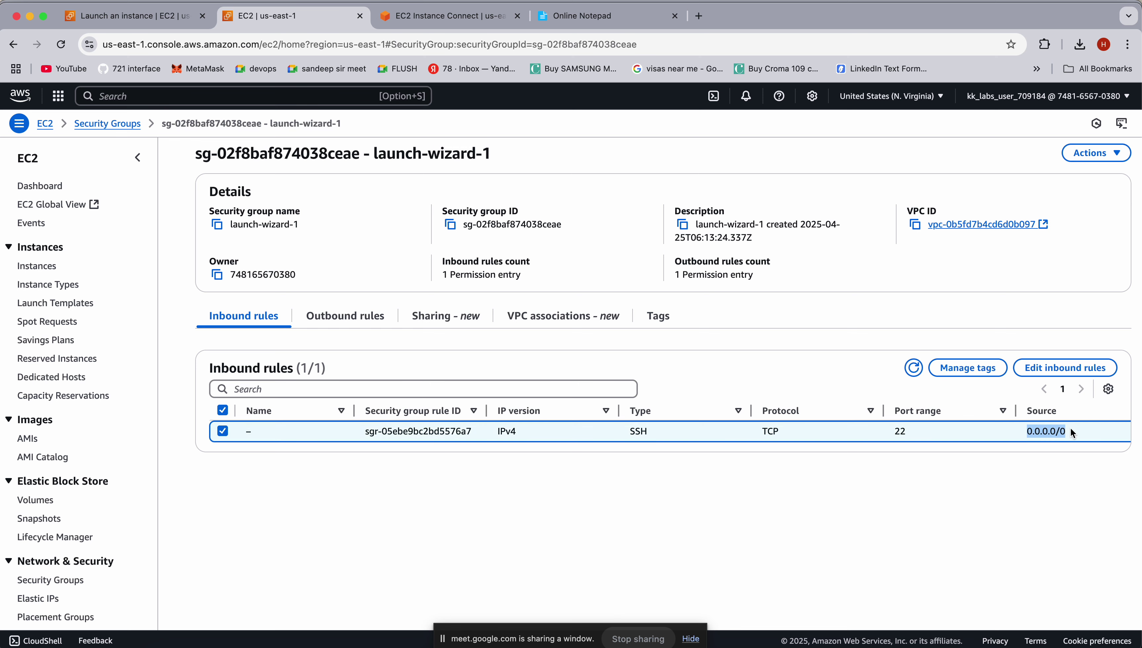
left_click(223, 421)
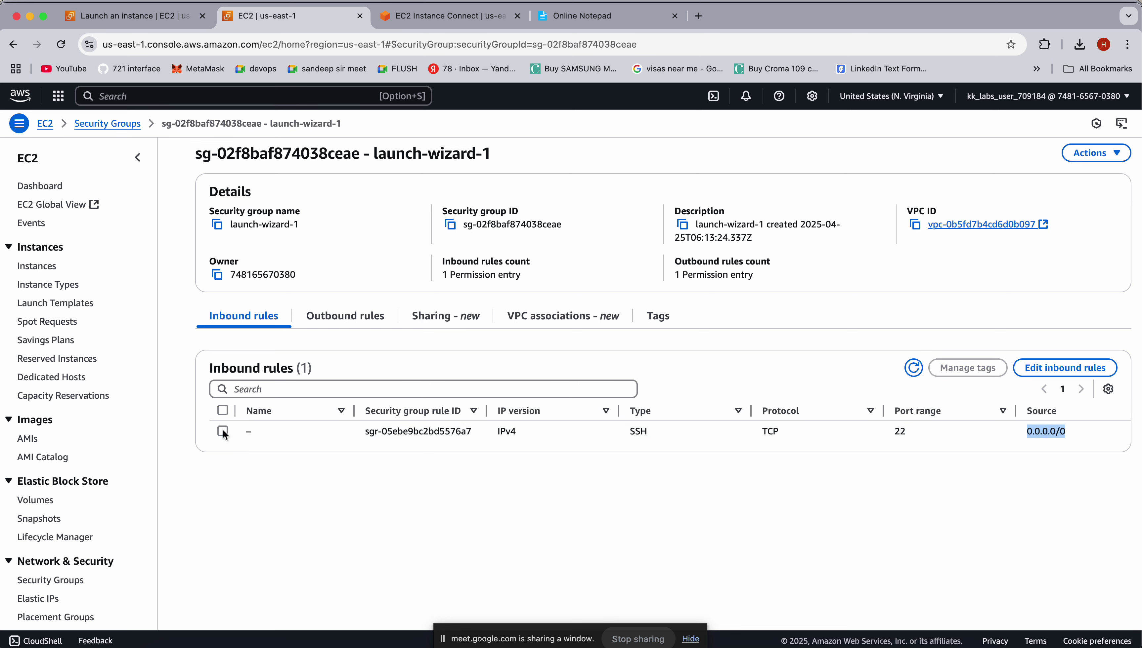
left_click(1059, 461)
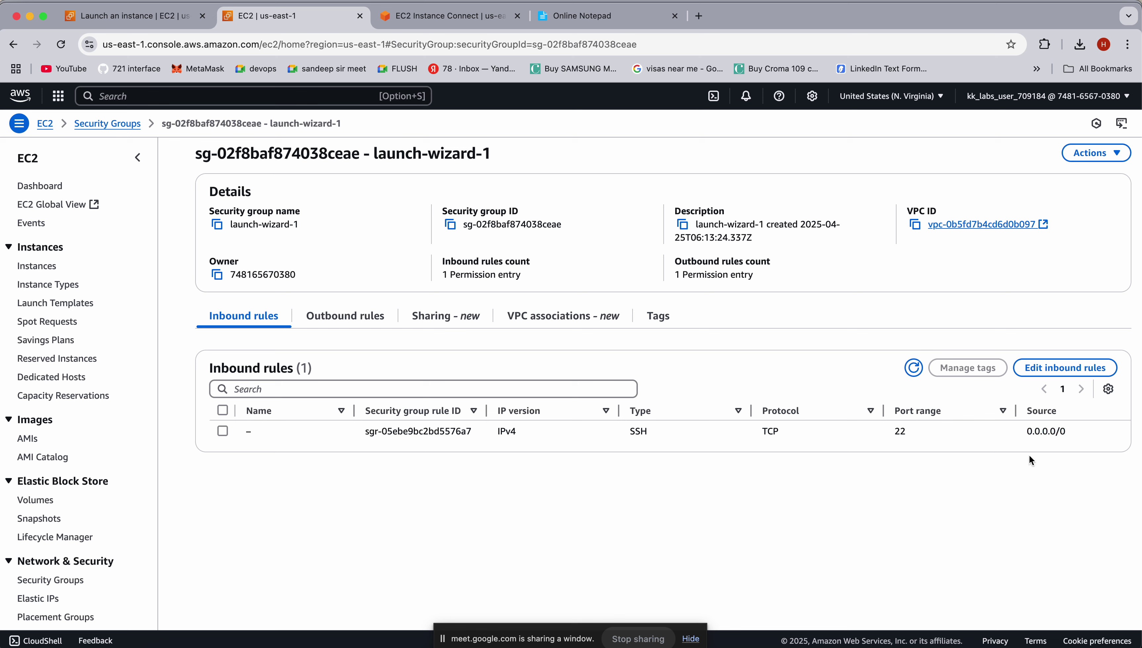
left_click(877, 431)
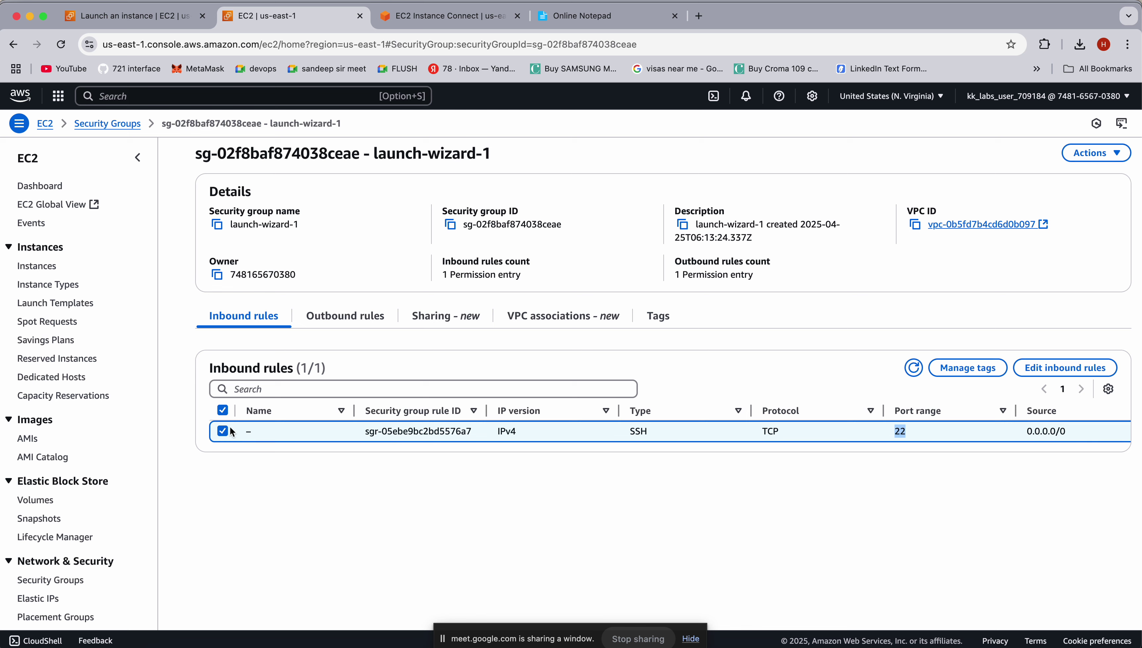
Examine the outbound rule of launch-wizard-1, checking its traffic type, protocol and port range
left_click(342, 315)
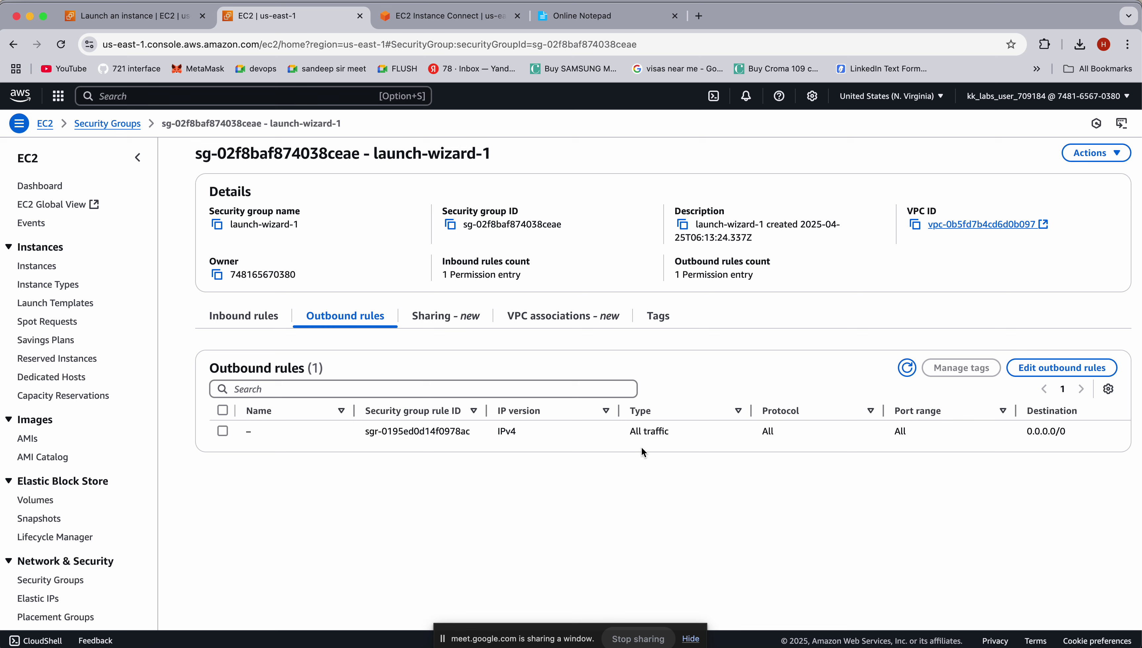
left_click_drag(621, 434, 785, 432)
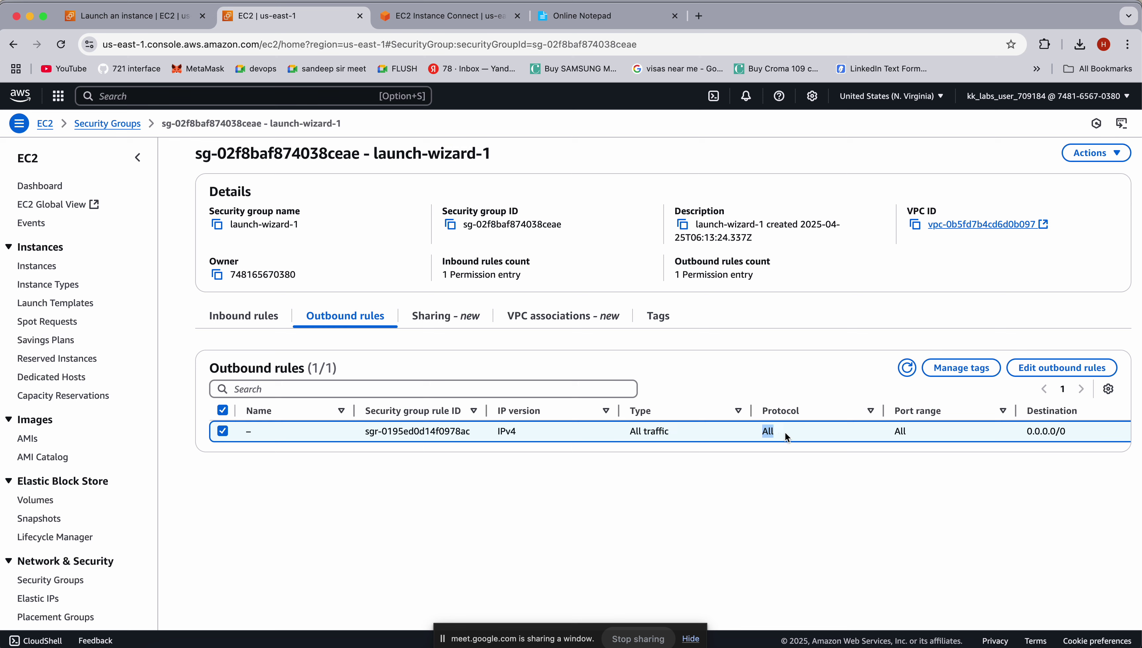
left_click(881, 420)
left_click(224, 434)
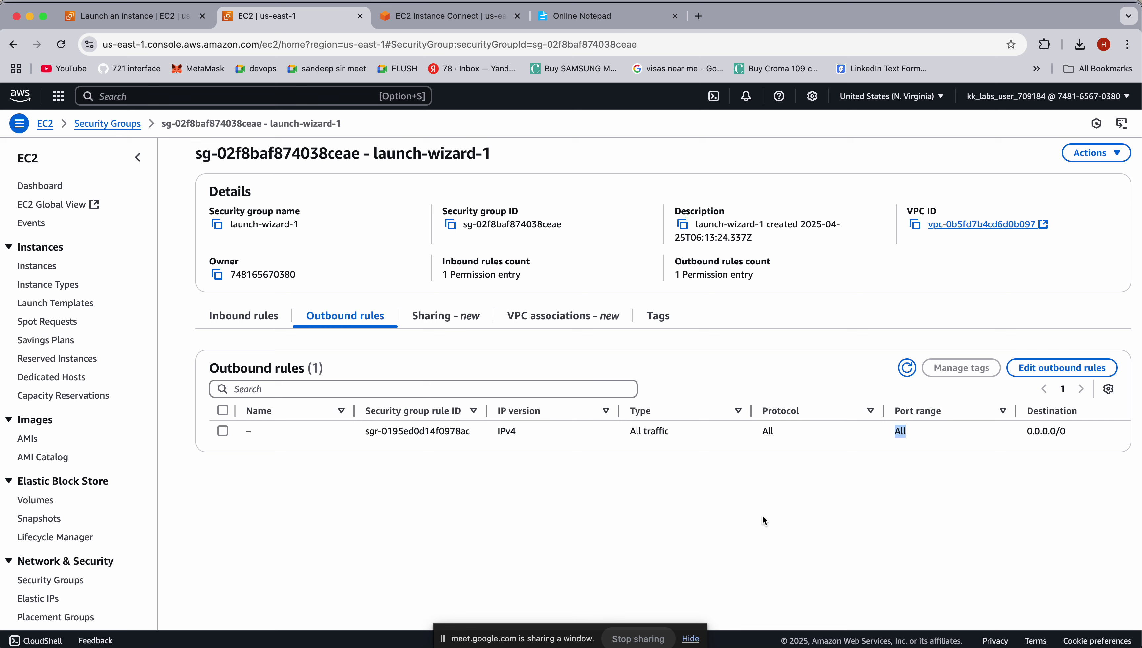
left_click(897, 430)
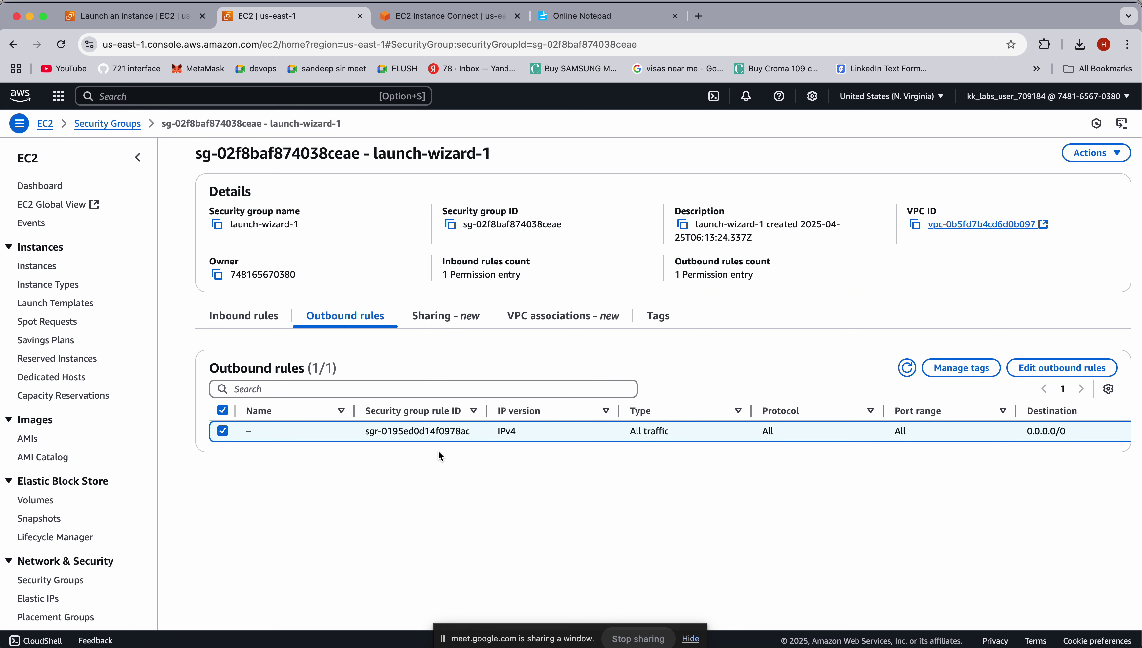
left_click(223, 432)
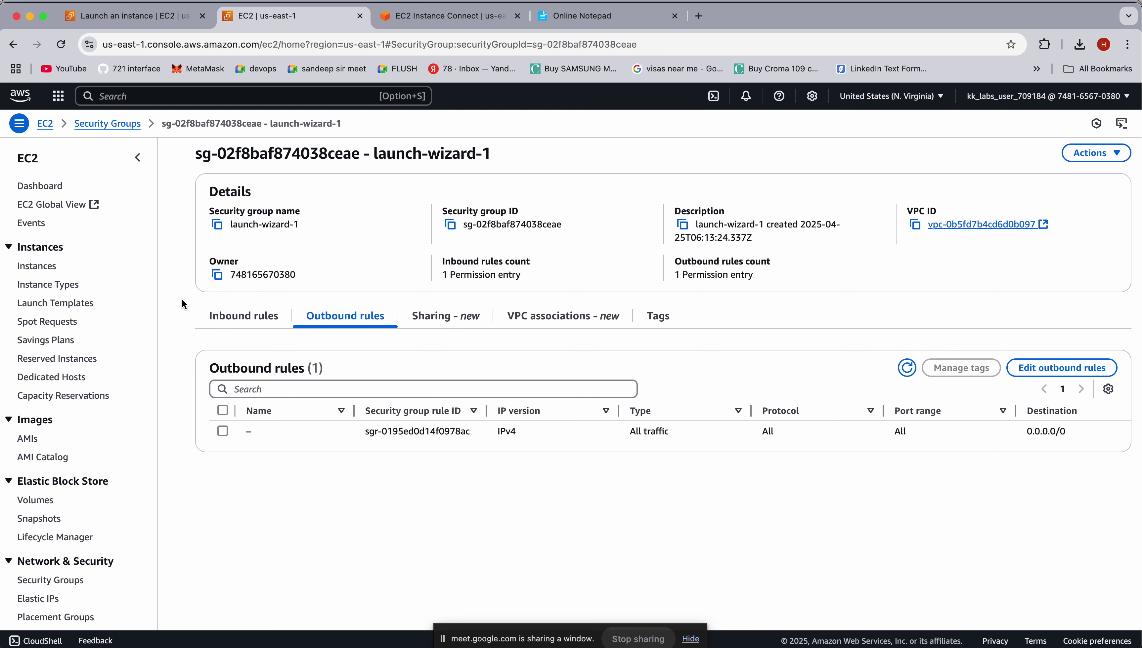
Open the inbound rules of the launch-wizard-1 security group for editing
left_click(219, 316)
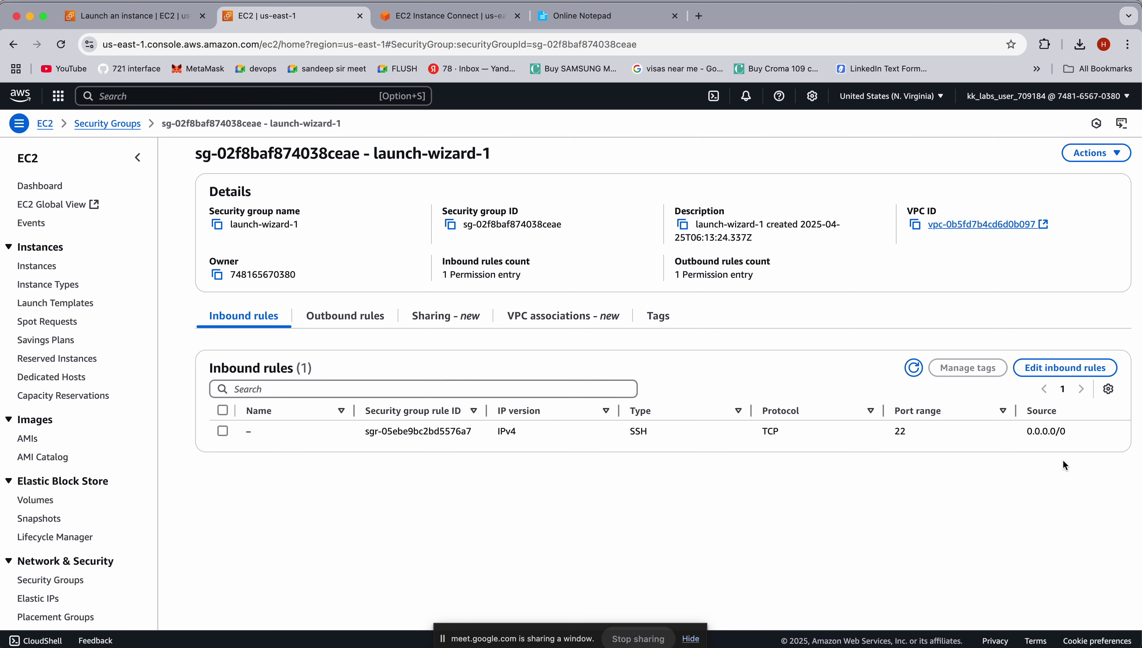
left_click(1068, 368)
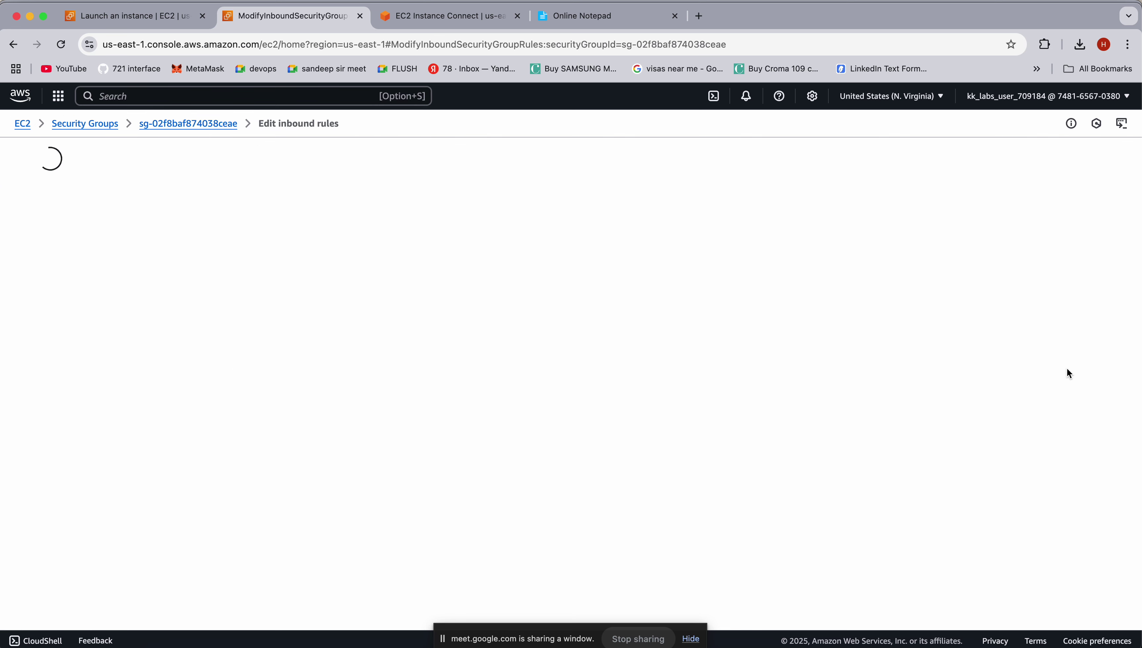
Try an additional inbound rule of type All traffic with source Anywhere-IPv4, and delete that rule again
left_click(79, 297)
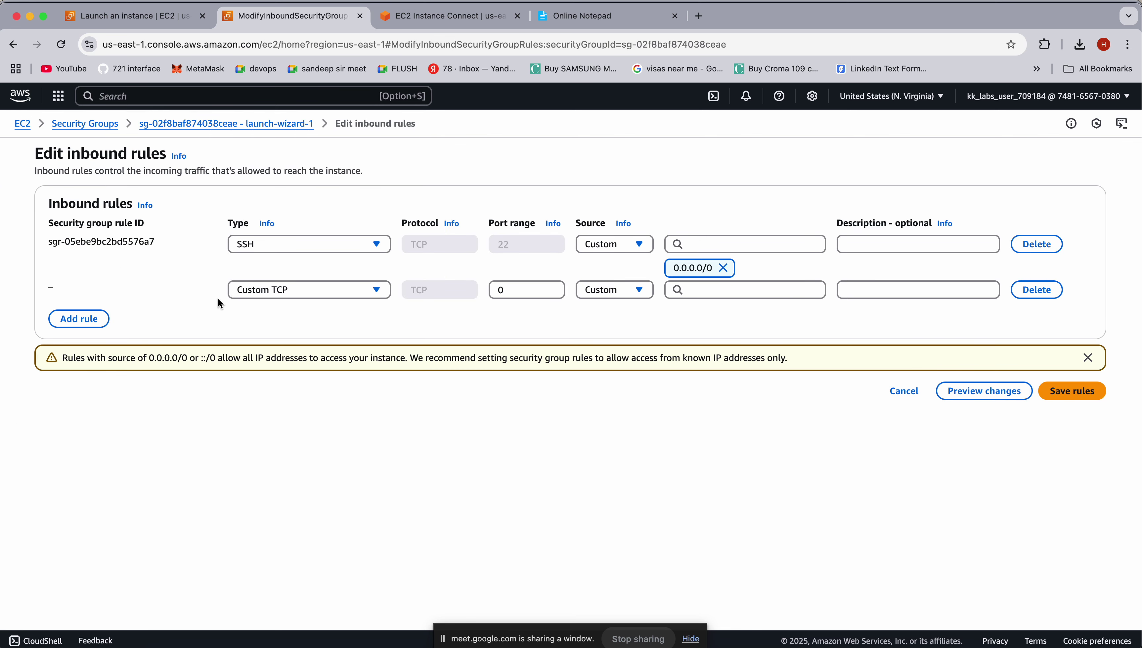
left_click(279, 290)
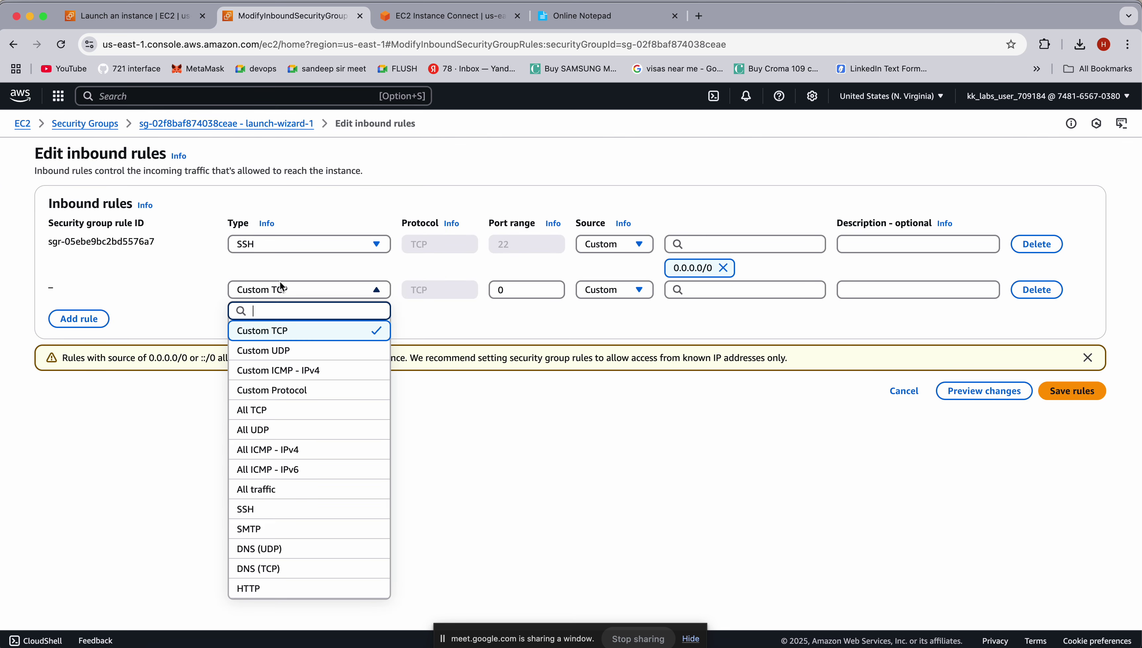
left_click(278, 492)
left_click(639, 292)
left_click(624, 332)
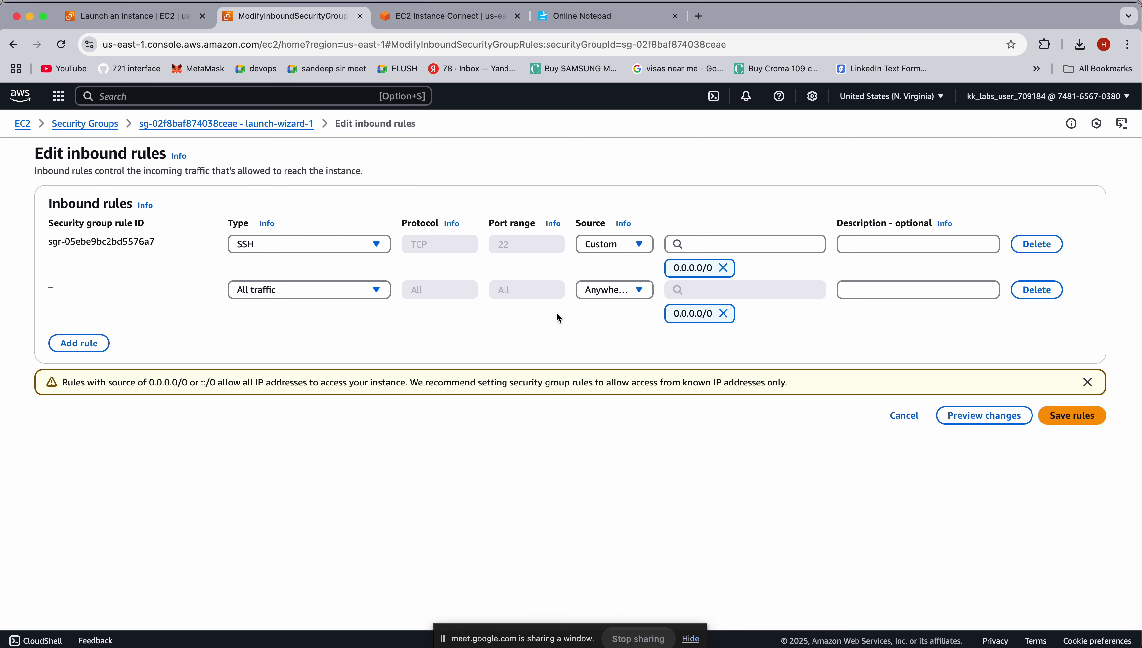
left_click(1036, 290)
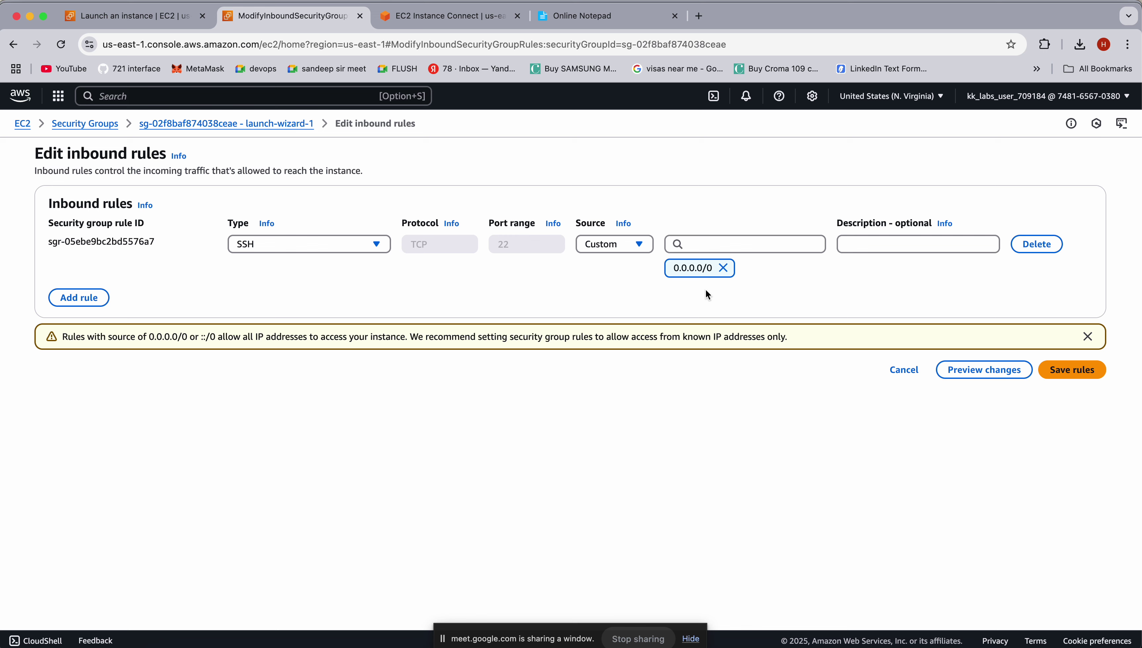
Remove the 0.0.0.0/0 source from the SSH inbound rule and view the available CIDR blocks and security groups
left_click(723, 268)
left_click(725, 244)
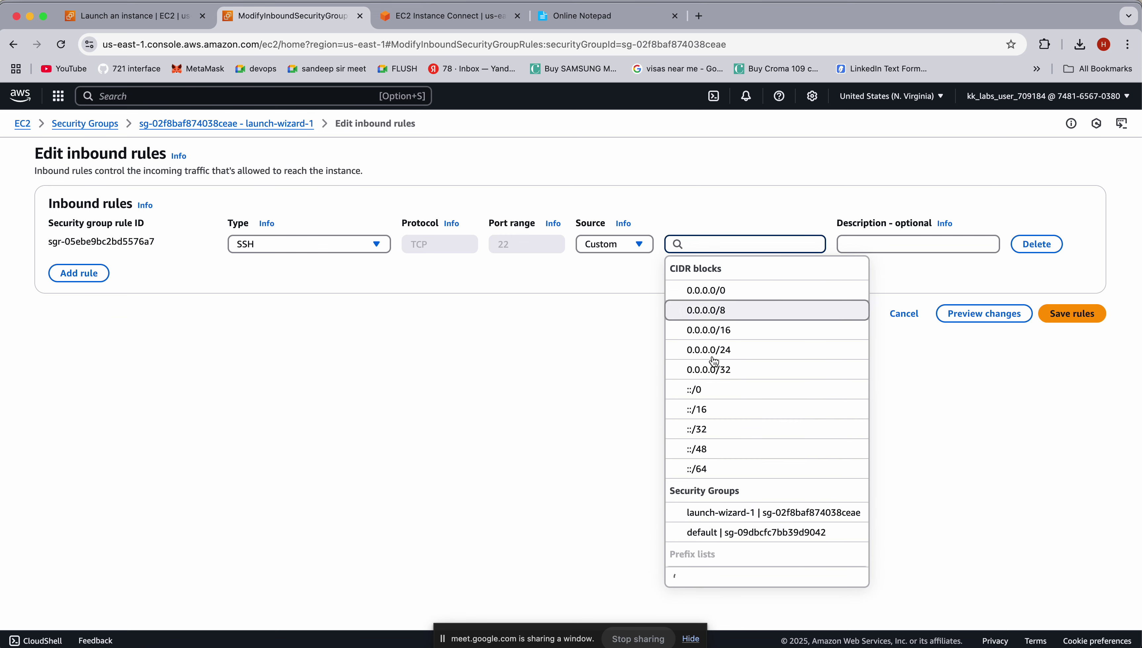
left_click(590, 329)
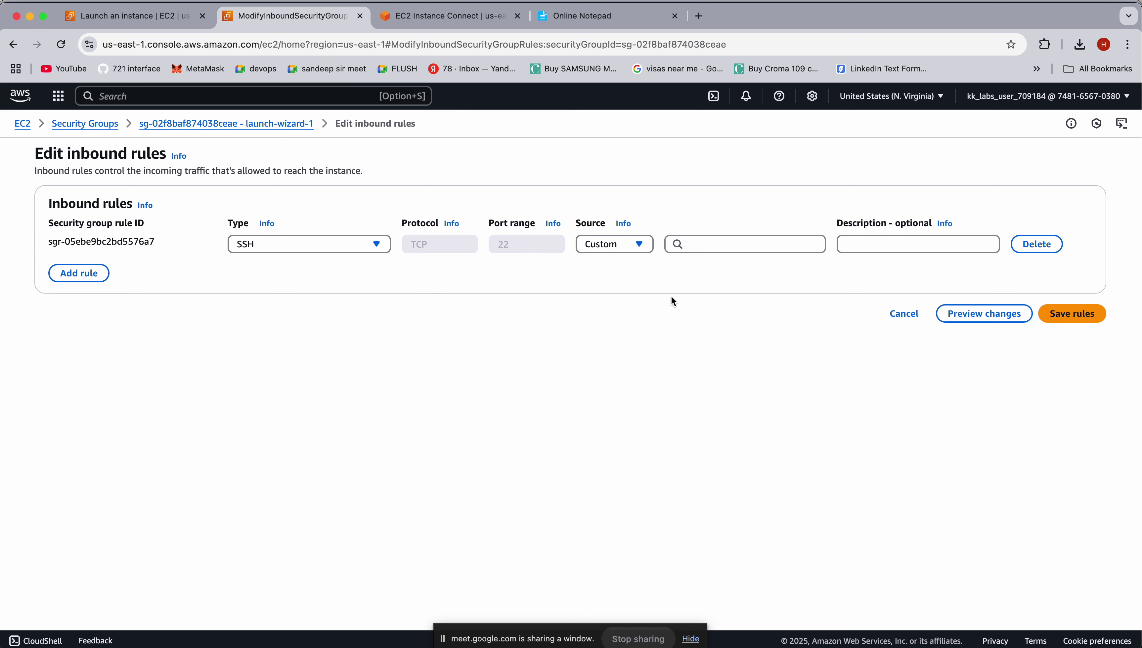
Add a second inbound rule of type HTTP with source Anywhere-IPv6
left_click(94, 272)
left_click(279, 264)
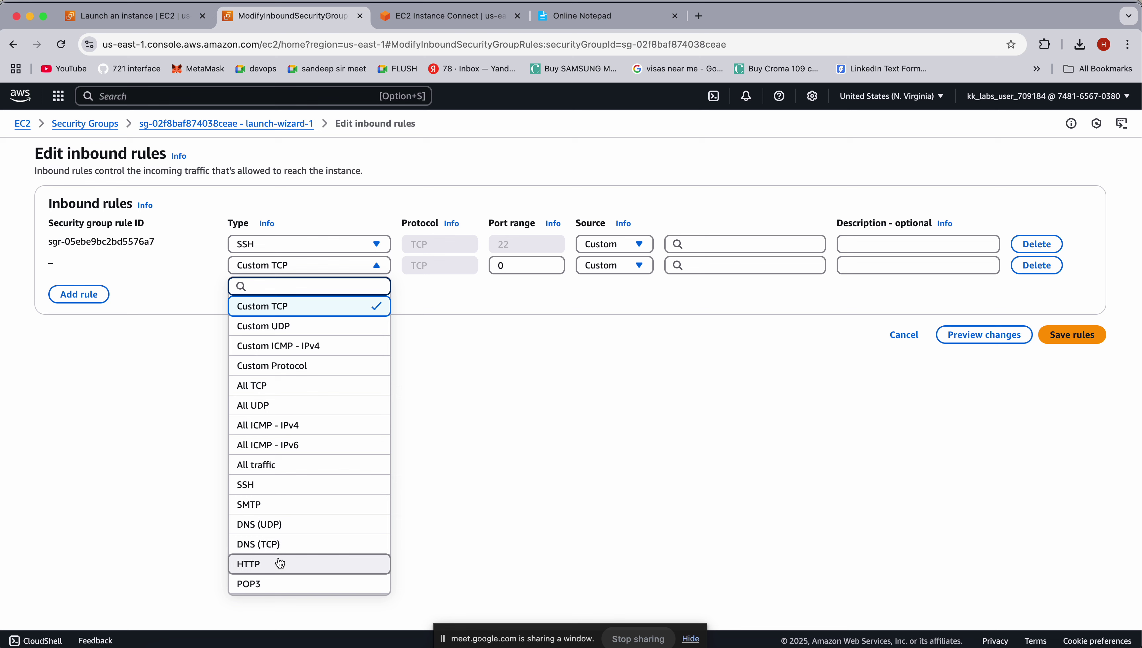
left_click(306, 564)
left_click(617, 265)
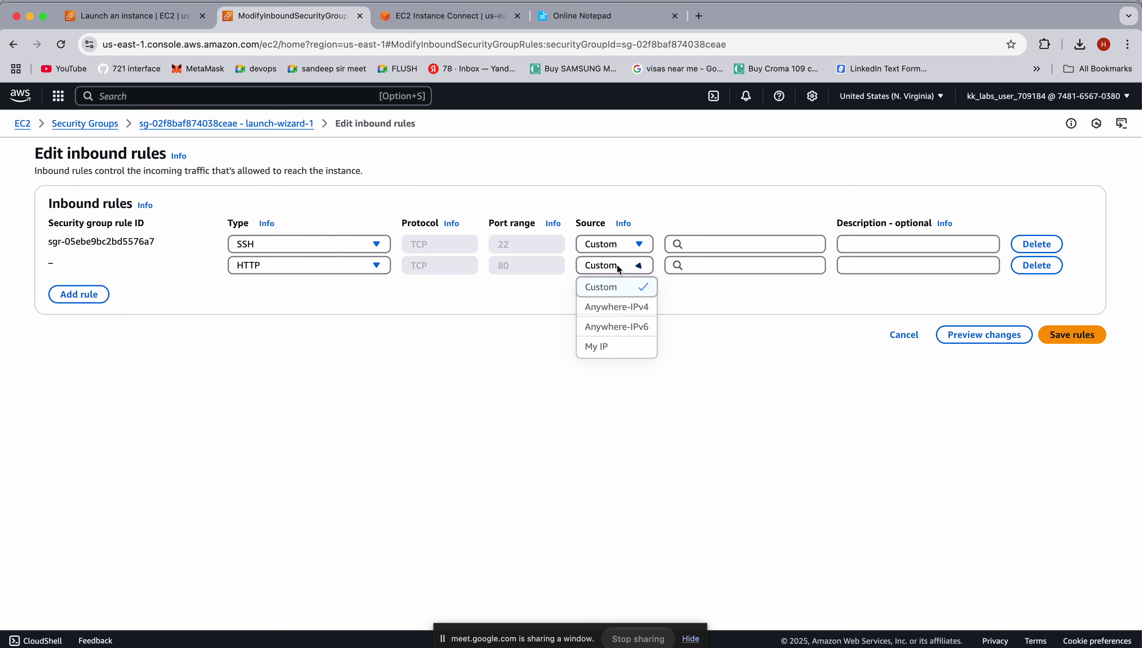
left_click(637, 328)
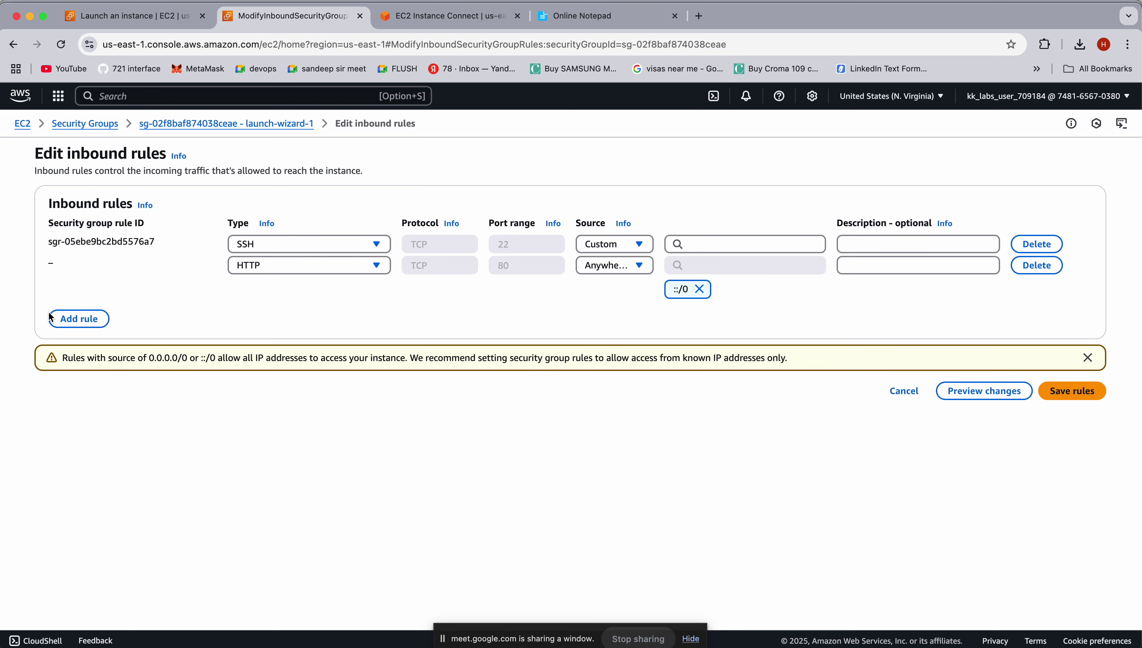
Clear the HTTP rule's ::/0 source and set its source to Anywhere-IPv4
left_click(699, 290)
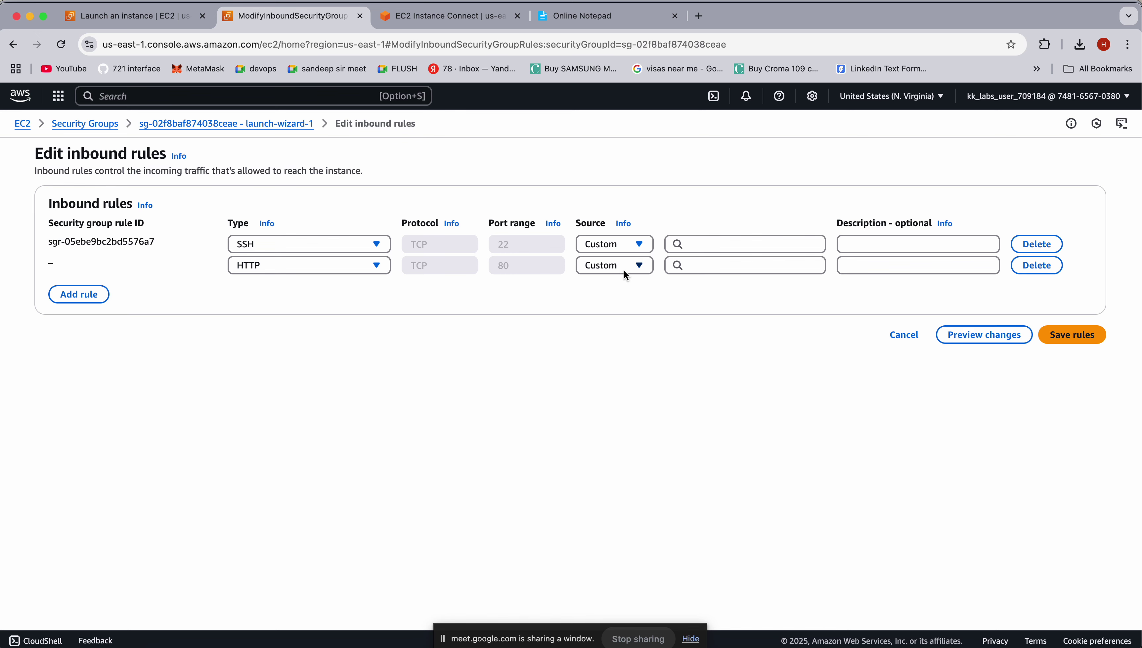
left_click(623, 270)
left_click(634, 308)
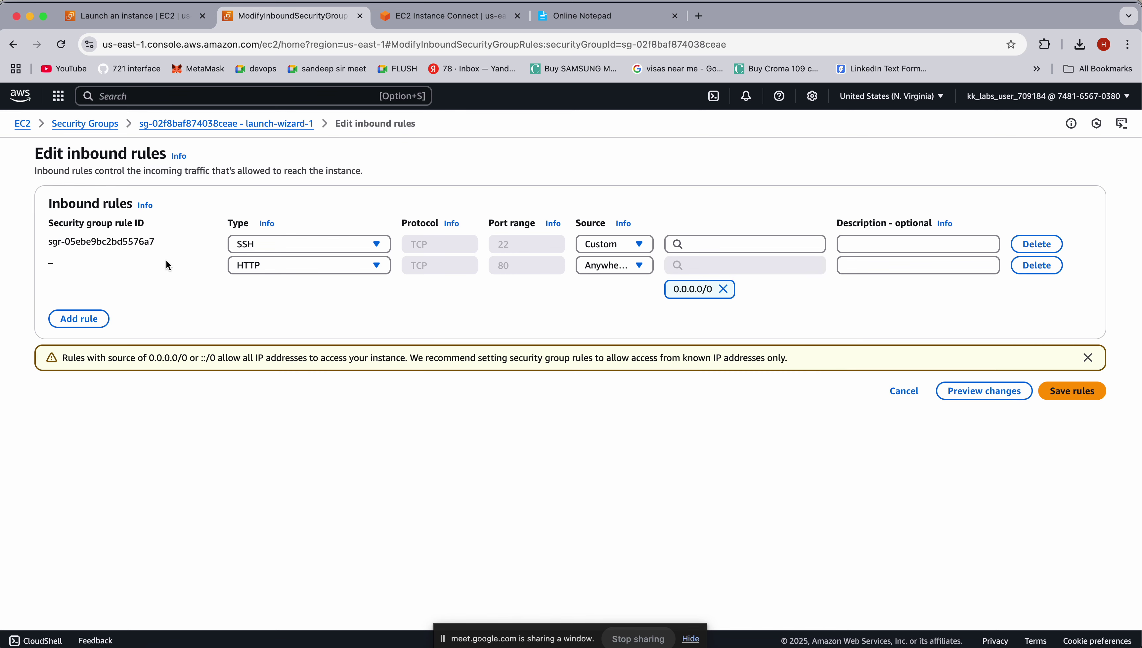
Add a third inbound rule of type HTTPS with source Anywhere-IPv4
left_click(79, 319)
left_click(337, 313)
scroll(327, 578, "down", 3)
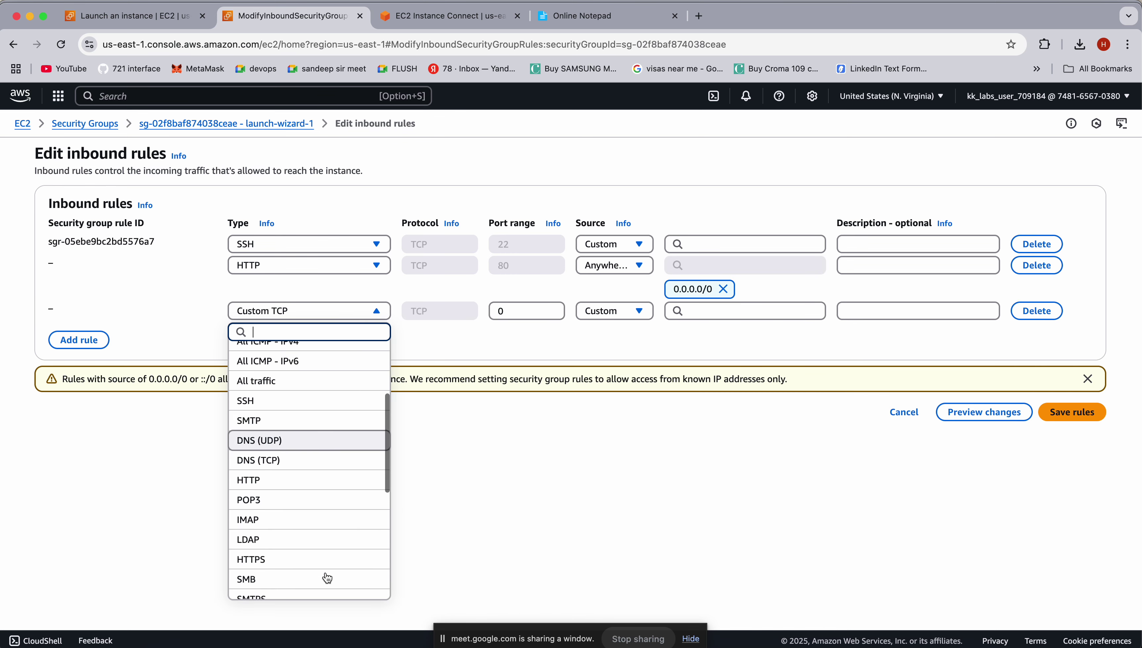
scroll(328, 578, "down", 3)
left_click(298, 466)
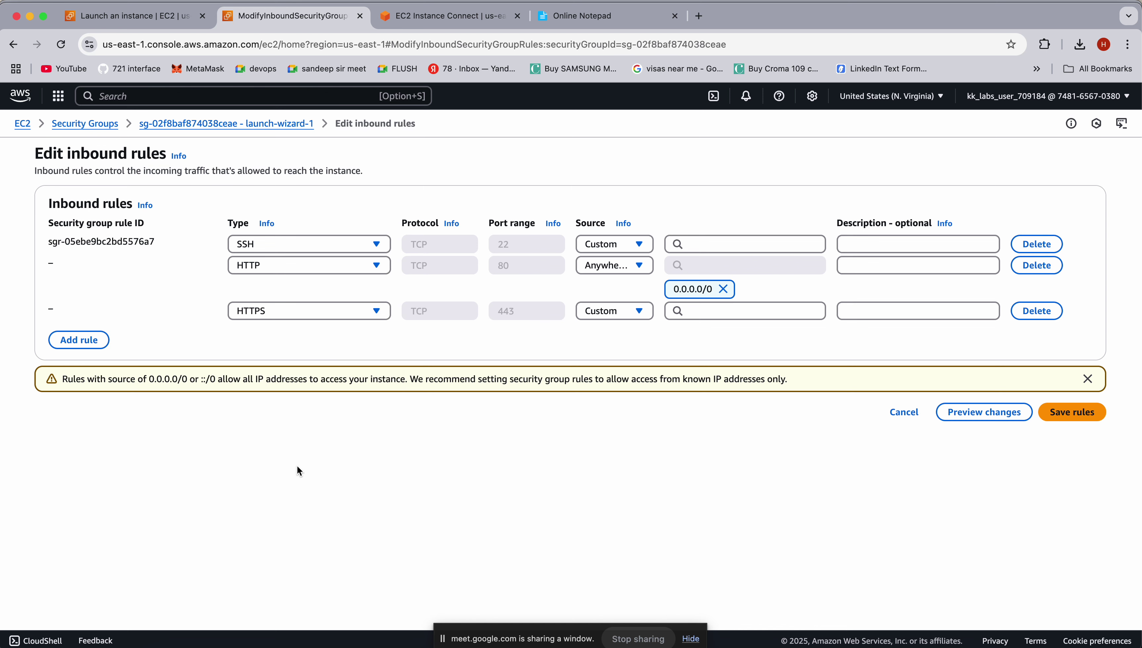
left_click(627, 314)
left_click(607, 354)
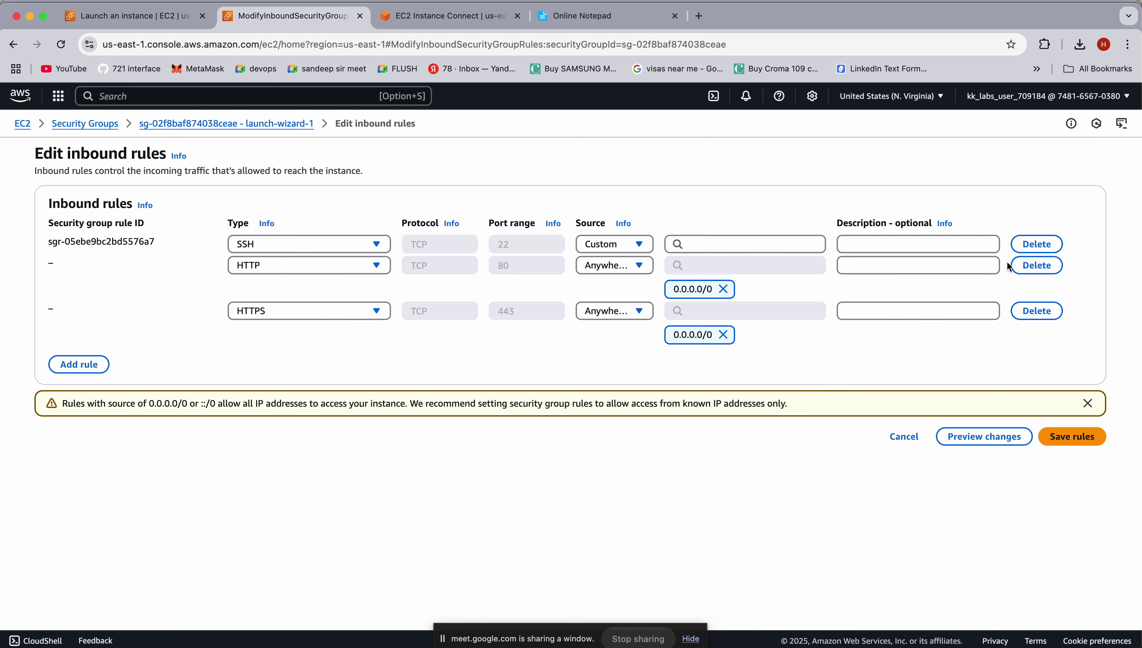
Delete the HTTP inbound rule and clear the HTTPS rule's 0.0.0.0/0 source
left_click(1029, 270)
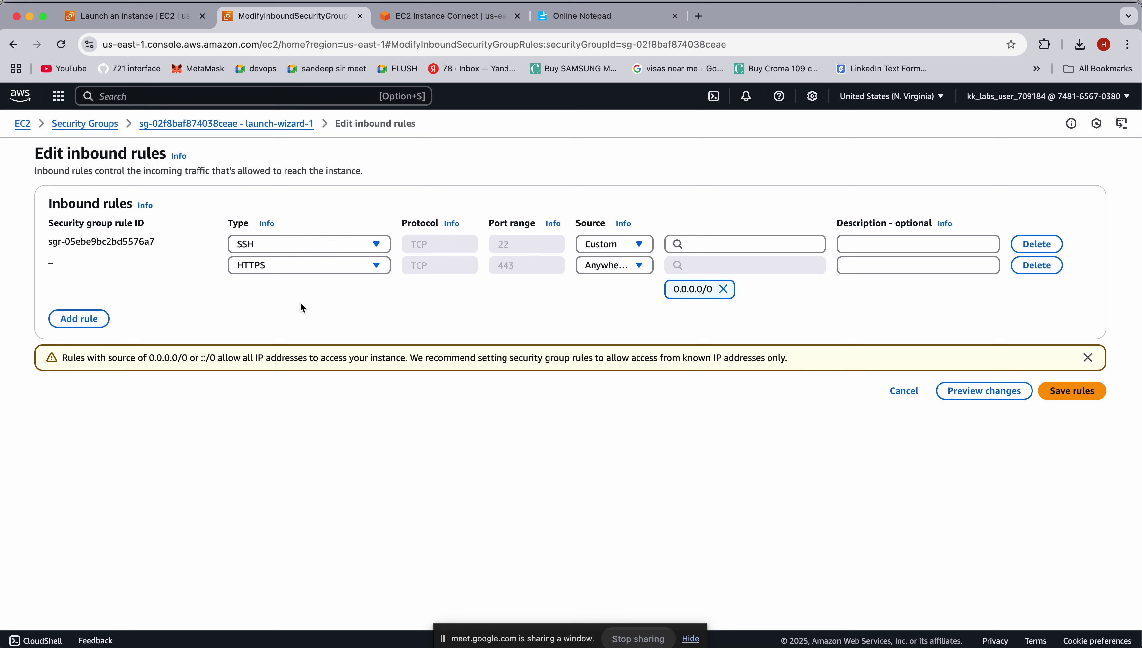
left_click_drag(406, 359, 567, 358)
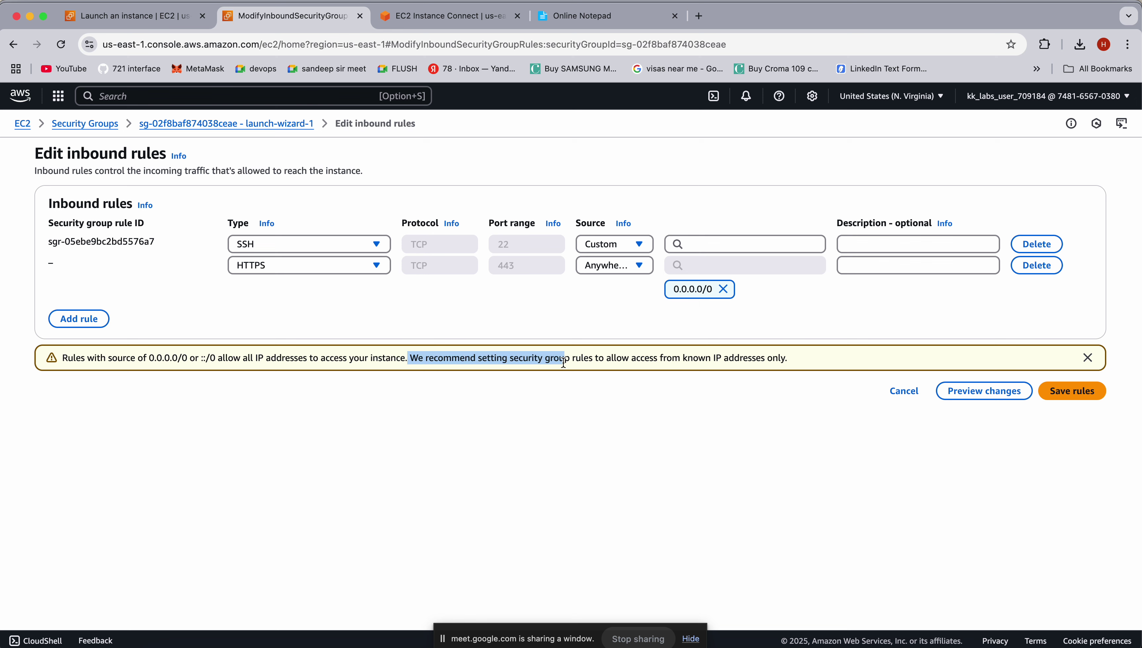
left_click(658, 315)
left_click_drag(671, 289, 715, 290)
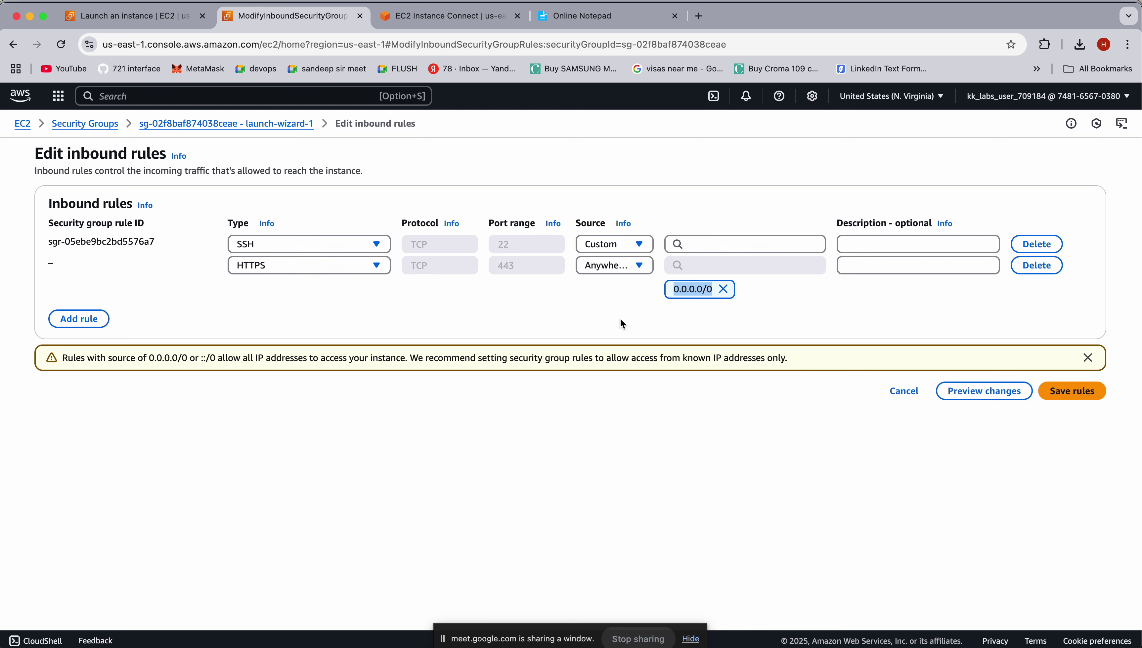
left_click(723, 290)
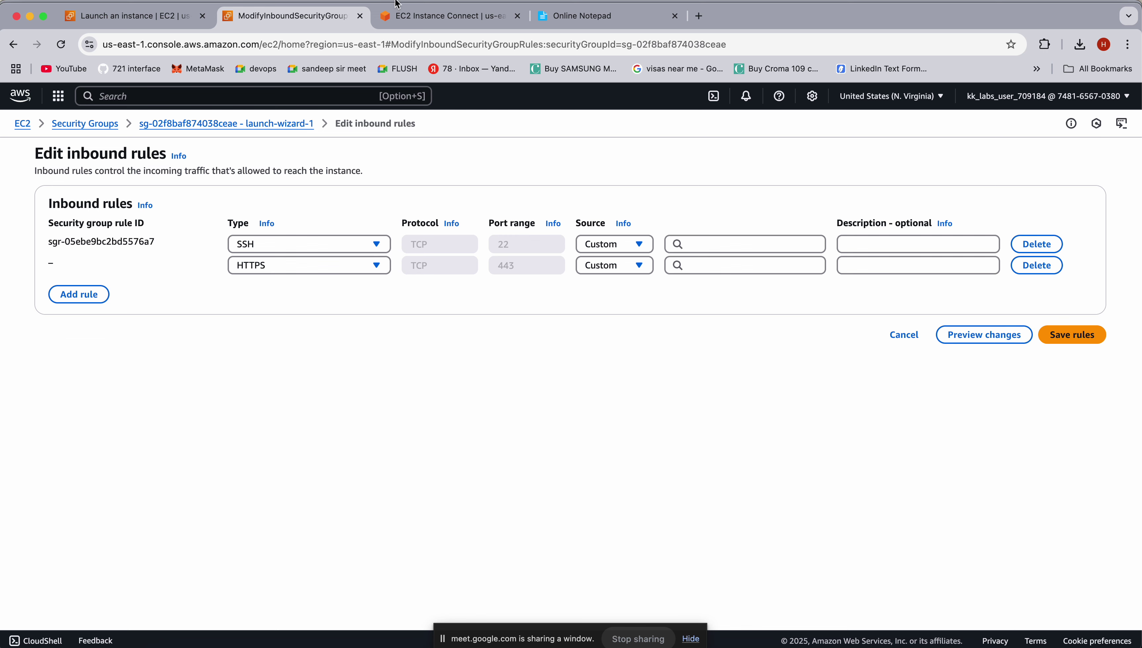
Leave the inbound rules editor without saving, view the security groups list, and return to the Tutorial-ec2 instance summary
left_click(221, 123)
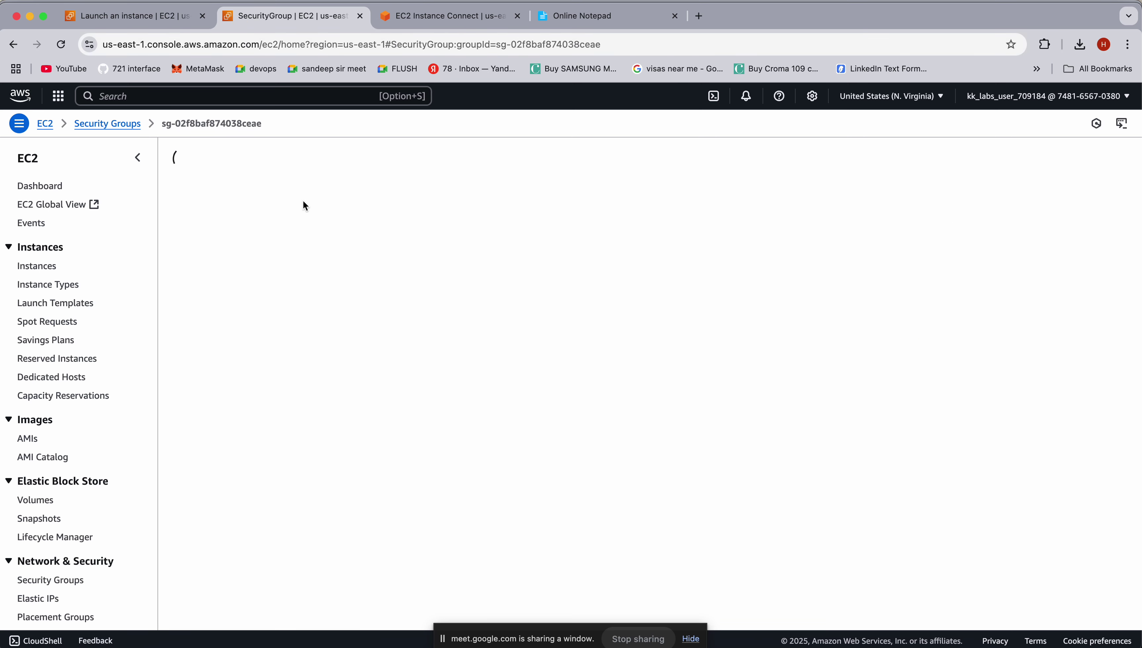
left_click(134, 123)
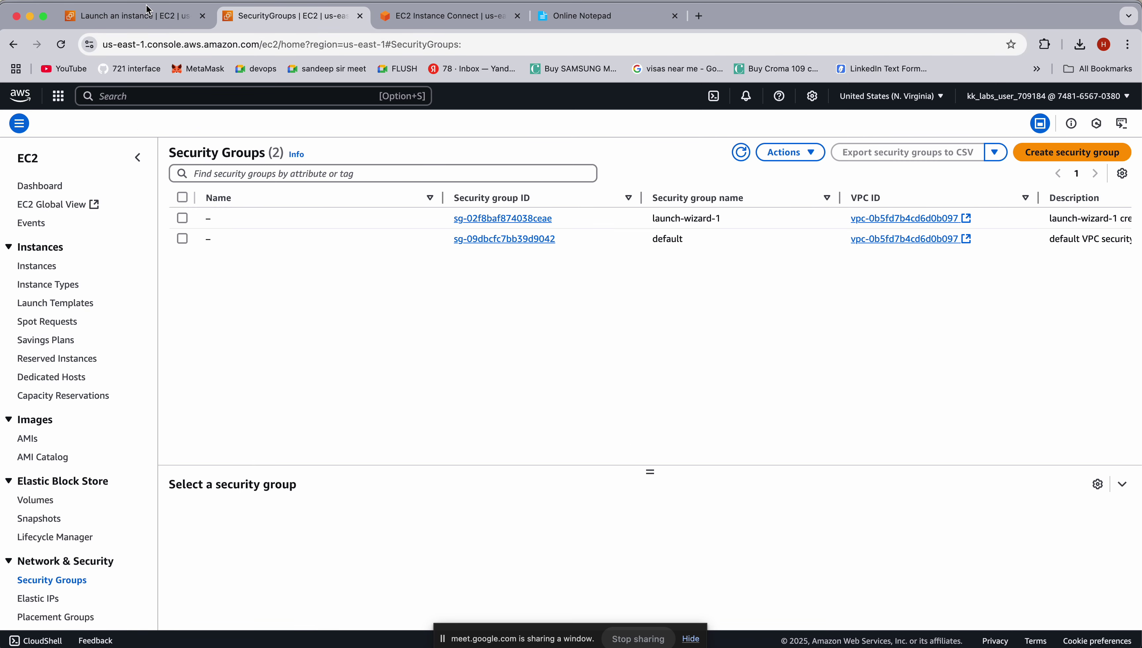
left_click(18, 48)
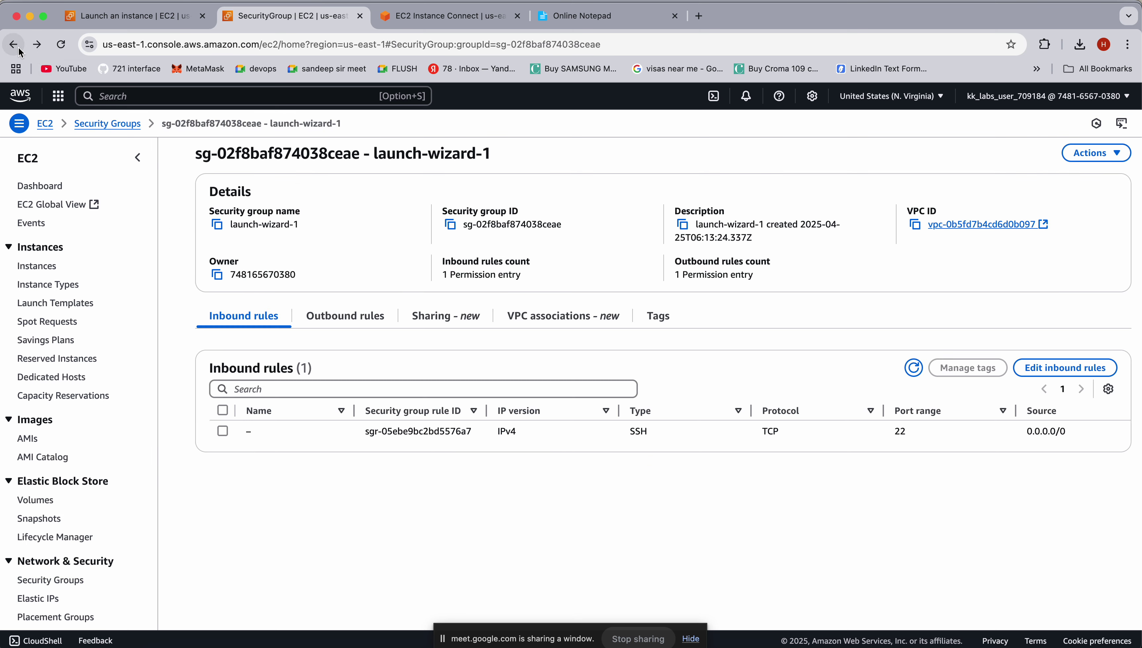
left_click(19, 48)
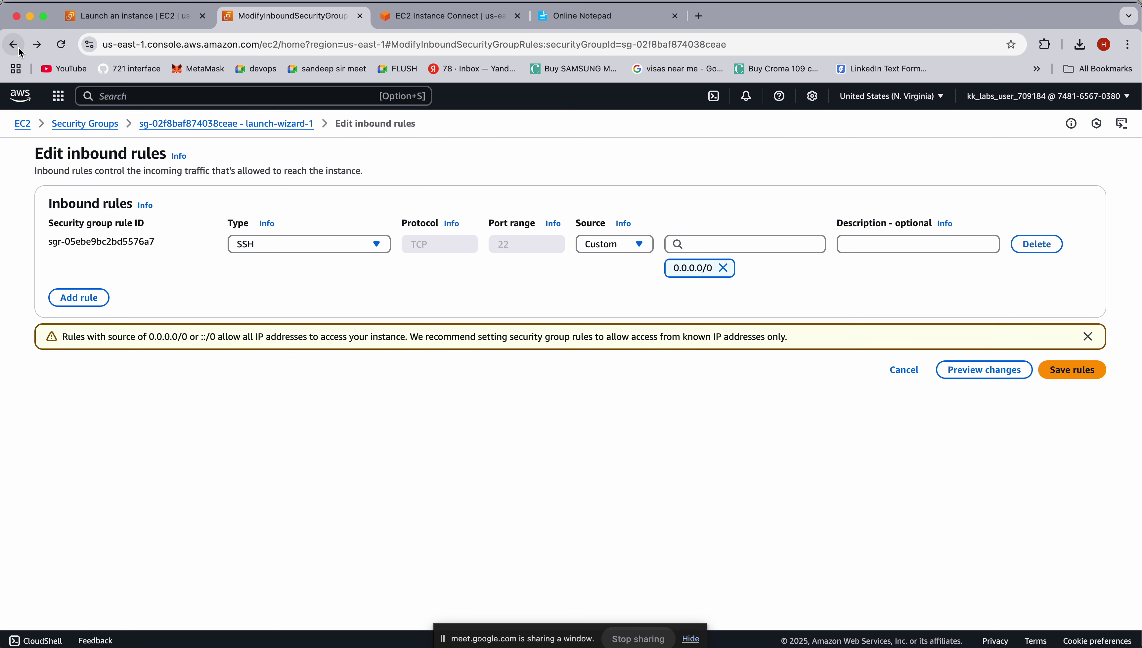
left_click(18, 48)
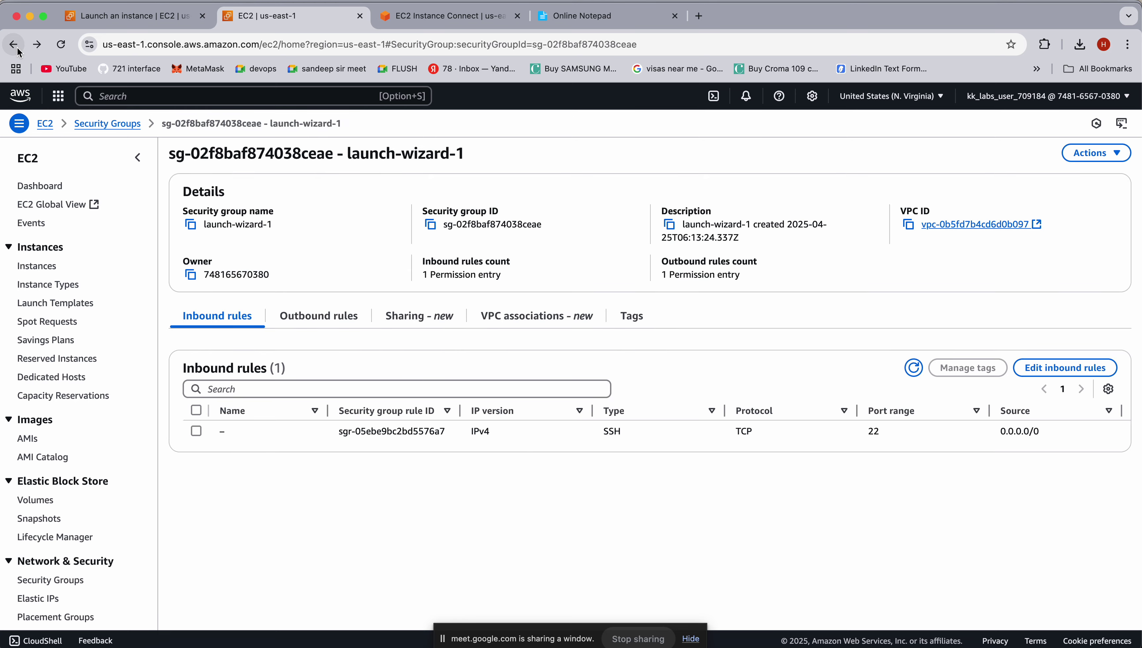
left_click(18, 48)
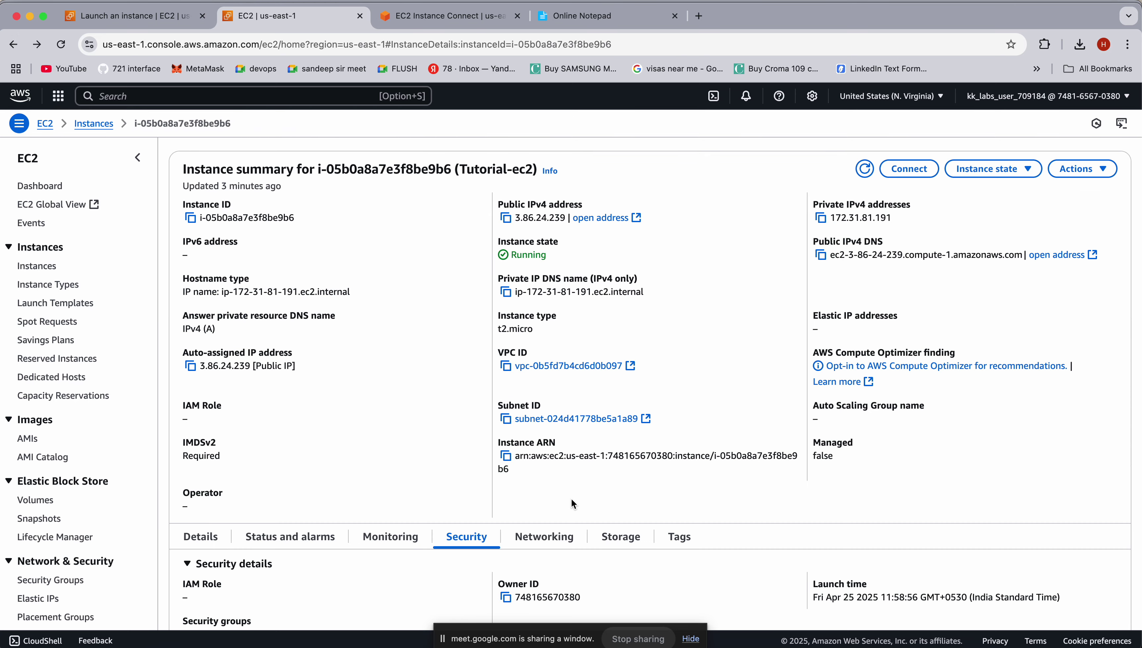
Review the Tutorial-ec2 instance's networking details, down to its network interfaces and Elastic IP addresses
scroll(571, 499, "down", 3)
left_click(544, 396)
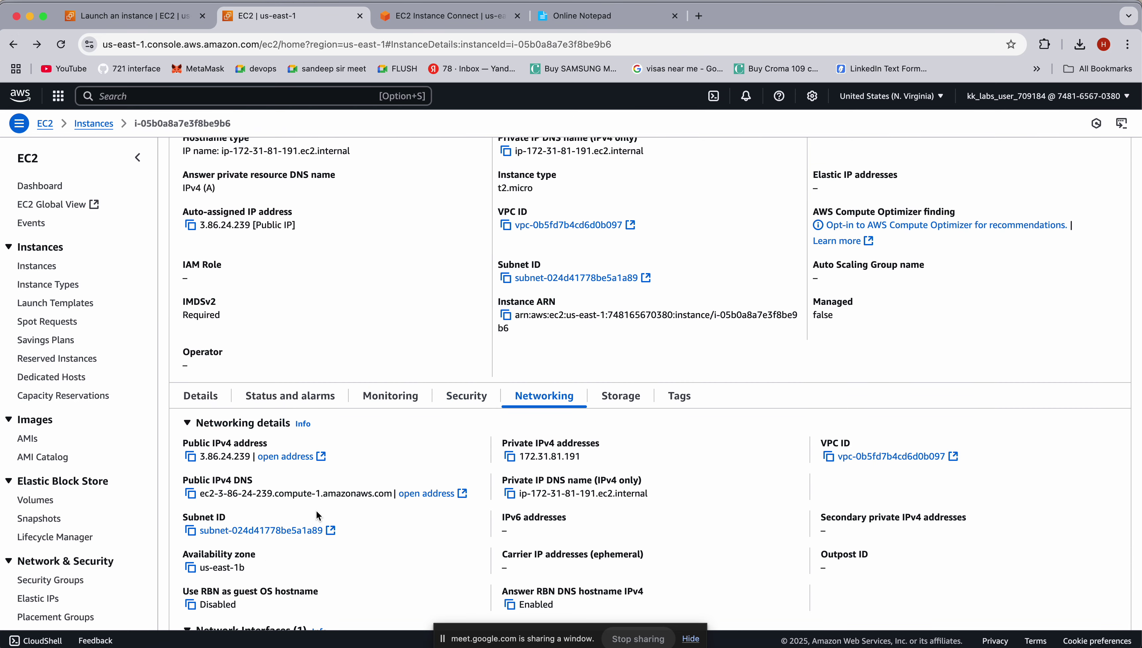
scroll(418, 548, "down", 3)
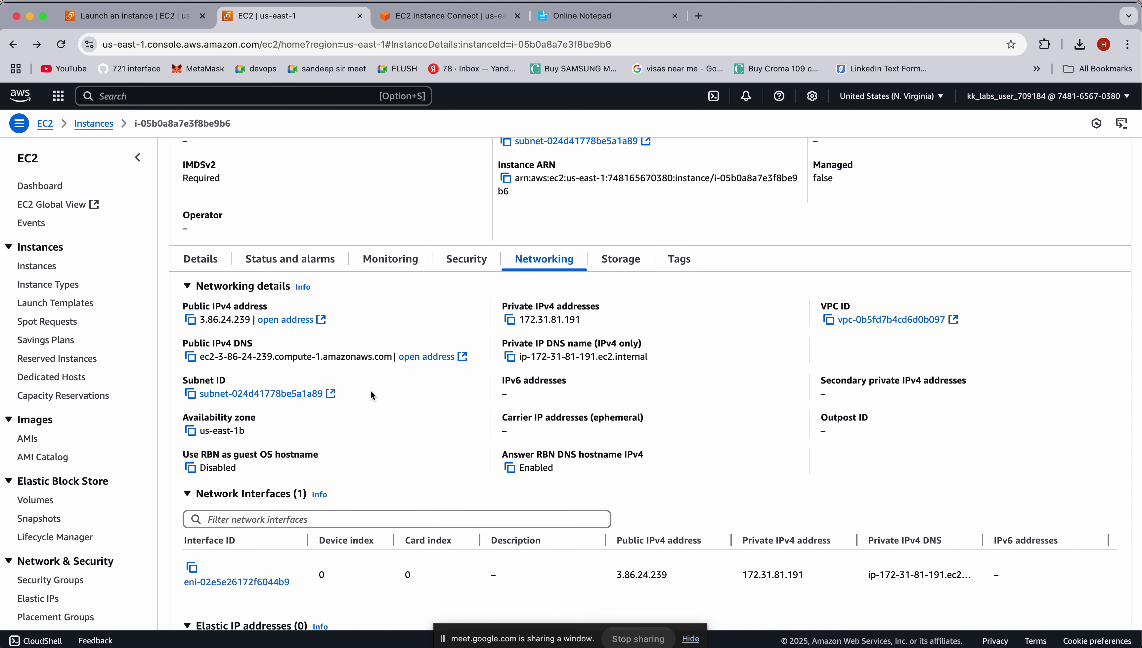
scroll(370, 390, "down", 3)
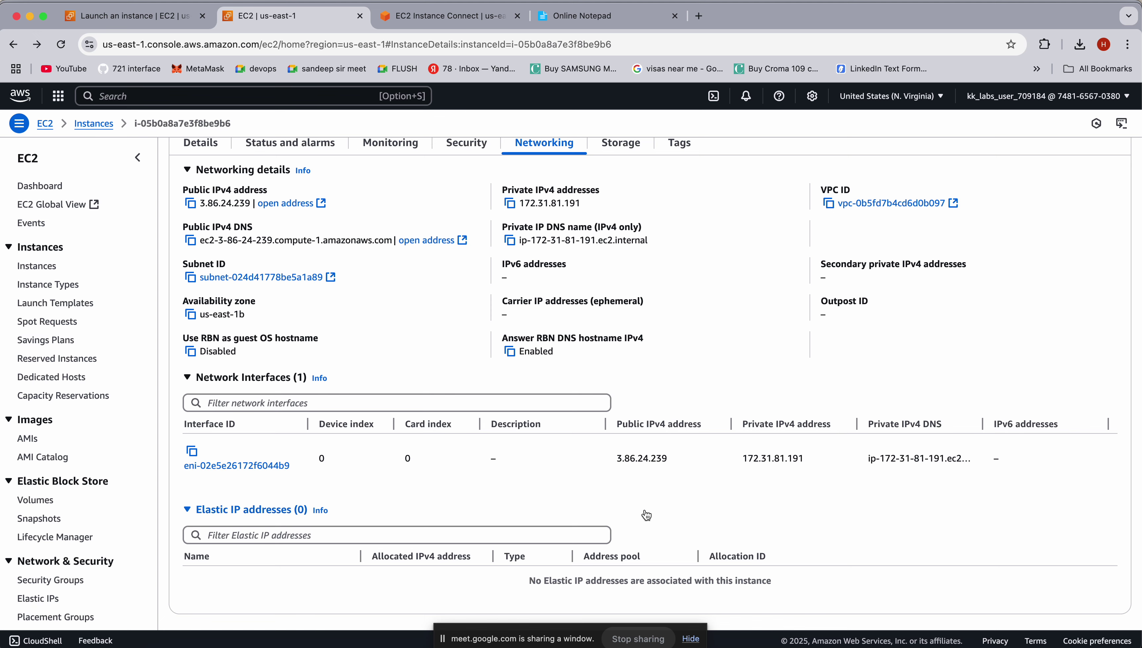
Examine the network interface's public and private IPv4 addresses and the instance's Elastic IP addresses section
left_click_drag(619, 459, 729, 457)
triple_click(734, 456)
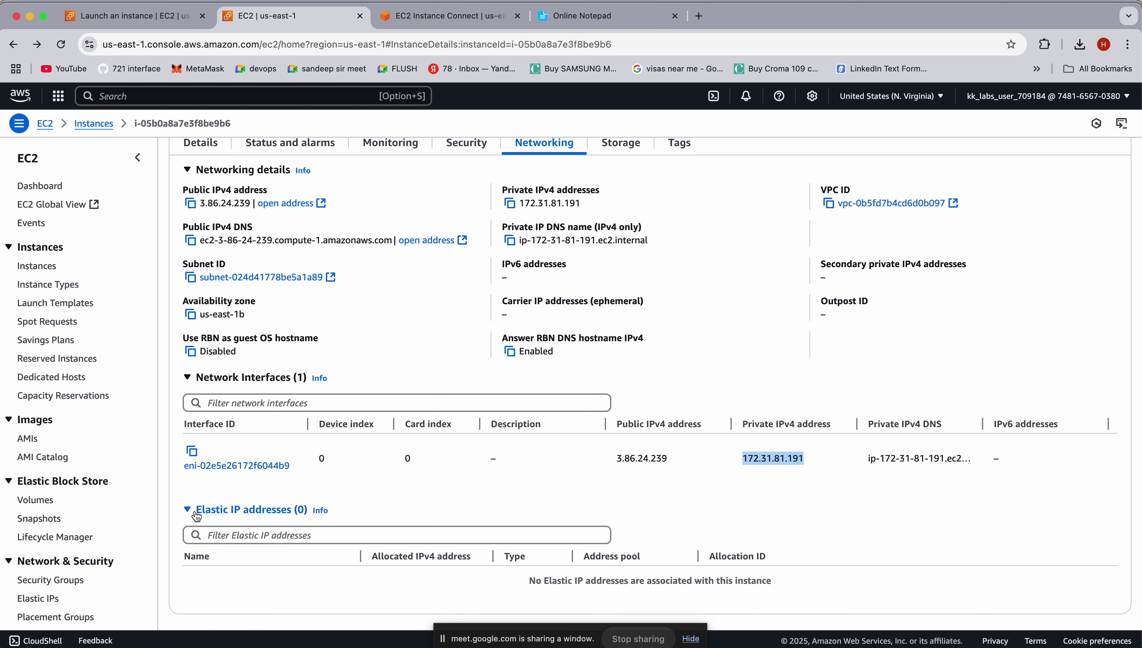
left_click_drag(343, 520, 198, 511)
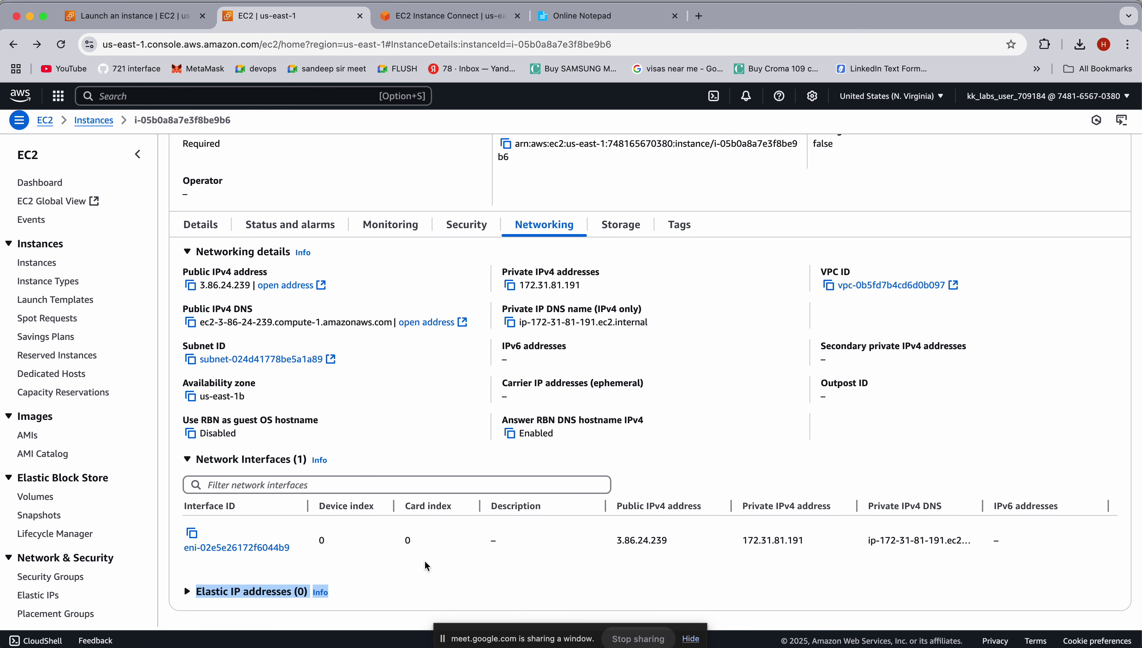
left_click(249, 595)
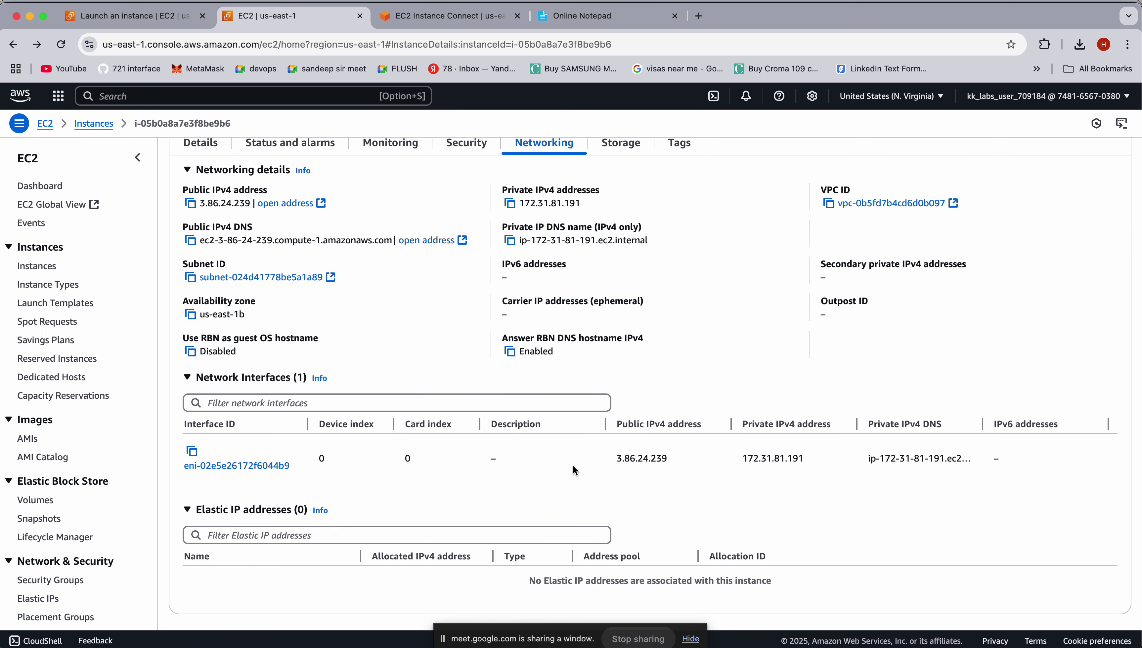
mouse_move(620, 459)
left_mouse_down()
mouse_move(668, 460)
mouse_move(607, 461)
left_mouse_up()
left_click(662, 452)
left_click(598, 468)
left_click_drag(612, 461, 716, 460)
scroll(393, 474, "up", 10)
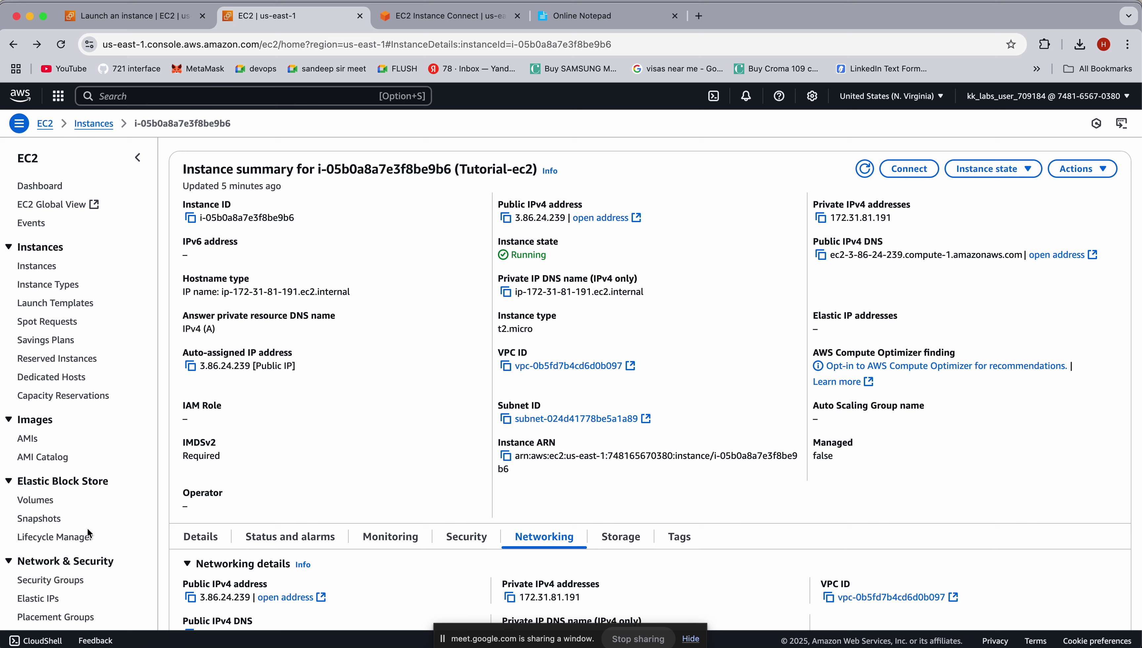
Open the Spot Requests page and check whether the region has any Spot Fleet requests
scroll(89, 534, "down", 1)
scroll(90, 534, "up", 1)
left_click(45, 323)
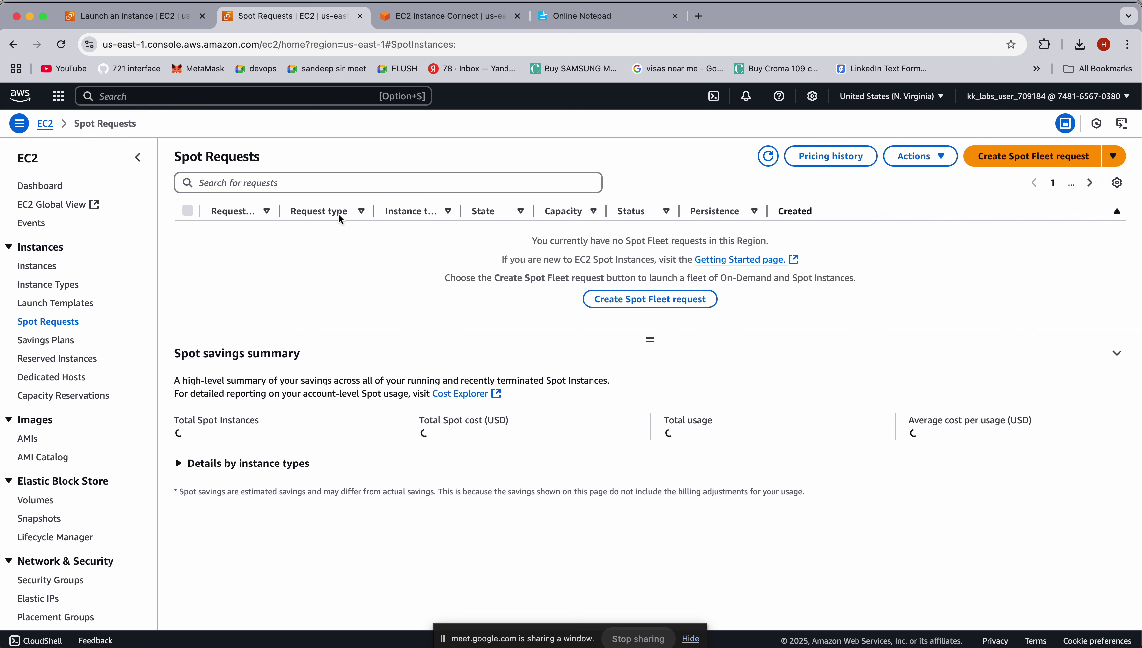
left_click_drag(527, 241, 783, 243)
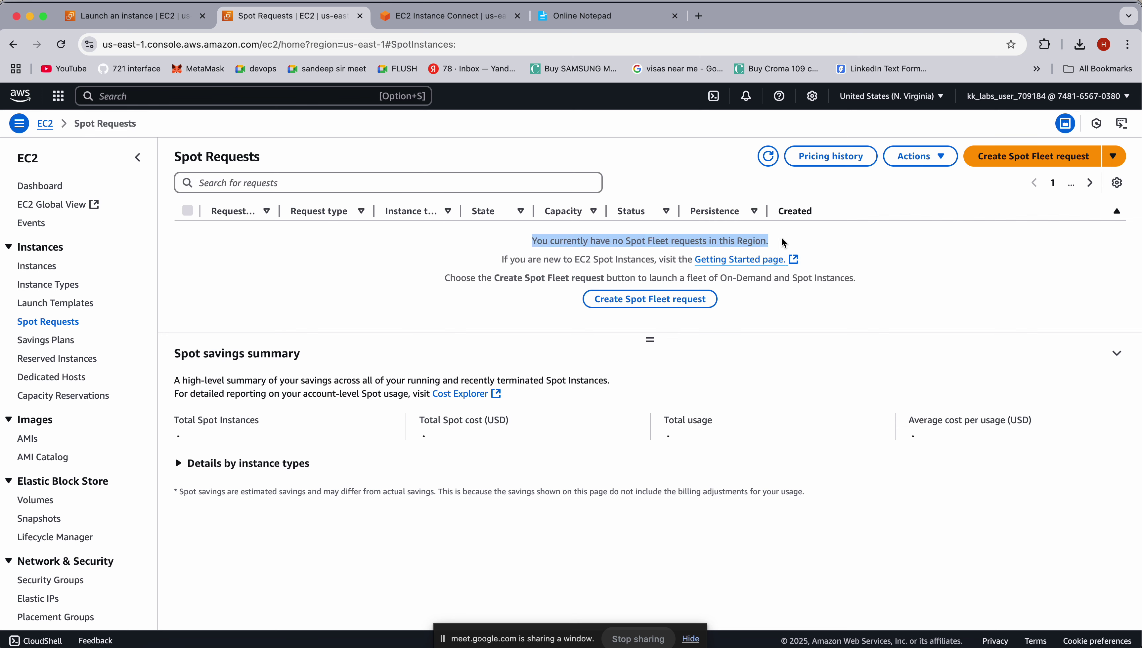